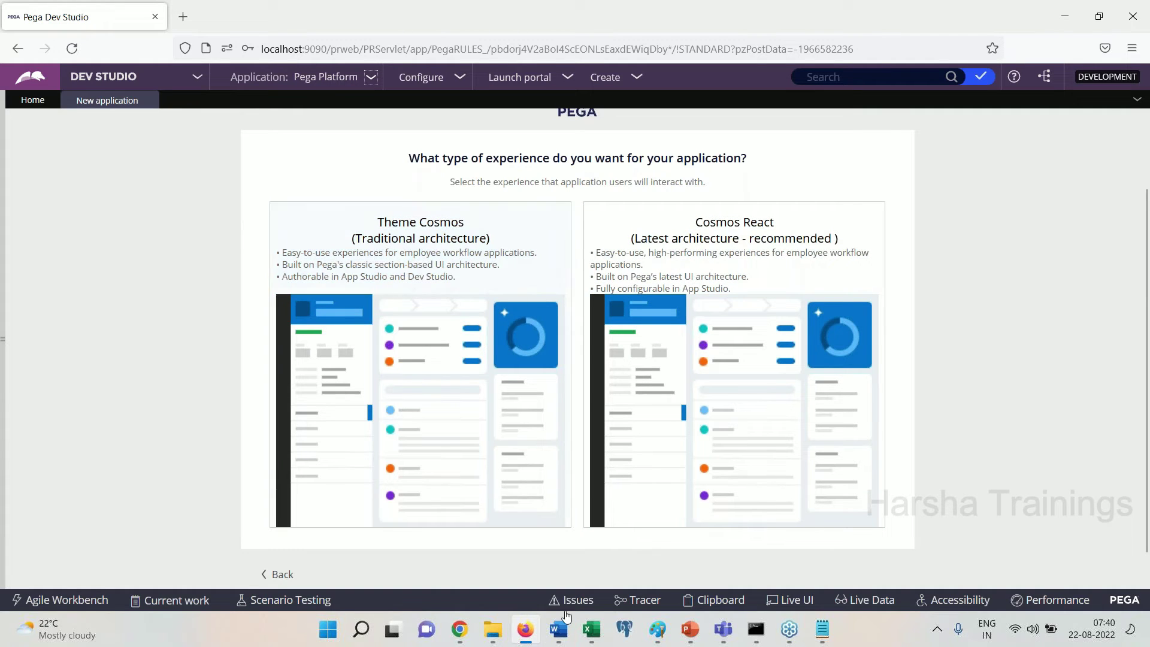
# - Type the caption 'Click on Traditional architecture' in the Word class notes
pyautogui.moveTo(562, 642)
pyautogui.click(636, 569)
pyautogui.write('Clicm on')
pyautogui.press('BackSpace')
pyautogui.press('BackSpace')
pyautogui.press('BackSpace')
pyautogui.press('BackSpace')
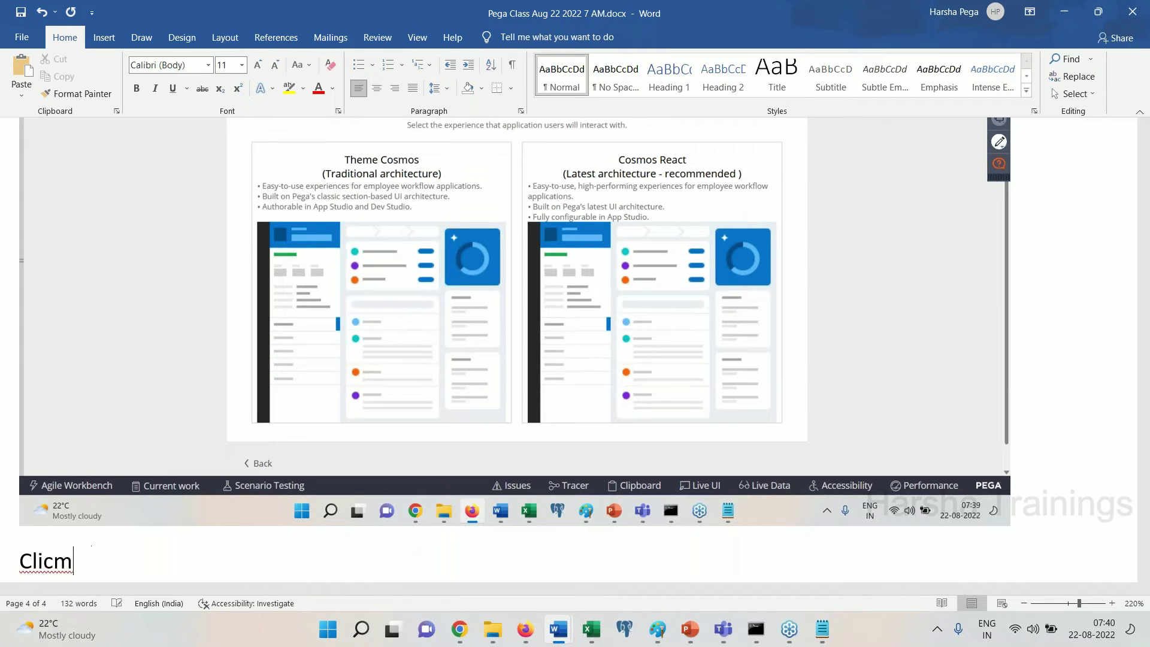
pyautogui.write('k on Te')
pyautogui.press('BackSpace')
pyautogui.write('re')
pyautogui.press('BackSpace')
pyautogui.write('aditional a')
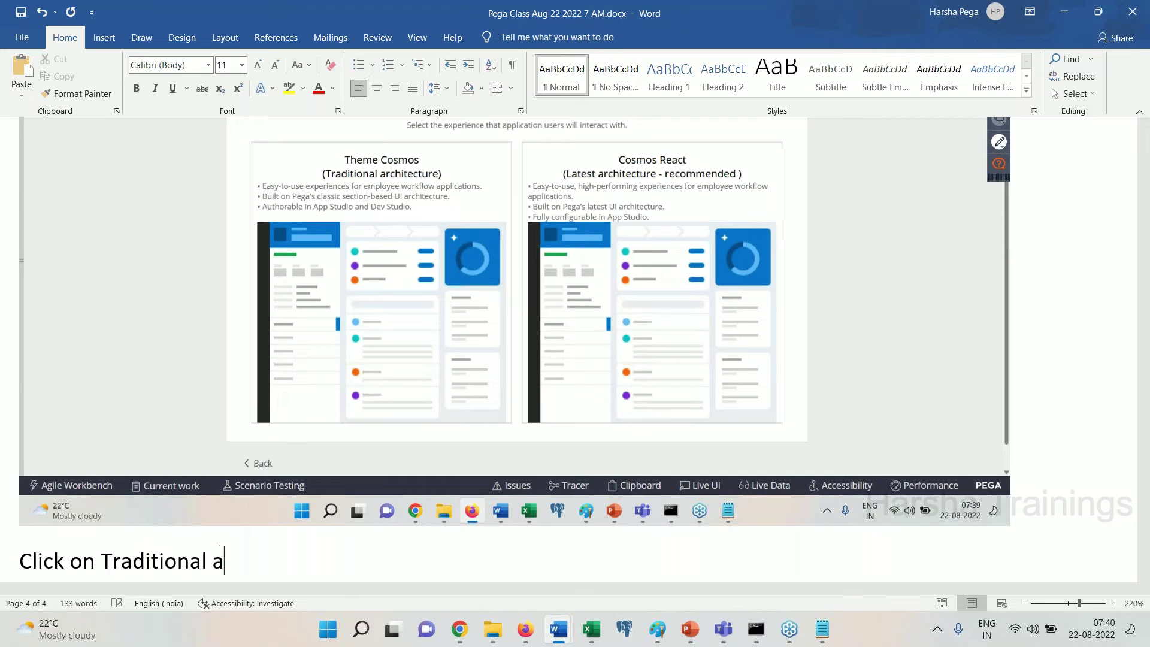
pyautogui.write('rchitecture')
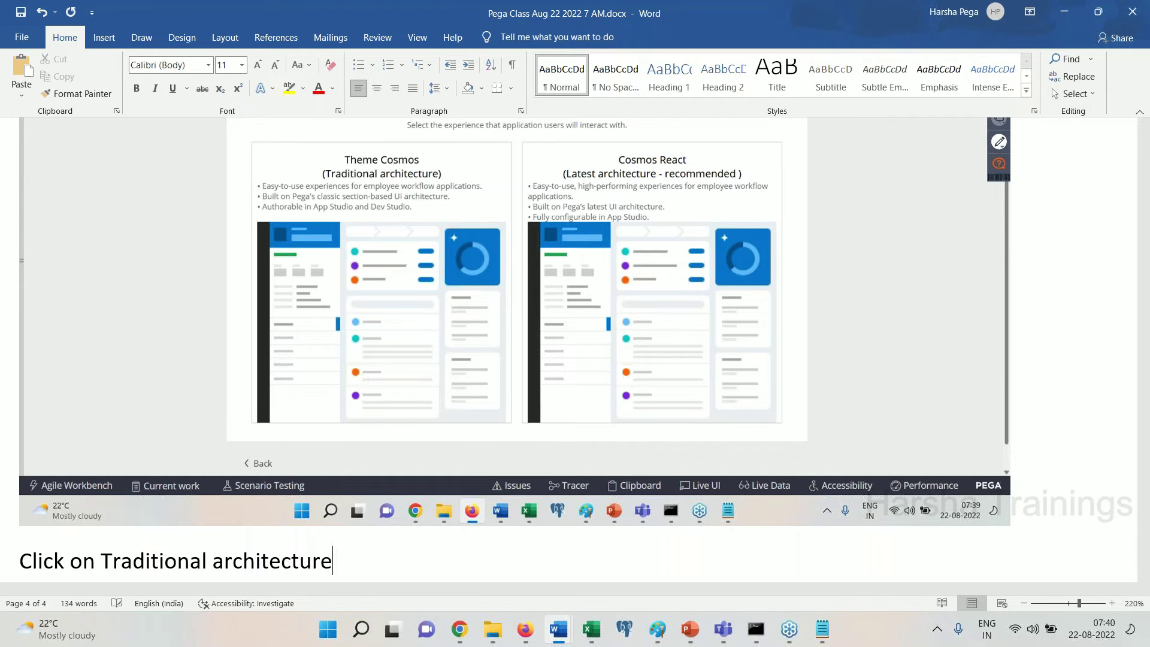
# - Paste the experience-options screenshot under the caption and choose Traditional architecture in Dev Studio
pyautogui.press('Return')
pyautogui.hotkey('ctrl', 'v')
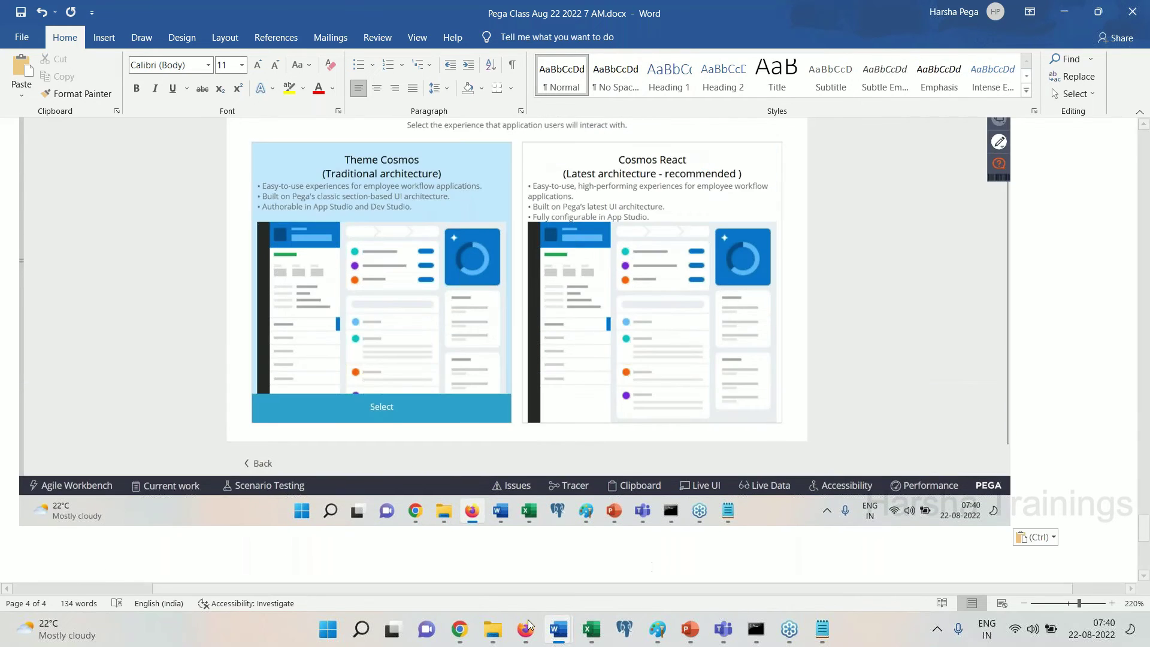
pyautogui.hotkey('alt', 'Tab')
pyautogui.click(762, 356)
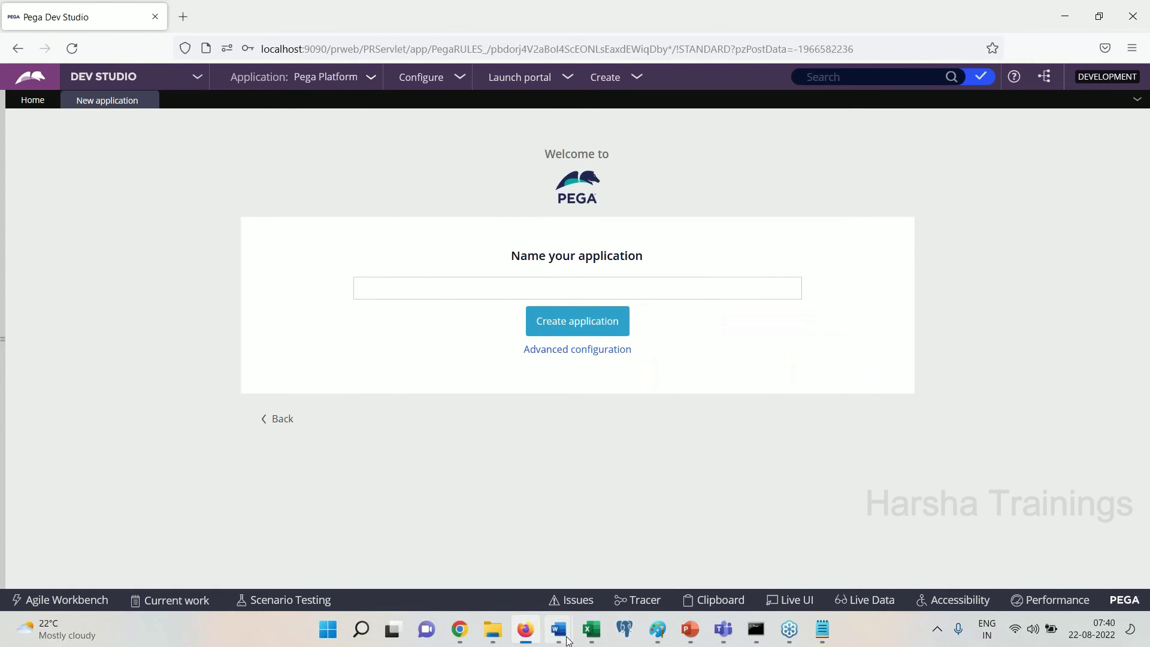
# - Paste a screenshot of the application naming page into the Word notes
pyautogui.moveTo(558, 629)
pyautogui.click(620, 582)
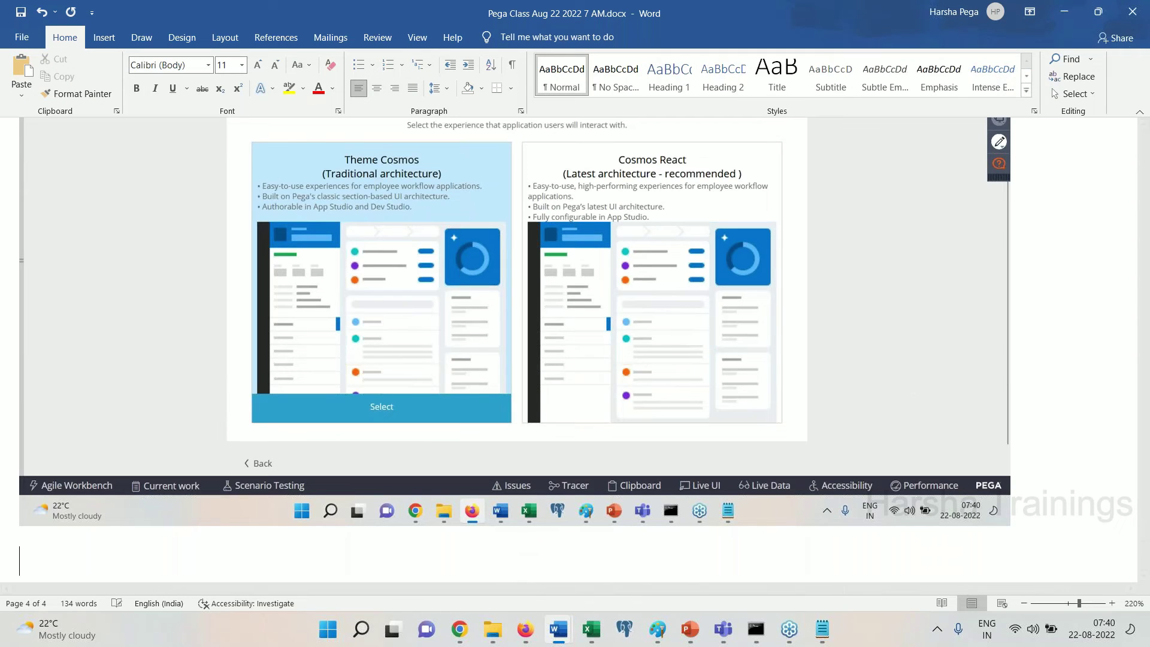
pyautogui.hotkey('ctrl', 'v')
pyautogui.click(525, 629)
# - Name the application 'Bajaj Insurance Group' in the wizard's name field
pyautogui.click(499, 290)
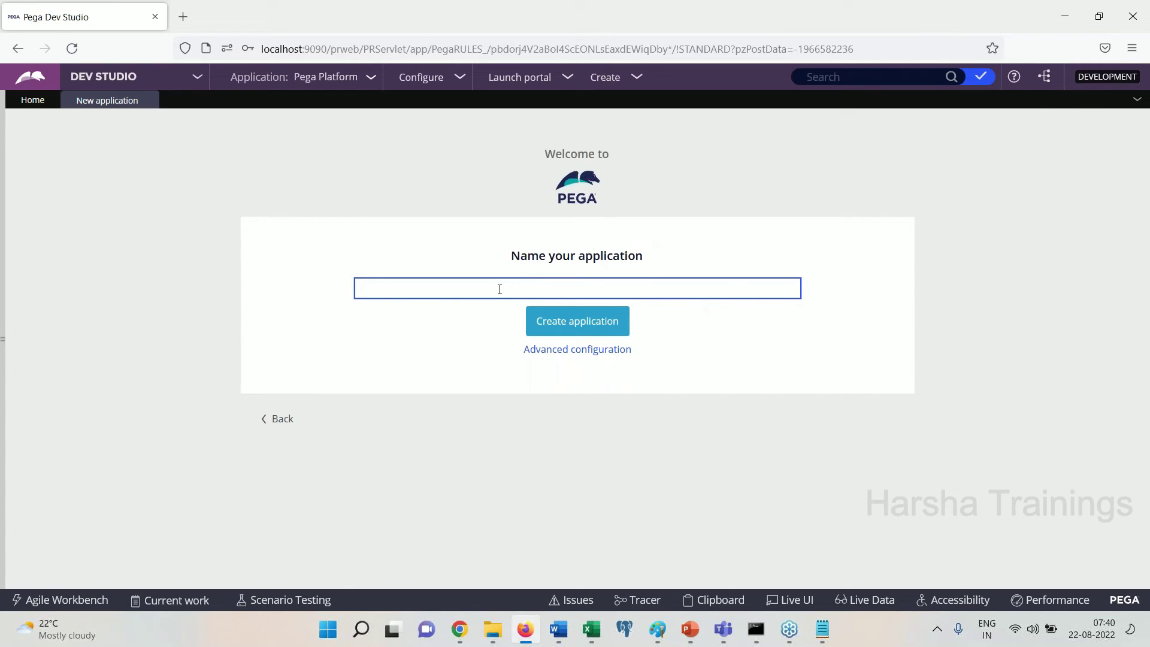
pyautogui.write('Bajaj Insurance Group')
pyautogui.press('Tab')
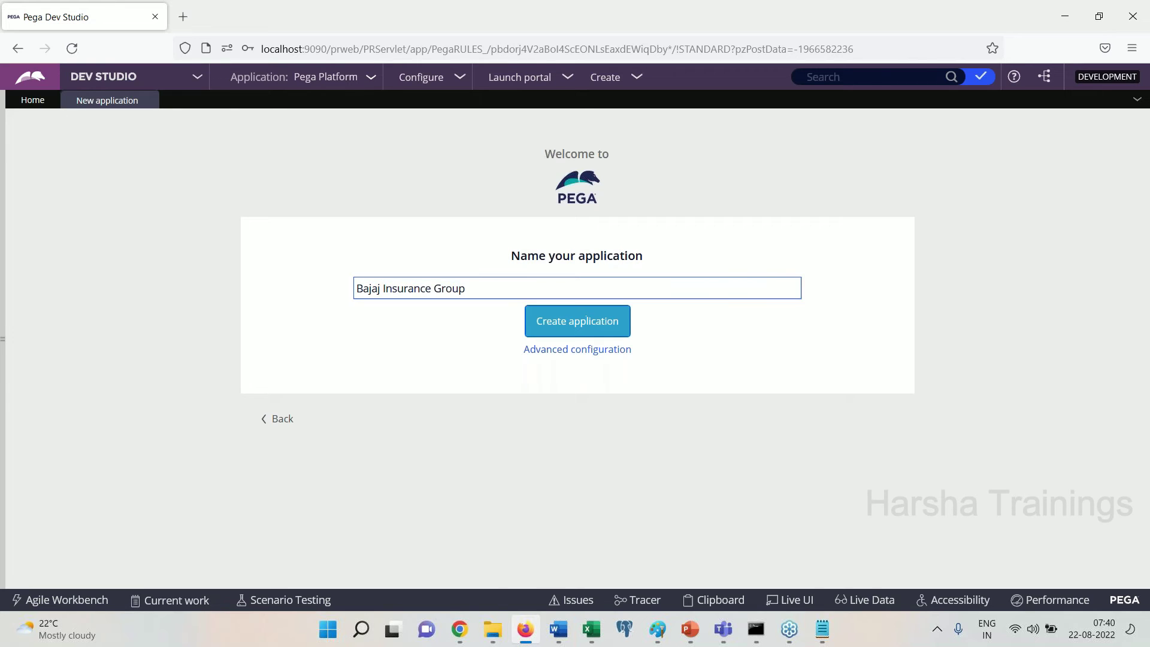
pyautogui.tripleClick(489, 286)
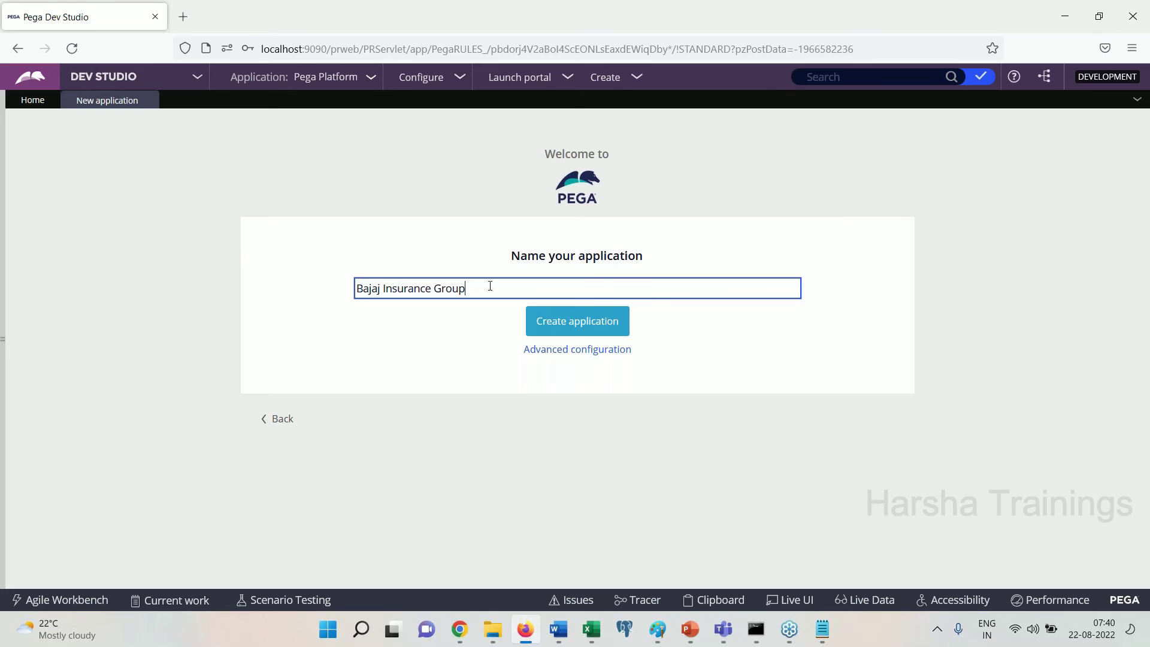
pyautogui.click(559, 629)
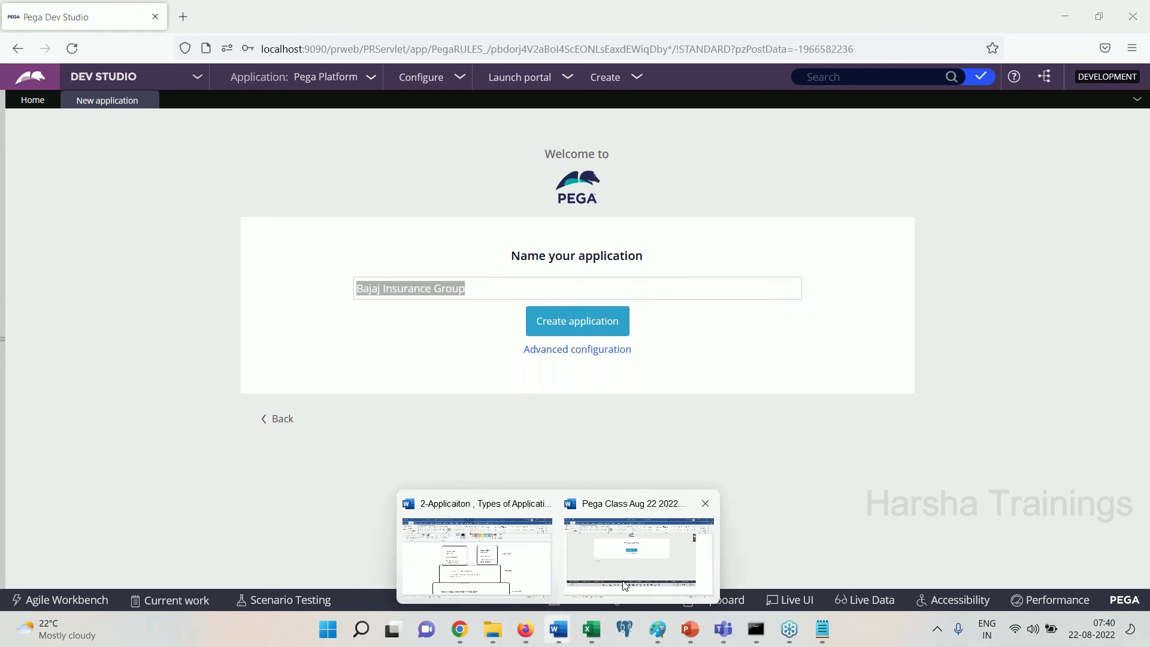
pyautogui.click(650, 577)
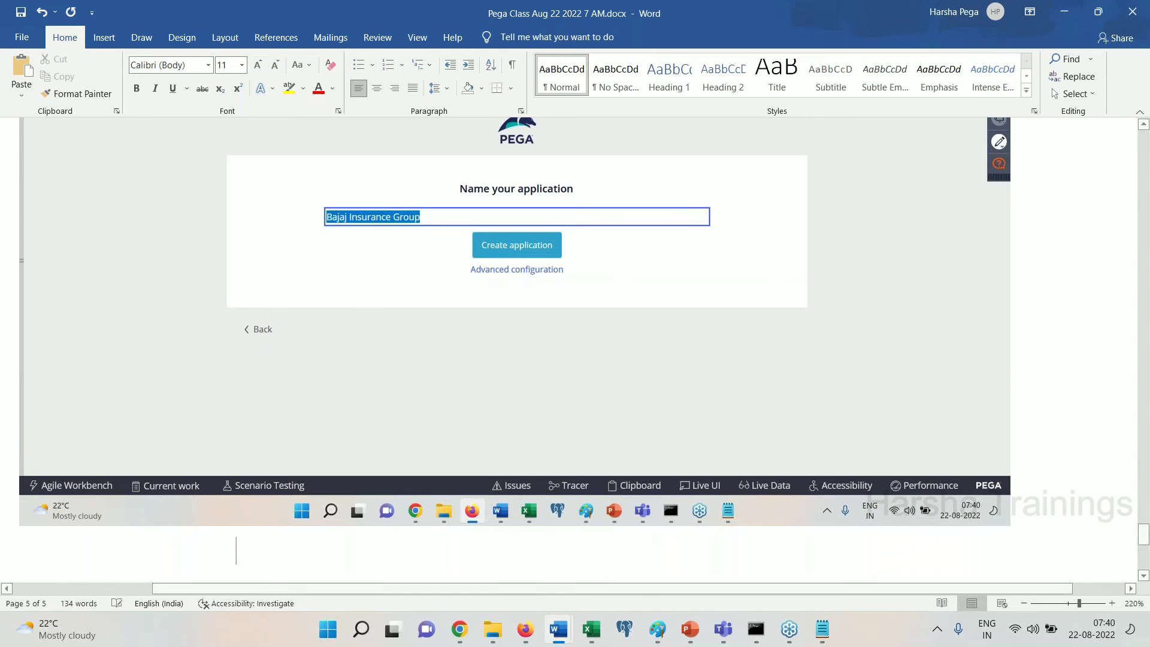
# - Add 'Click on advanced configuration' to the notes and open Advanced configuration in Dev Studio
pyautogui.press('Return')
pyautogui.write('Click on advanc')
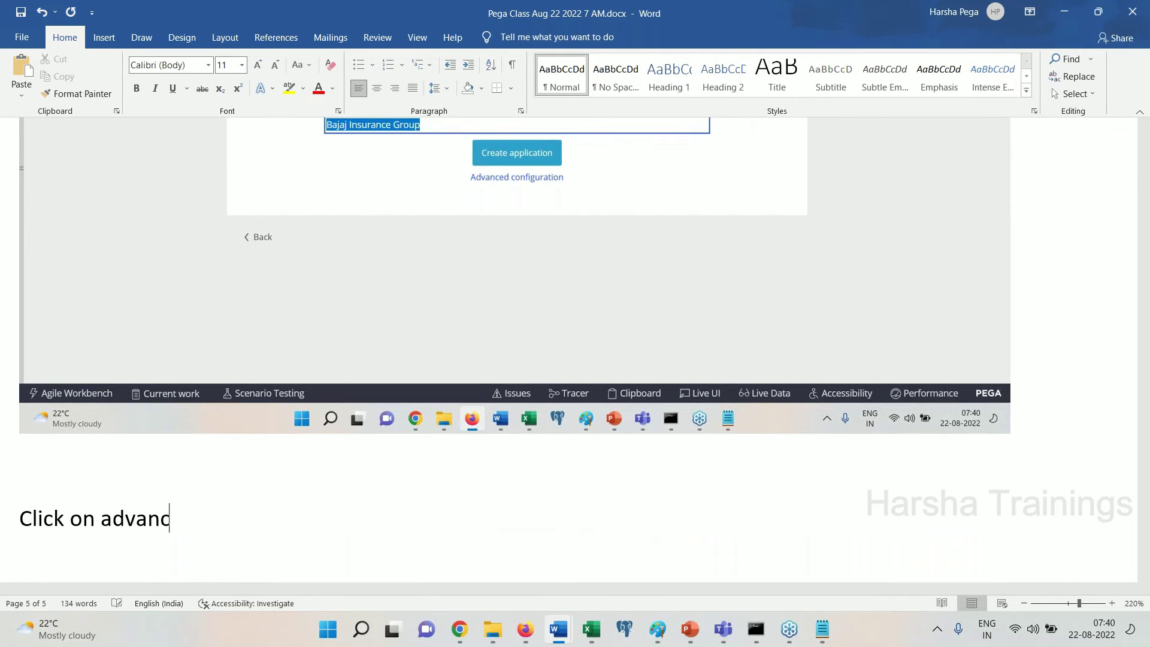
pyautogui.write('ed con')
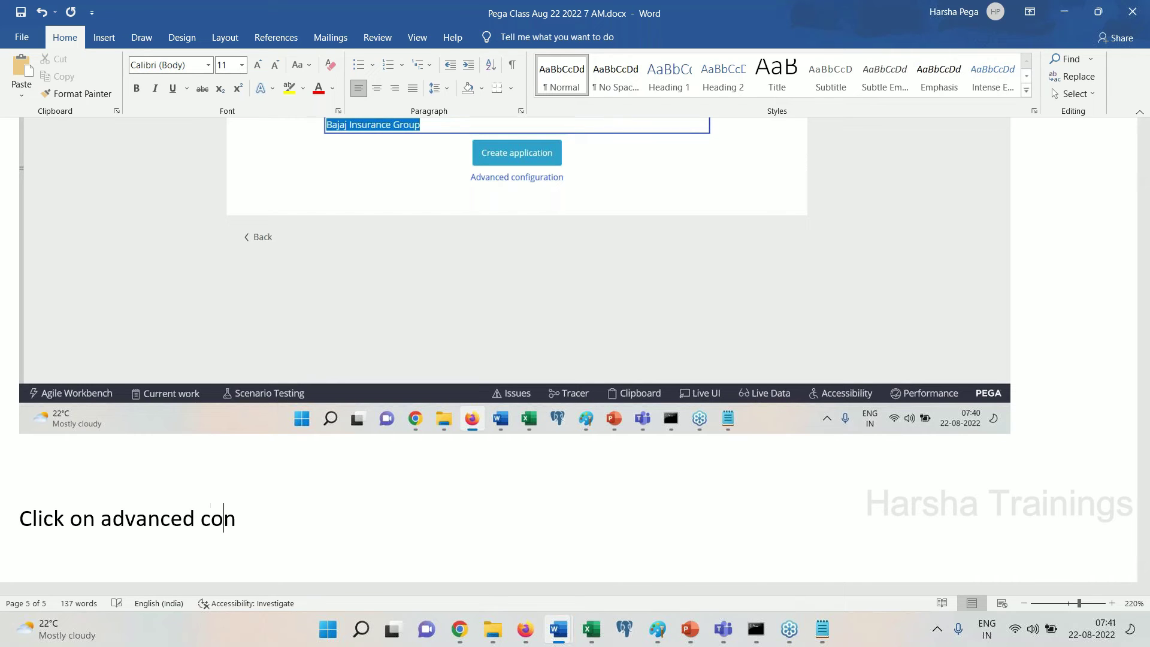
pyautogui.write('figuration')
pyautogui.press('Return')
pyautogui.click(525, 628)
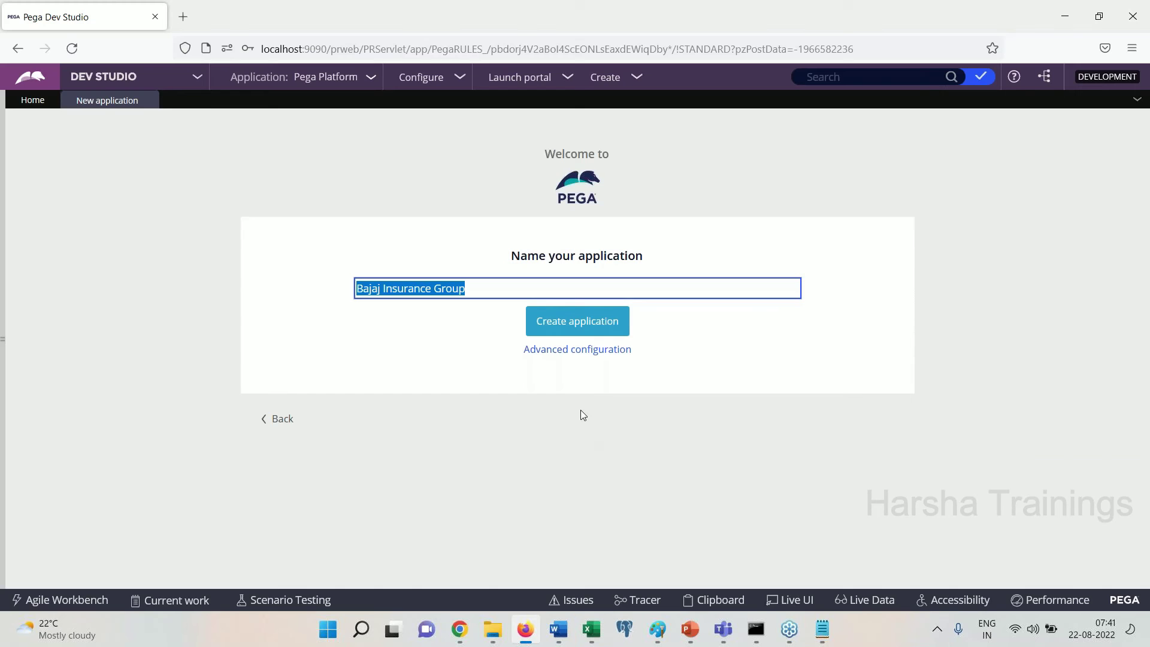
pyautogui.click(592, 354)
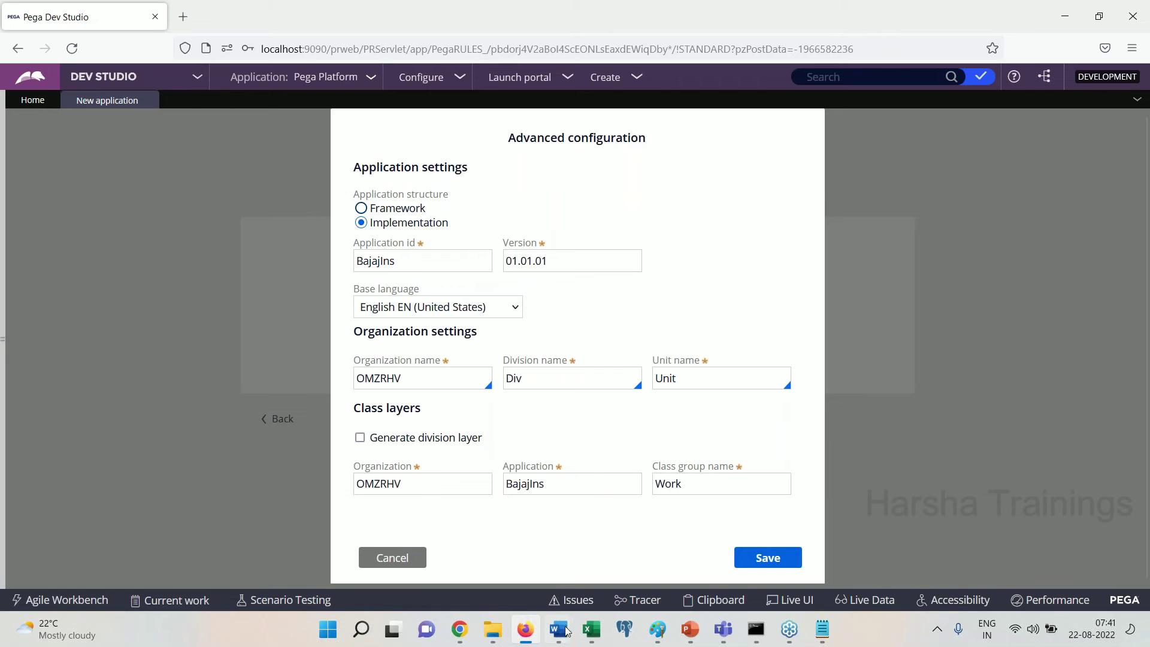
# - Paste the Advanced configuration dialog screenshot into the Word class notes
pyautogui.moveTo(558, 629)
pyautogui.click(647, 585)
pyautogui.press('Return')
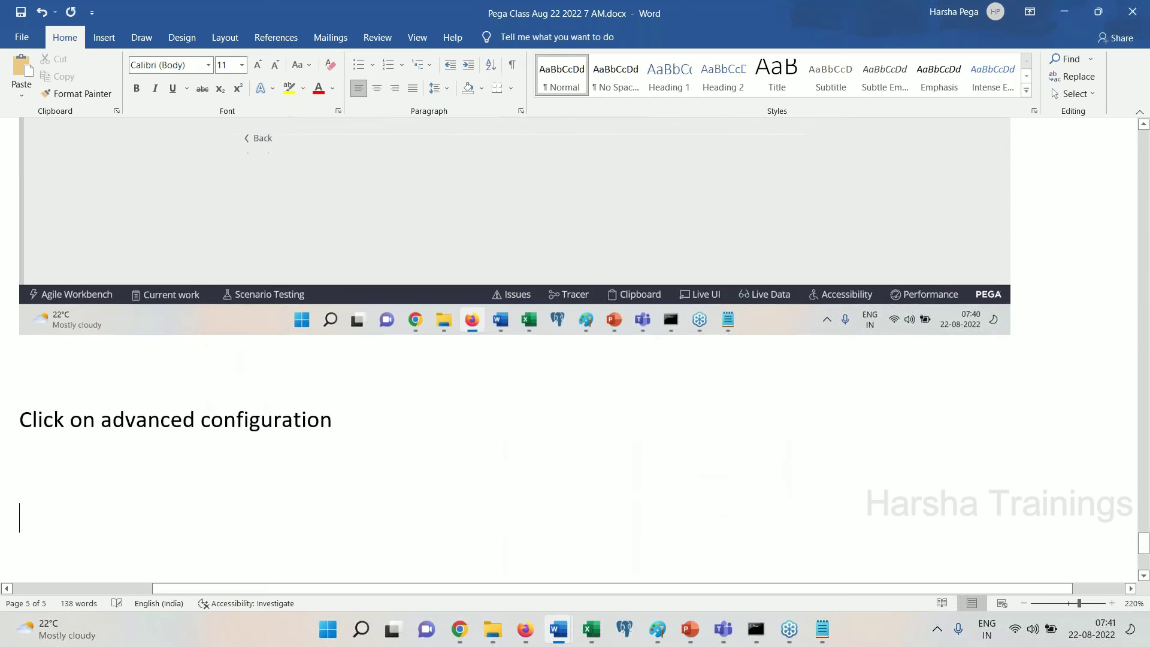
pyautogui.hotkey('ctrl', 'v')
pyautogui.click(526, 627)
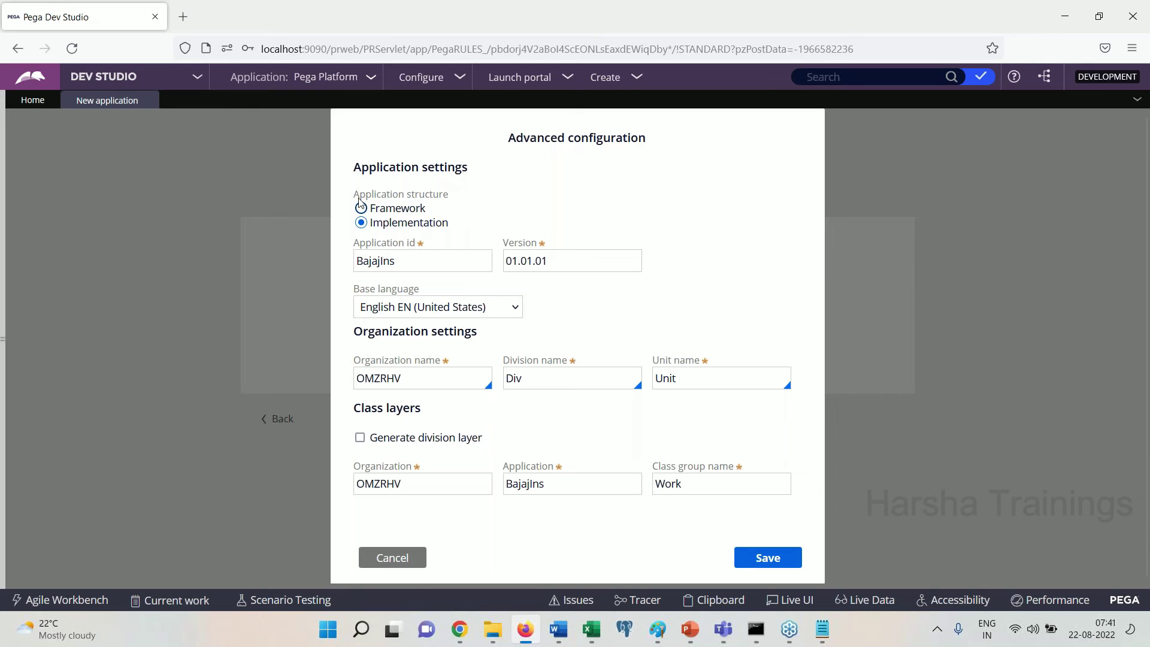
# - Highlight the Application structure heading and close '2-Applicaiton , Types of Applications.docx'
pyautogui.moveTo(361, 200); pyautogui.dragTo(475, 200)
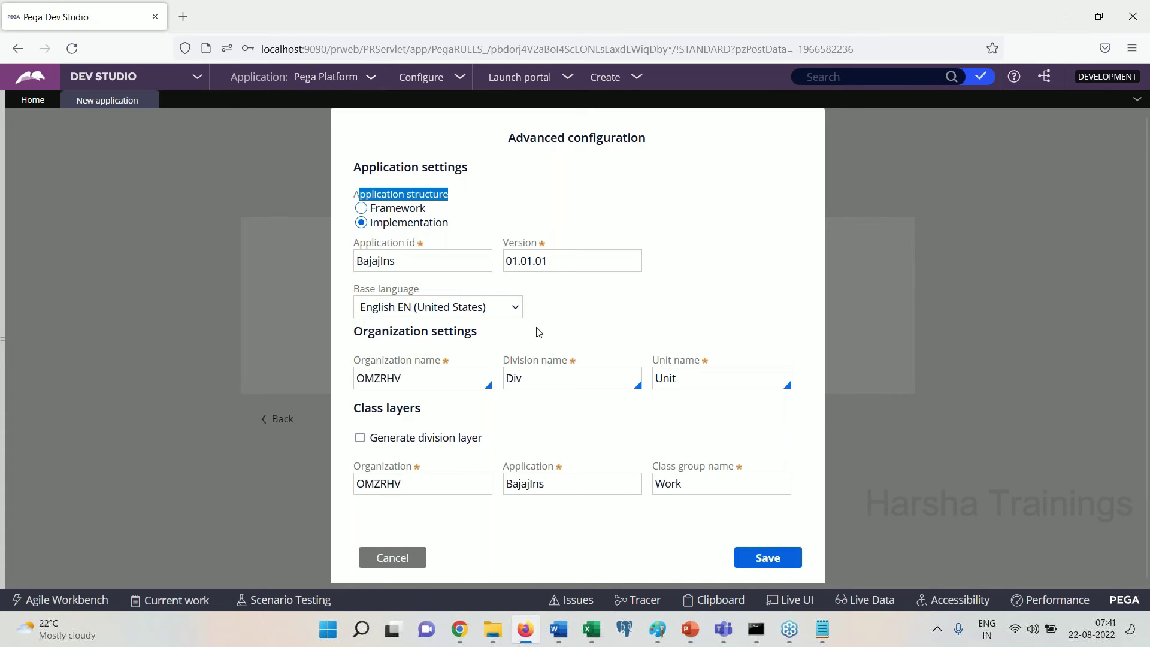
pyautogui.click(558, 629)
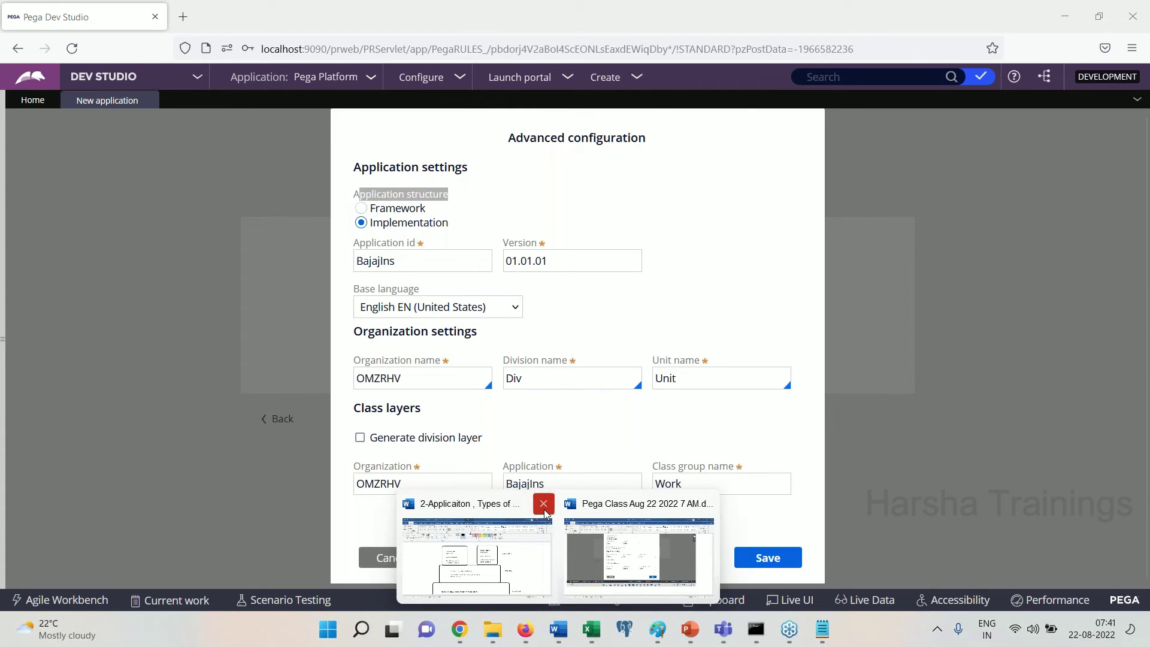
pyautogui.moveTo(561, 539)
pyautogui.click(543, 503)
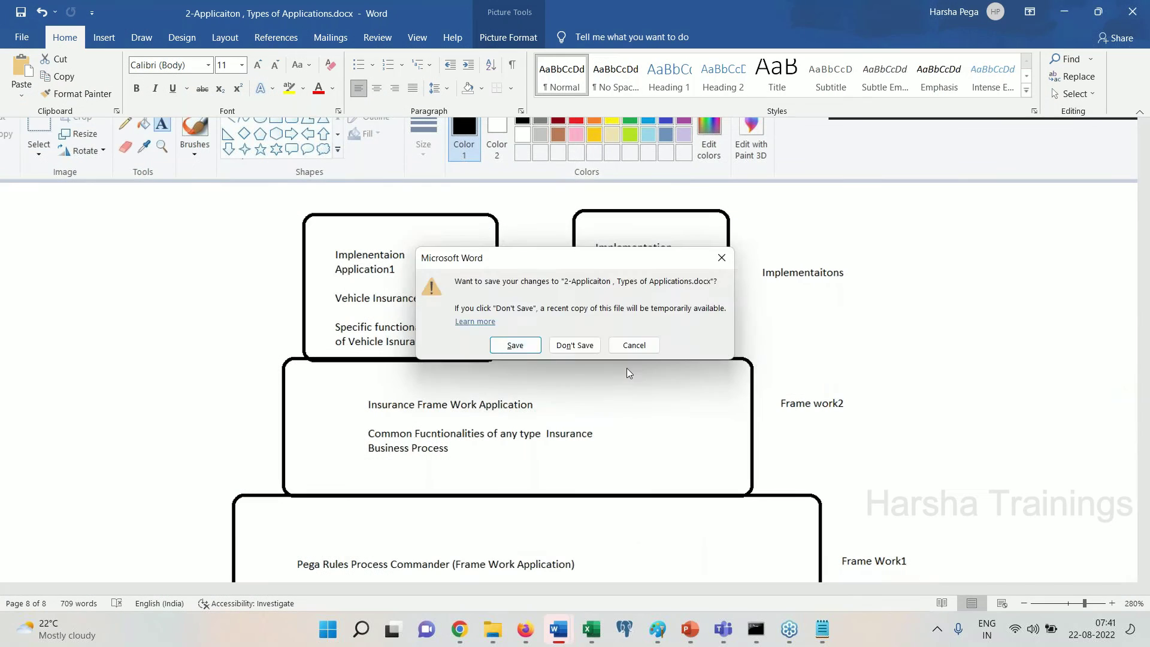
pyautogui.click(631, 342)
# - Add 'Choose application structure to be FW' to the notes above the structure-options screenshot
pyautogui.click(638, 557)
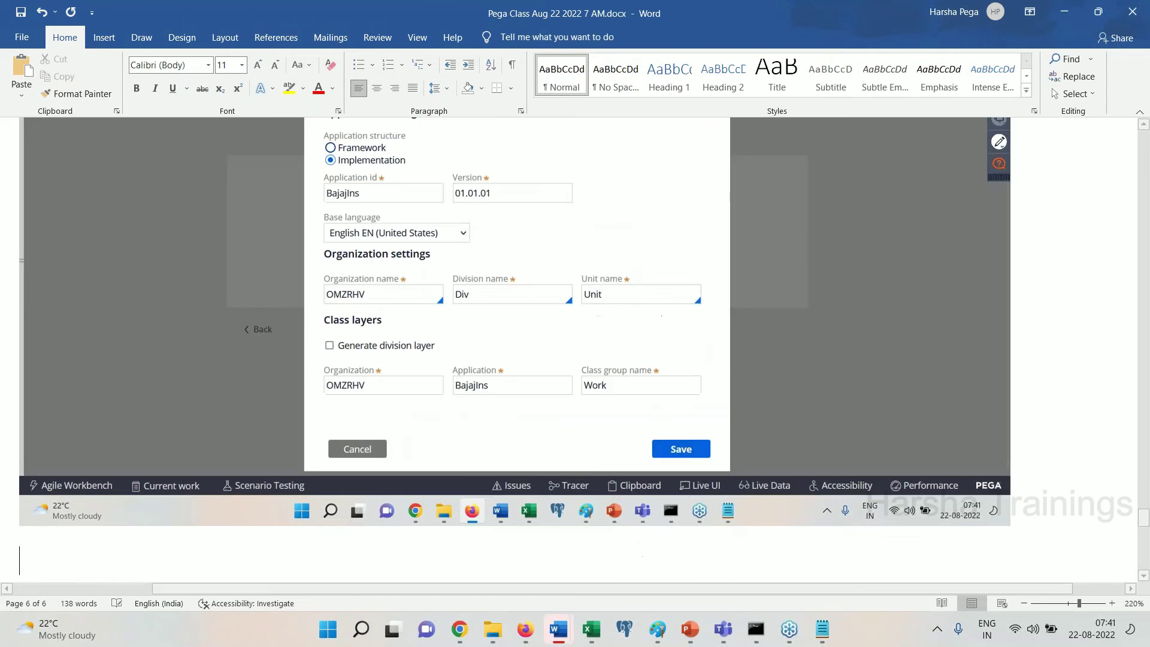
pyautogui.scroll(-3, 574, 347)
pyautogui.write('lication st')
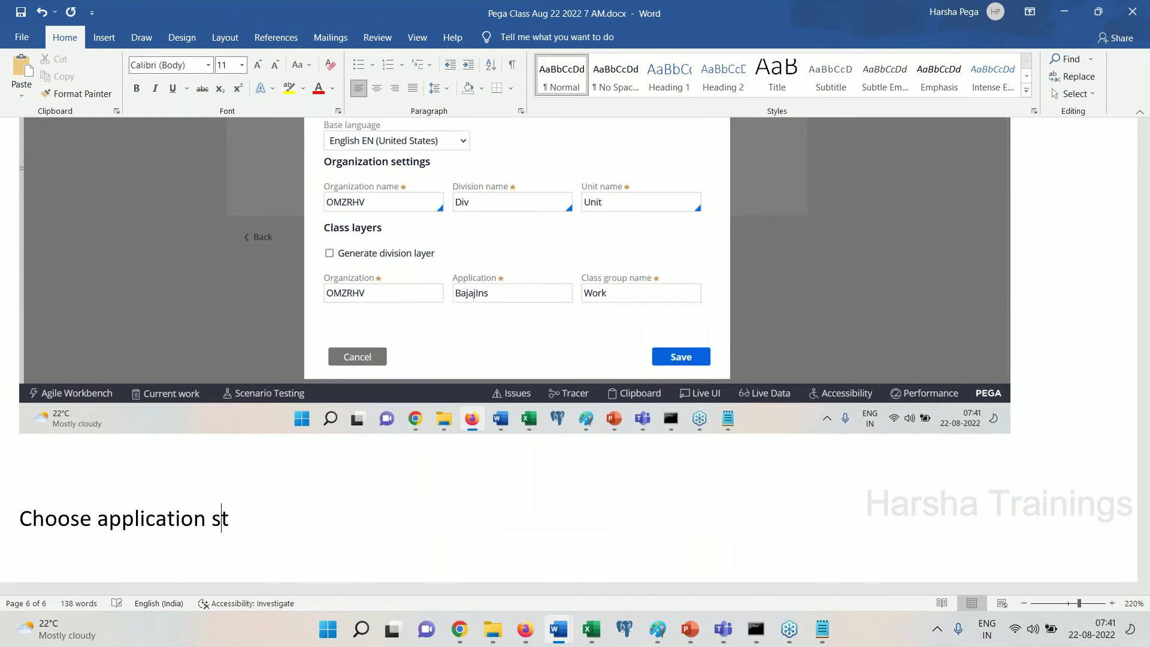
pyautogui.write('ructure to be FW')
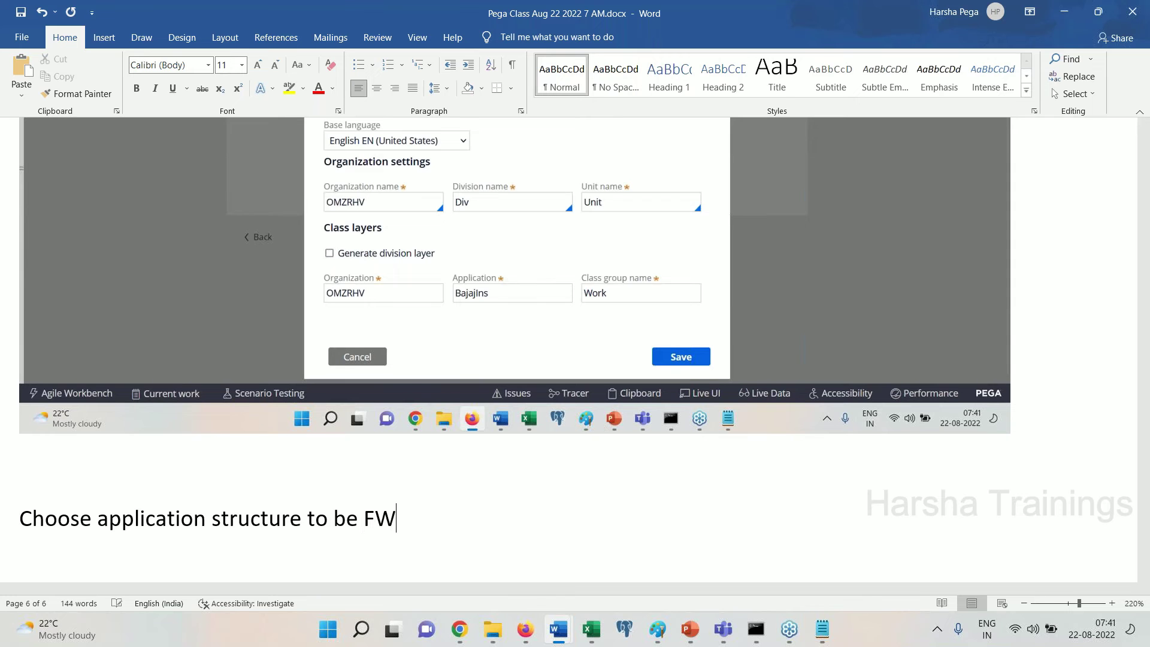
pyautogui.press('Return')
pyautogui.hotkey('ctrl', 'v')
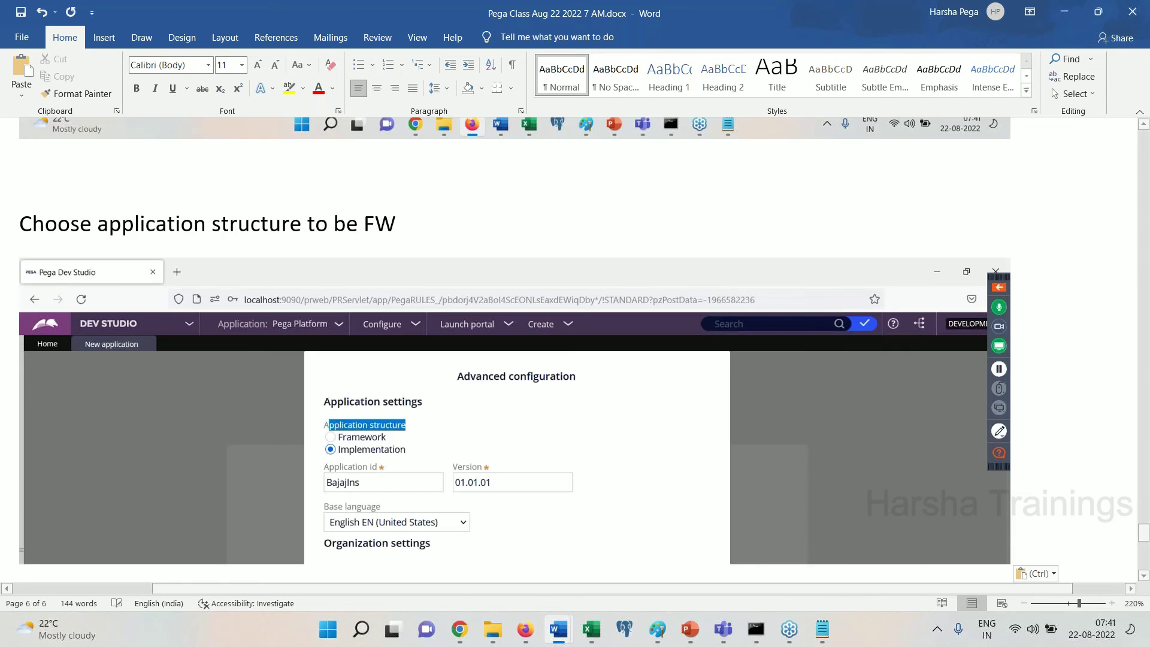
pyautogui.click(525, 628)
# - Set the application structure to Framework and paste that screenshot into the notes
pyautogui.click(356, 222)
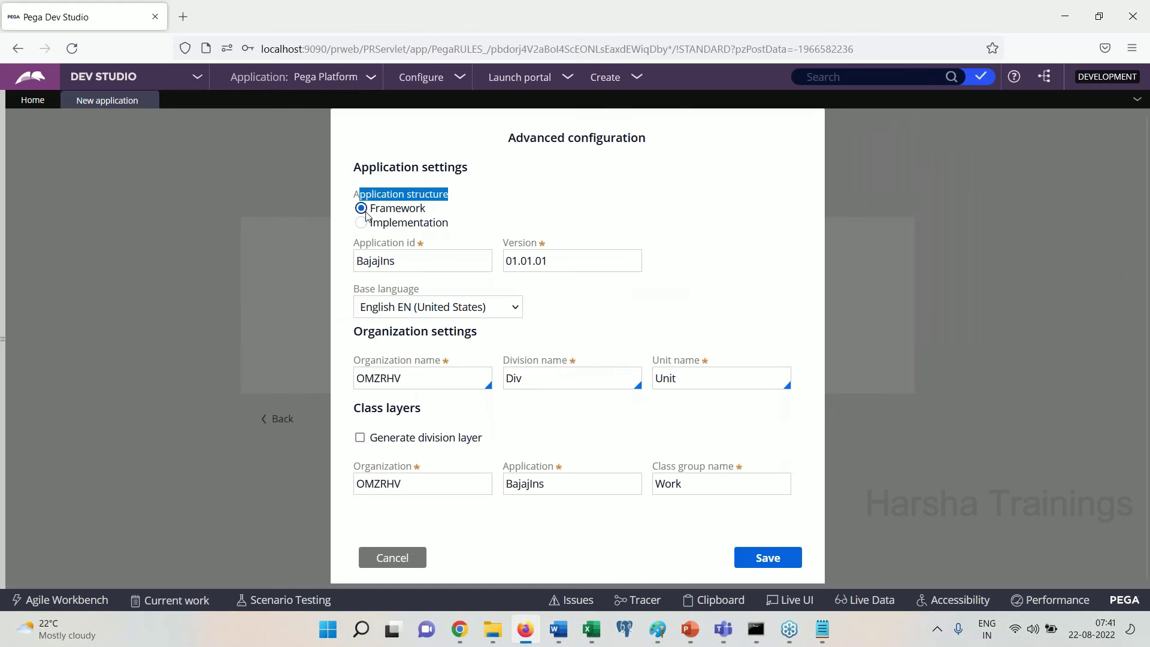
pyautogui.moveTo(356, 224); pyautogui.dragTo(457, 231)
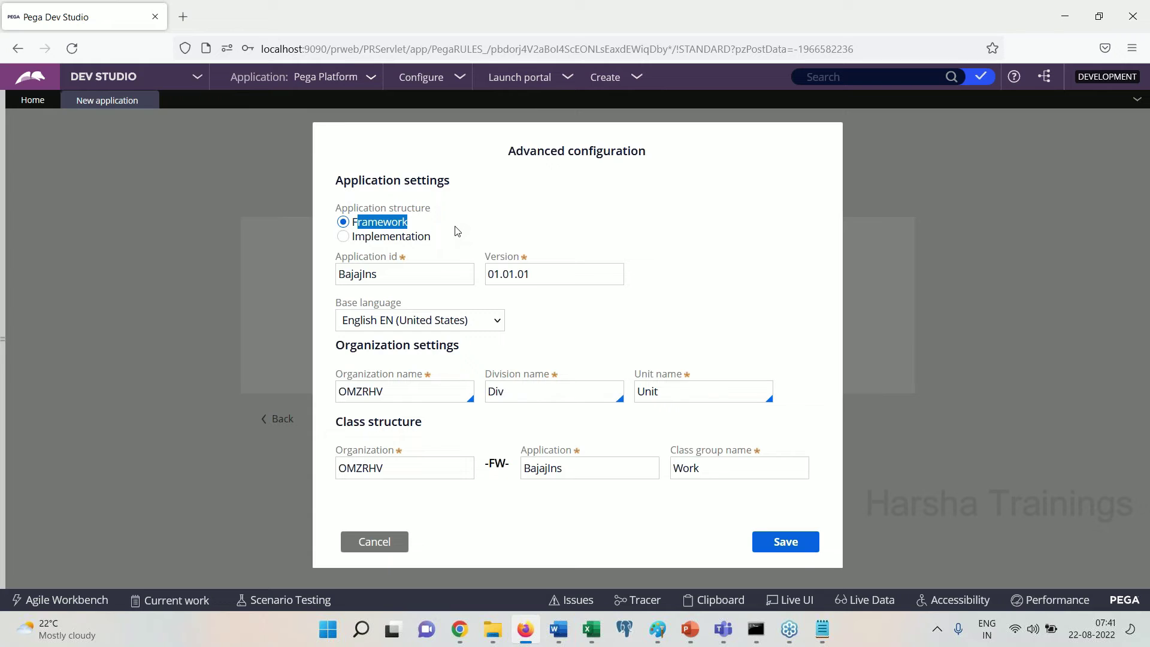
pyautogui.click(557, 629)
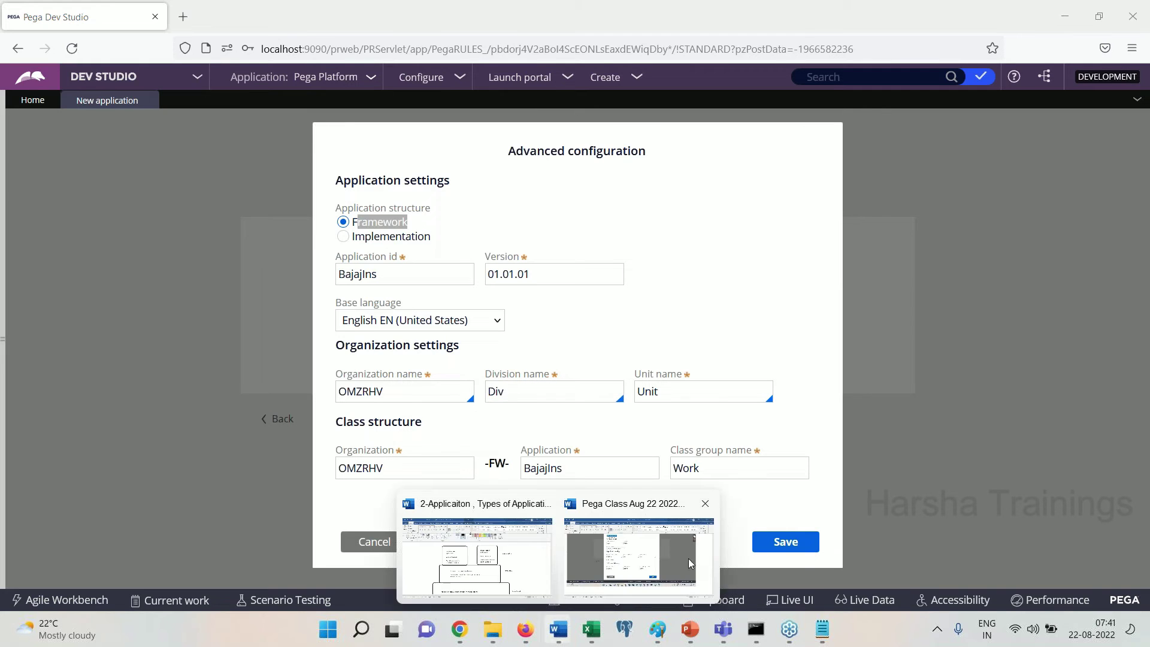
pyautogui.click(698, 562)
pyautogui.hotkey('ctrl', 'v')
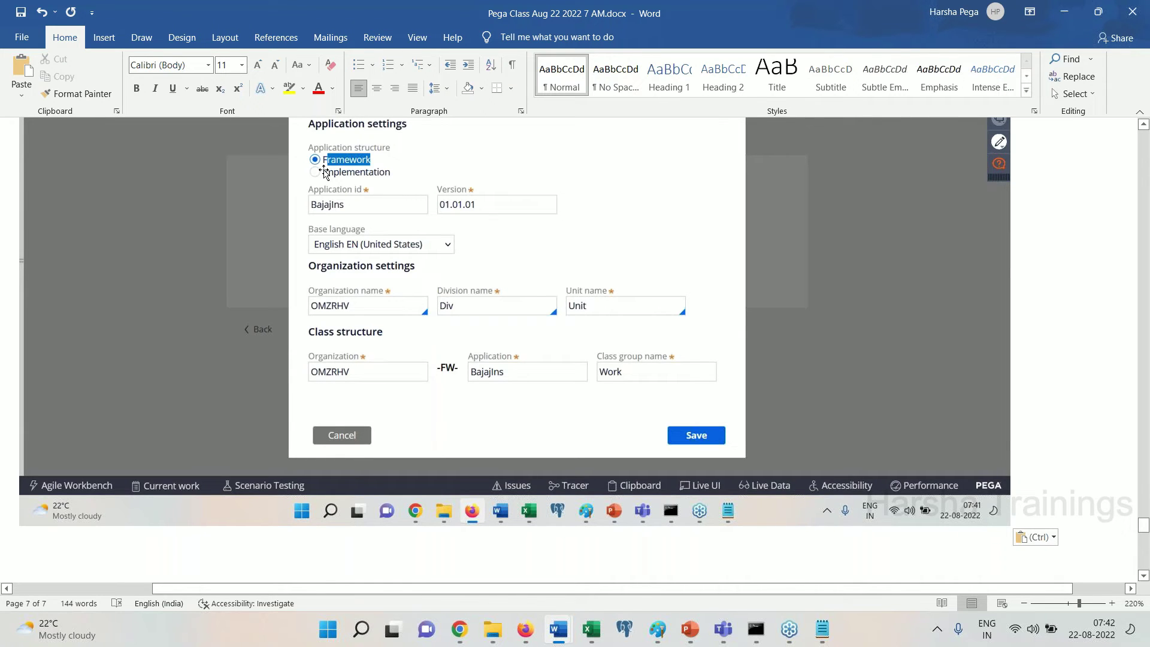
pyautogui.click(526, 635)
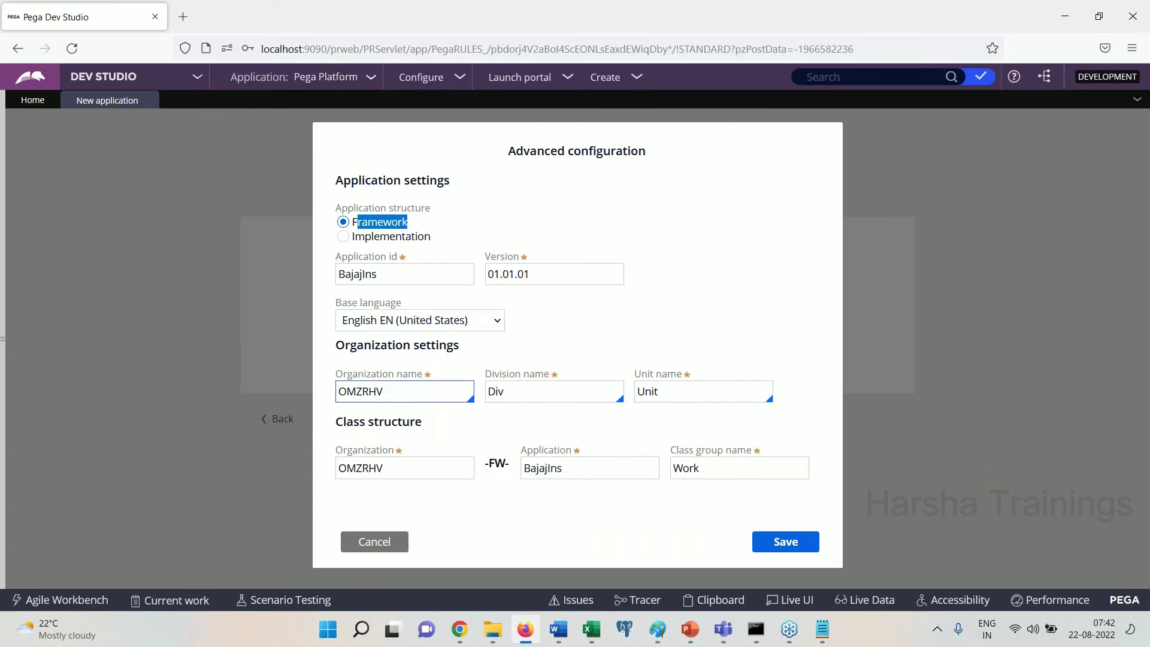
# - Select the generated Organization name OMZRHV and paste its screenshot into the notes
pyautogui.doubleClick(436, 395)
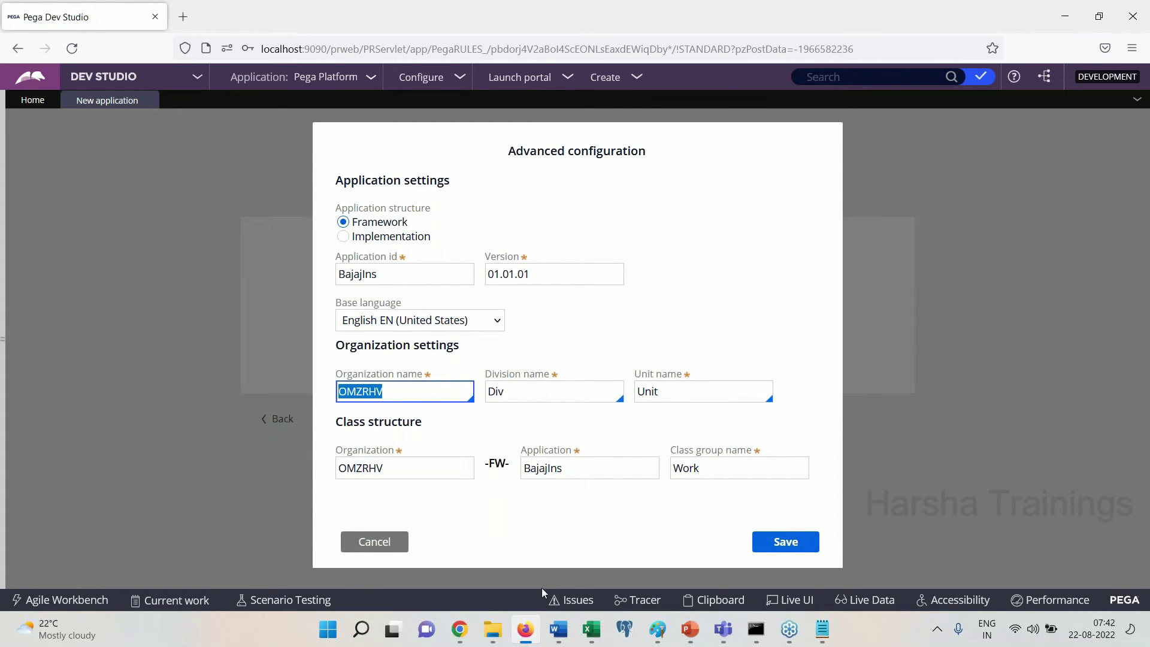
pyautogui.click(558, 629)
pyautogui.click(641, 560)
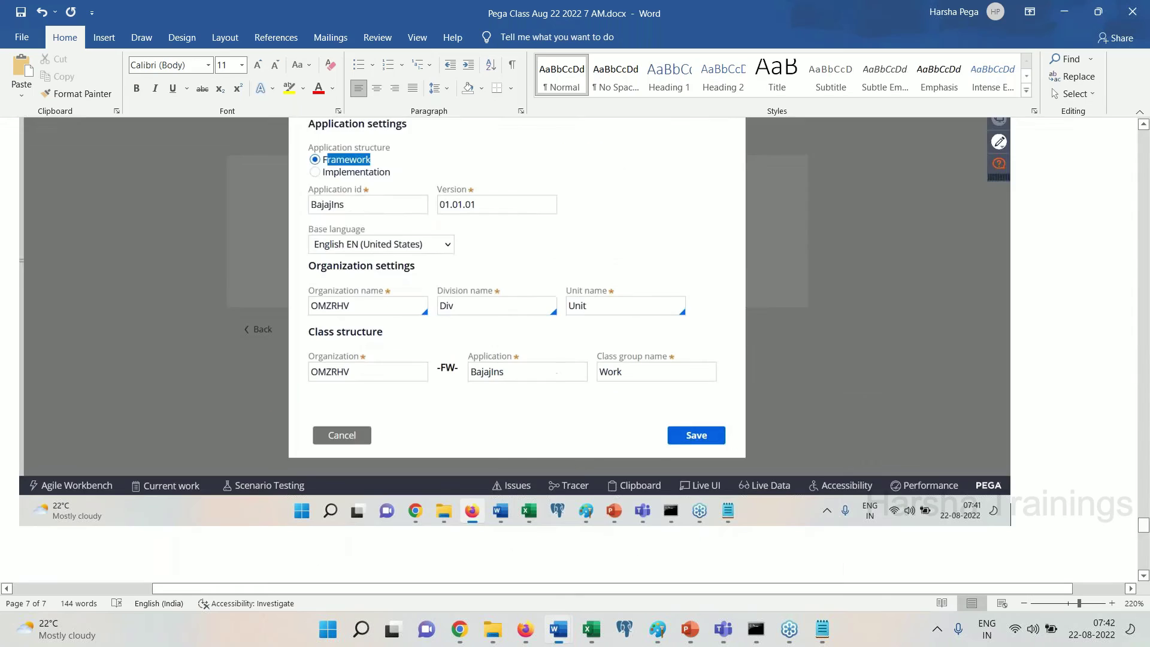
pyautogui.hotkey('ctrl', 'v')
# - Note that the random Organization name should be replaced with the meaningful name "Bajaj"
pyautogui.press('Return')
pyautogui.write('There is a random n')
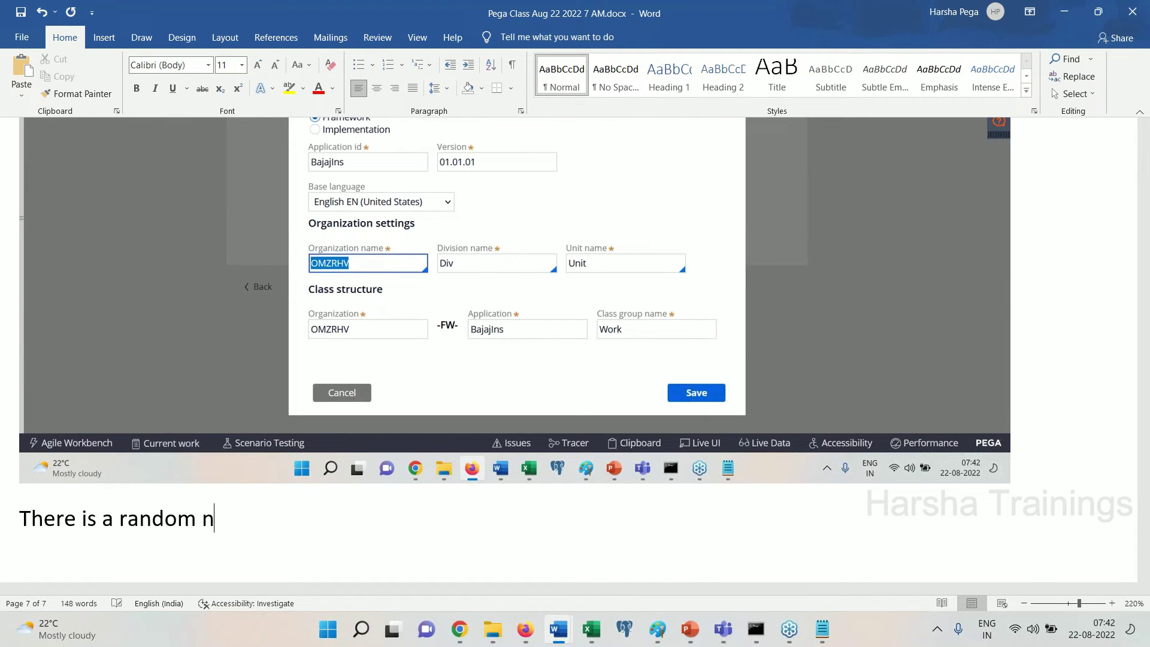
pyautogui.write('ame that has been generated fro')
pyautogui.press('BackSpace')
pyautogui.press('BackSpace')
pyautogui.write('or Organiz')
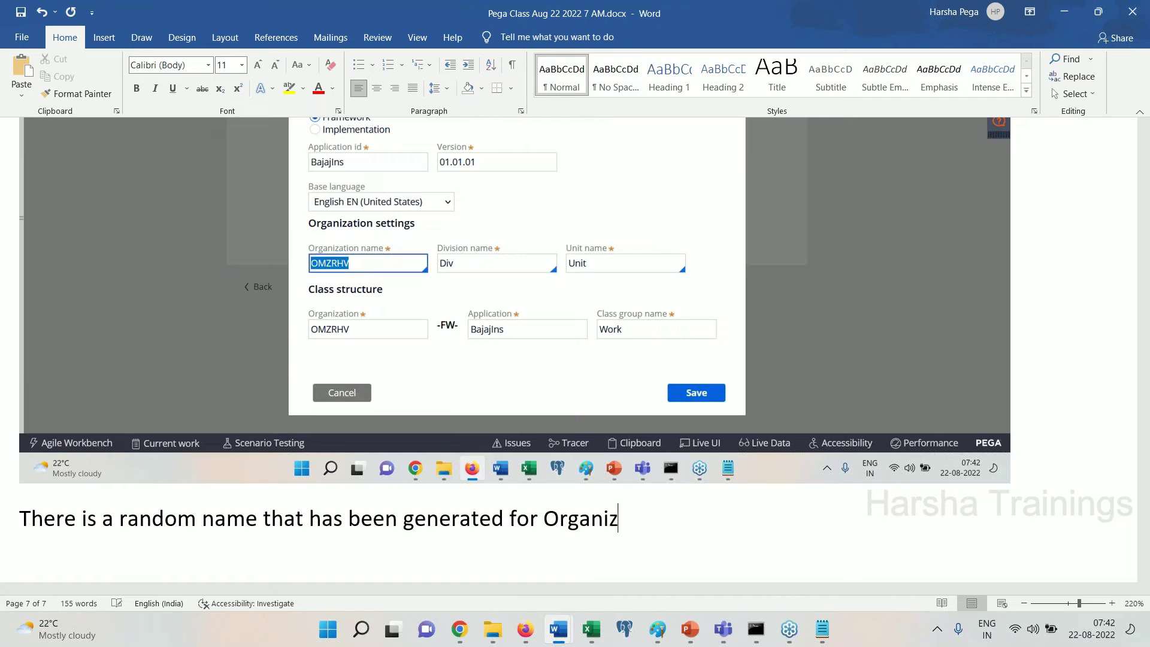
pyautogui.write('ation. remove the randon')
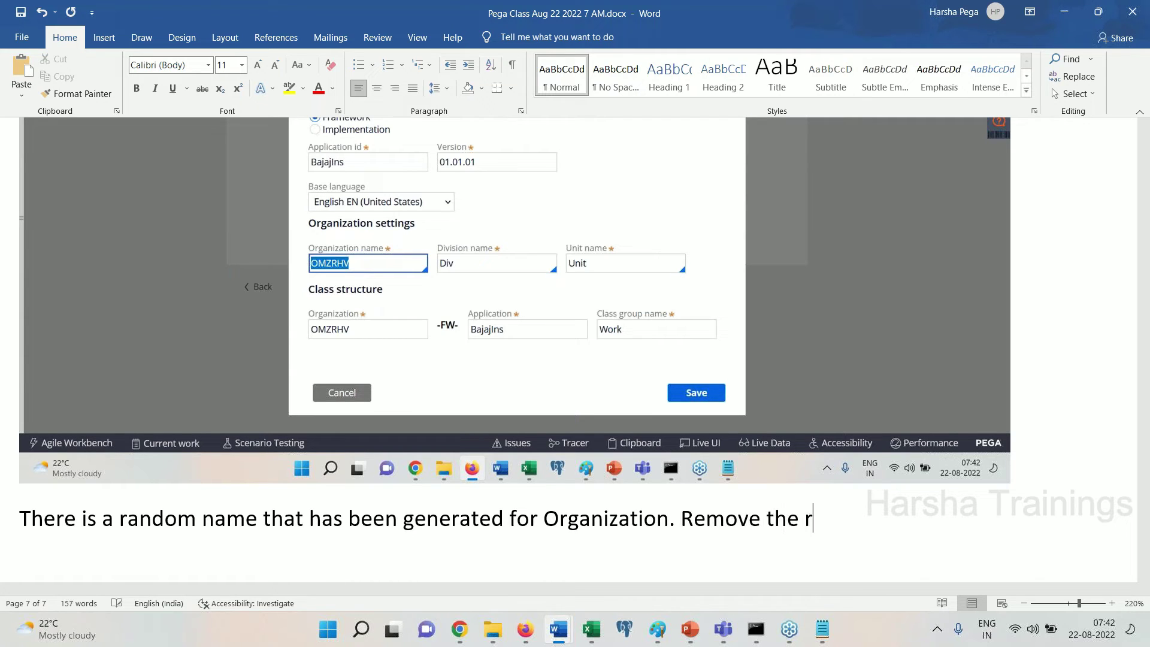
pyautogui.press('BackSpace')
pyautogui.write('m name, type')
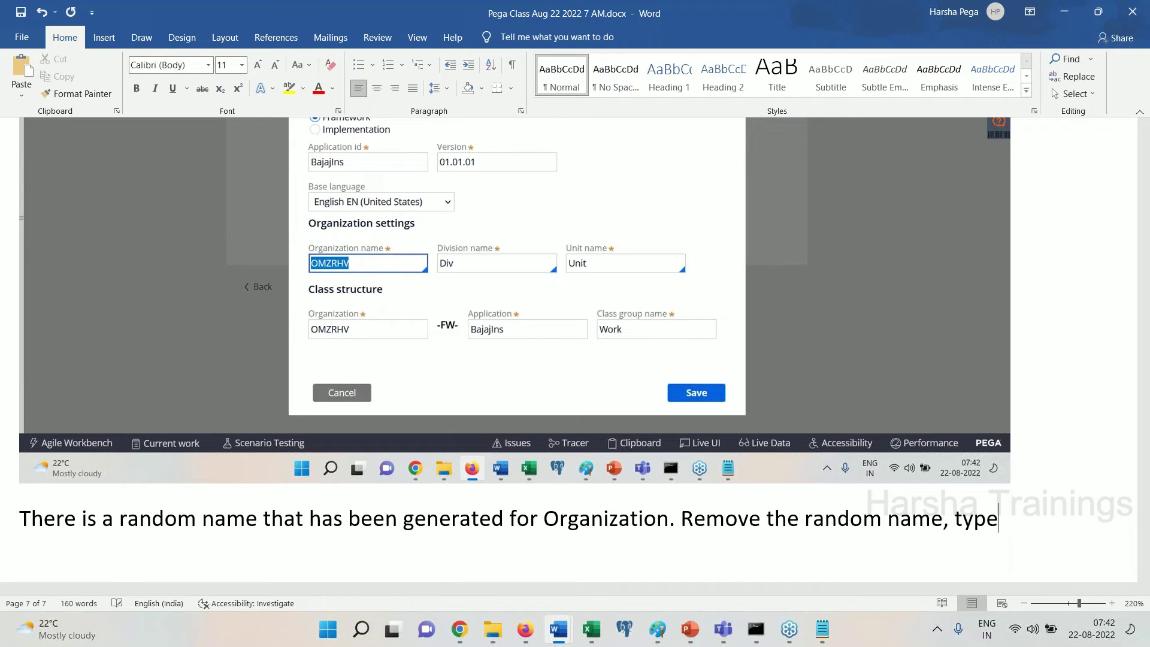
pyautogui.write(' a meani')
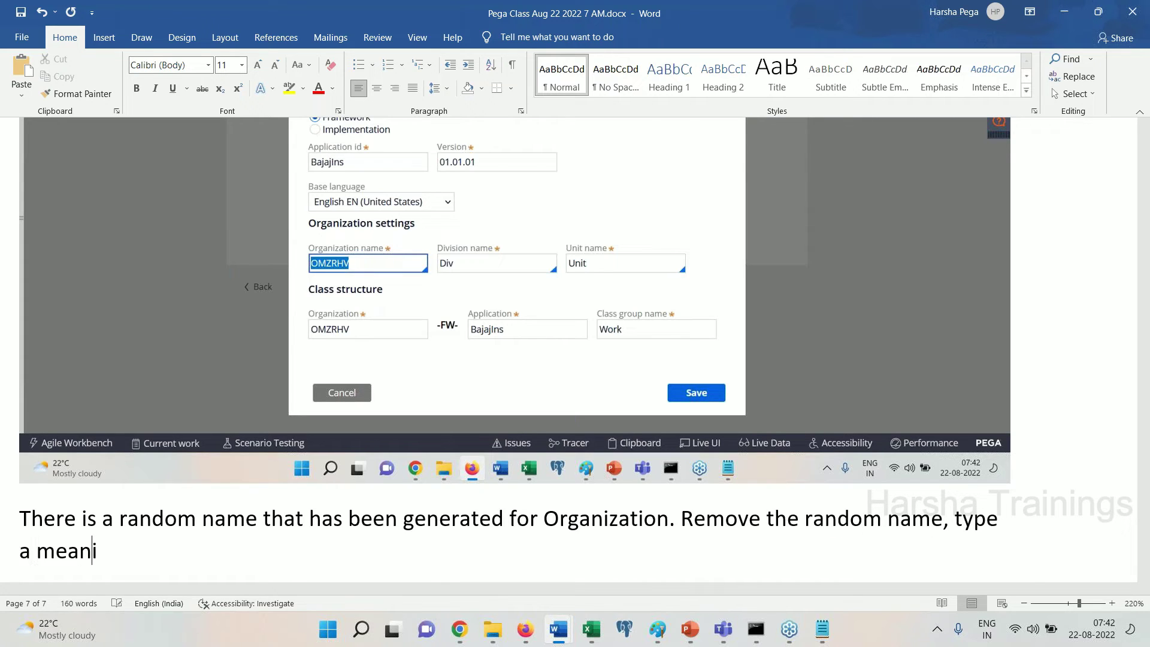
pyautogui.write('ngful nam')
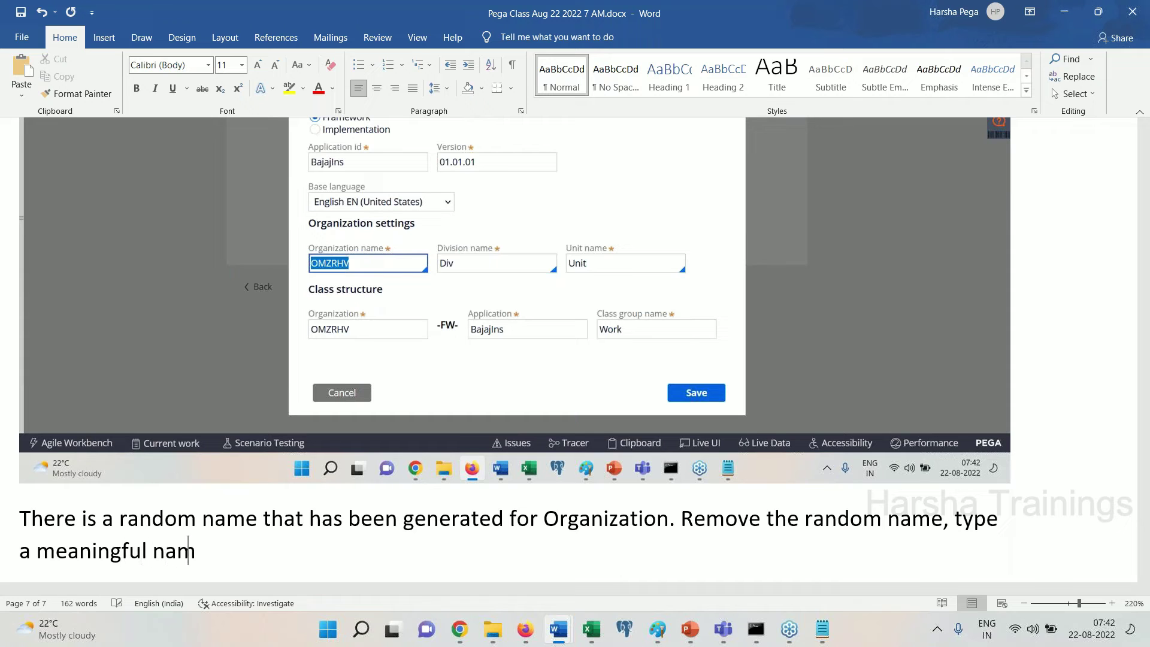
pyautogui.write('e "Bajaj".')
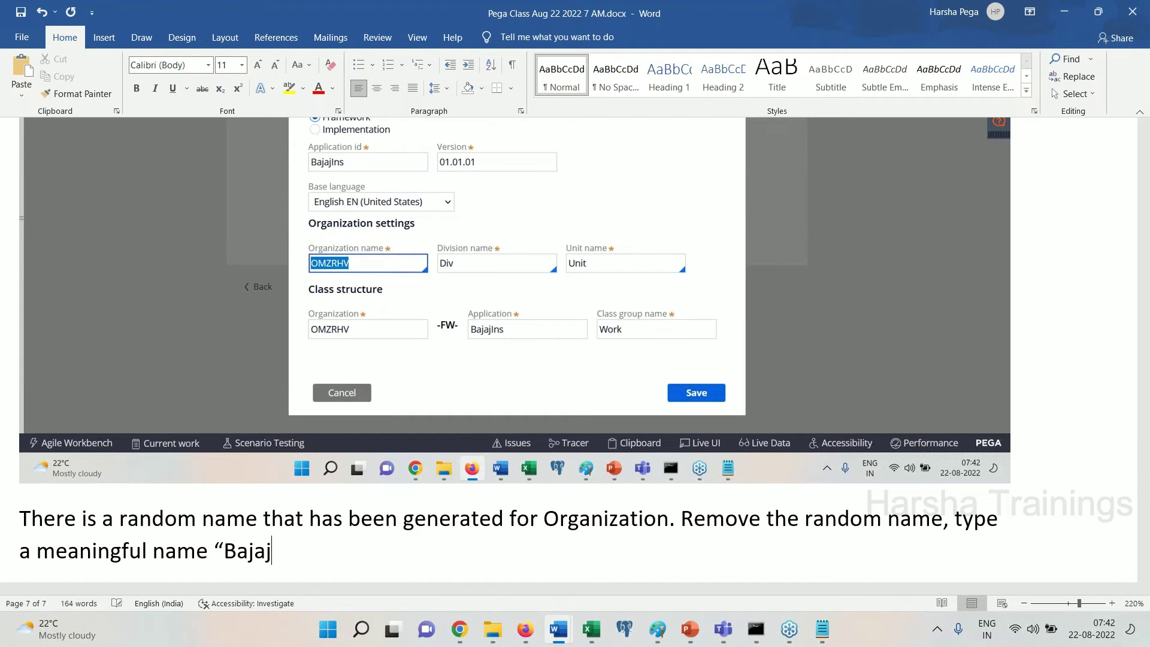
# - Clear the random Organization name in Dev Studio's Advanced configuration
pyautogui.press('Return')
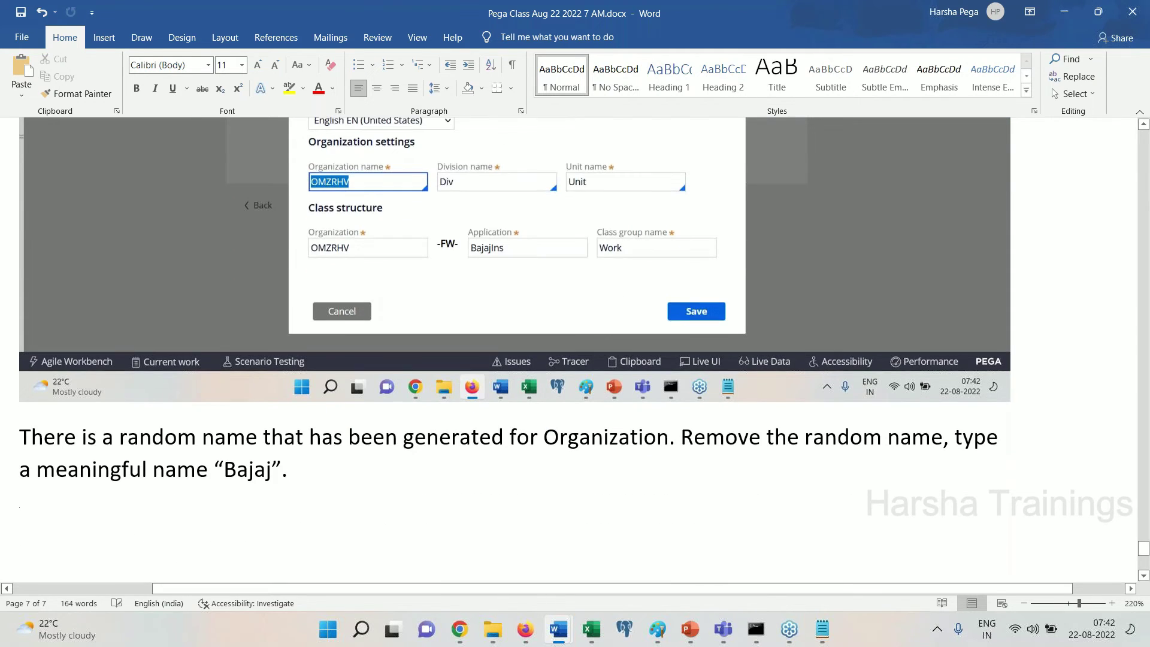
pyautogui.click(524, 629)
pyautogui.press('BackSpace')
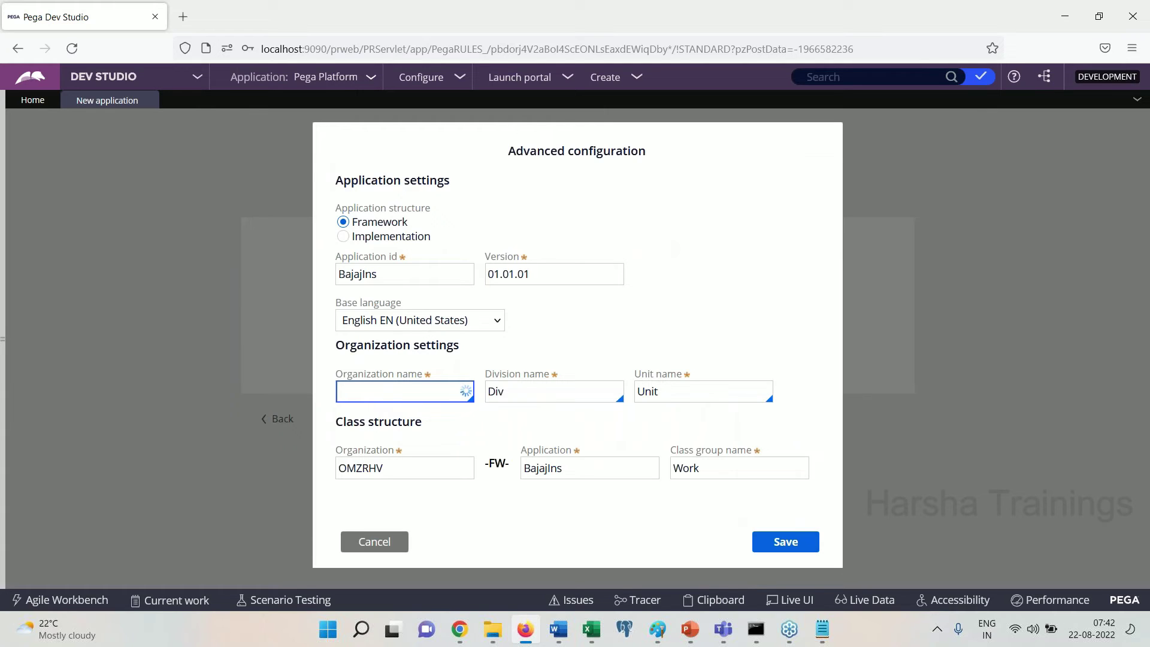
# - Enter BAJAJ as the Organization name
pyautogui.write('BAJAJ')
pyautogui.press('Tab')
pyautogui.doubleClick(372, 391)
pyautogui.click(385, 466)
pyautogui.click(397, 389)
pyautogui.doubleClick(372, 391)
pyautogui.click(345, 391)
# - Correct the class-structure Organization value from BAJA to BAJAJ
pyautogui.click(371, 469)
pyautogui.doubleClick(371, 470)
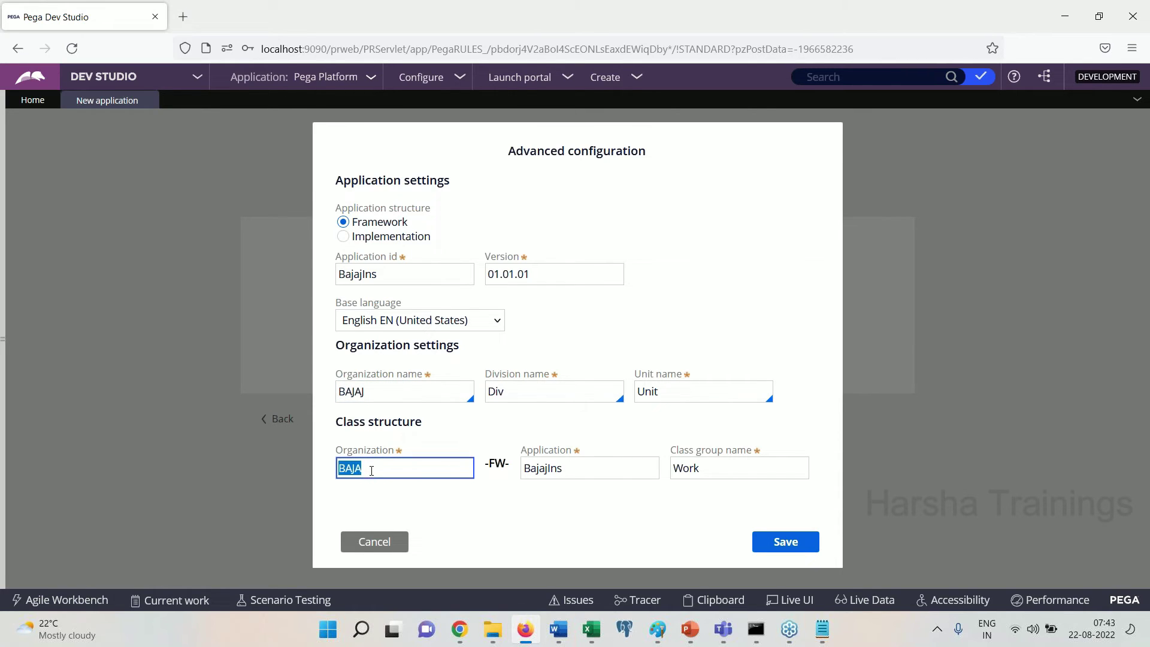
pyautogui.click(372, 469)
pyautogui.write('J')
pyautogui.write('J')
pyautogui.press('BackSpace')
pyautogui.hotkey('ctrl', 'a')
pyautogui.doubleClick(410, 397)
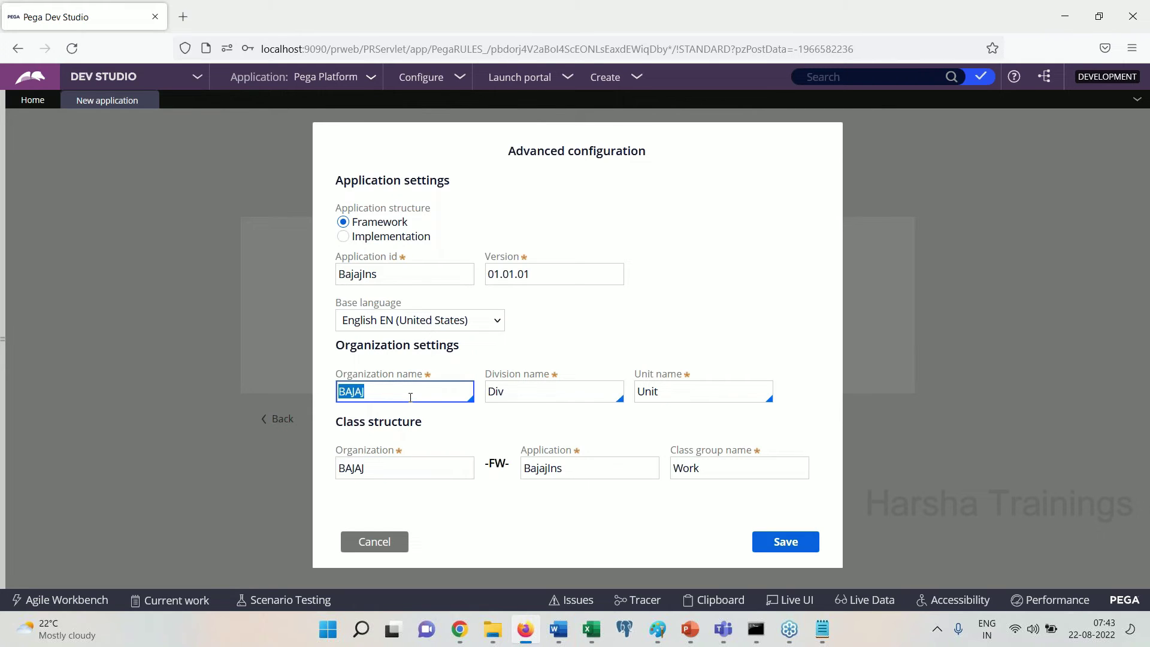
# - Type 'Click on save' in the Word class notes
pyautogui.moveTo(558, 629)
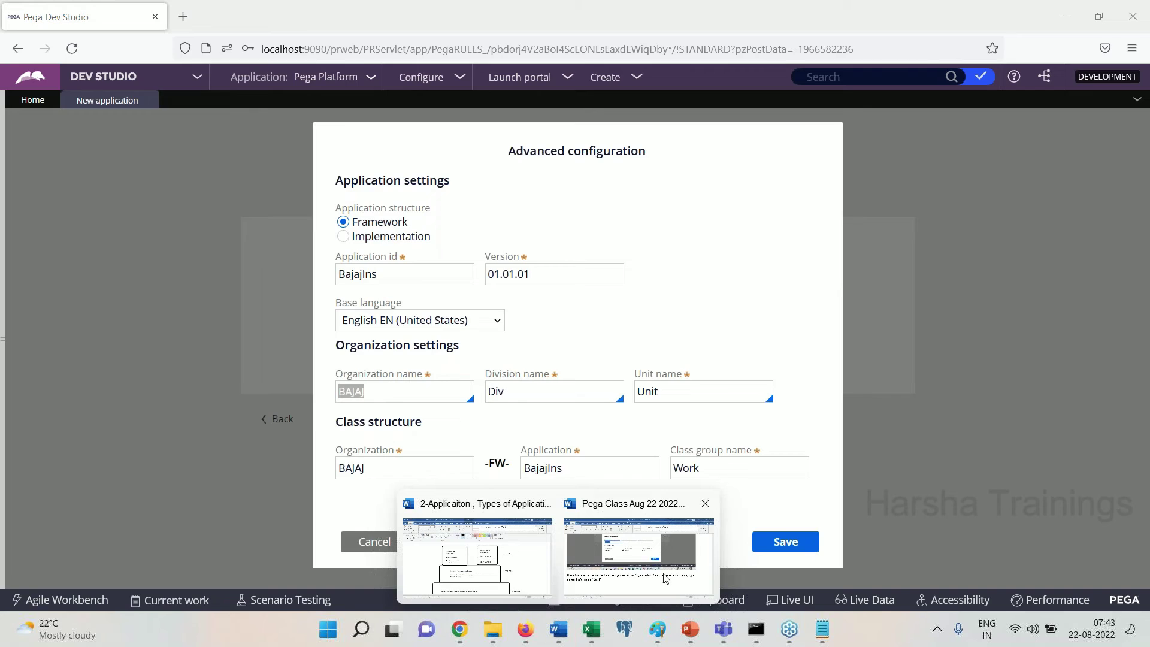
pyautogui.click(665, 579)
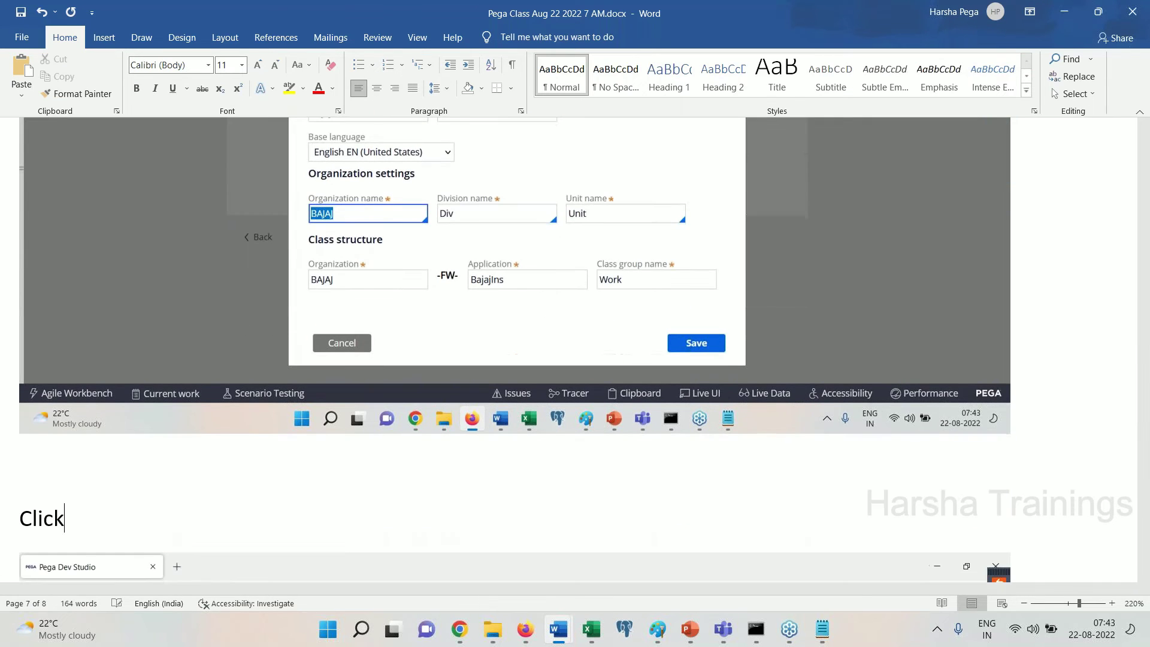
pyautogui.write('on save')
pyautogui.press('Return')
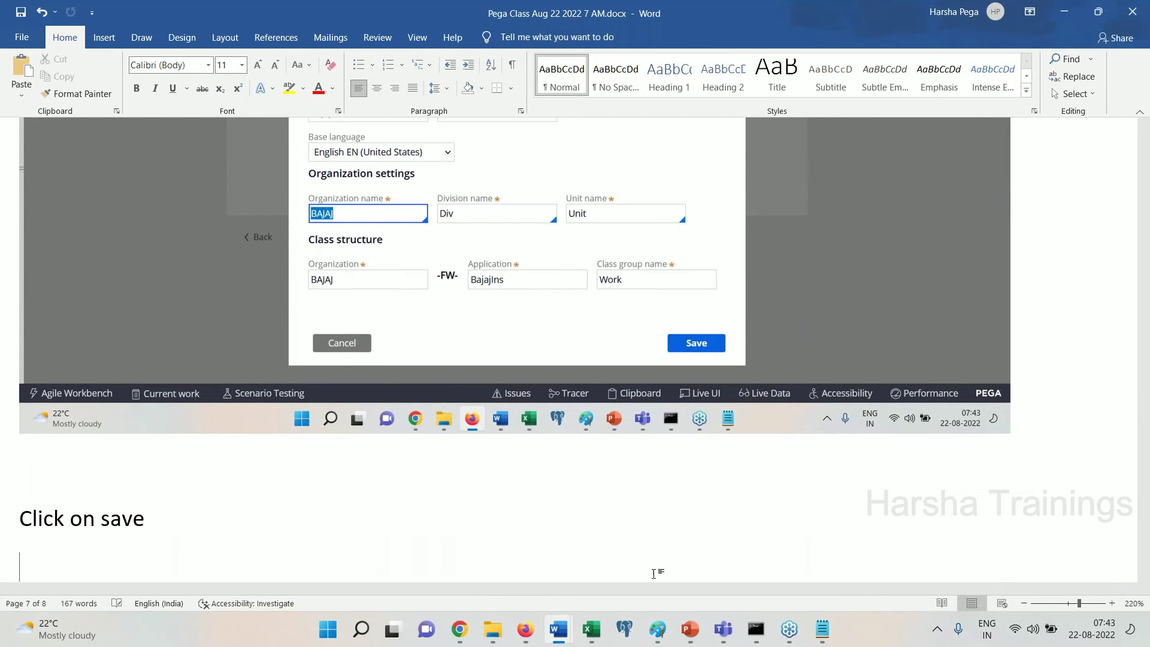
# - Adjust the dialog screenshot's text wrapping and reposition the 'Click on save' line
pyautogui.scroll(-7, 653, 573)
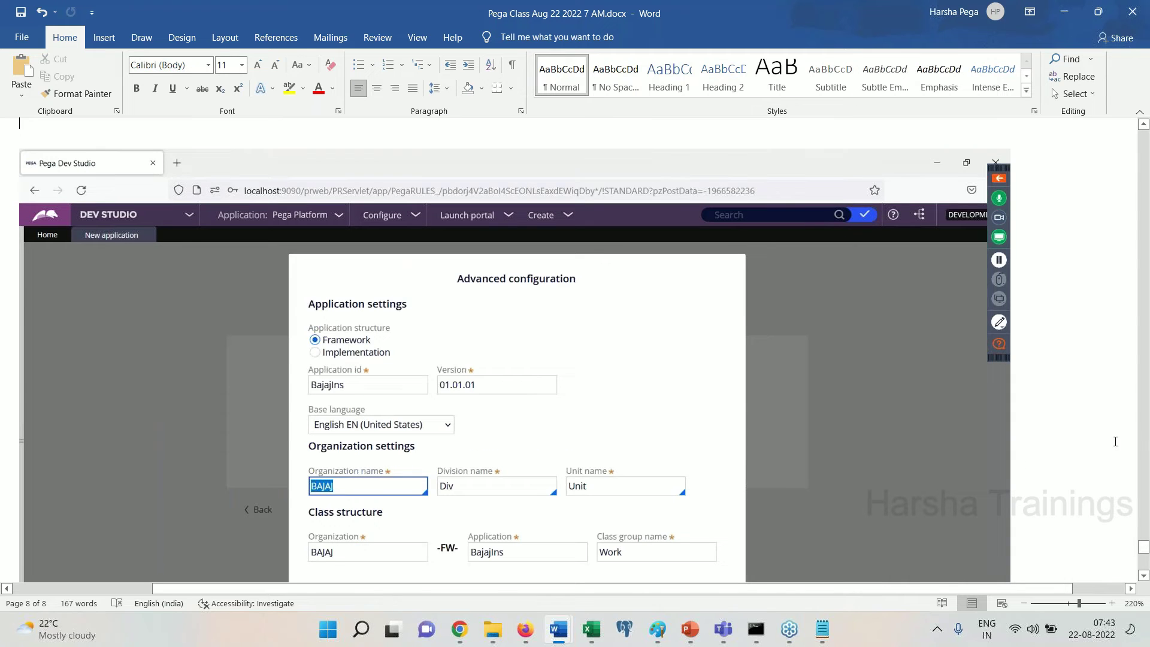
pyautogui.click(734, 498)
pyautogui.click(1028, 159)
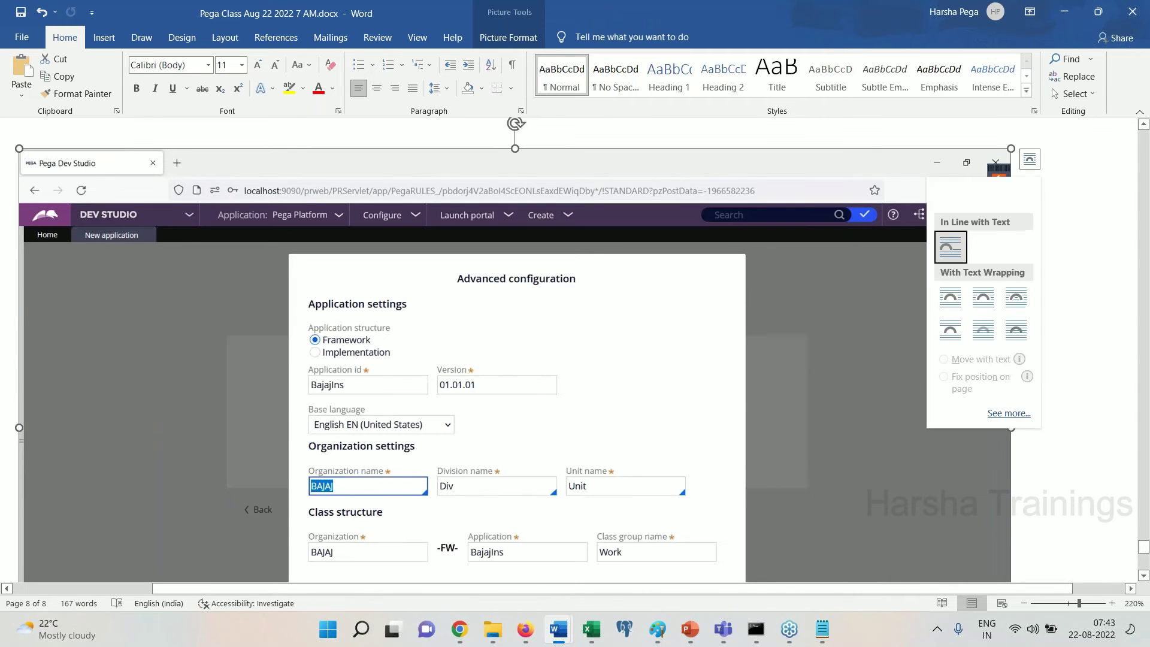
pyautogui.scroll(7, 1148, 417)
pyautogui.moveTo(150, 519); pyautogui.dragTo(48, 489)
pyautogui.hotkey('ctrl', 'c')
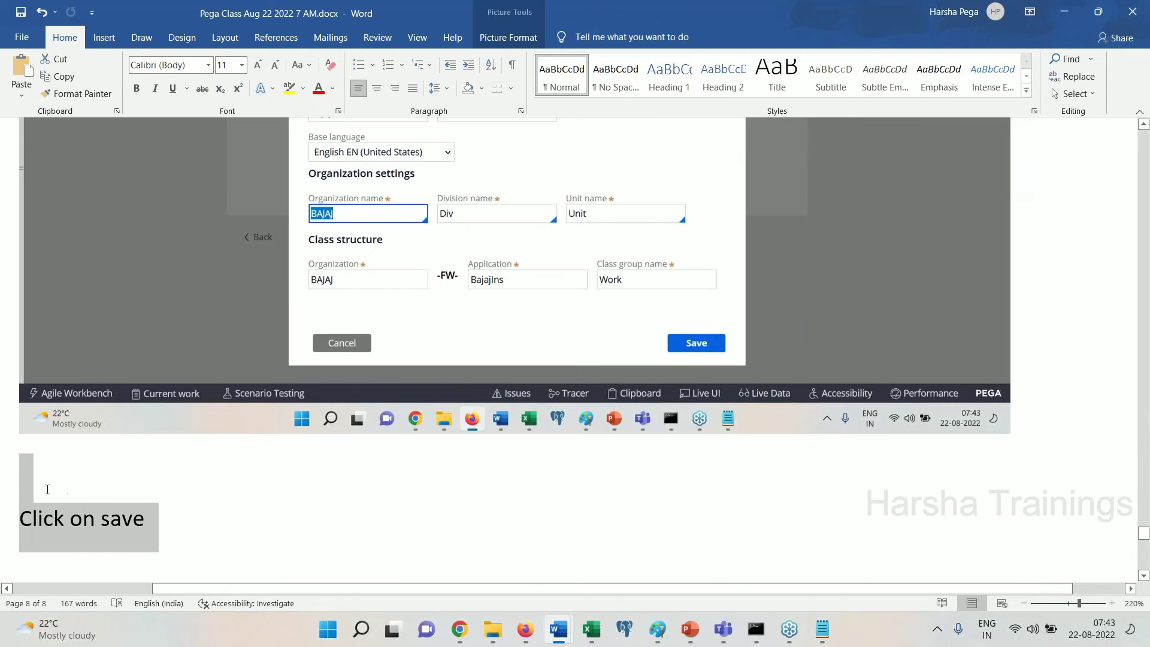
pyautogui.press('BackSpace')
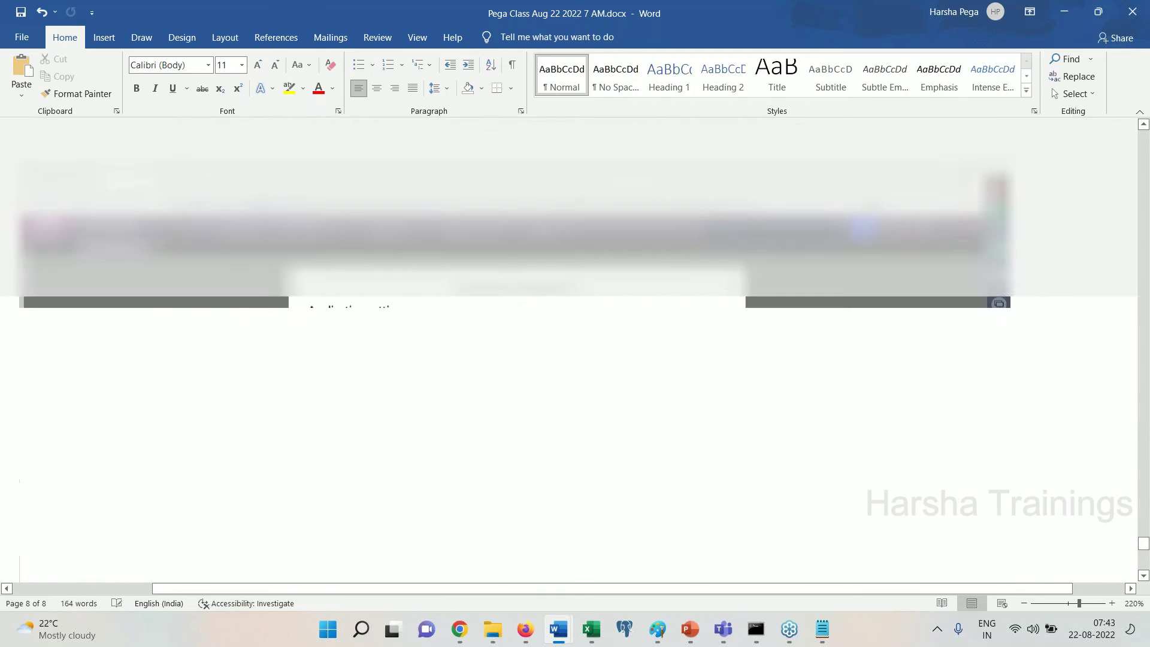
pyautogui.press('BackSpace')
pyautogui.hotkey('ctrl', 'v')
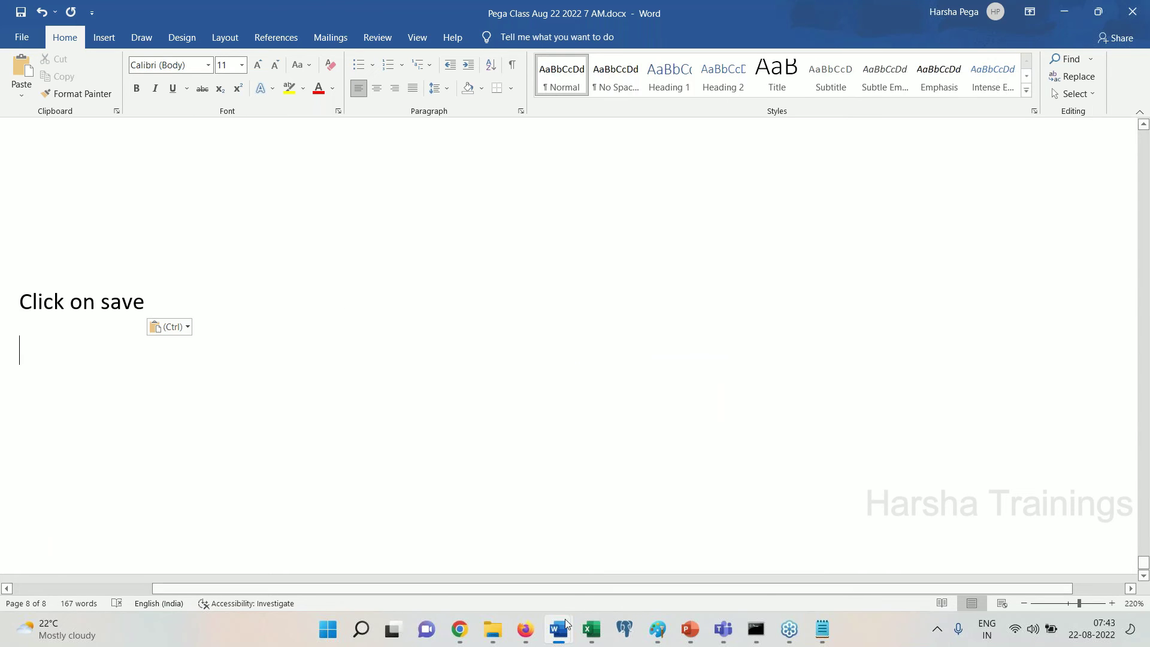
pyautogui.click(525, 629)
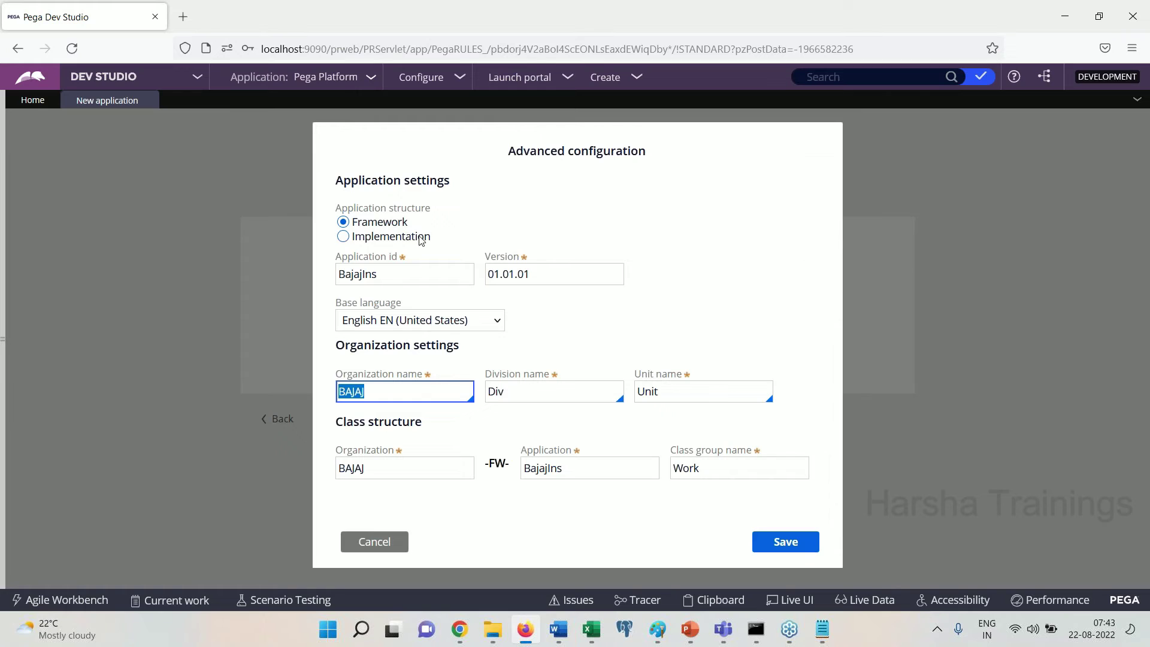
# - Save the BAJAJ Advanced configuration, returning to the Bajaj Insurance Group naming page
pyautogui.click(426, 388)
pyautogui.click(773, 549)
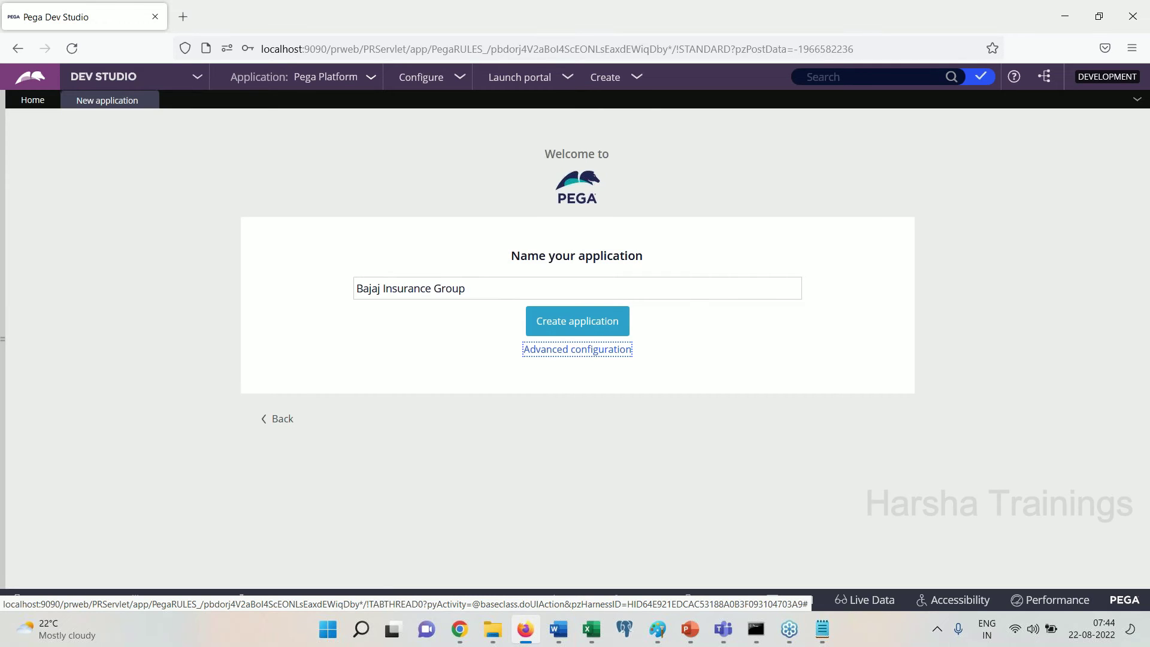
pyautogui.moveTo(558, 629)
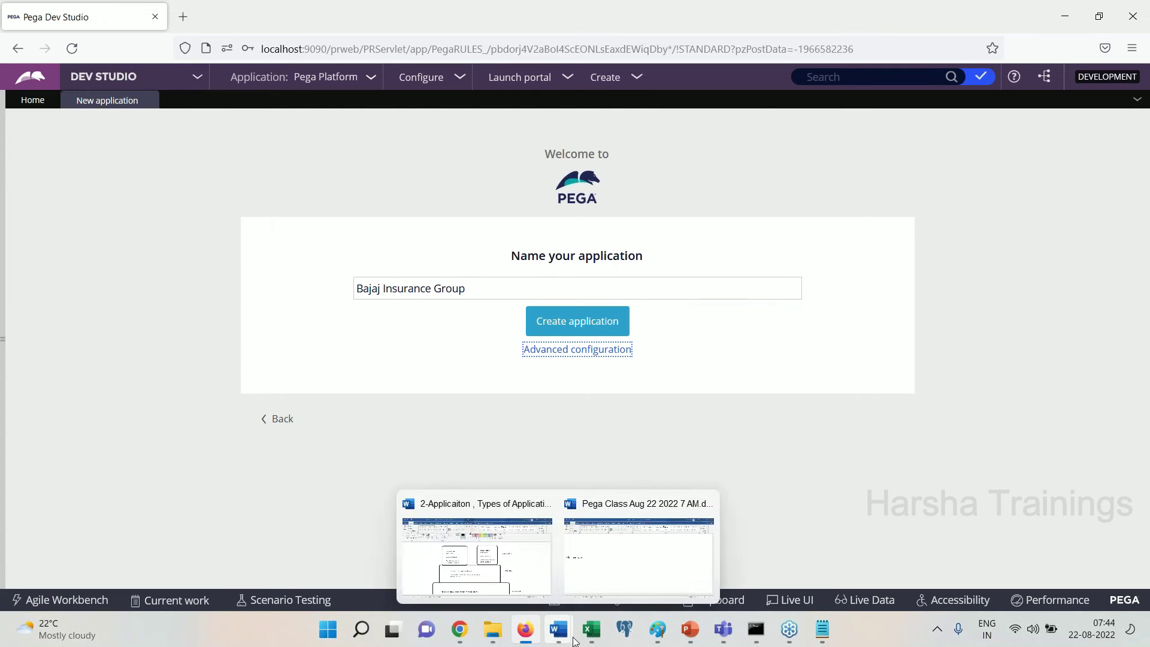
pyautogui.click(653, 579)
pyautogui.press('Return')
# - Paste the naming-page screenshot into the notes and add the line 'Click on create application'
pyautogui.hotkey('ctrl', 'v')
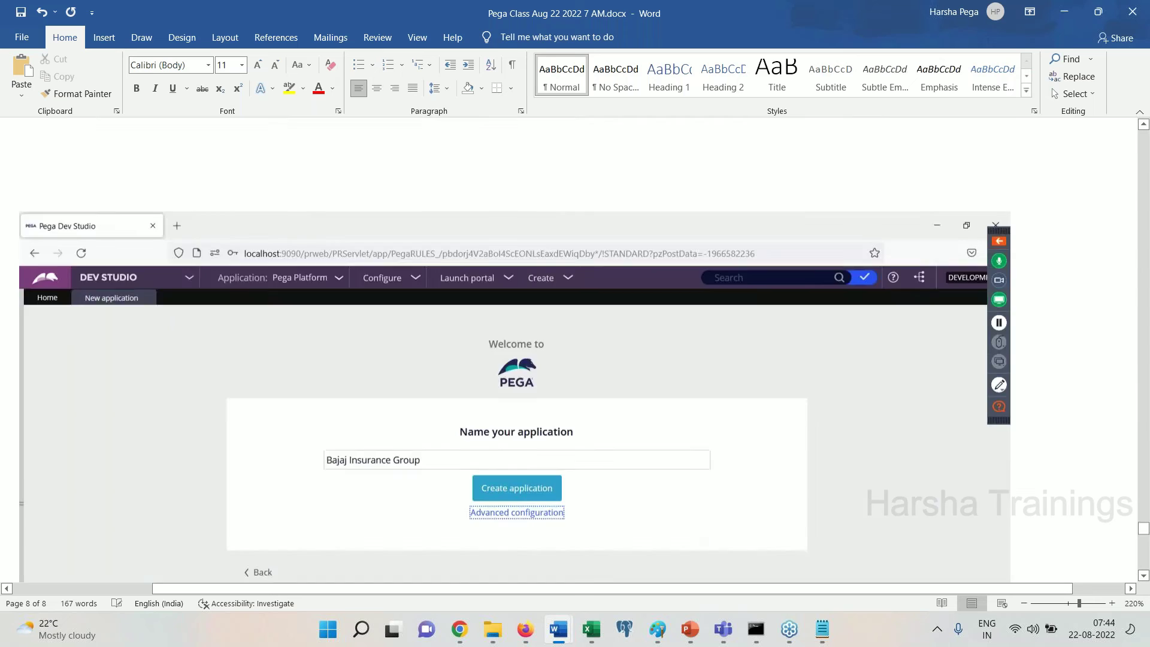
pyautogui.press('Return')
pyautogui.write('Click on create application')
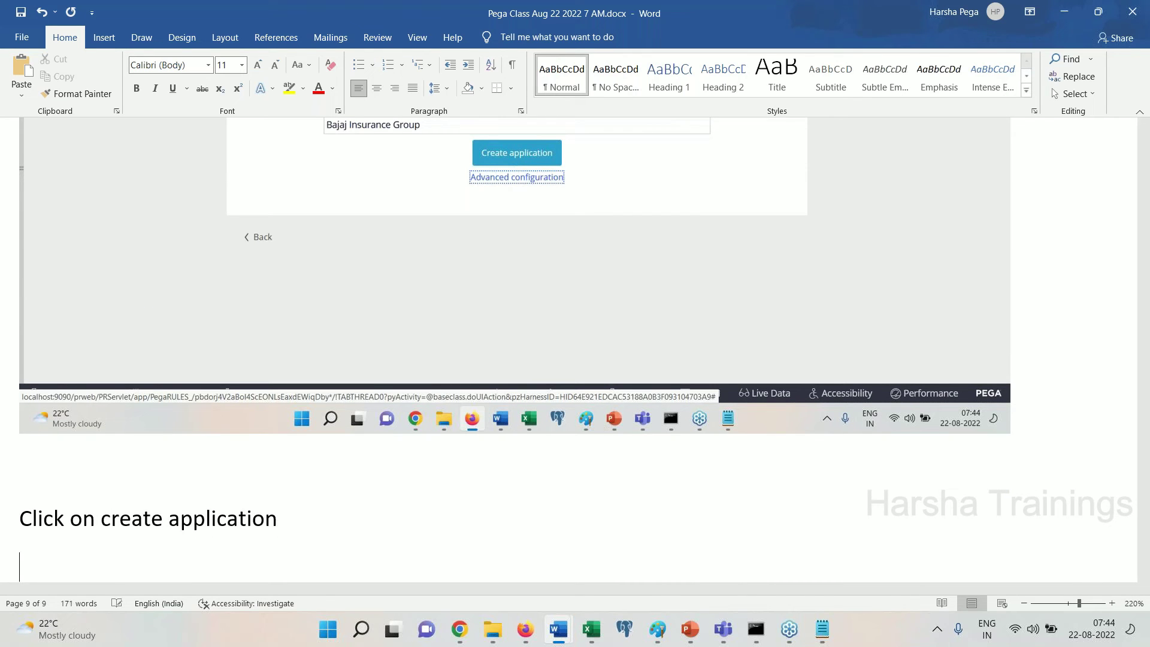
pyautogui.hotkey('alt', 'Tab')
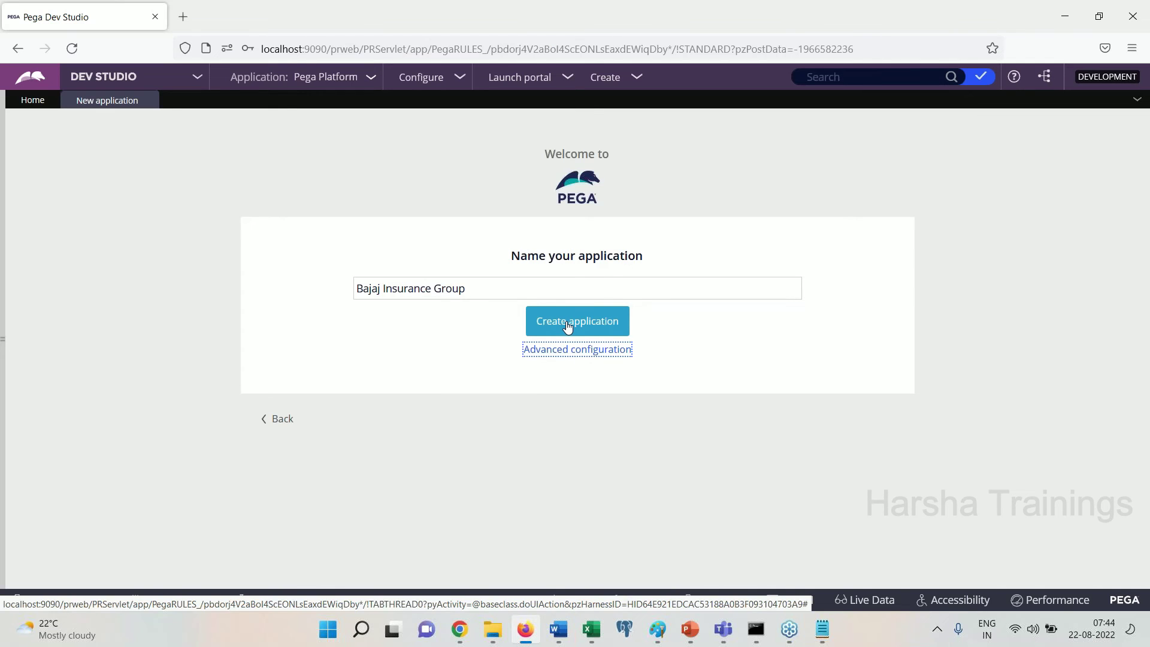
# - Create the Bajaj Insurance Group application and wait for the Congratulations page
pyautogui.click(567, 327)
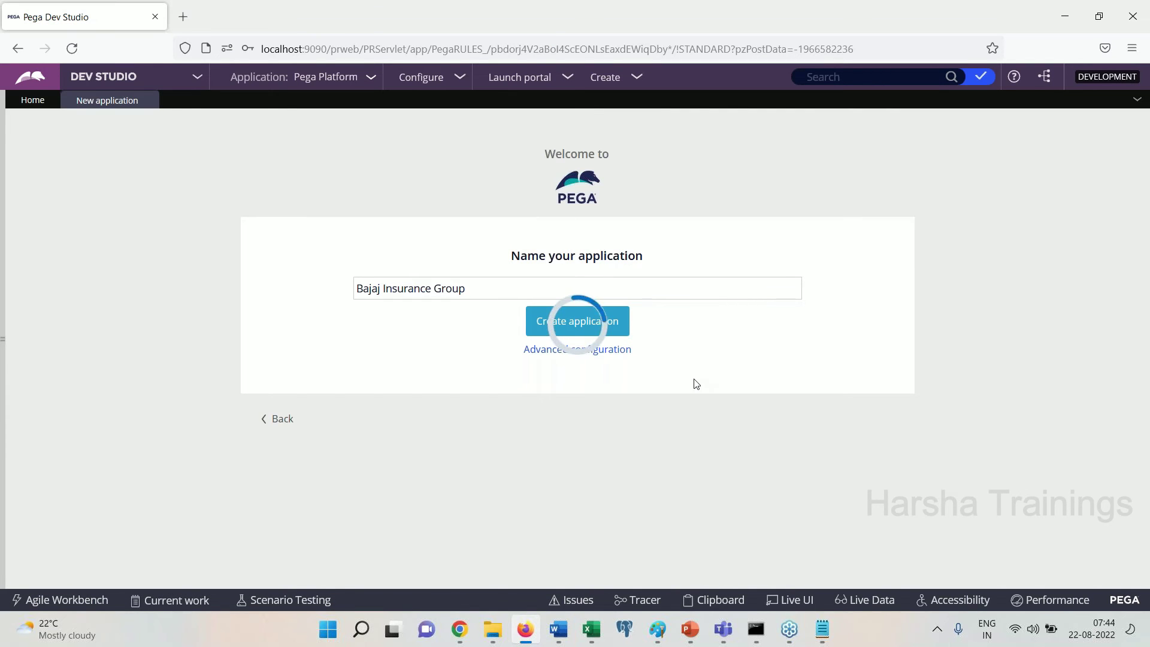
pyautogui.click(524, 636)
pyautogui.click(524, 638)
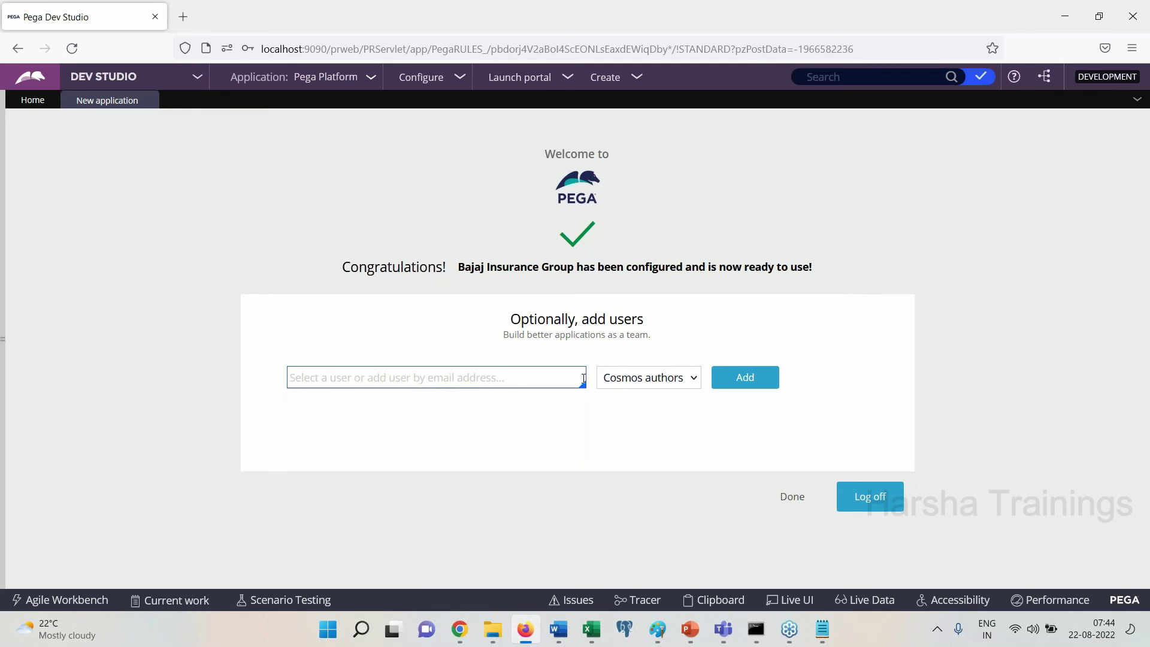
# - Note 'Now, application is been created.' in Word, then focus Pega's add-users field
pyautogui.moveTo(558, 629)
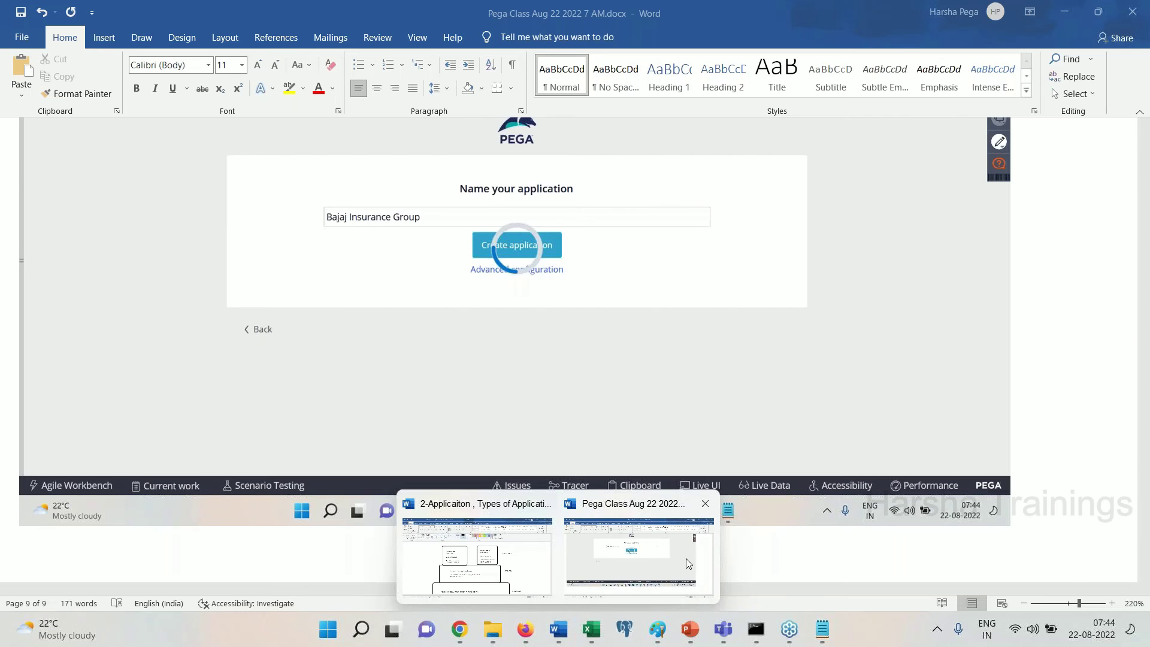
pyautogui.click(685, 558)
pyautogui.write('Now, appl')
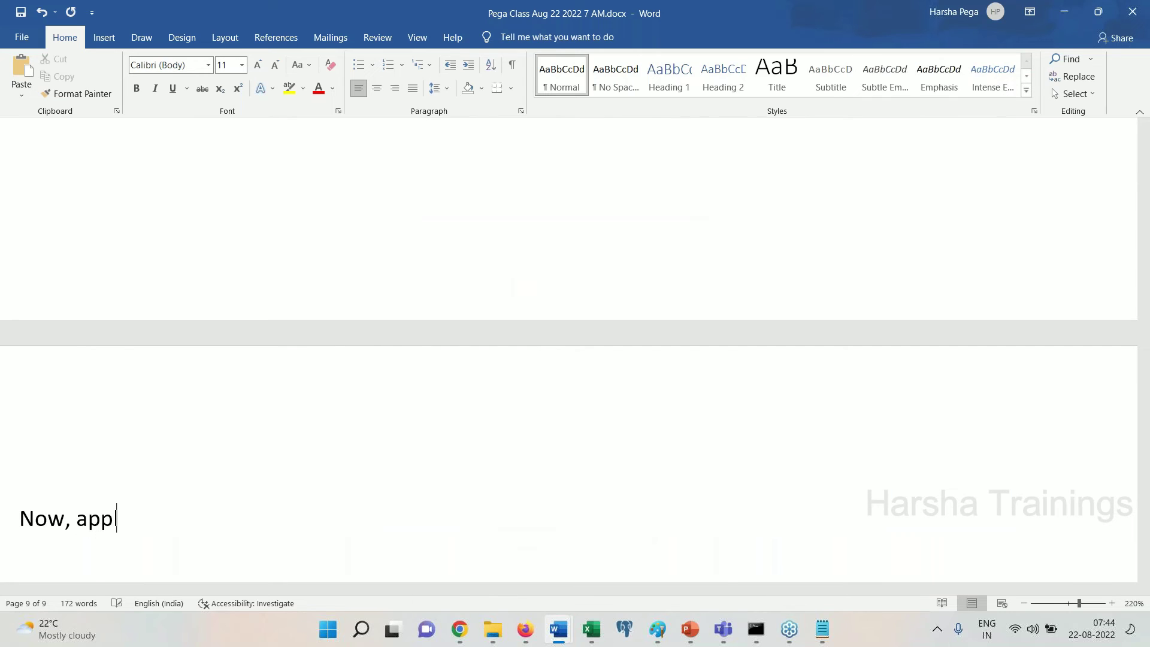
pyautogui.write('ication is been cr')
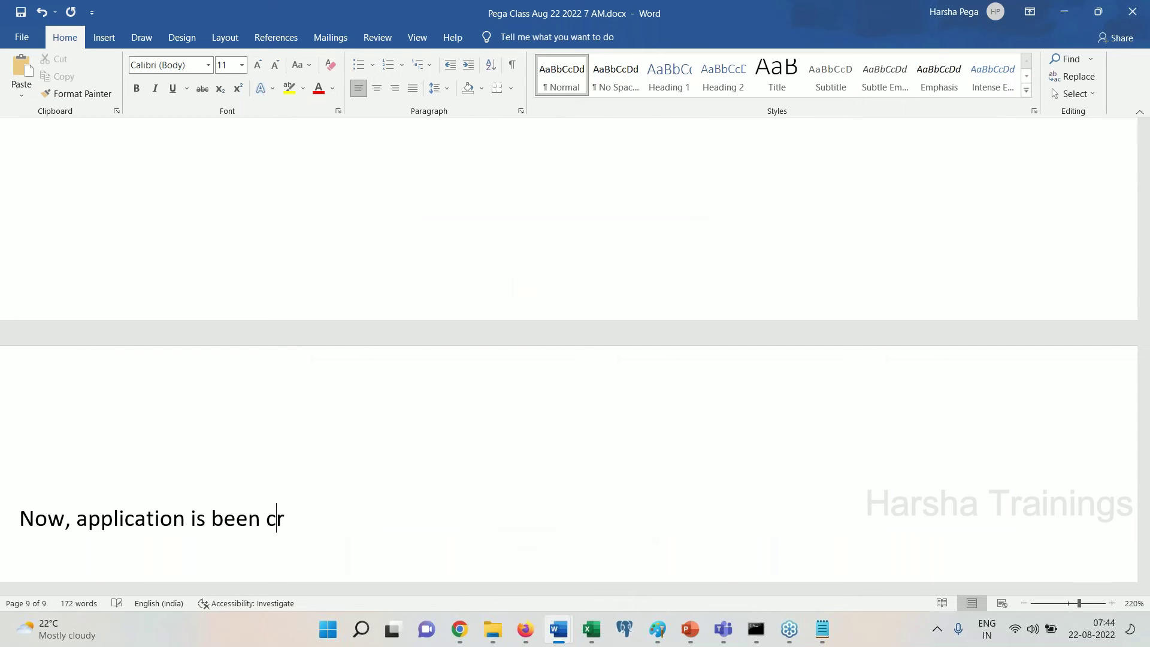
pyautogui.write('eated.')
pyautogui.press('Return')
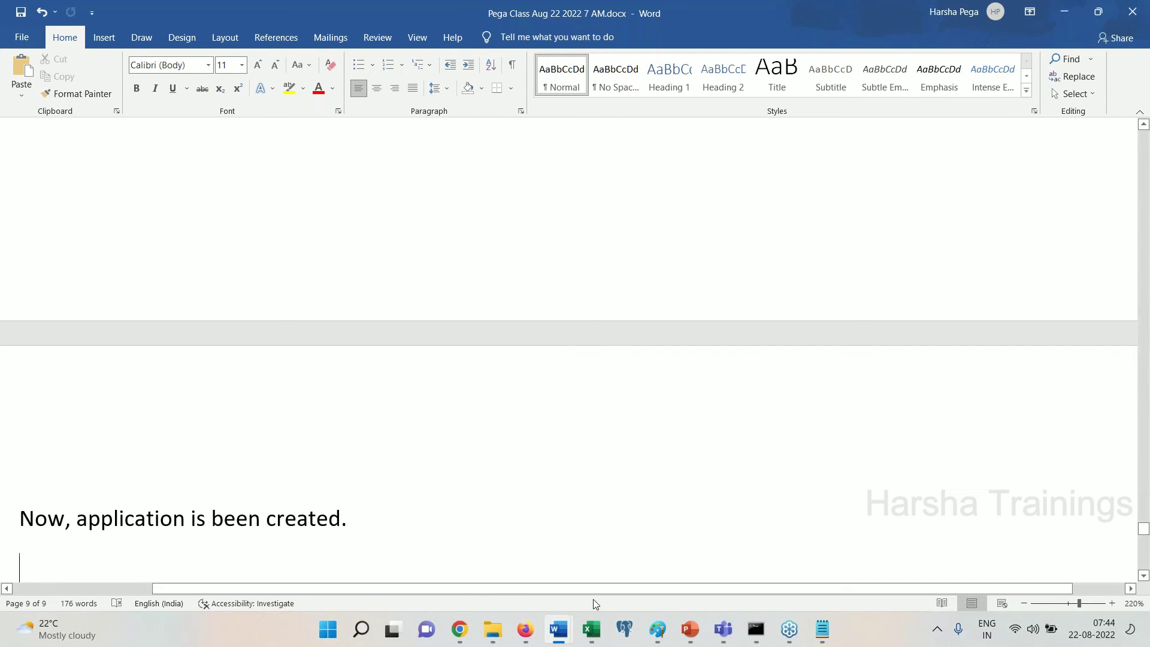
pyautogui.click(525, 629)
pyautogui.click(550, 379)
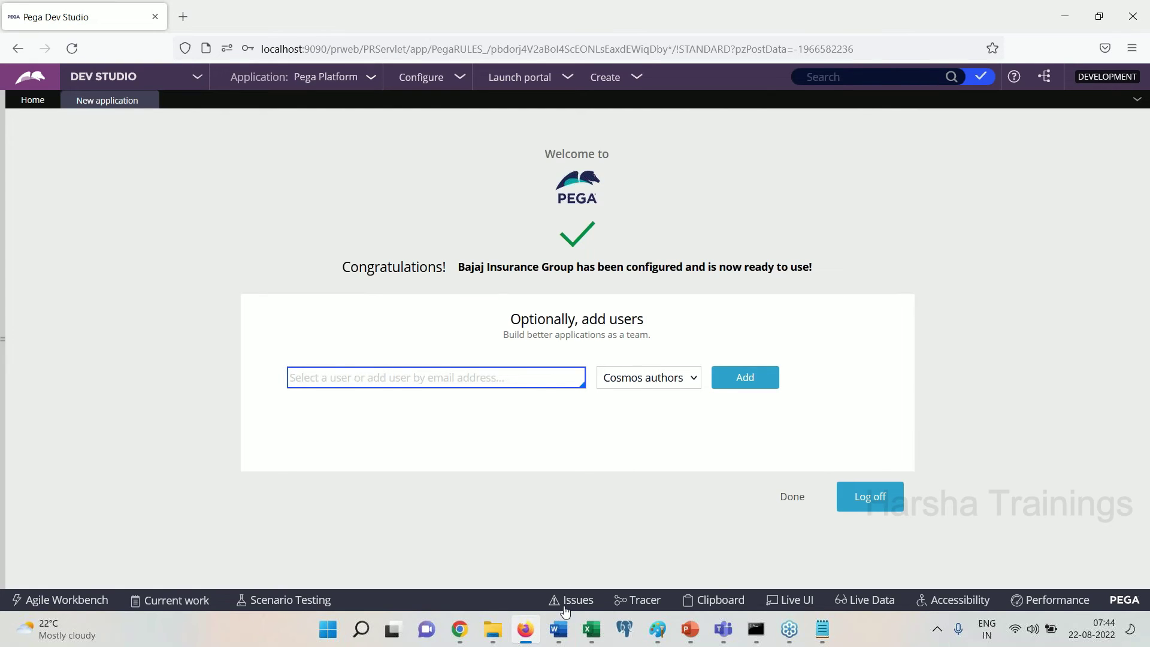
# - Write 'We need to add an operator ID for the above application.' in the notes
pyautogui.moveTo(563, 623)
pyautogui.click(574, 539)
pyautogui.press('BackSpace')
pyautogui.write('We neede to')
pyautogui.press('BackSpace')
pyautogui.press('BackSpace')
pyautogui.press('BackSpace')
pyautogui.press('BackSpace')
pyautogui.write('t')
pyautogui.press('BackSpace')
pyautogui.write('to ')
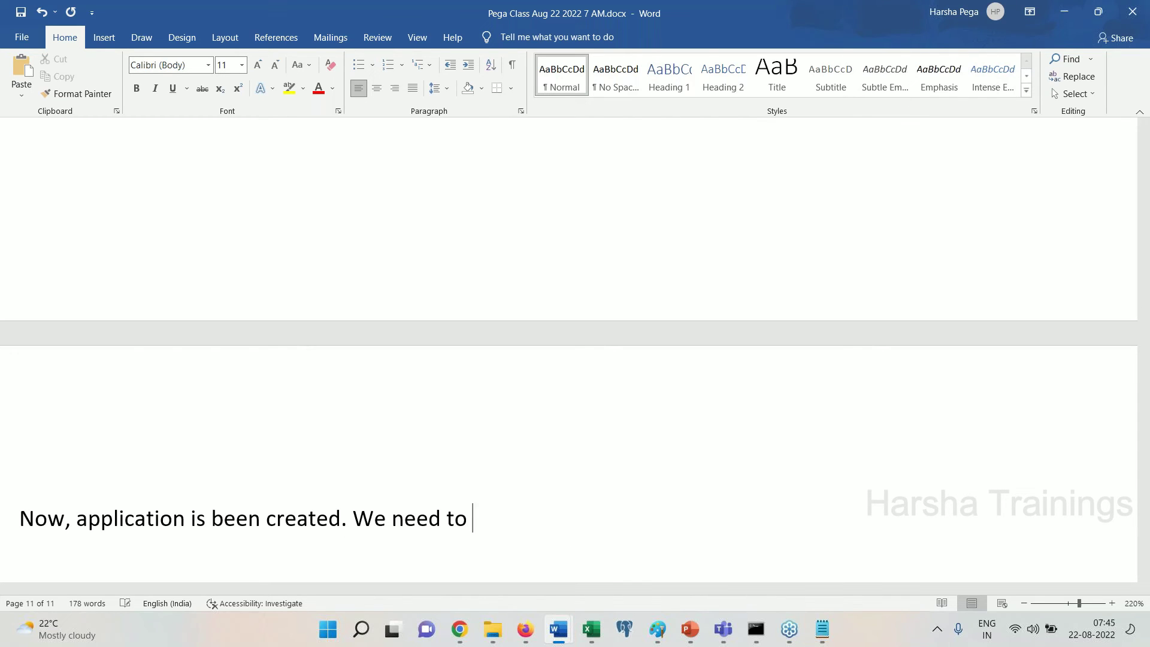
pyautogui.write('add an oepra')
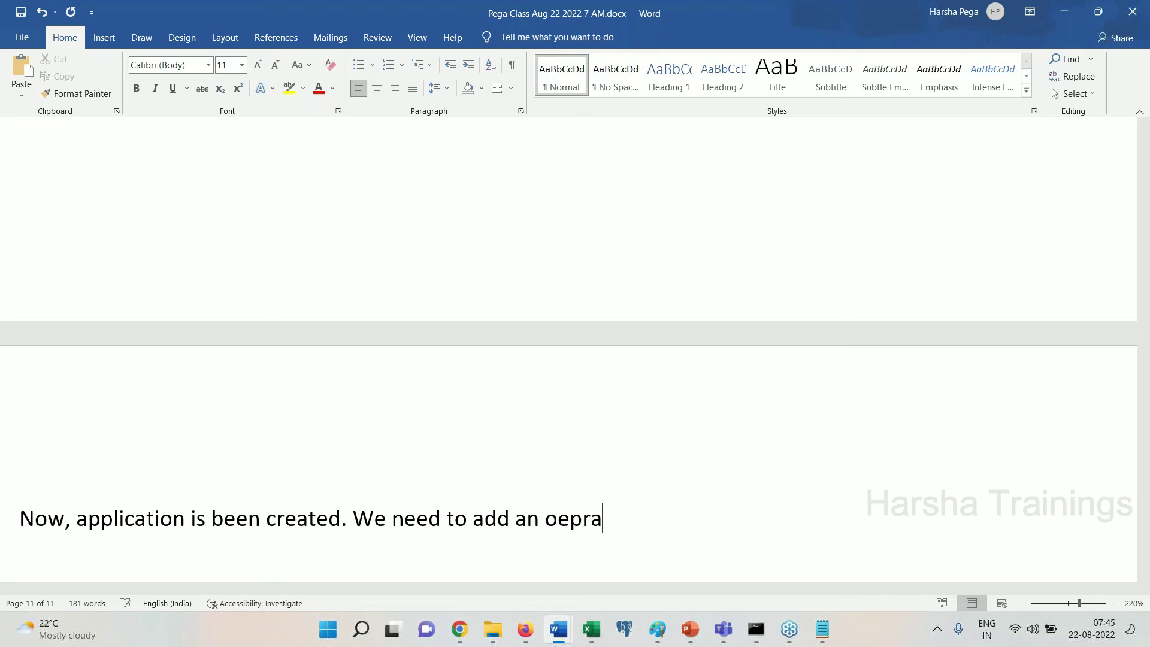
pyautogui.press('BackSpace')
pyautogui.press('BackSpace')
pyautogui.press('BackSpace')
pyautogui.press('BackSpace')
pyautogui.write('perator ID for the')
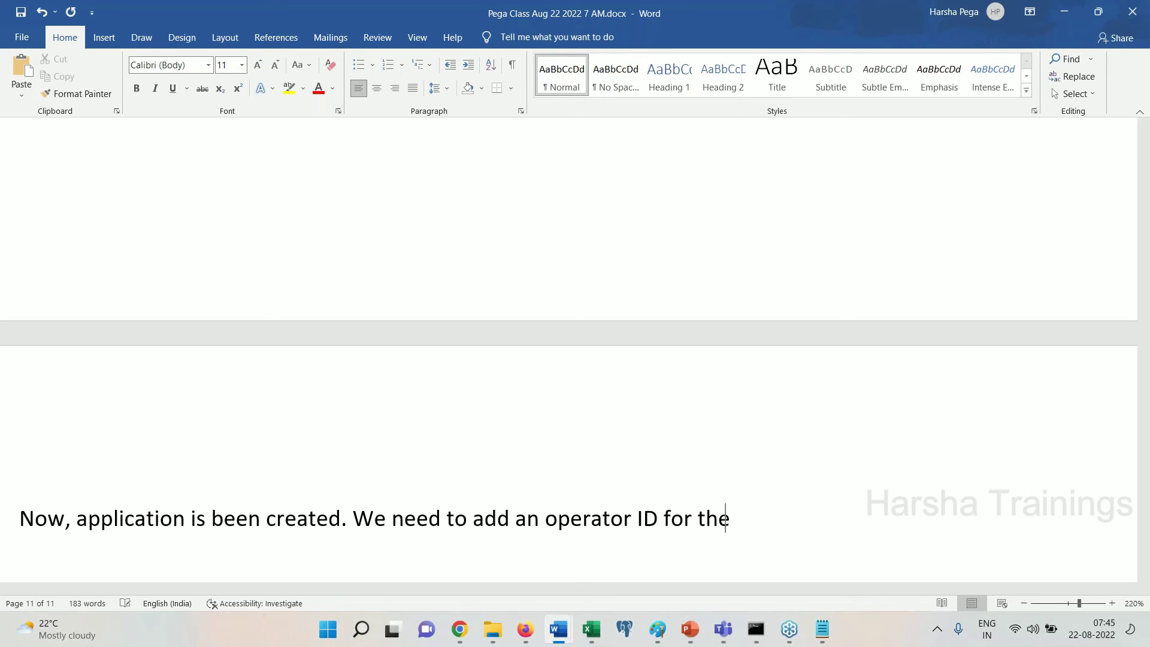
pyautogui.write(' above application.')
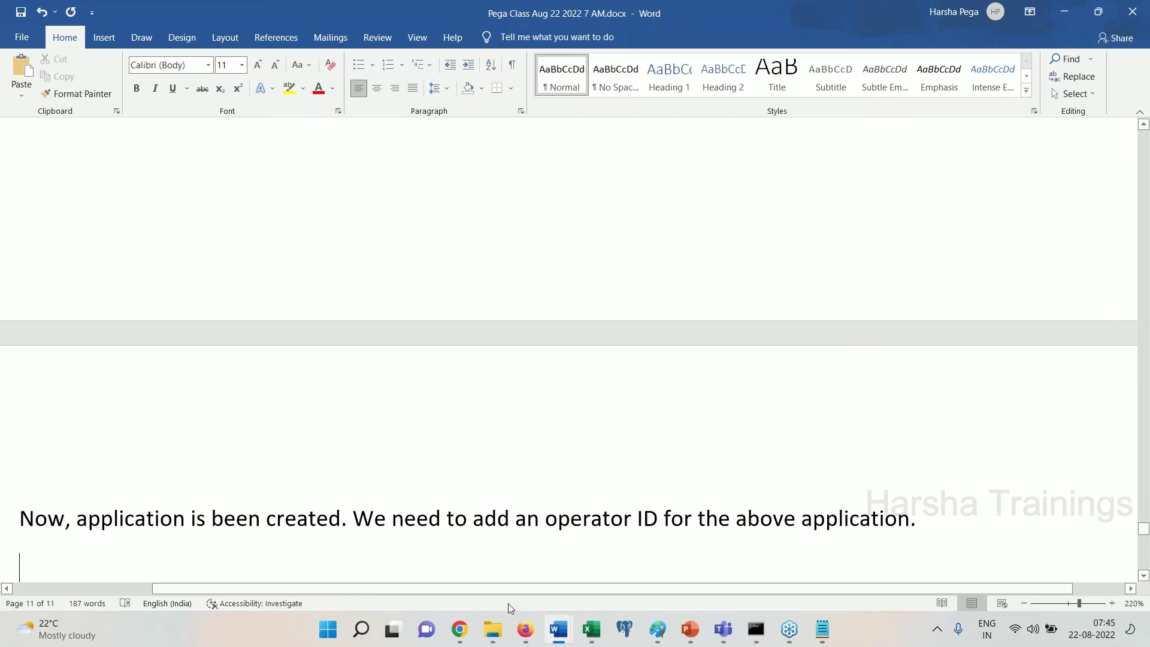
pyautogui.click(525, 629)
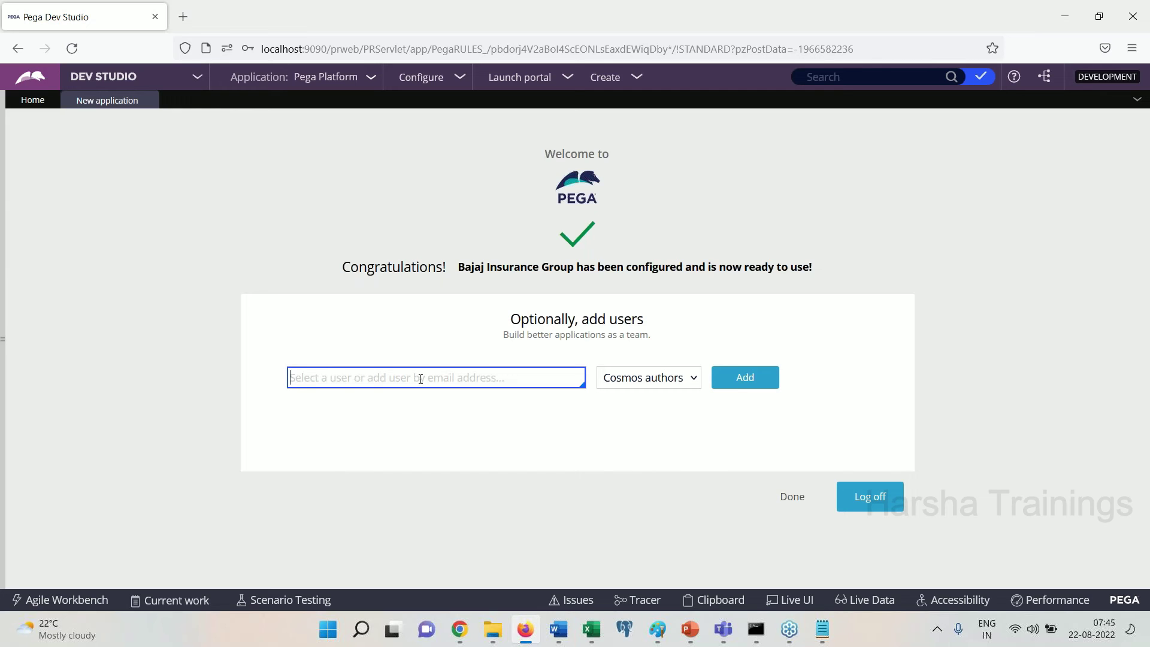
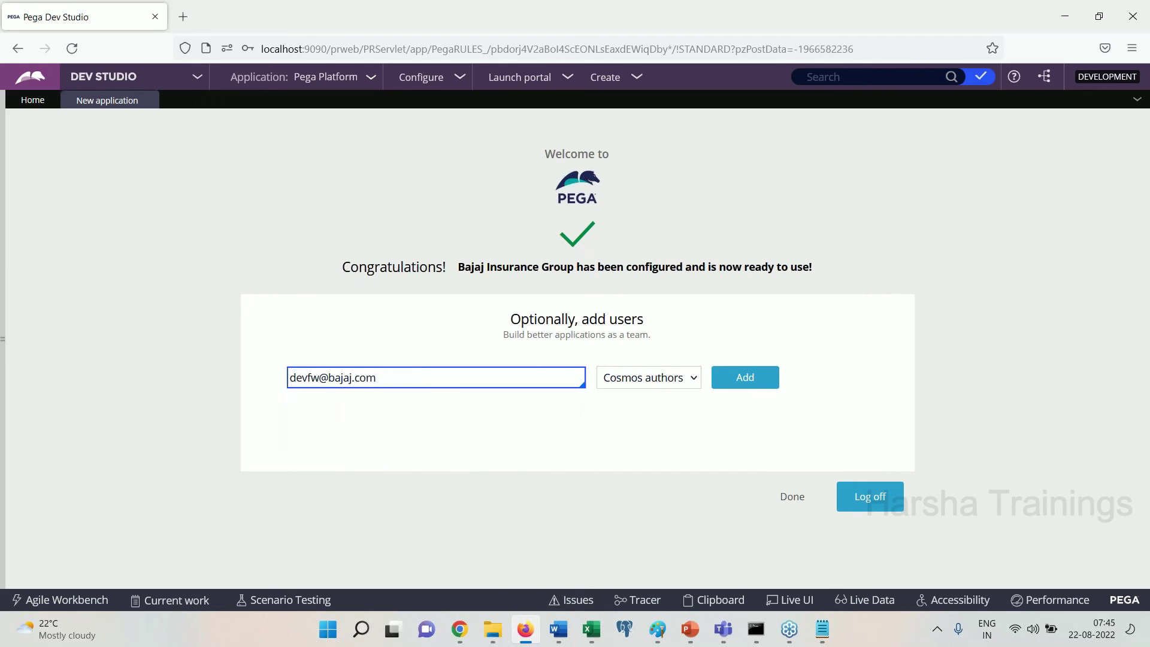
# - Enter the new operator's e-mail in the add-users field and paste a screenshot into the notes
pyautogui.hotkey('ctrl', 'a')
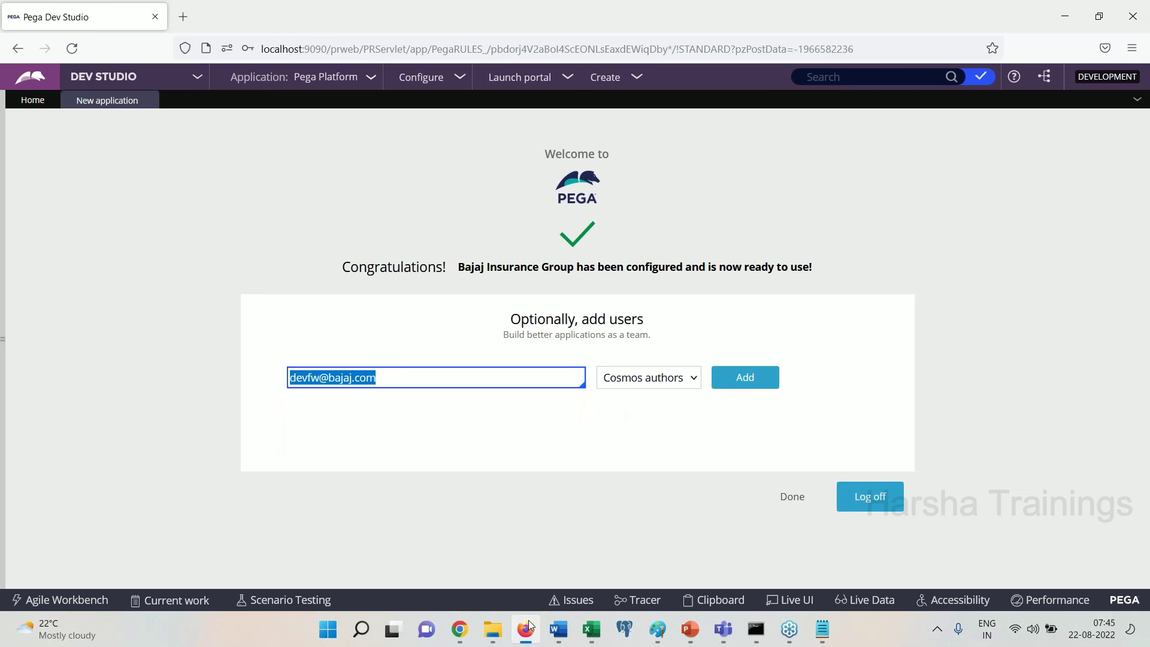
pyautogui.click(526, 629)
pyautogui.hotkey('ctrl', 'v')
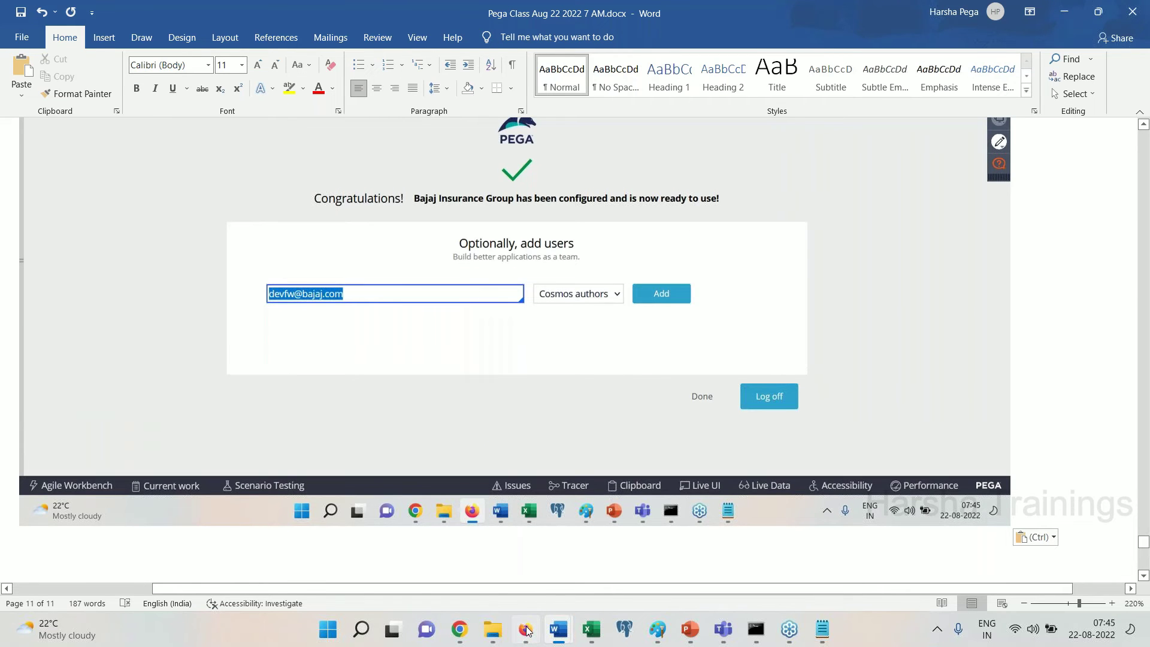
# - Keep the Cosmos authors role for the user and note 'Click on Add button' in Word
pyautogui.click(526, 628)
pyautogui.click(684, 382)
pyautogui.click(684, 382)
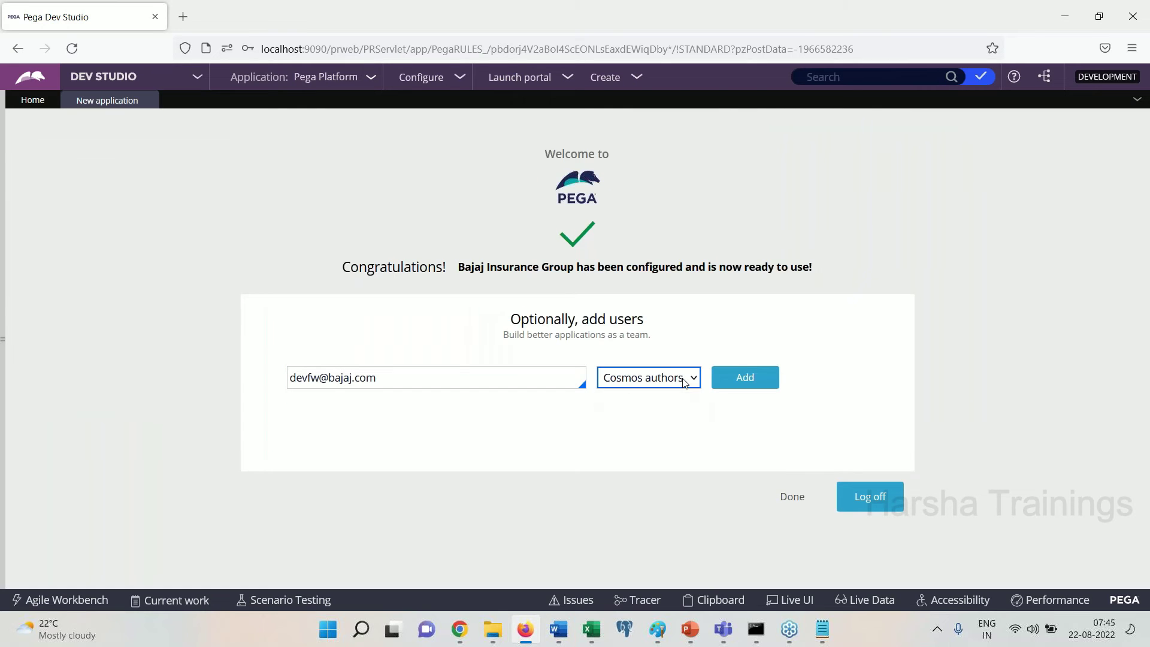
pyautogui.click(558, 628)
pyautogui.click(681, 591)
pyautogui.write('C')
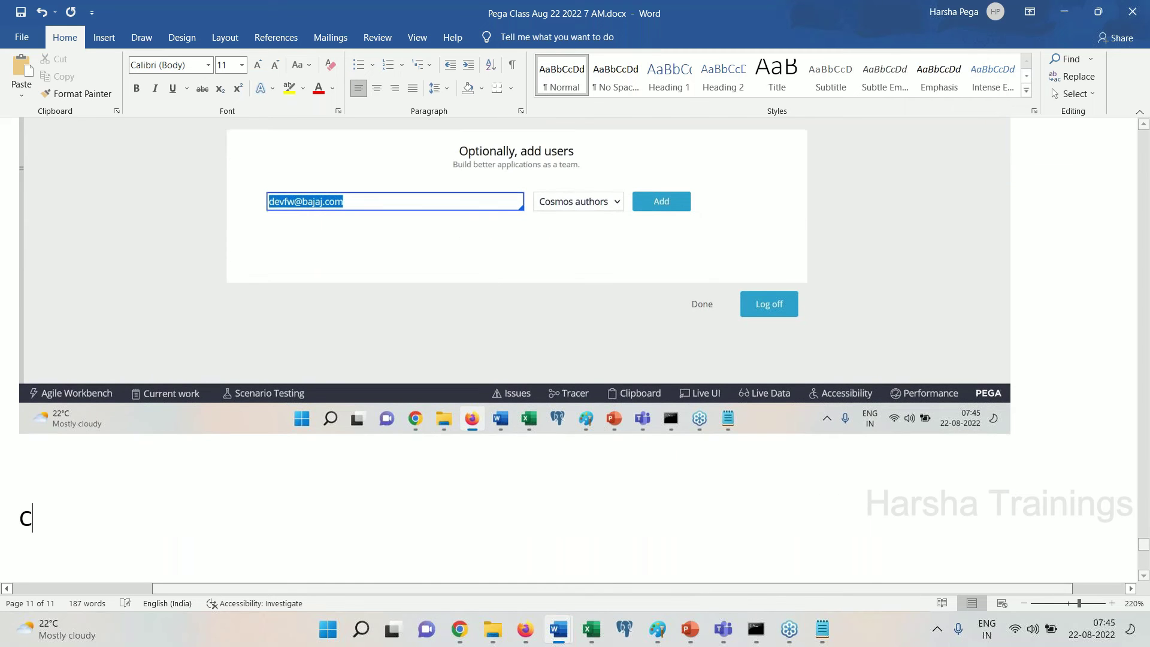
pyautogui.write('lick on Add button')
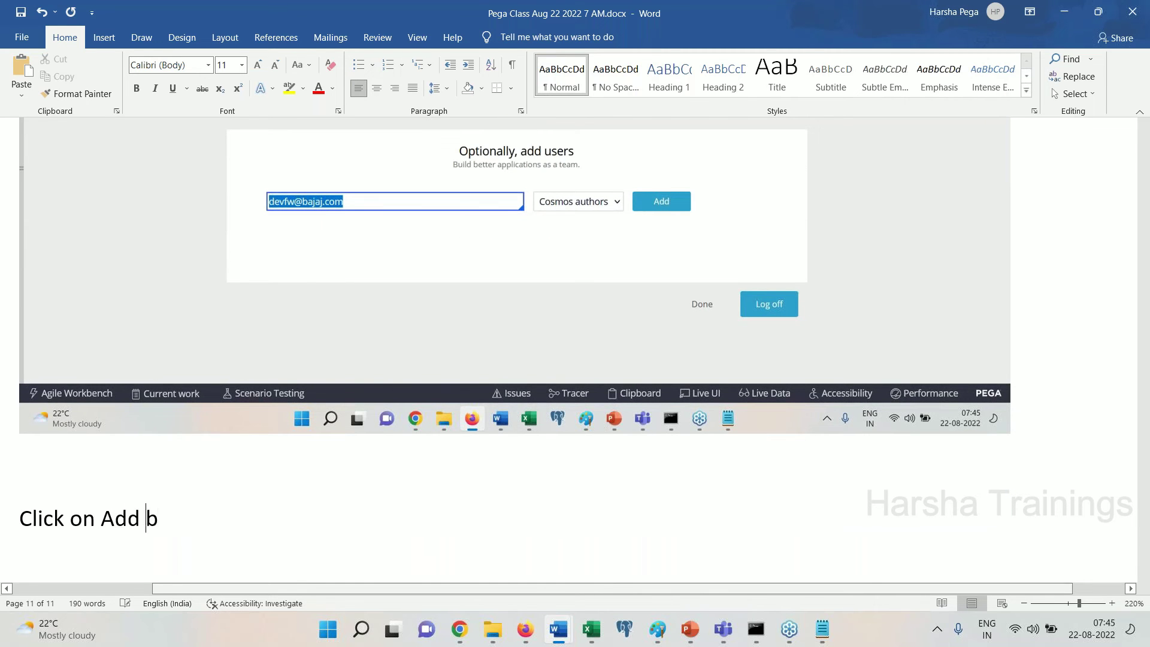
pyautogui.press('Return')
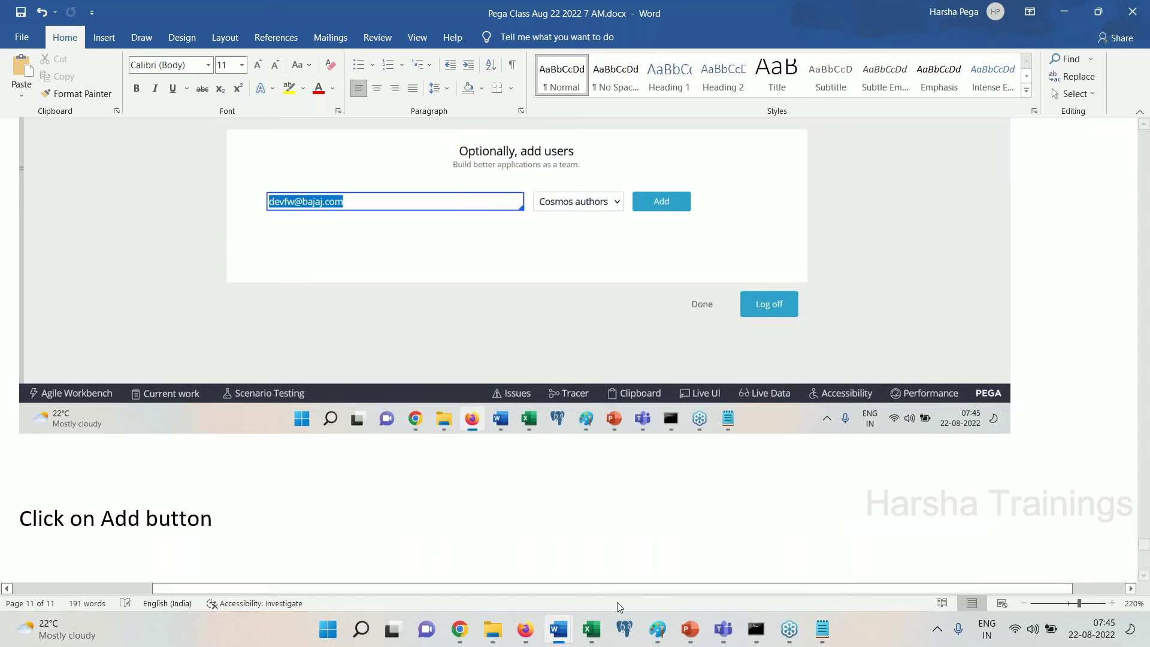
# - Add the new user to the application and return to the notes for its screenshot
pyautogui.click(525, 629)
pyautogui.click(739, 392)
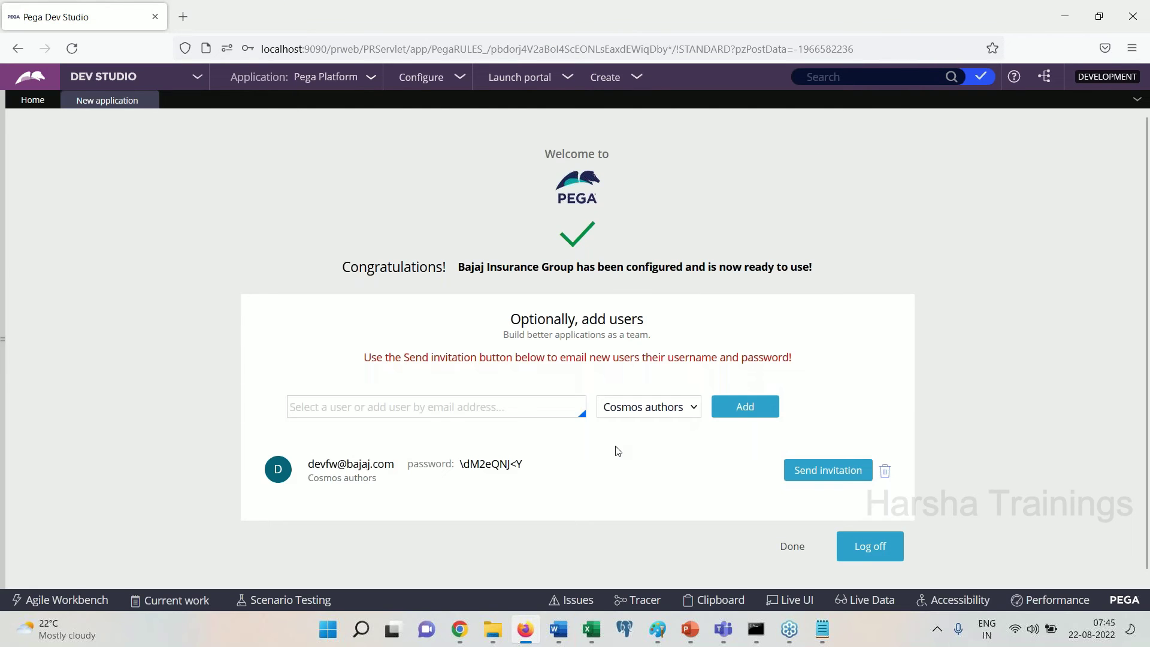
pyautogui.click(558, 629)
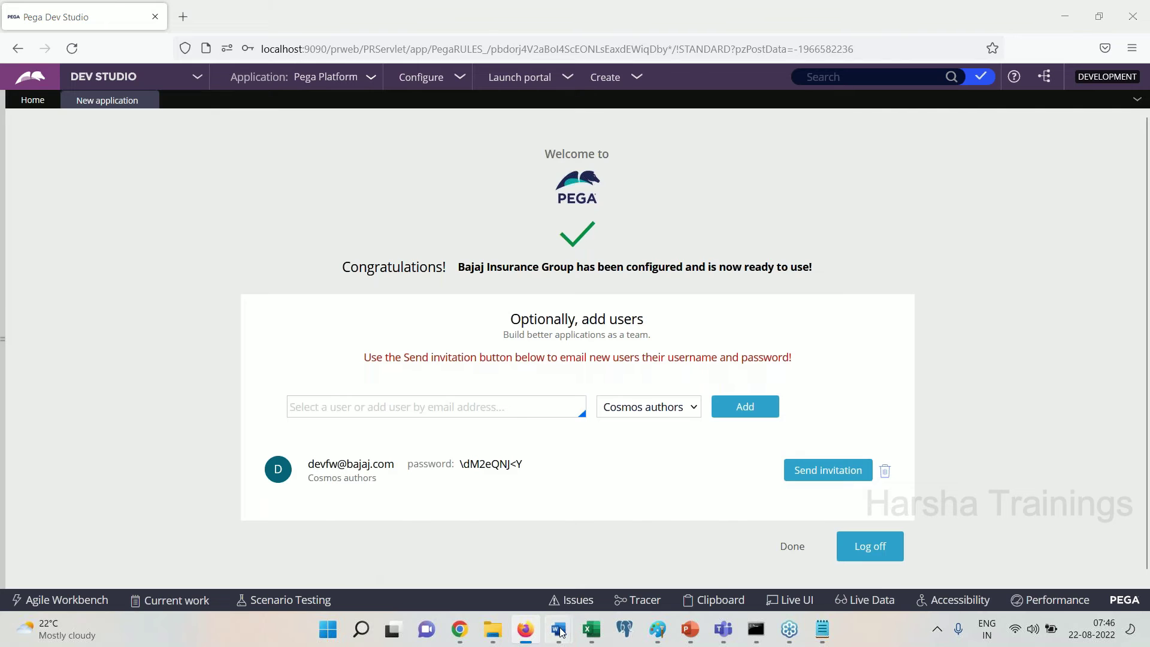
pyautogui.click(663, 565)
pyautogui.press('Return')
# - Paste the added-user screenshot and note 'Now, Operator ID got created with a default password generated.'
pyautogui.hotkey('ctrl', 'v')
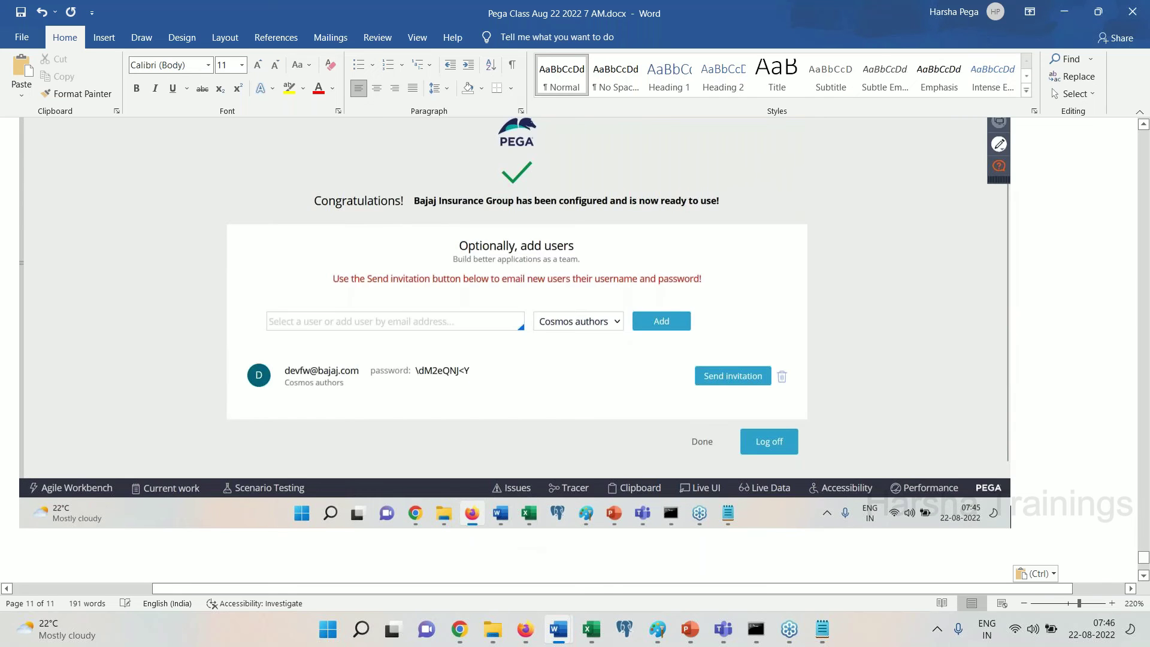
pyautogui.write('Now, Operator ')
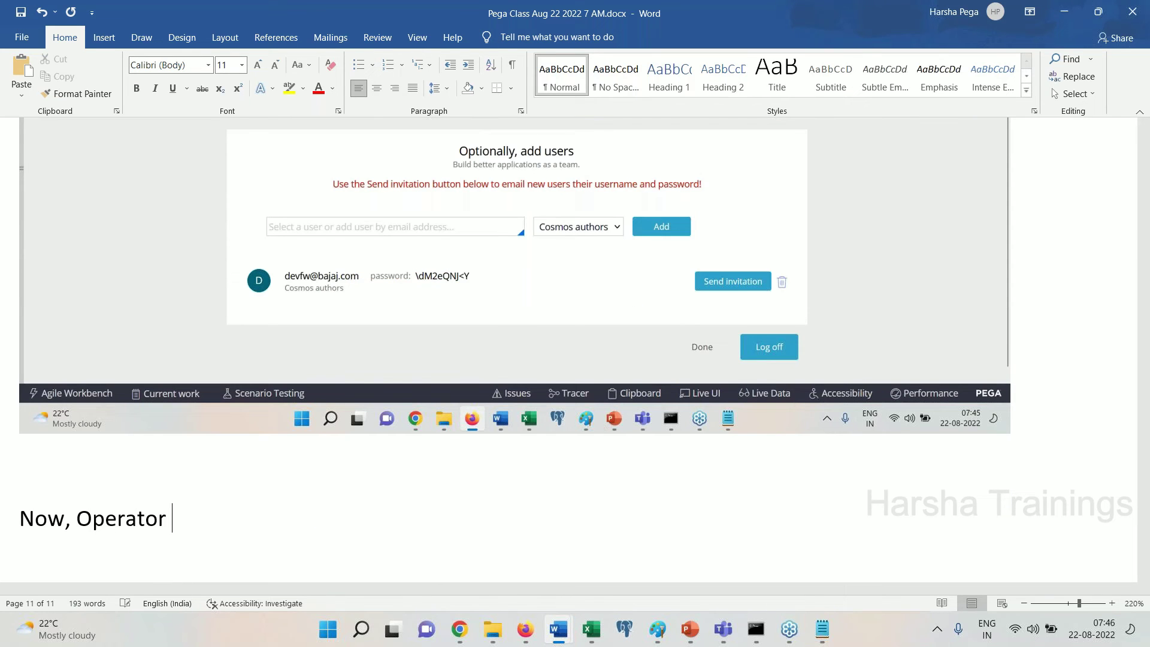
pyautogui.write('ID got created with a defa')
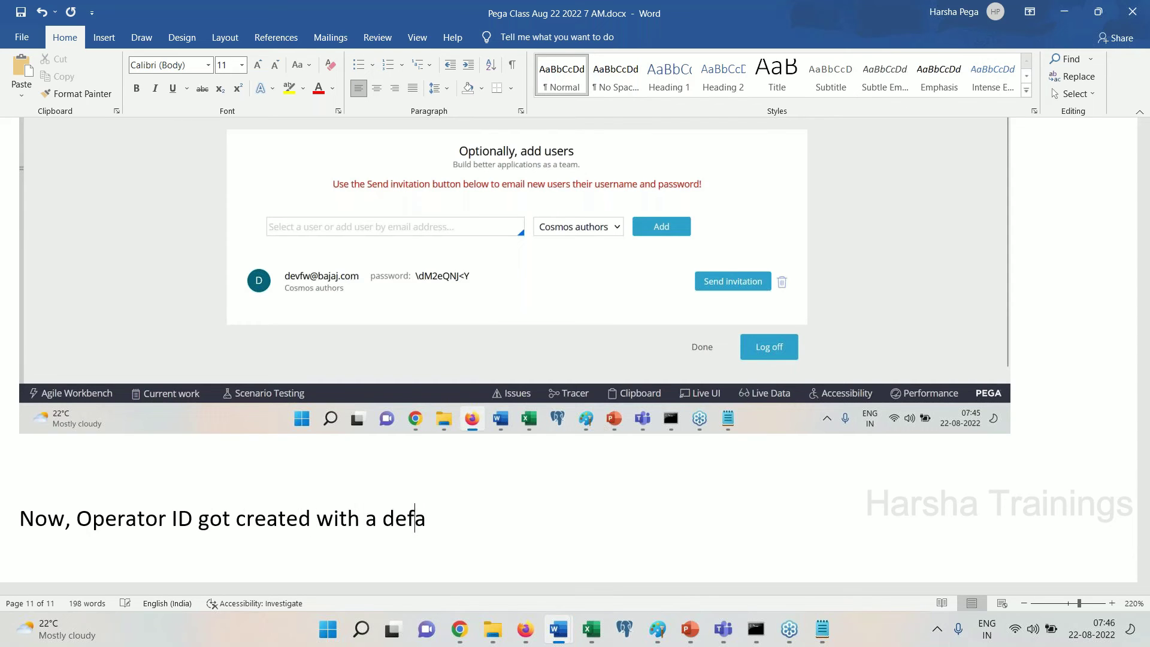
pyautogui.write('ult password ')
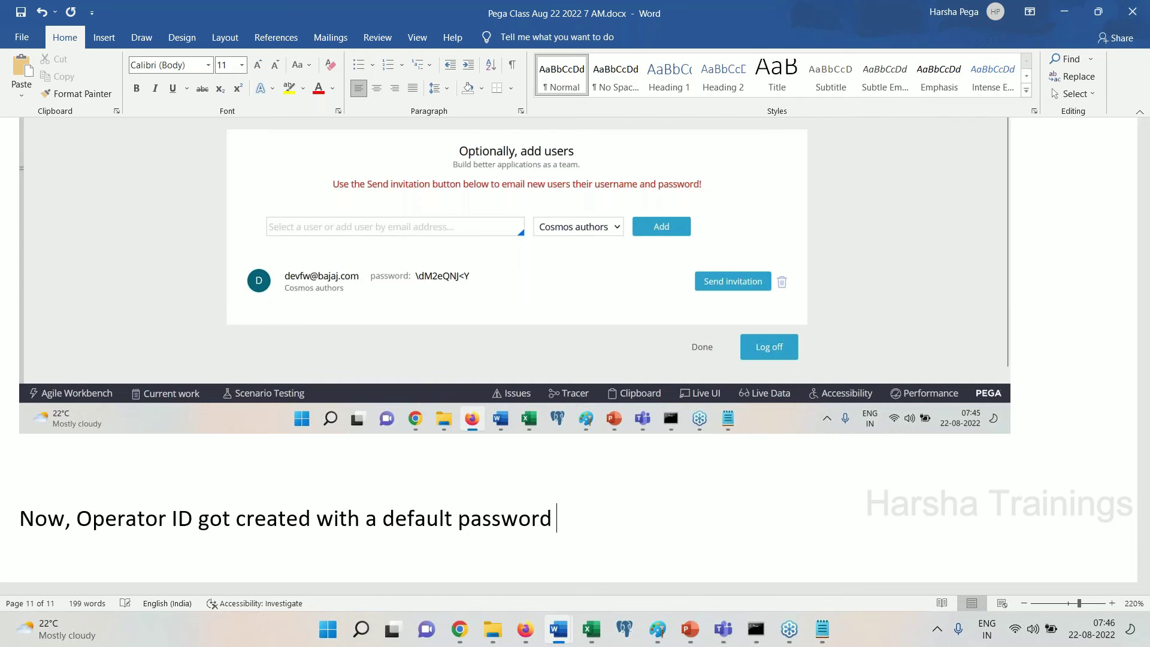
pyautogui.write('generated.')
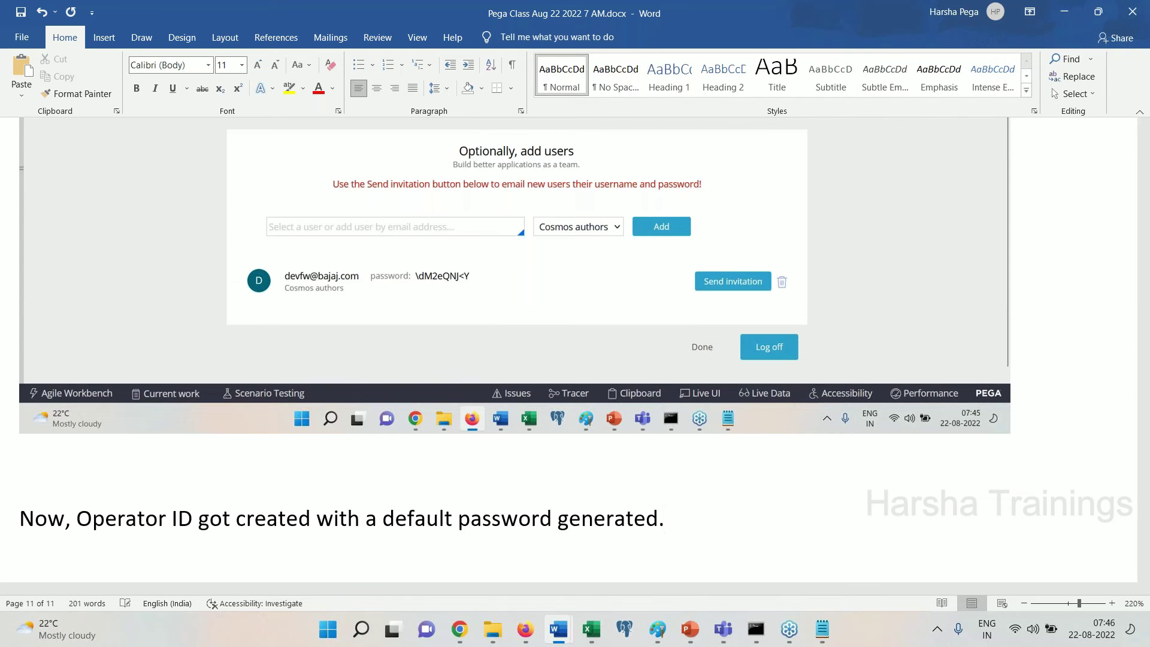
# - Start a new page in the notes reading 'Copy this details to noted.'
pyautogui.hotkey('ctrl', 'Return')
pyautogui.write('Cop')
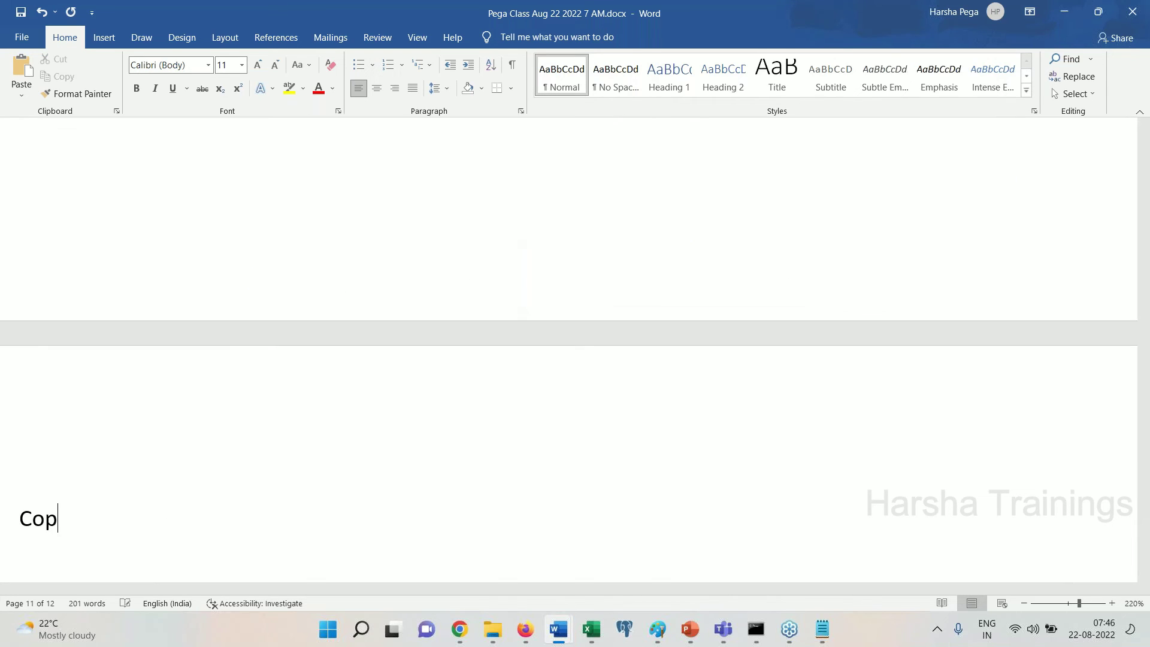
pyautogui.write('y this details tp')
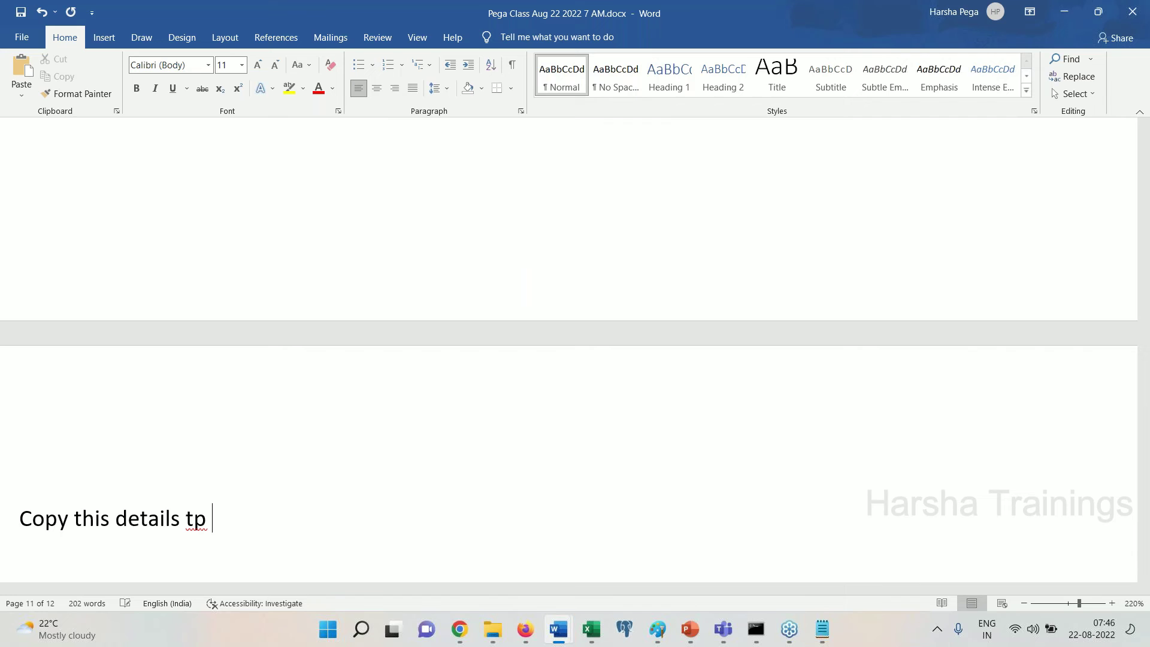
pyautogui.press('BackSpace')
pyautogui.write('o noted/')
pyautogui.press('Return')
pyautogui.press('BackSpace')
pyautogui.press('BackSpace')
pyautogui.press('Return')
pyautogui.write('.')
pyautogui.press('Return')
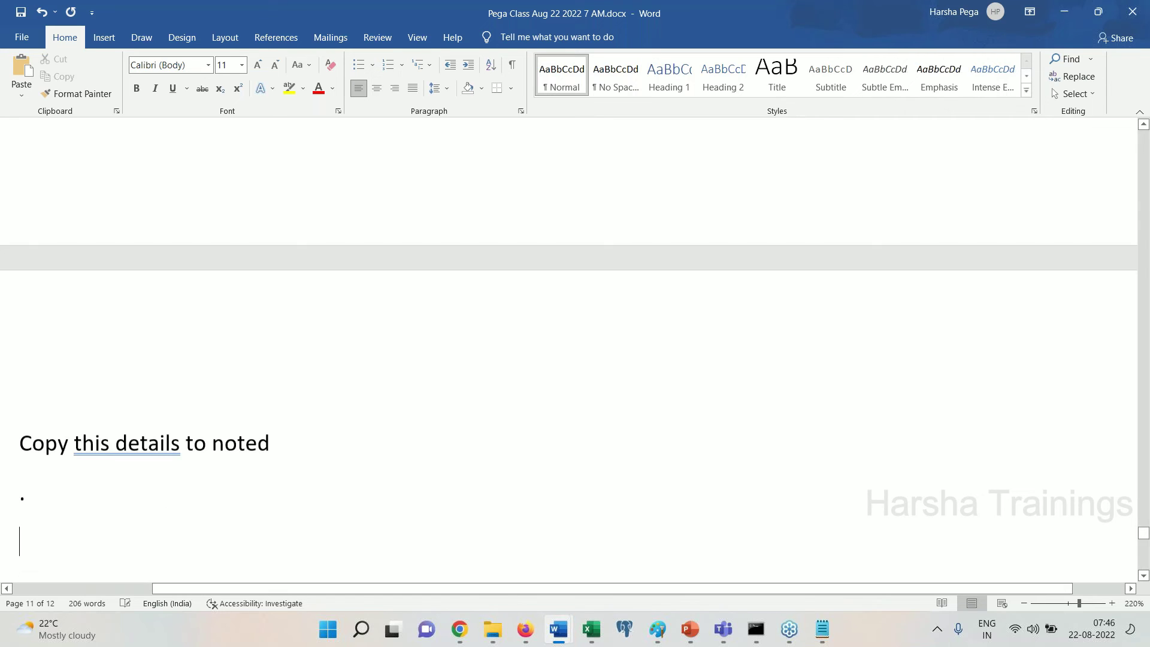
pyautogui.click(526, 628)
# - Paste the operator's login and password into the notes with 'Done.', then show the Types of Applications document
pyautogui.moveTo(531, 470); pyautogui.dragTo(306, 470)
pyautogui.hotkey('ctrl', 'c')
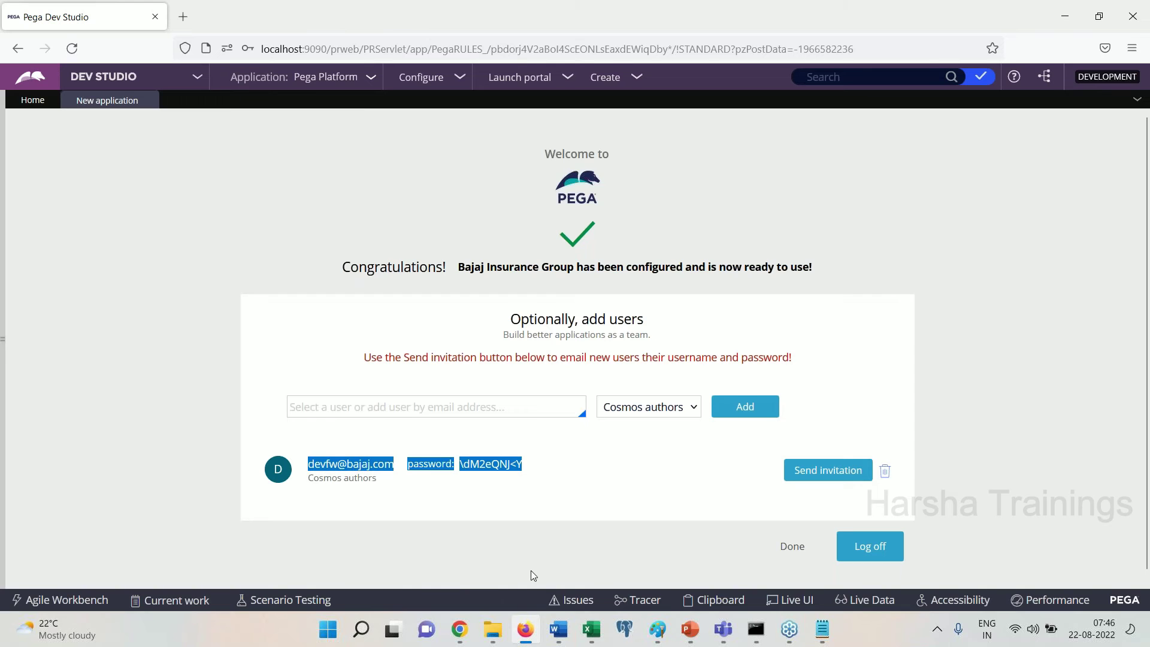
pyautogui.click(558, 629)
pyautogui.click(651, 566)
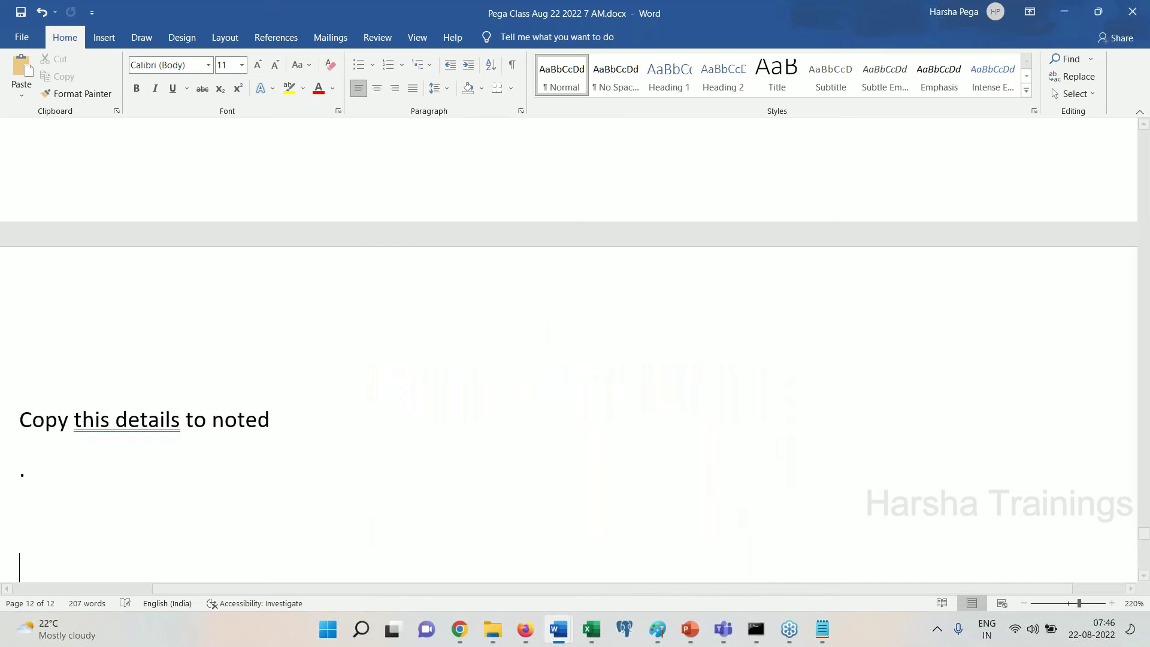
pyautogui.hotkey('ctrl', 'v')
pyautogui.press('Return')
pyautogui.write('Done.')
pyautogui.press('Return')
pyautogui.press('Return')
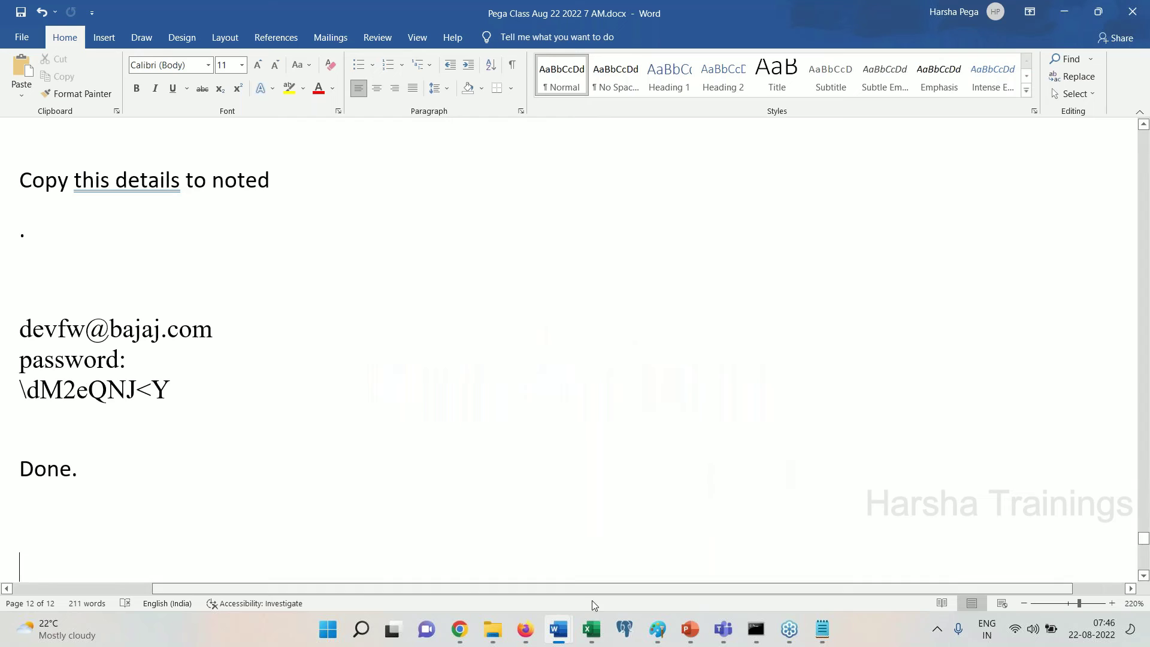
pyautogui.click(558, 629)
pyautogui.click(462, 556)
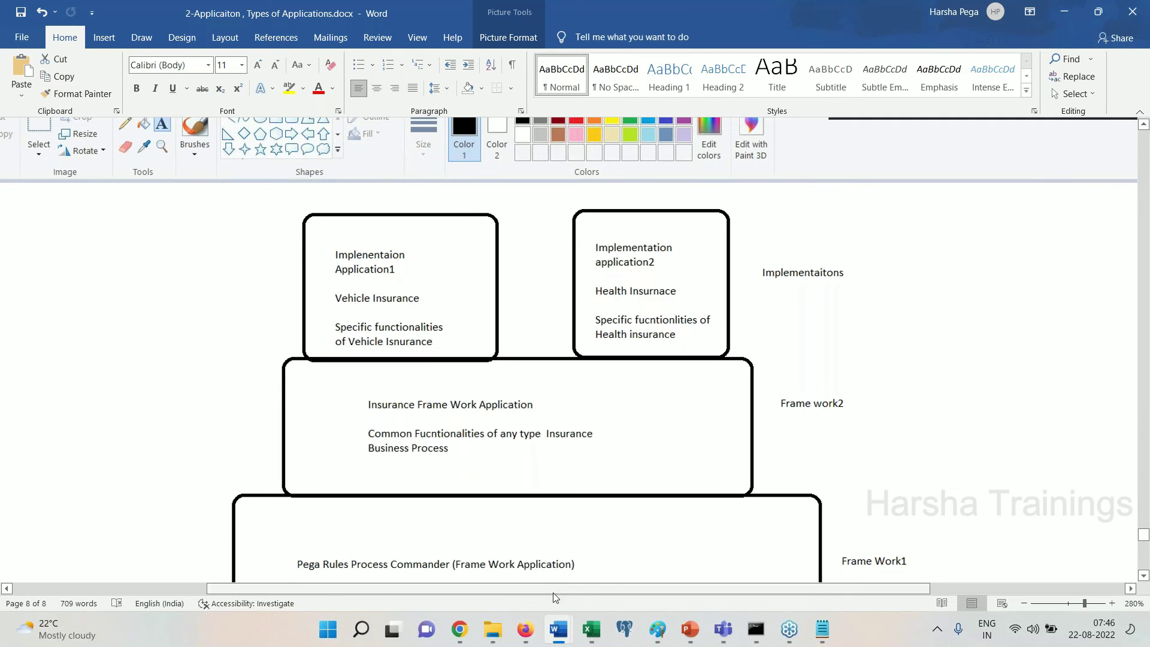
# - Add 'Click on Done.' and 'Be with the same login.' to the class notes
pyautogui.click(525, 629)
pyautogui.click(600, 522)
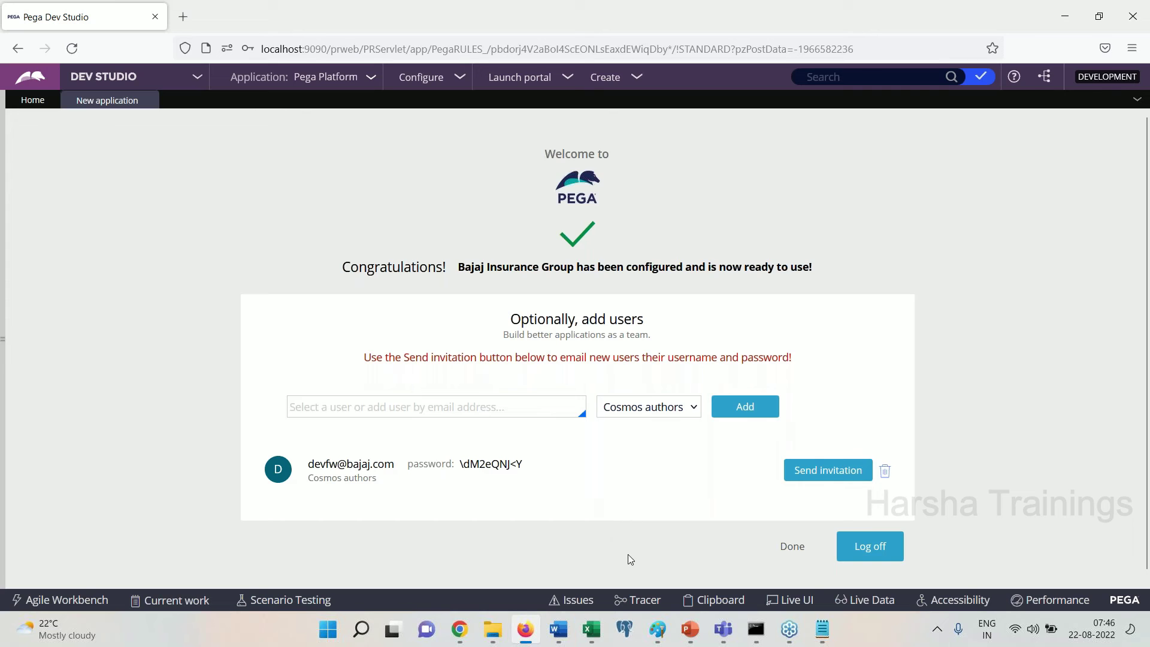
pyautogui.moveTo(558, 628)
pyautogui.click(635, 595)
pyautogui.press('Return')
pyautogui.write('Click on Done.')
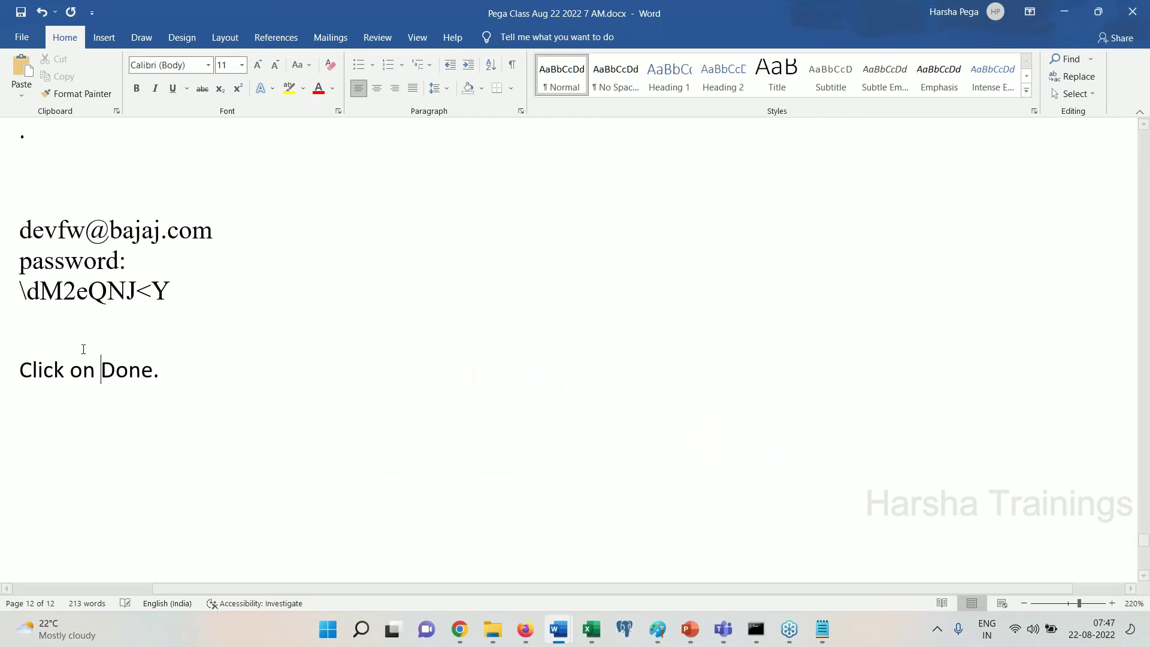
pyautogui.click(276, 409)
pyautogui.write('B')
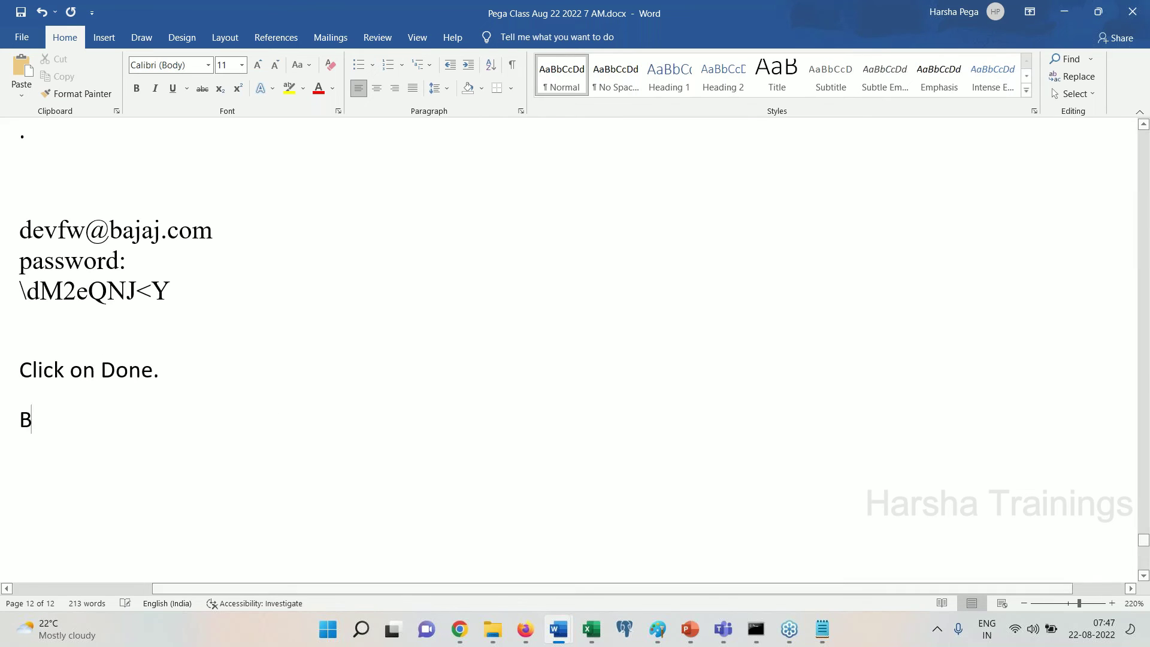
pyautogui.write('e with the same login.')
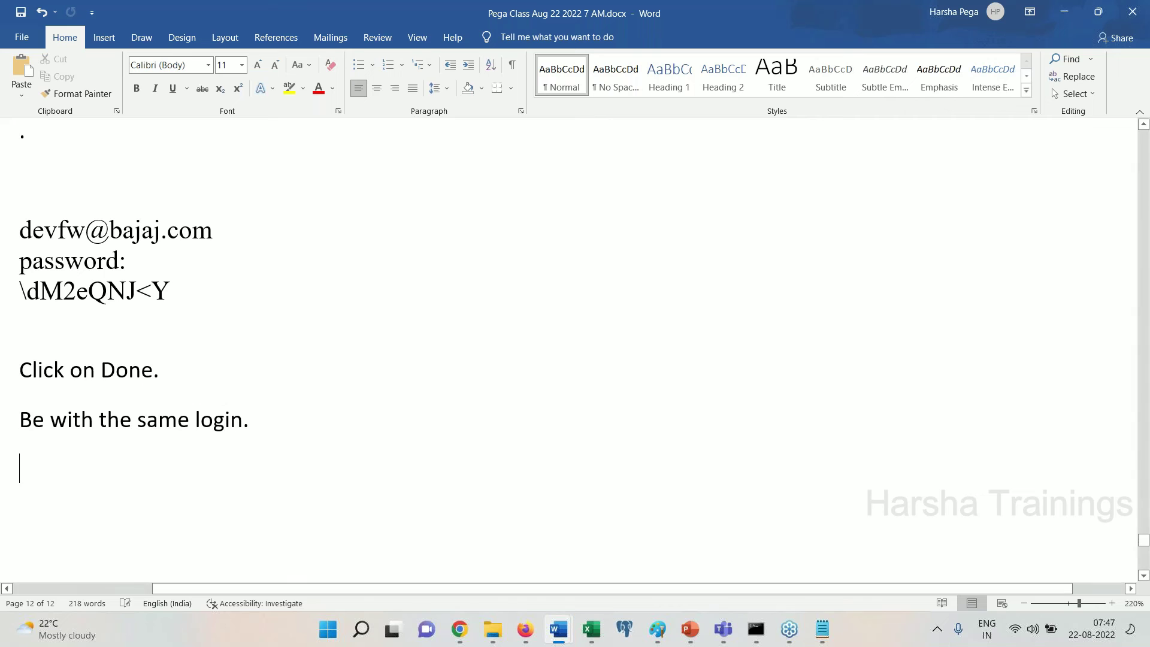
pyautogui.click(525, 629)
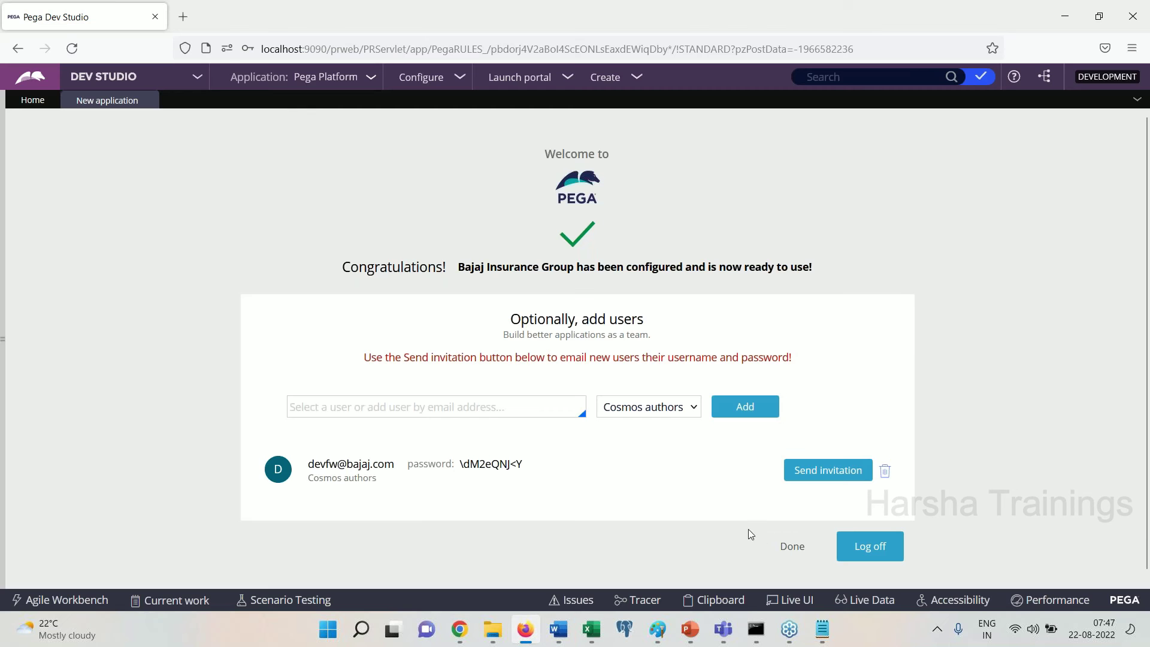
# - Finish the wizard to the Home page and copy the operator credentials into Notepad
pyautogui.click(779, 545)
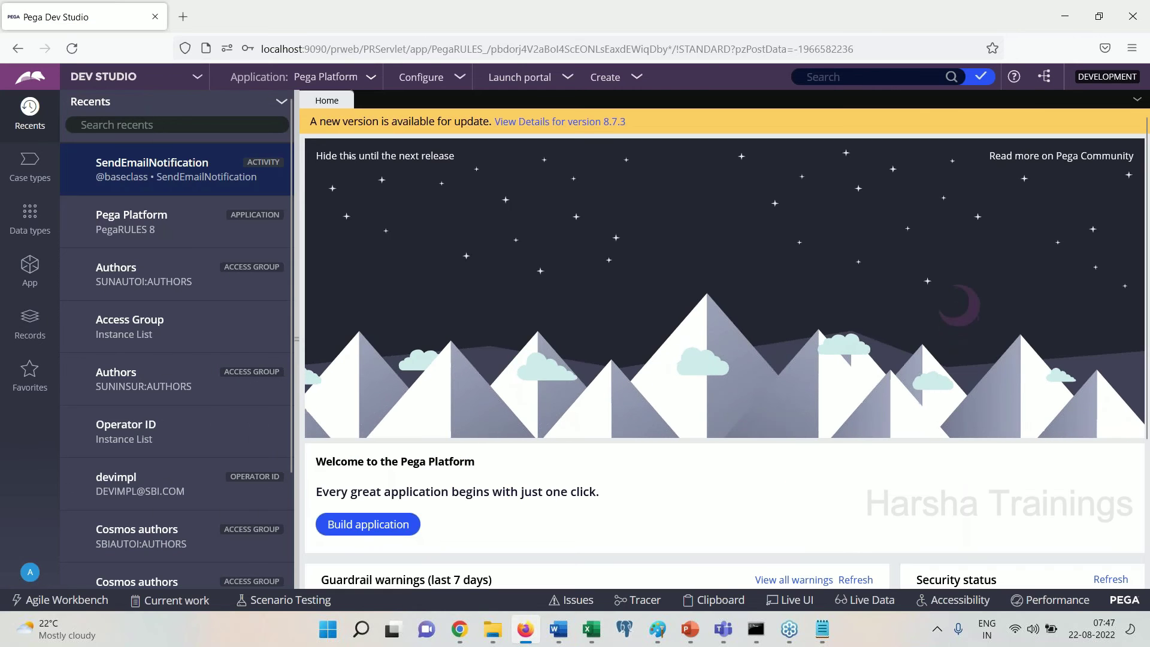
pyautogui.moveTo(558, 629)
pyautogui.click(656, 586)
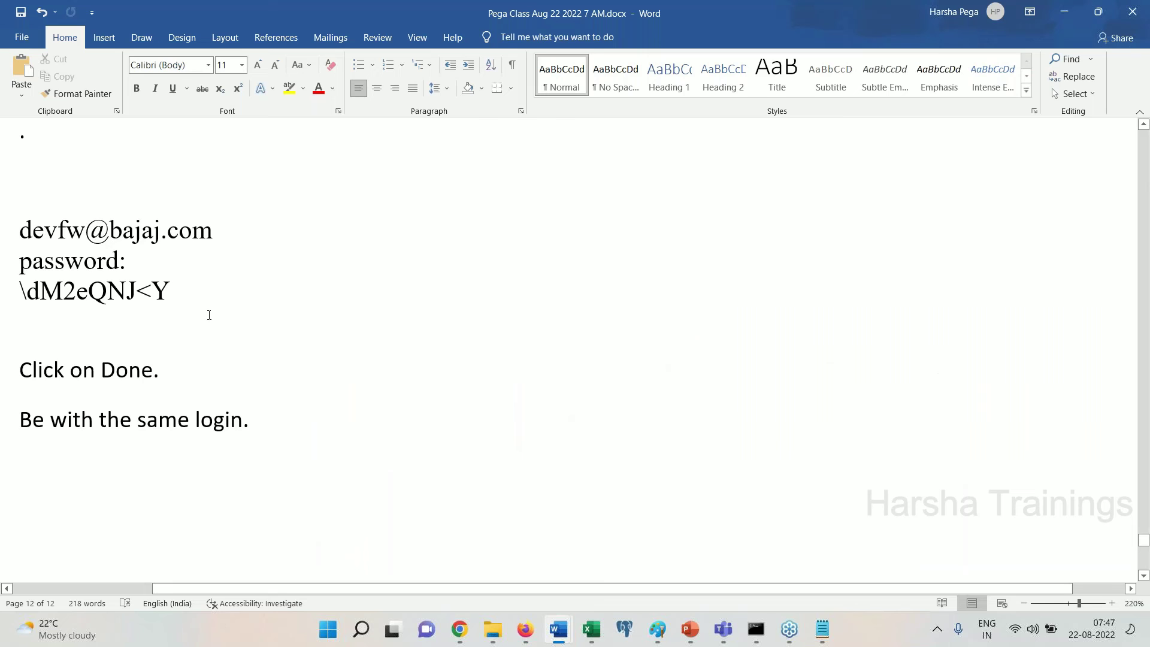
pyautogui.moveTo(203, 298); pyautogui.dragTo(15, 230)
pyautogui.hotkey('ctrl', 'c')
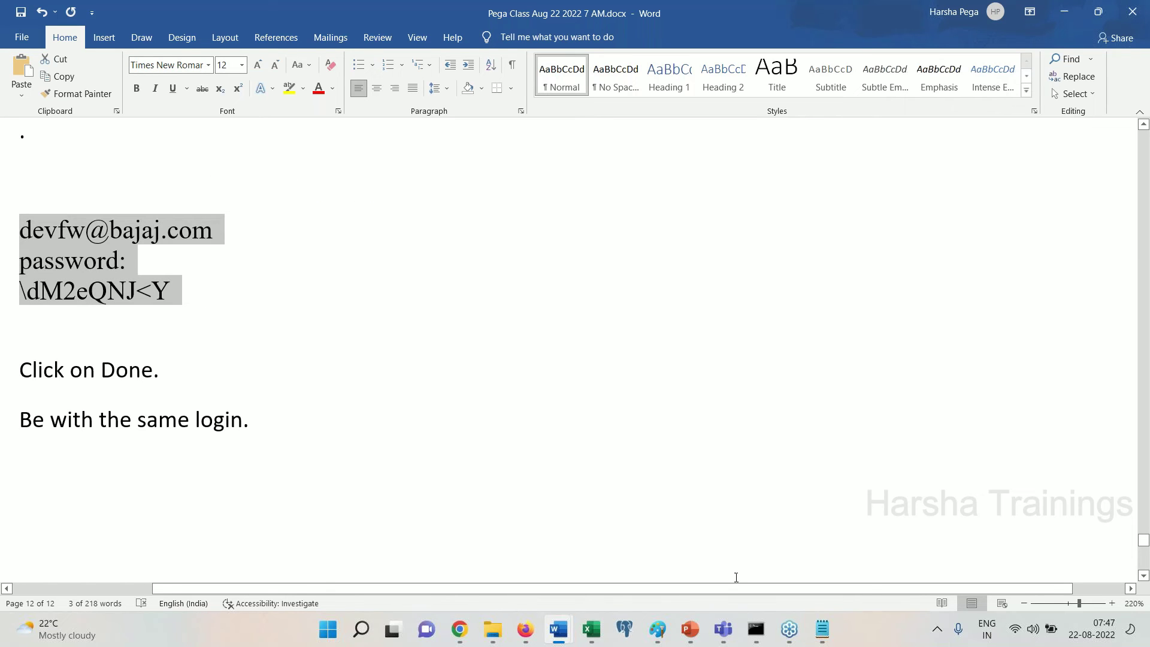
pyautogui.click(823, 629)
pyautogui.hotkey('ctrl', 'a')
pyautogui.hotkey('ctrl', 'v')
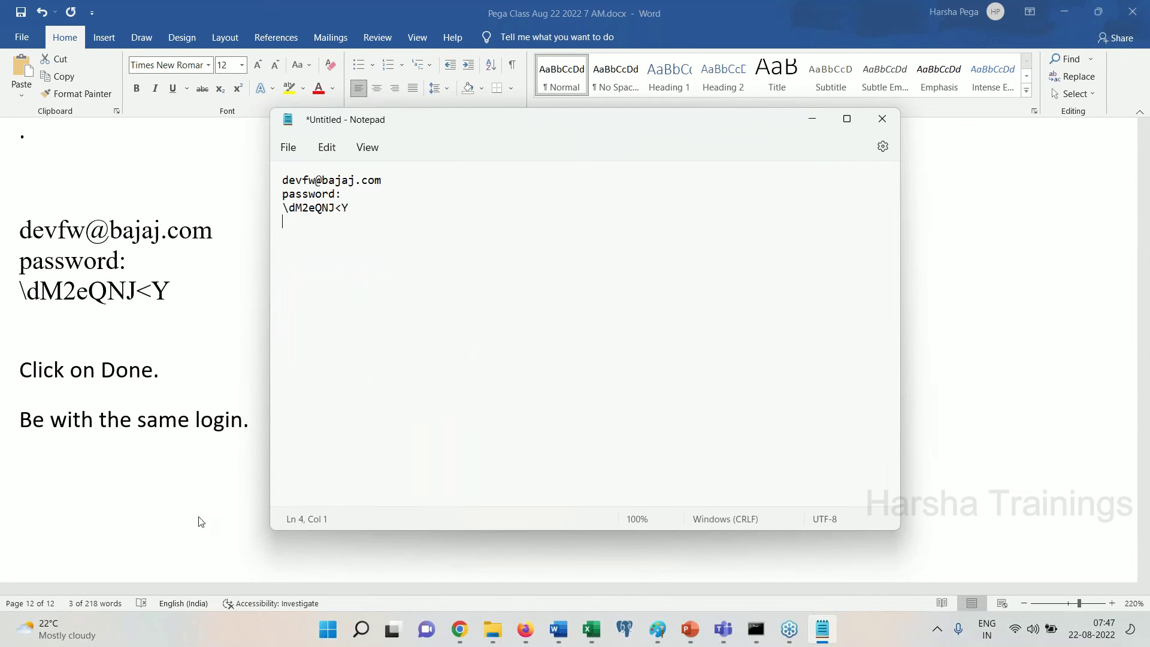
# - Begin the note 'Now, FW application is created' below 'Be with the same login.'
pyautogui.click(142, 519)
pyautogui.click(303, 464)
pyautogui.write('N')
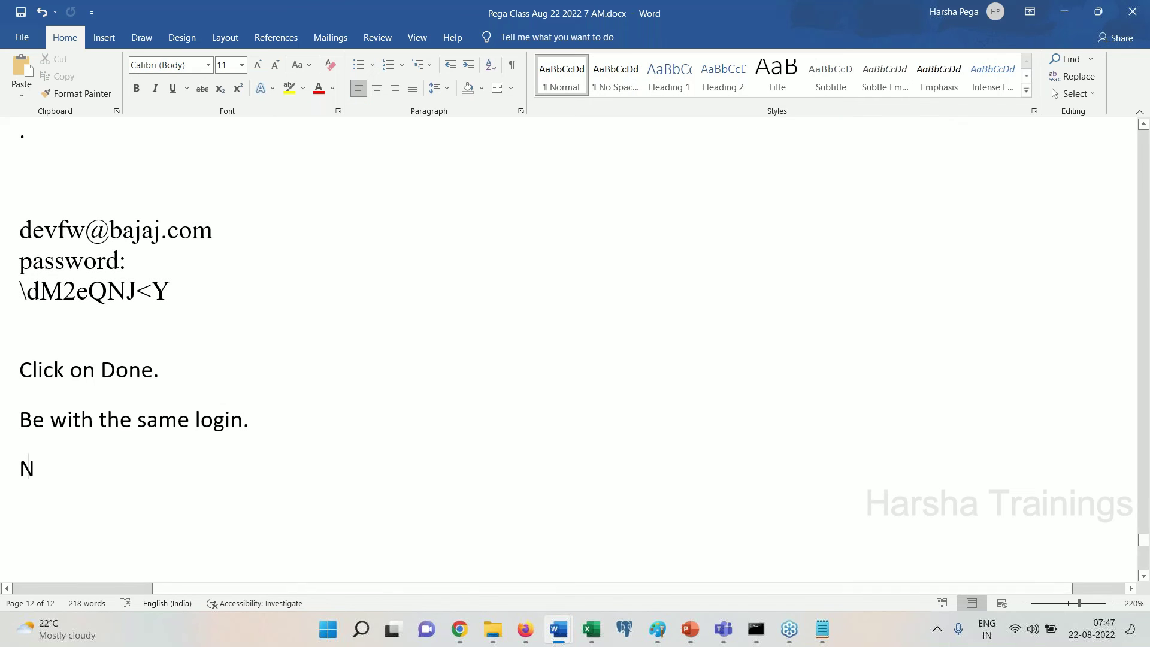
pyautogui.write('ow, FW application i')
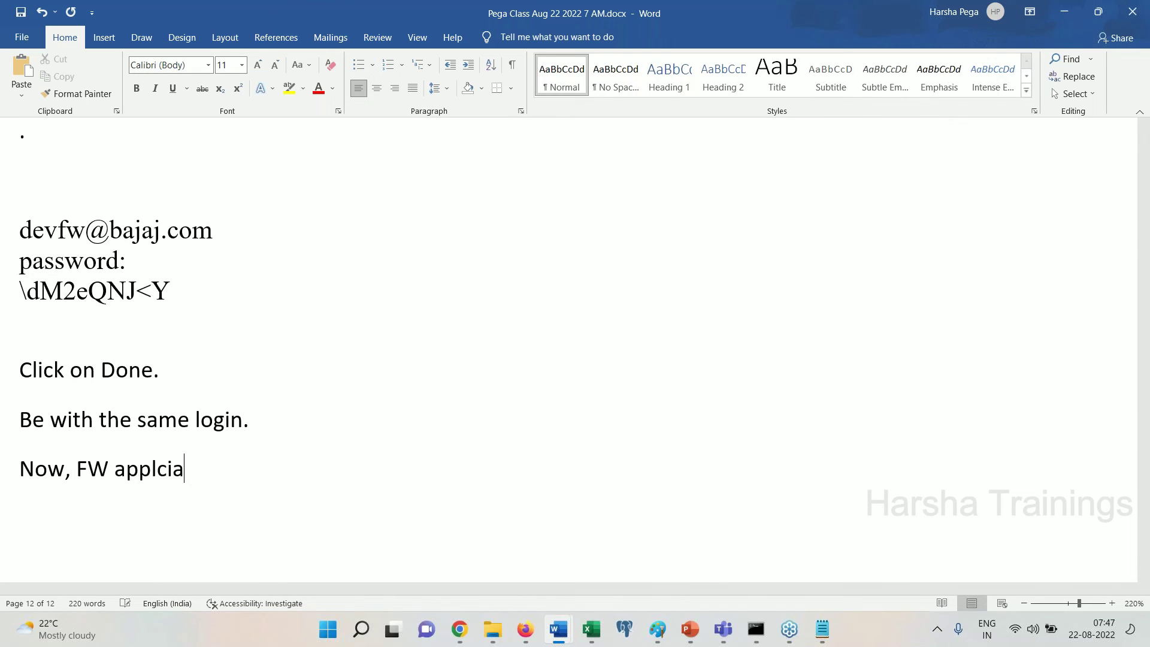
pyautogui.write('s created.')
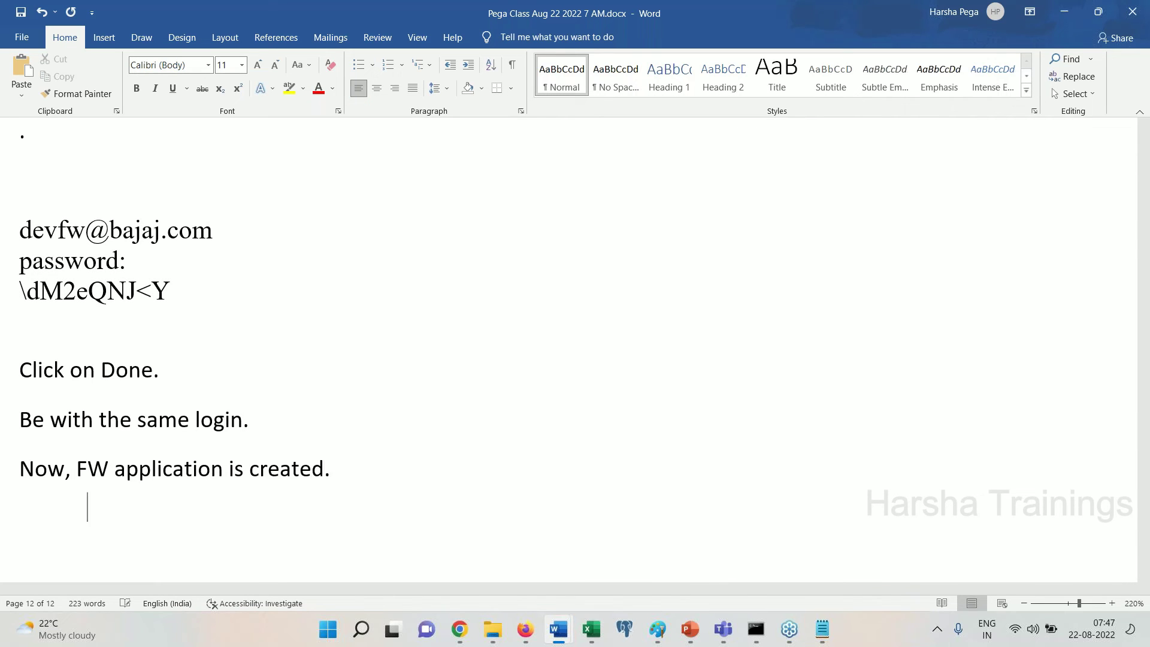
# - Add a Title-style heading 'Now, let's create implementation application', correcting its spelling
pyautogui.press('Return')
pyautogui.press('Return')
pyautogui.write('Now, le')
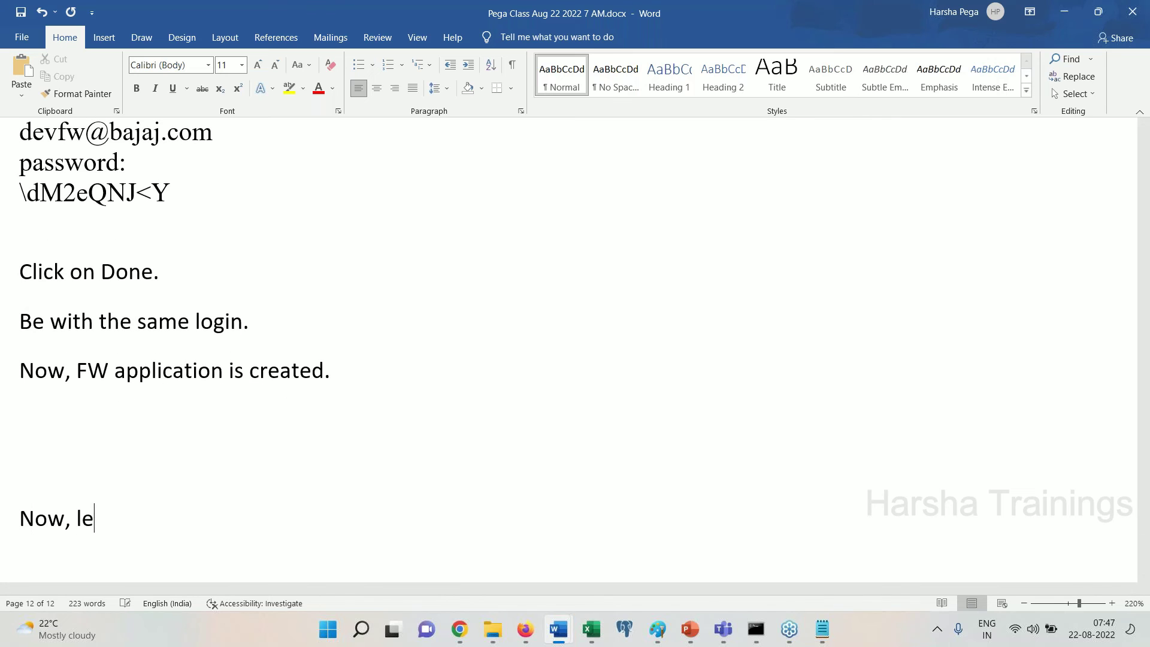
pyautogui.write("t's create i")
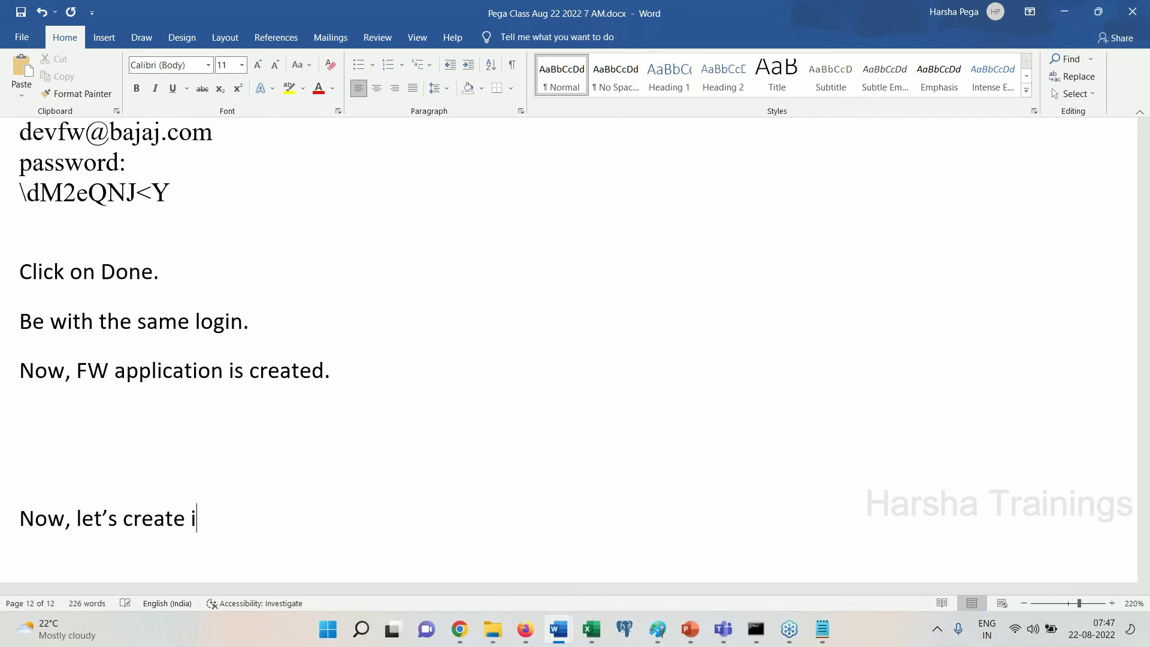
pyautogui.write('mplemantion appl')
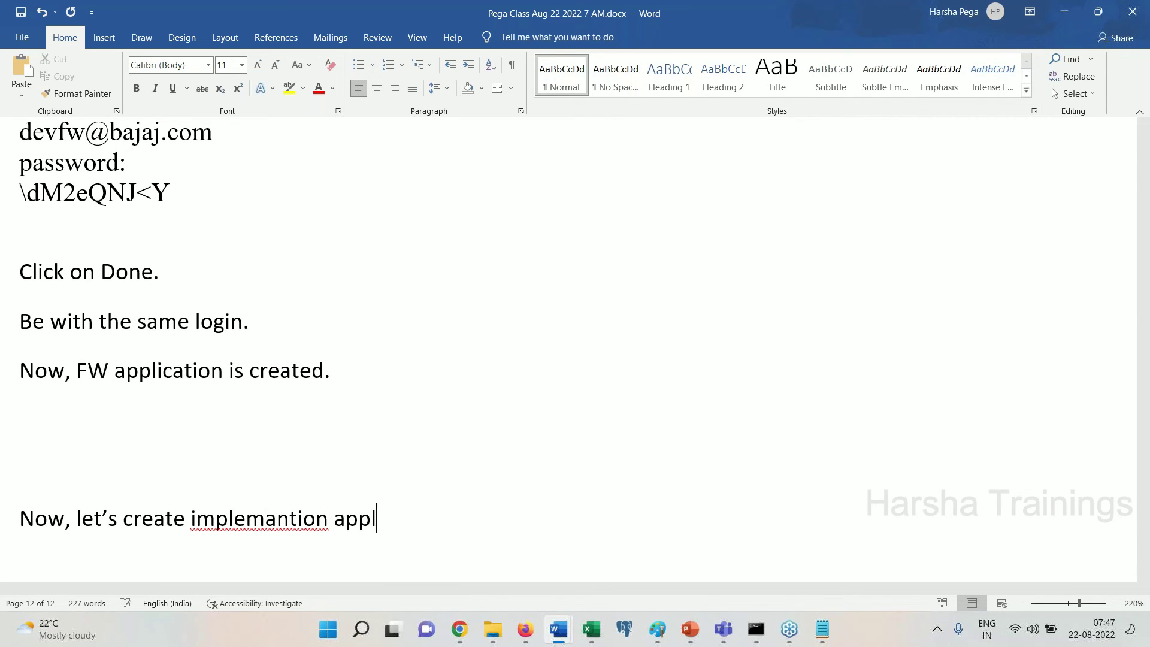
pyautogui.write('icaton')
pyautogui.rightClick(234, 518)
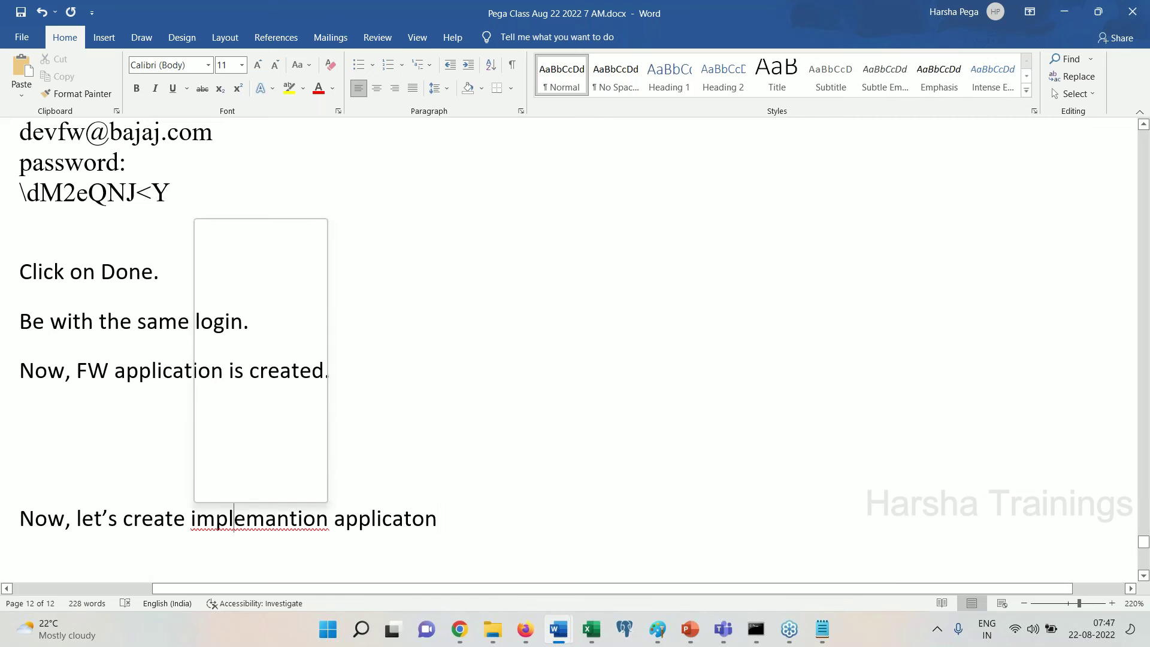
pyautogui.press('Escape')
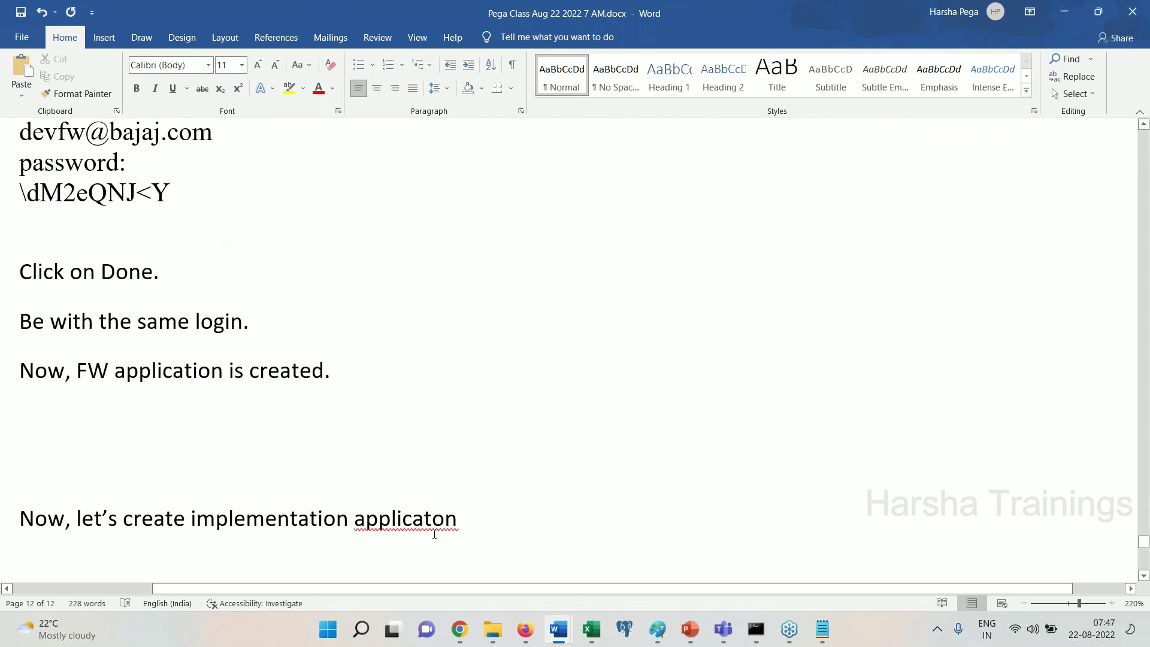
pyautogui.rightClick(417, 522)
pyautogui.click(386, 226)
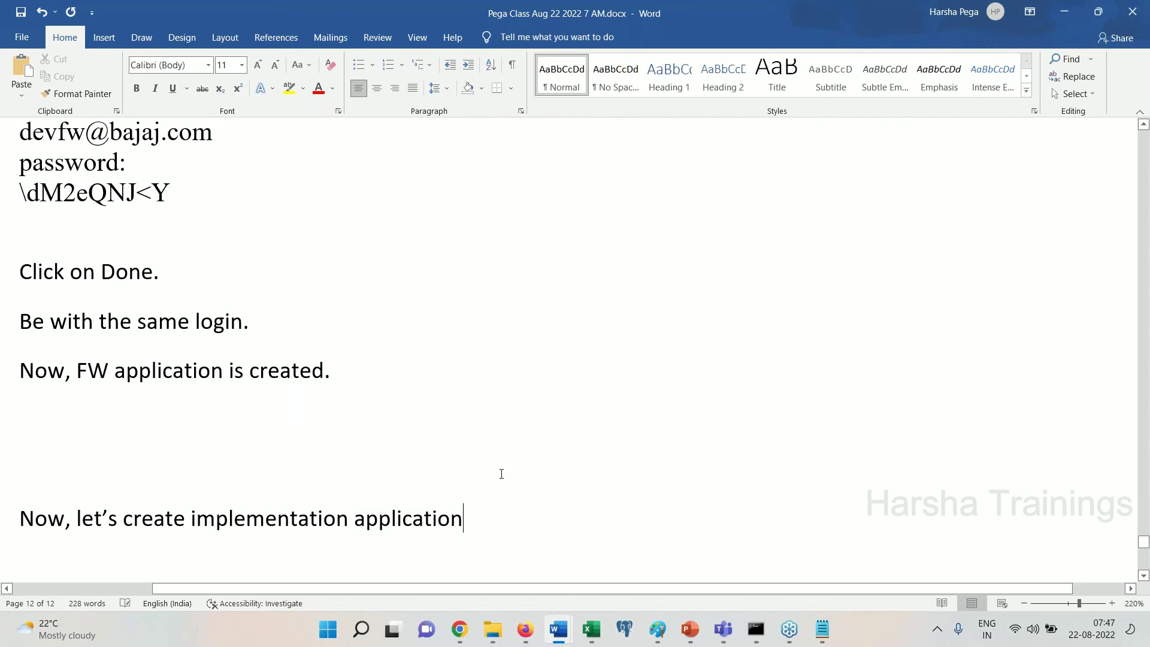
pyautogui.hotkey('shift', 'Home')
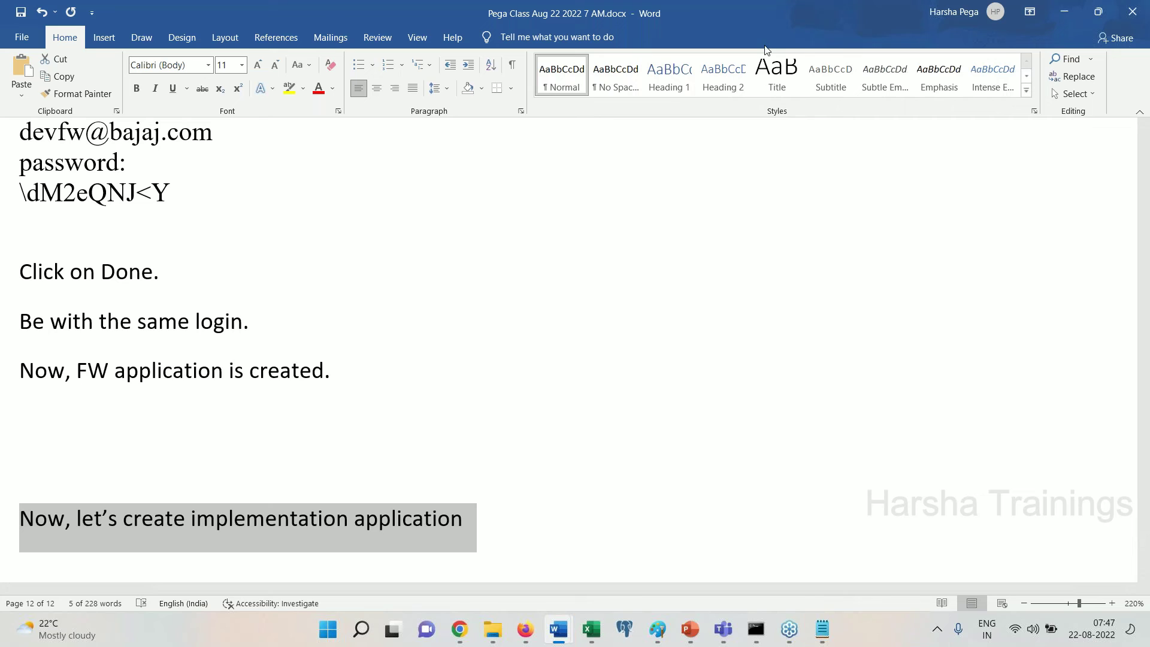
pyautogui.click(777, 73)
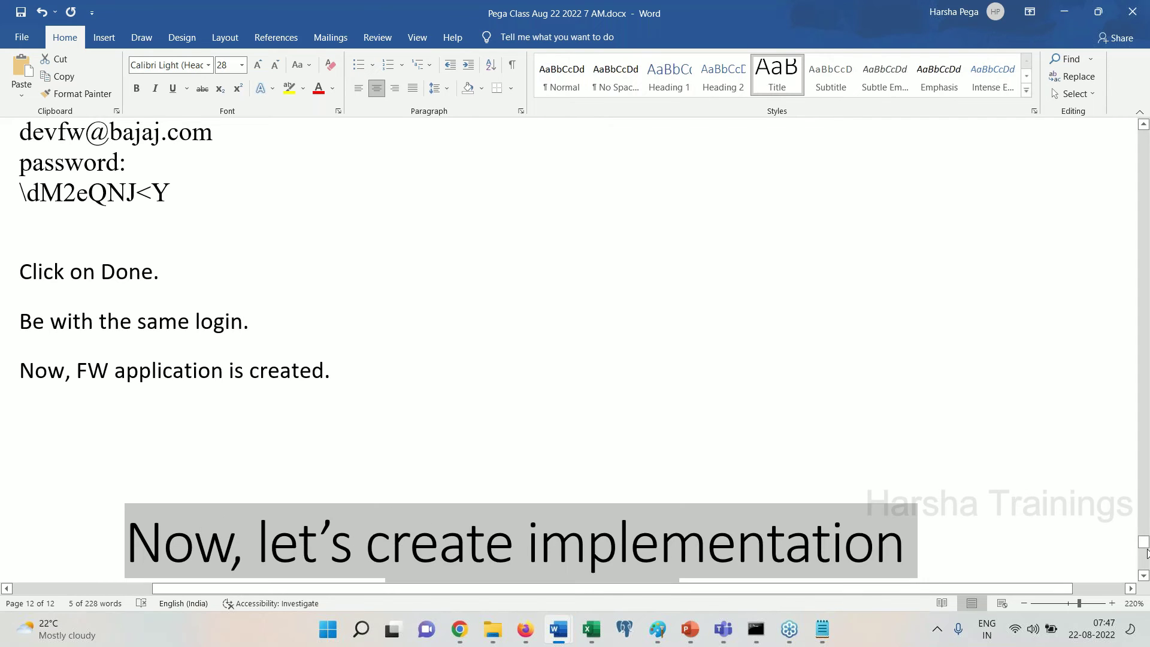
# - Below the heading, begin 'Create a new implem…' and add a 'Requirement' label on the line above
pyautogui.scroll(-5, 918, 349)
pyautogui.press('End')
pyautogui.press('Return')
pyautogui.write('Create a ')
pyautogui.write('a')
pyautogui.press('BackSpace')
pyautogui.write('new ')
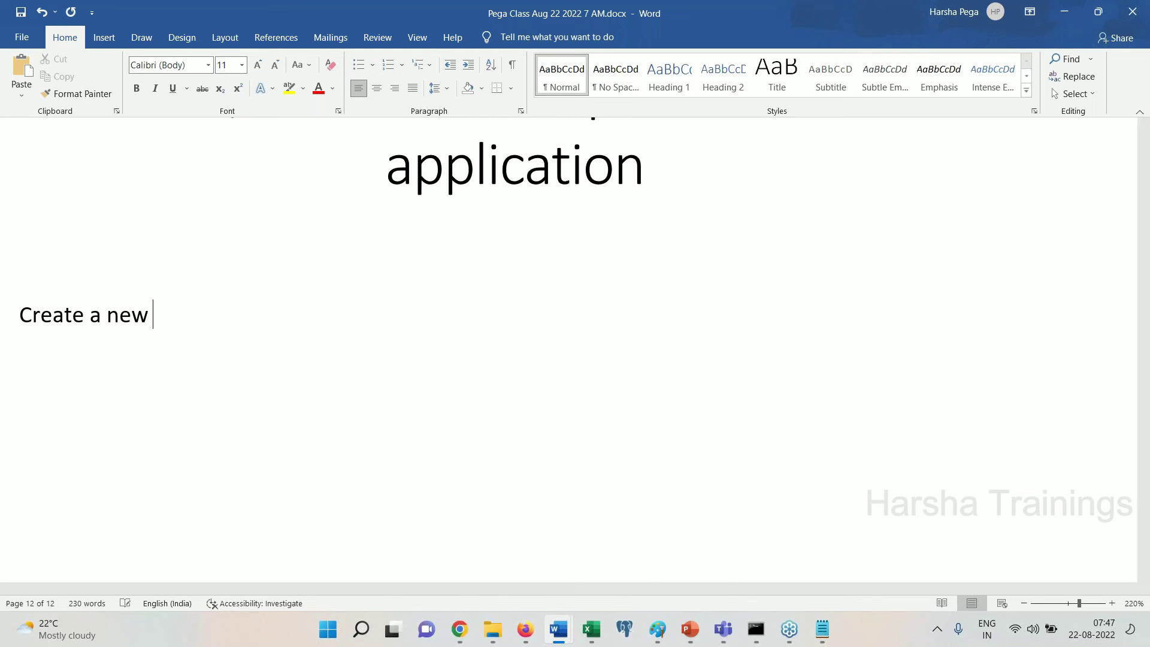
pyautogui.write('implem')
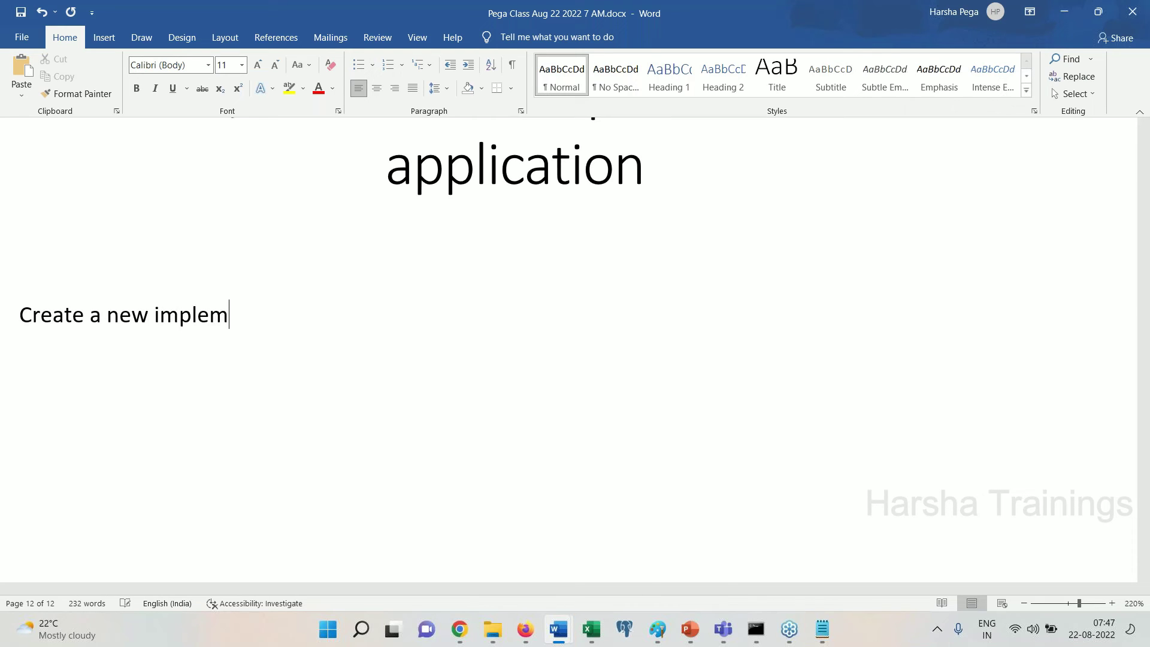
pyautogui.click(20, 264)
pyautogui.write('Requreiet')
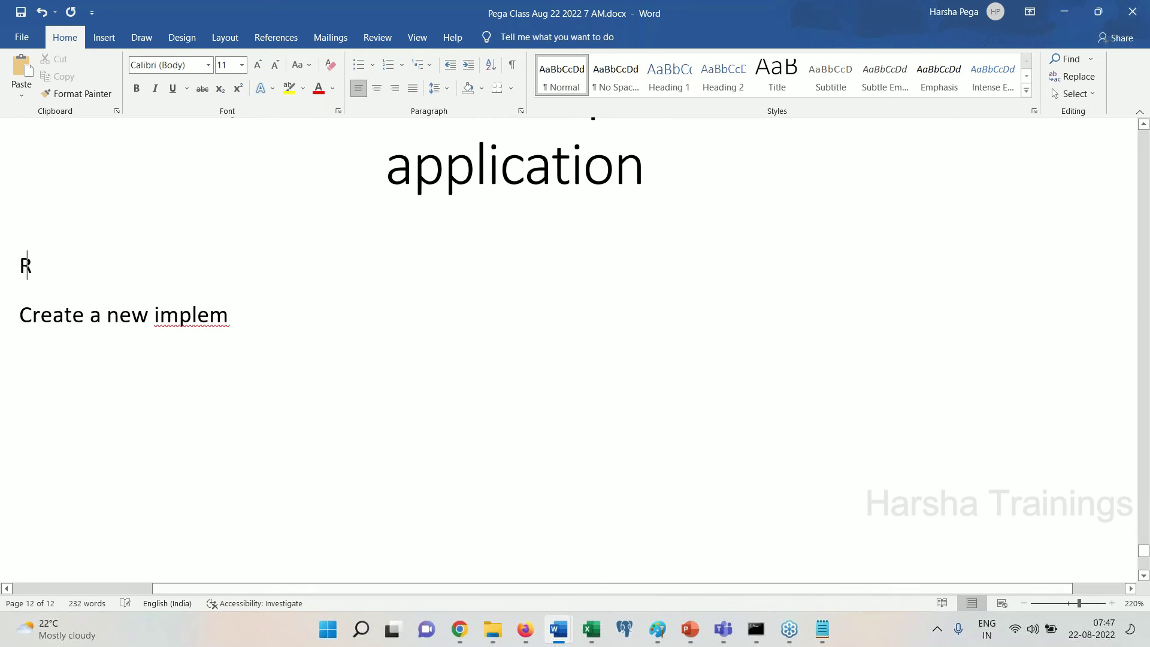
pyautogui.press('BackSpace')
pyautogui.press('BackSpace')
pyautogui.press('BackSpace')
pyautogui.press('BackSpace')
pyautogui.press('BackSpace')
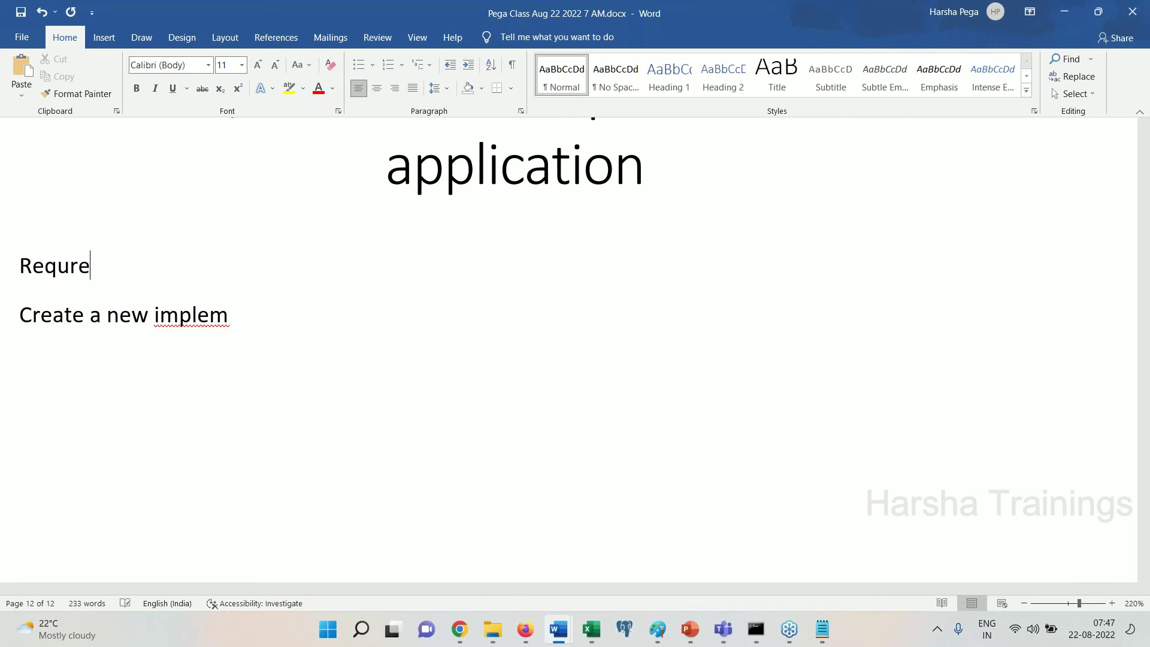
pyautogui.write('irement')
# - Complete the sentence: 'Create a new implementation application to provide "Bajaj Auto Insurance" policies.'
pyautogui.rightClick(180, 316)
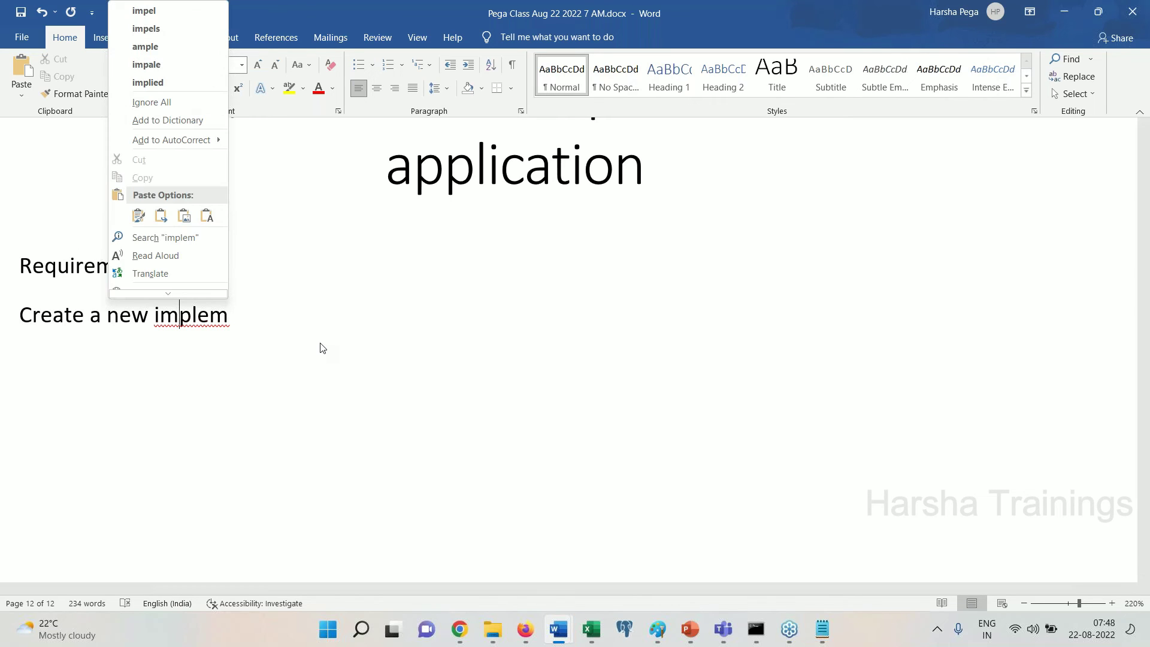
pyautogui.press('Escape')
pyautogui.write('entation')
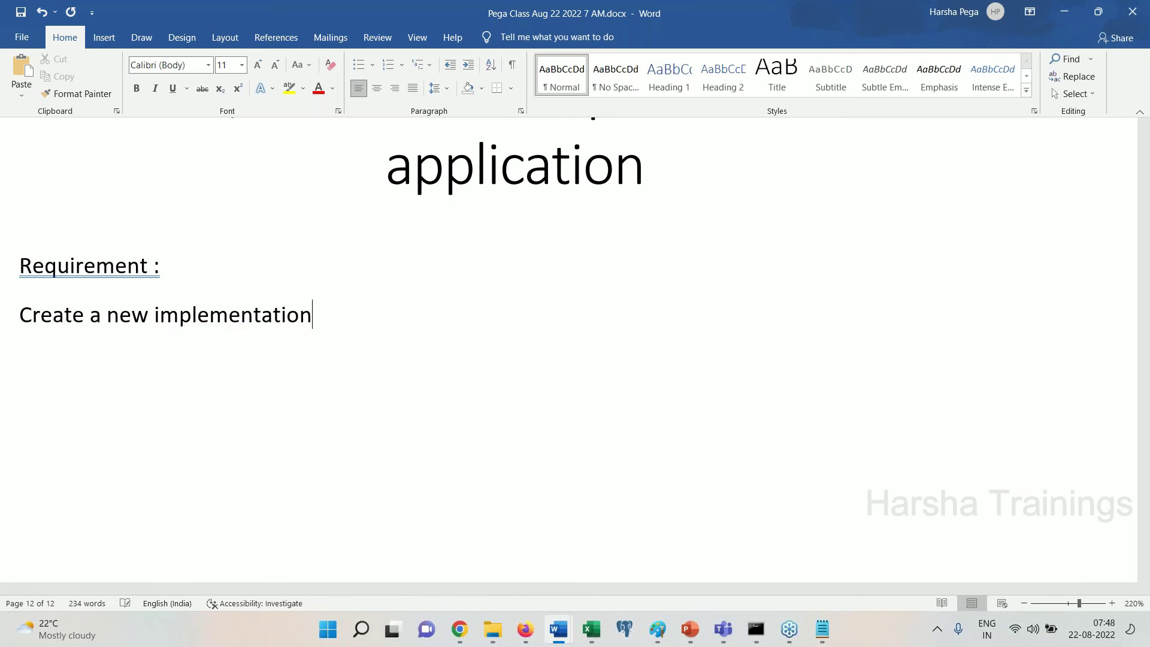
pyautogui.write(' applciation to provide')
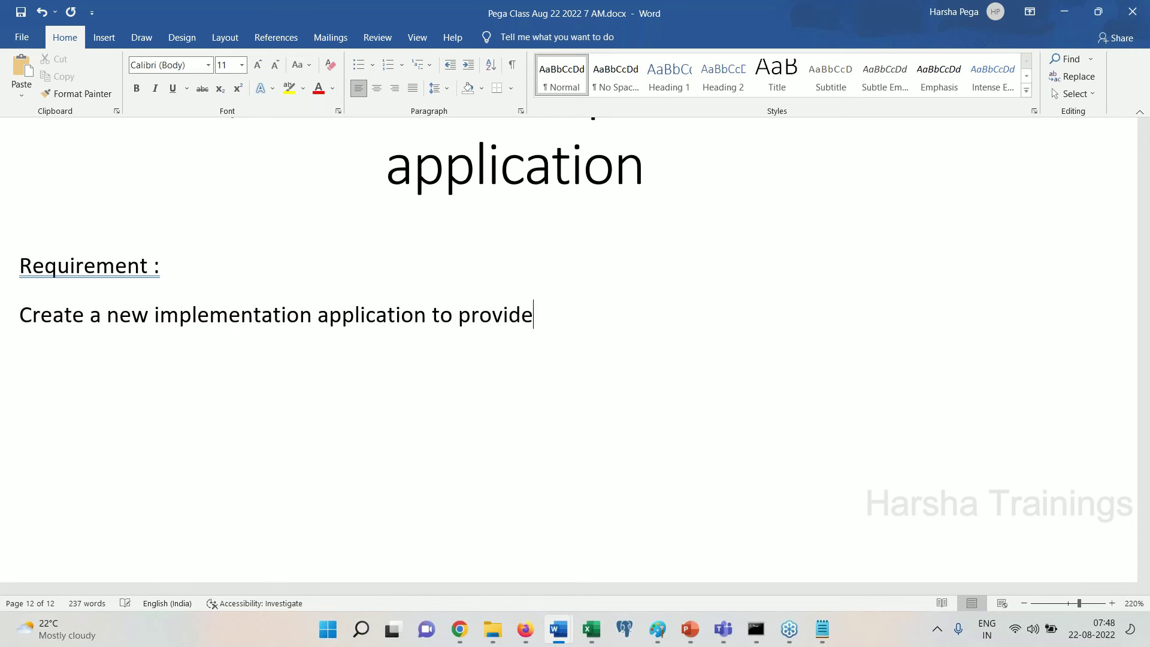
pyautogui.write(' "Auto ')
pyautogui.write('Insurance')
pyautogui.write('" a')
pyautogui.press('BackSpace')
pyautogui.write('policies.')
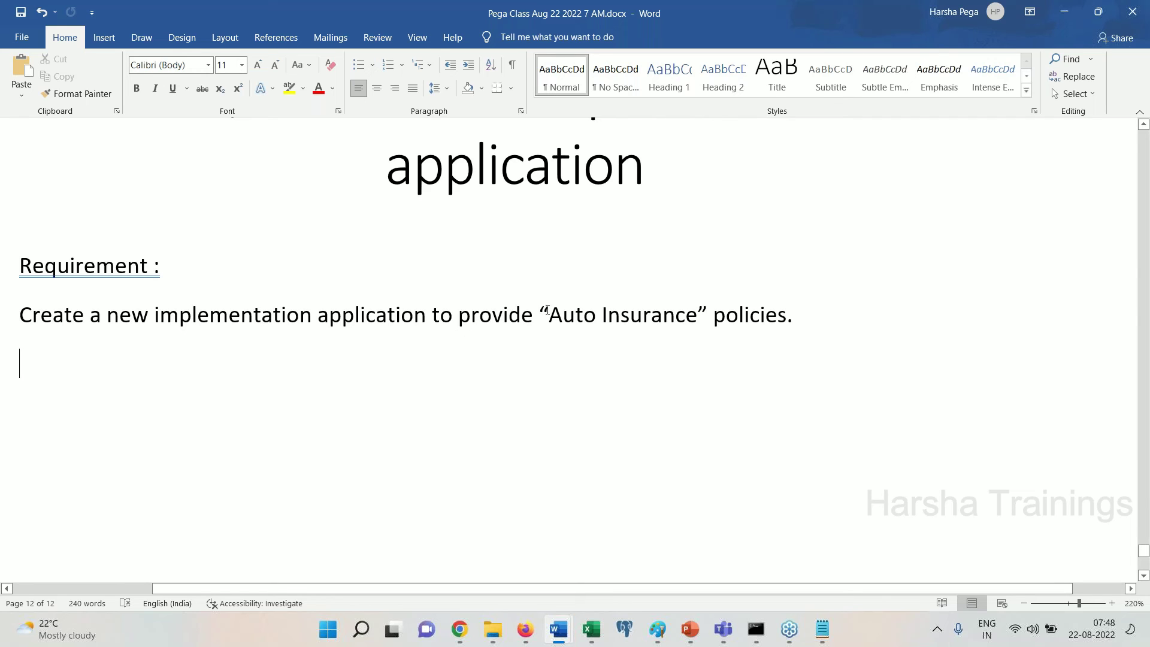
pyautogui.click(549, 314)
pyautogui.write('B')
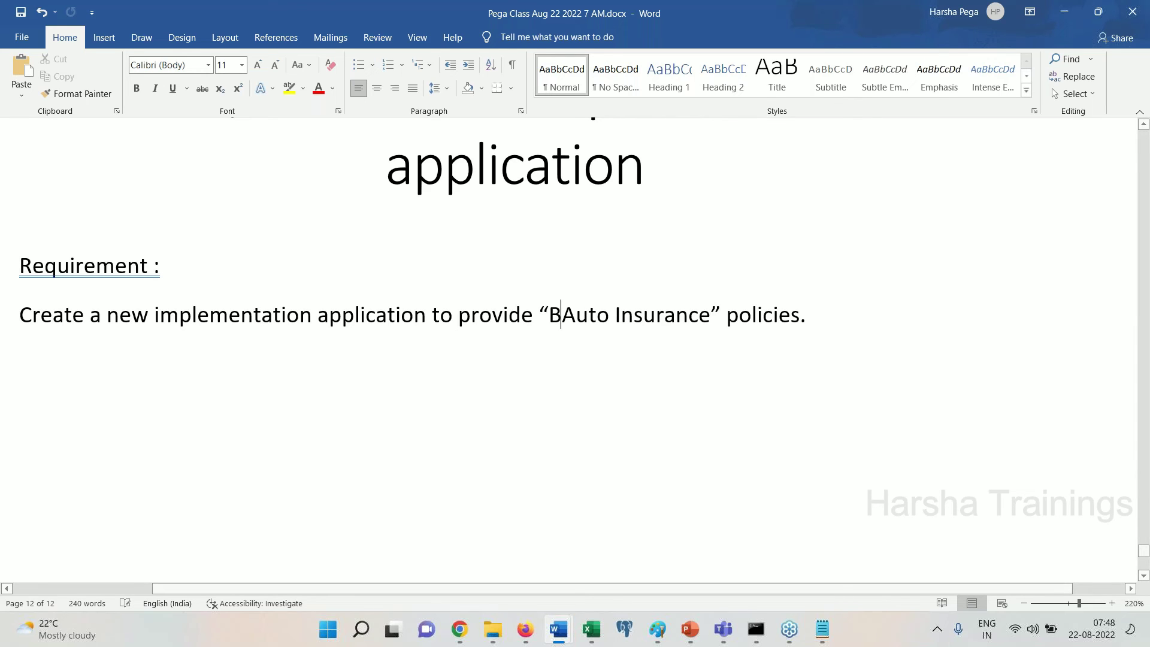
pyautogui.write('ajaj')
# - Add a line saying the implementation application is built on the existing “Bajaj Insurance” FW application
pyautogui.press('End')
pyautogui.press('Return')
pyautogui.write('This implemetnat')
pyautogui.press('BackSpace')
pyautogui.press('BackSpace')
pyautogui.press('BackSpace')
pyautogui.press('BackSpace')
pyautogui.write('ntation application to')
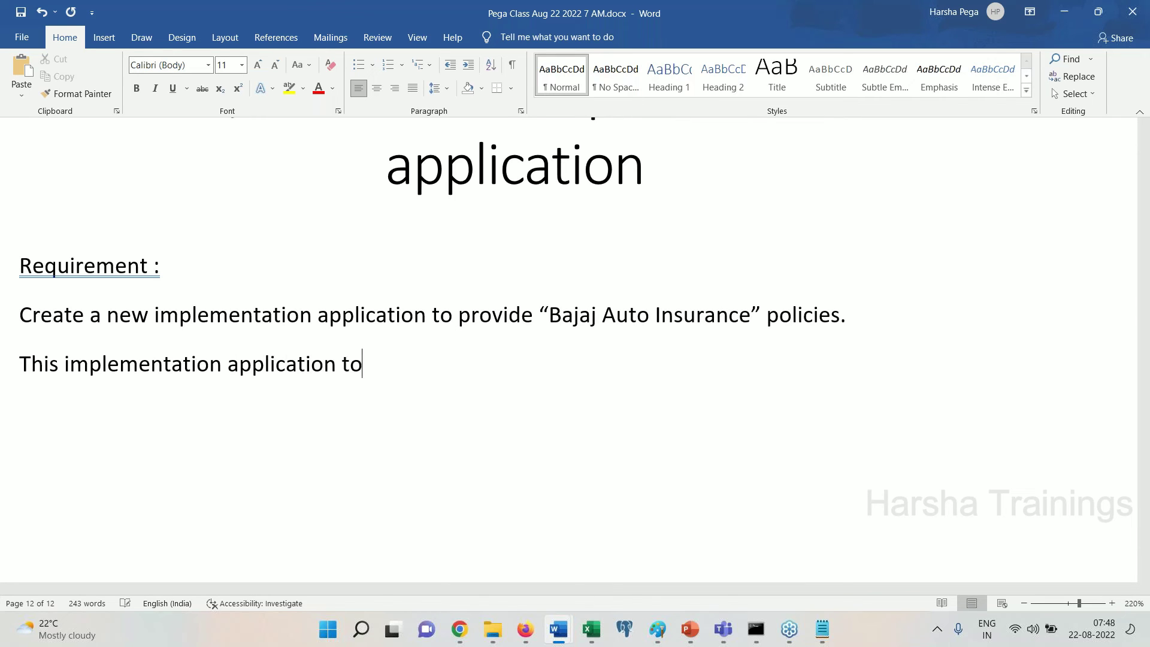
pyautogui.write(' be created on')
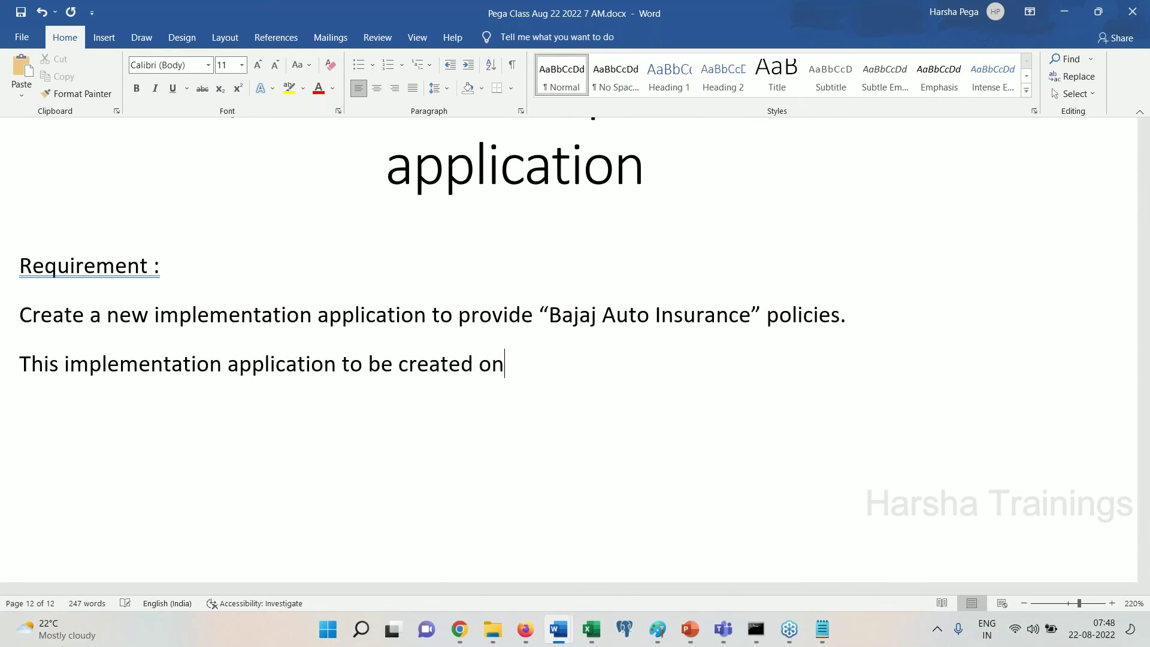
pyautogui.write(' top o')
pyautogui.write('f exiting ')
pyautogui.write('“FW')
pyautogui.press('BackSpace')
pyautogui.press('BackSpace')
pyautogui.write('Ba')
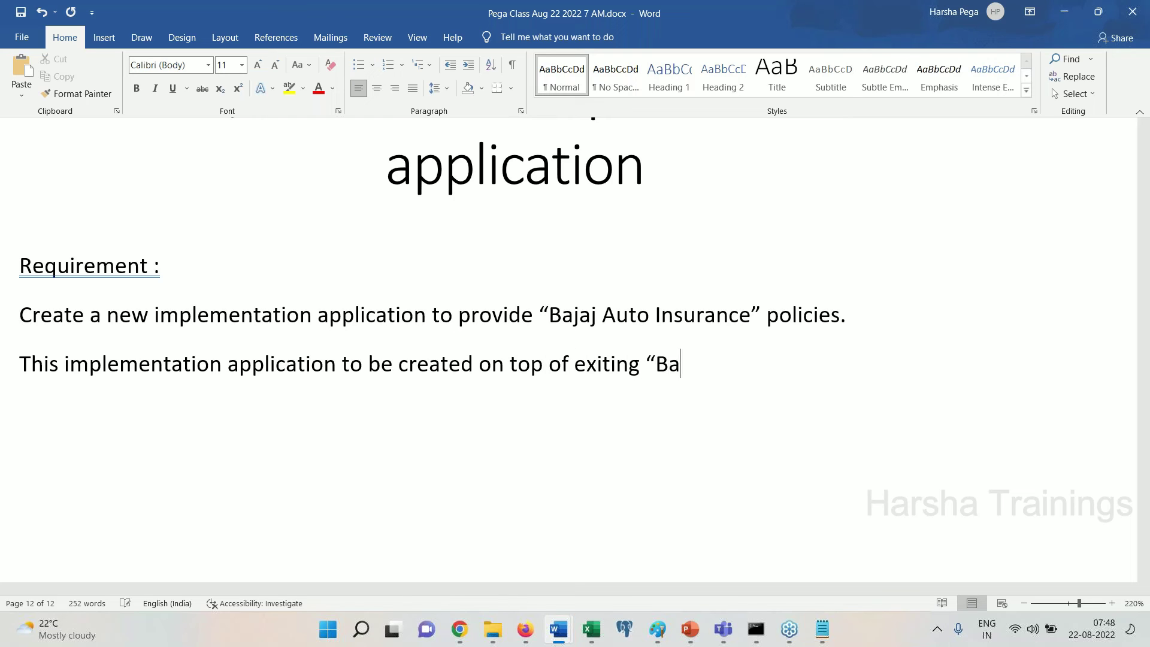
pyautogui.write('jaj Insurance” FW application')
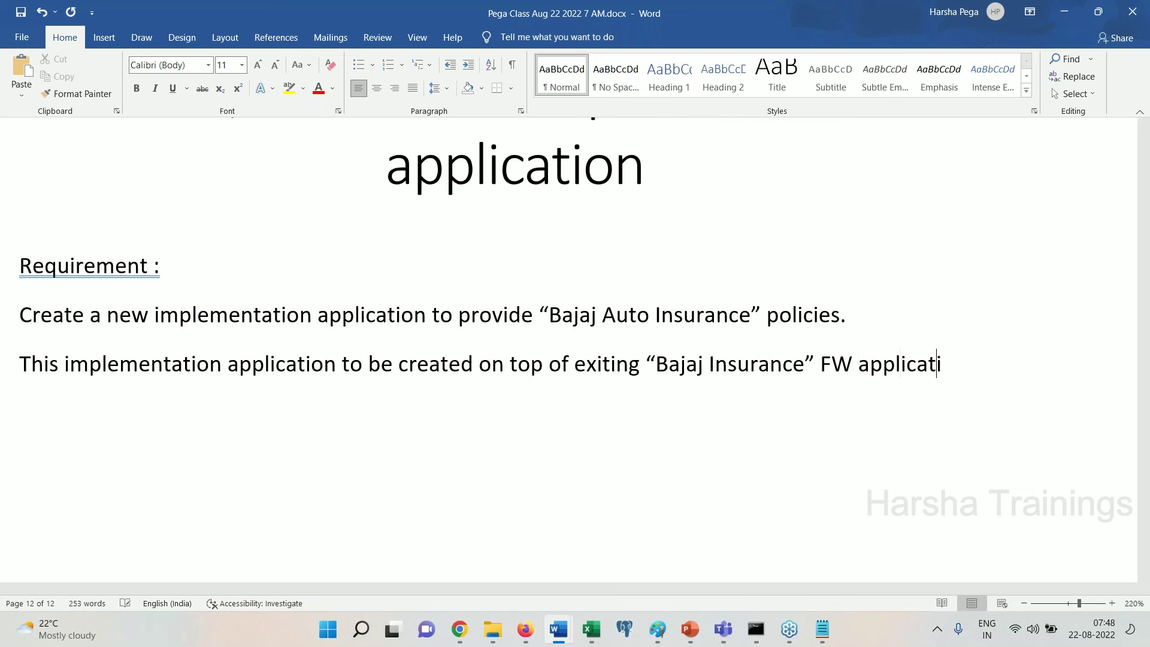
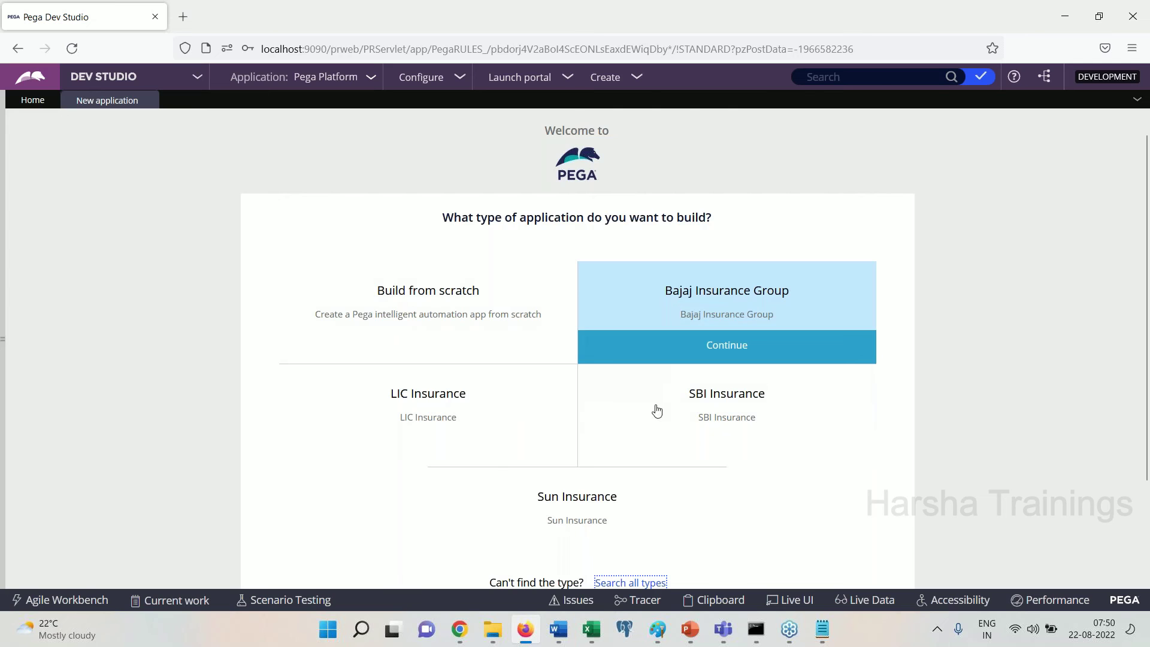
# - Note 'Click on bajaj insurance group' in Word and select the Bajaj Insurance Group tile
pyautogui.moveTo(558, 629)
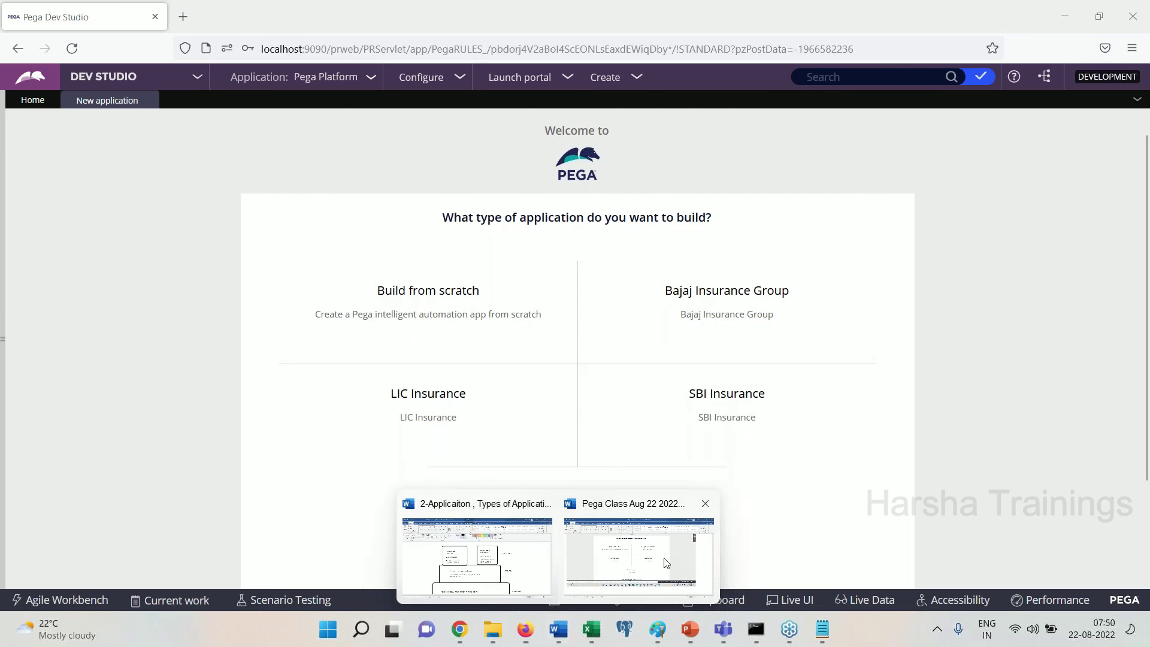
pyautogui.click(666, 562)
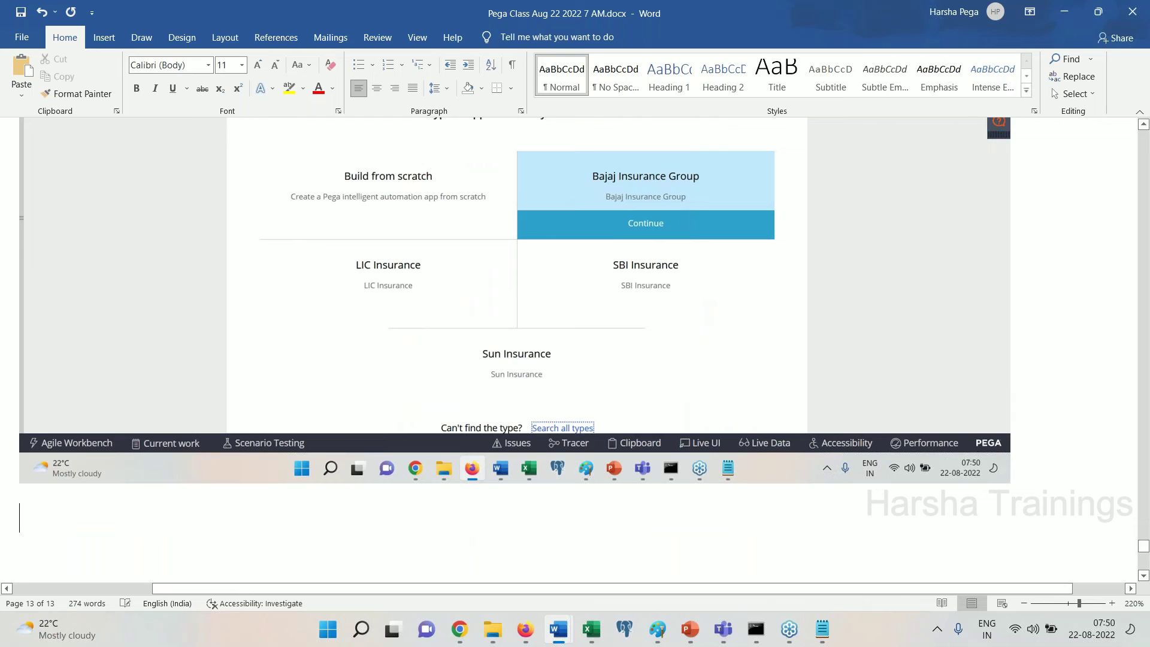
pyautogui.write('Click on bajaj insurance group')
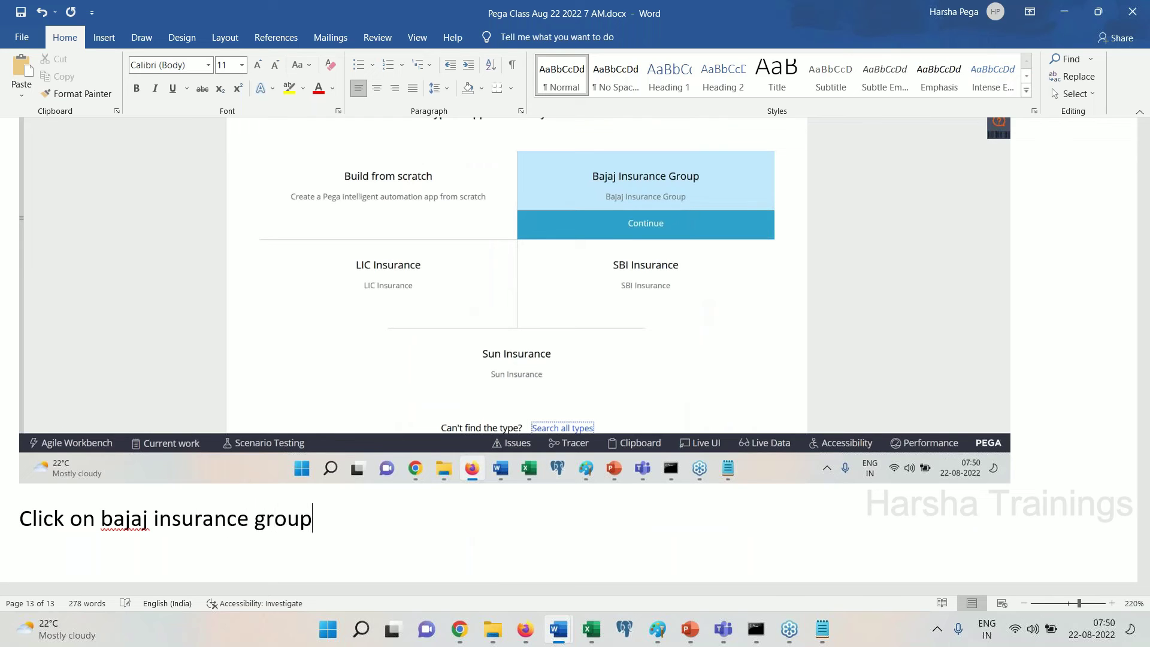
pyautogui.press('Return')
pyautogui.click(525, 629)
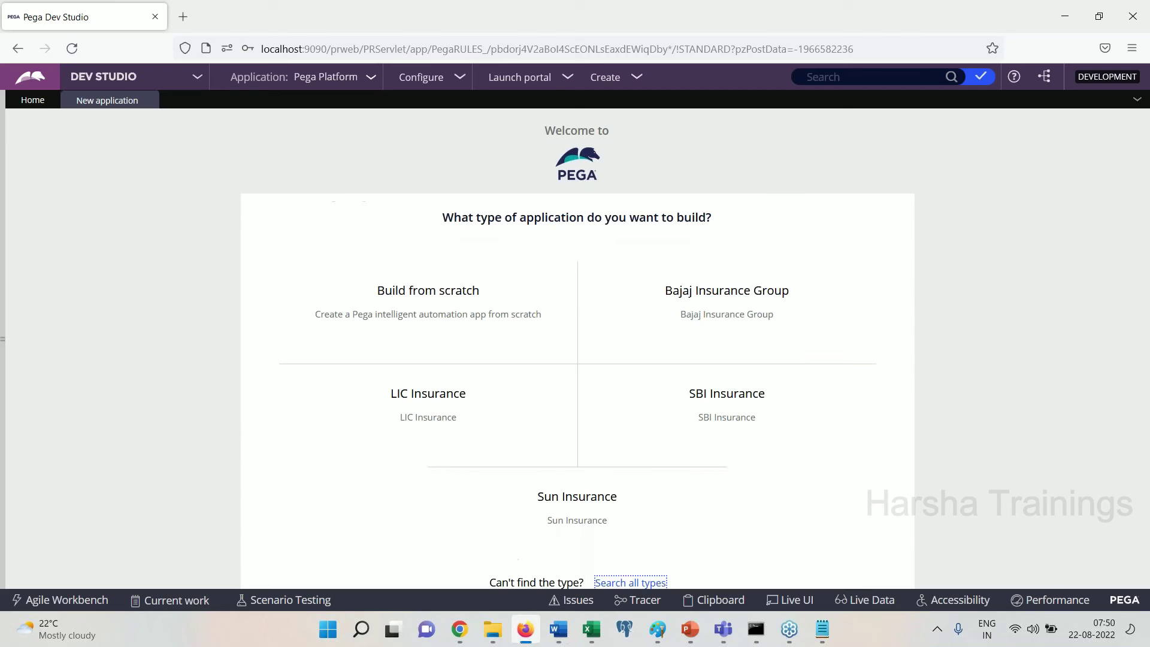
pyautogui.click(707, 315)
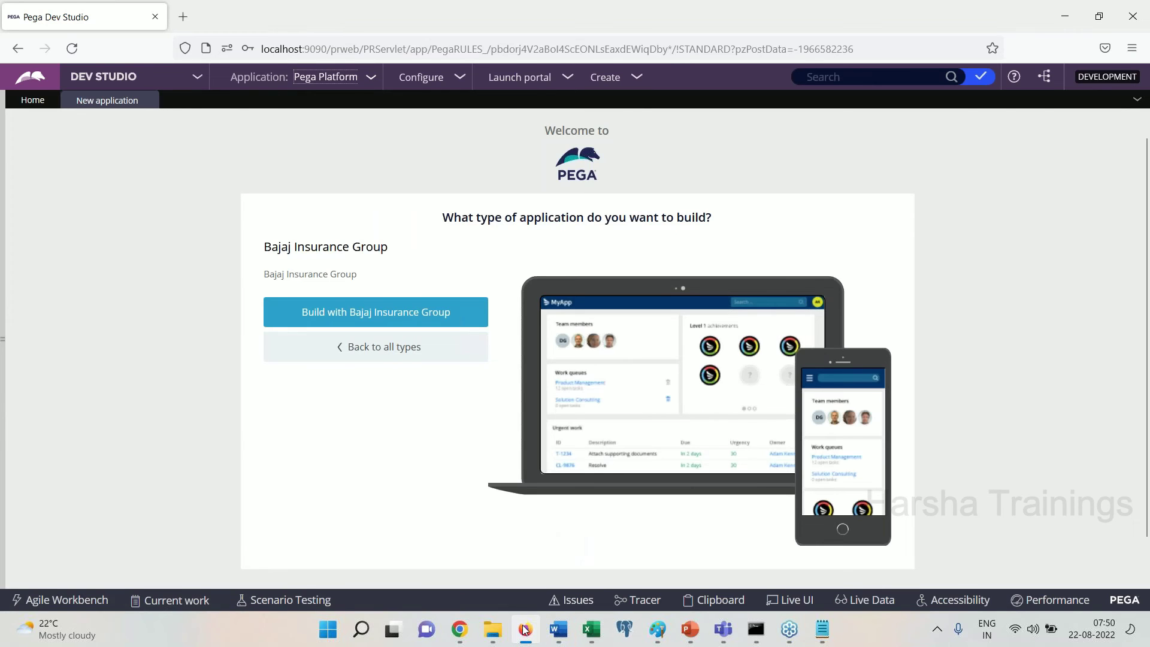
# - Paste the screenshot and note 'Click on build with bajaj insurance' in Word
pyautogui.click(525, 629)
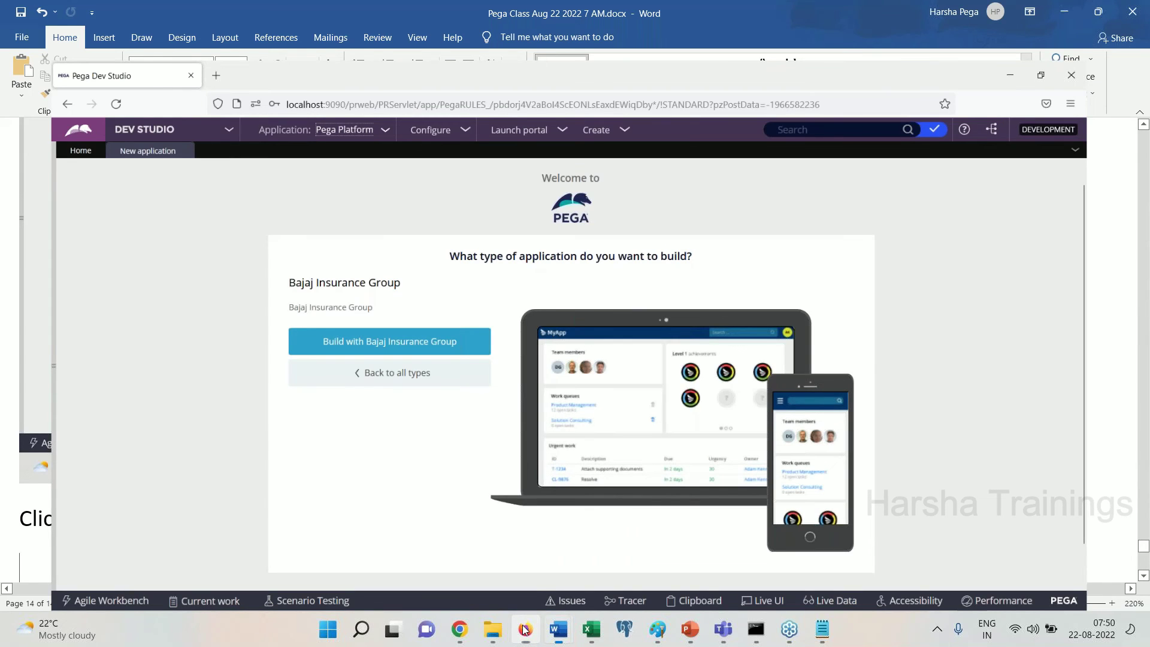
pyautogui.hotkey('ctrl', 'v')
pyautogui.press('Return')
pyautogui.write('Click on build')
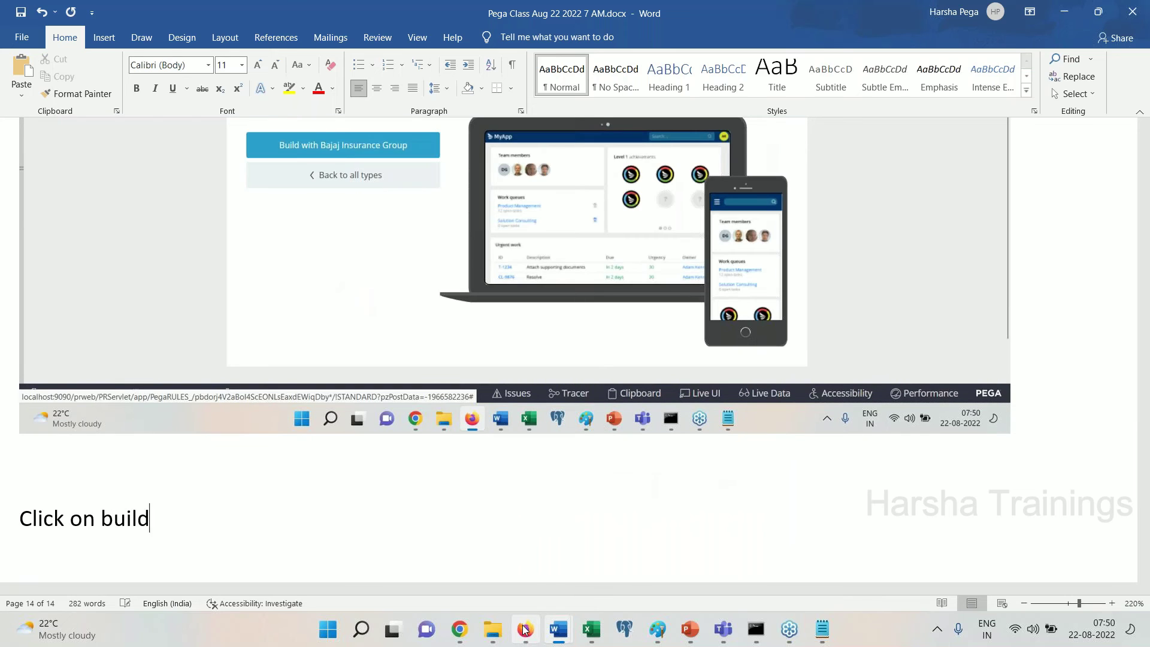
pyautogui.write(' with baajaj')
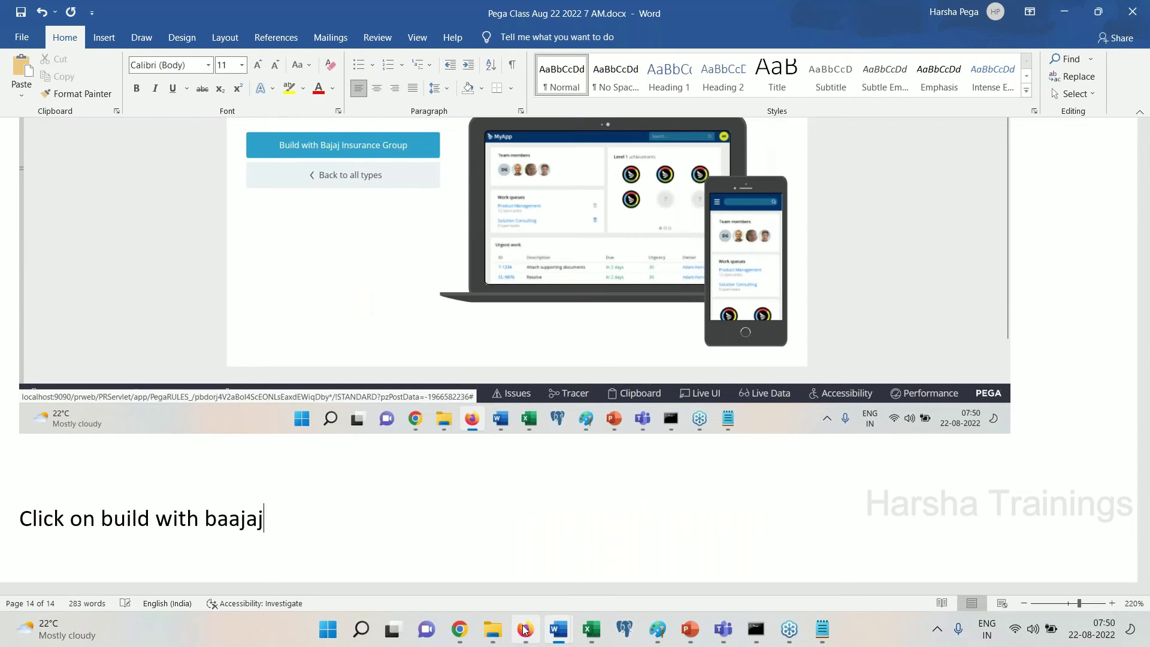
pyautogui.press('BackSpace')
pyautogui.press('BackSpace')
pyautogui.press('BackSpace')
pyautogui.press('BackSpace')
pyautogui.press('BackSpace')
pyautogui.write('jaj insurance')
pyautogui.press('Return')
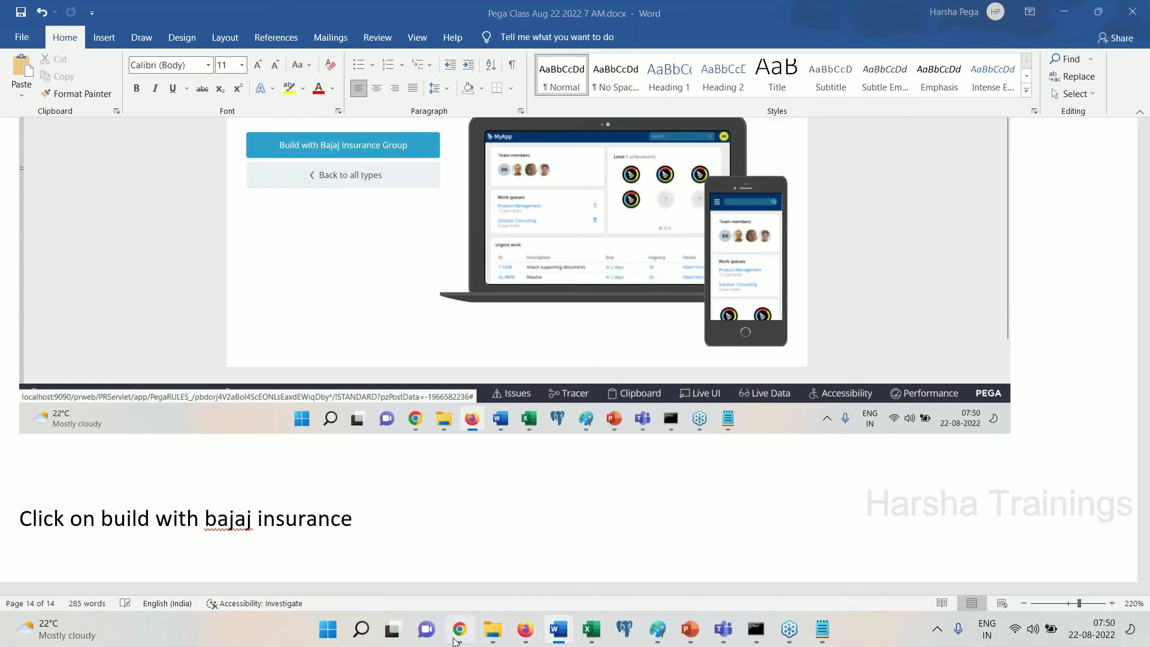
pyautogui.click(524, 637)
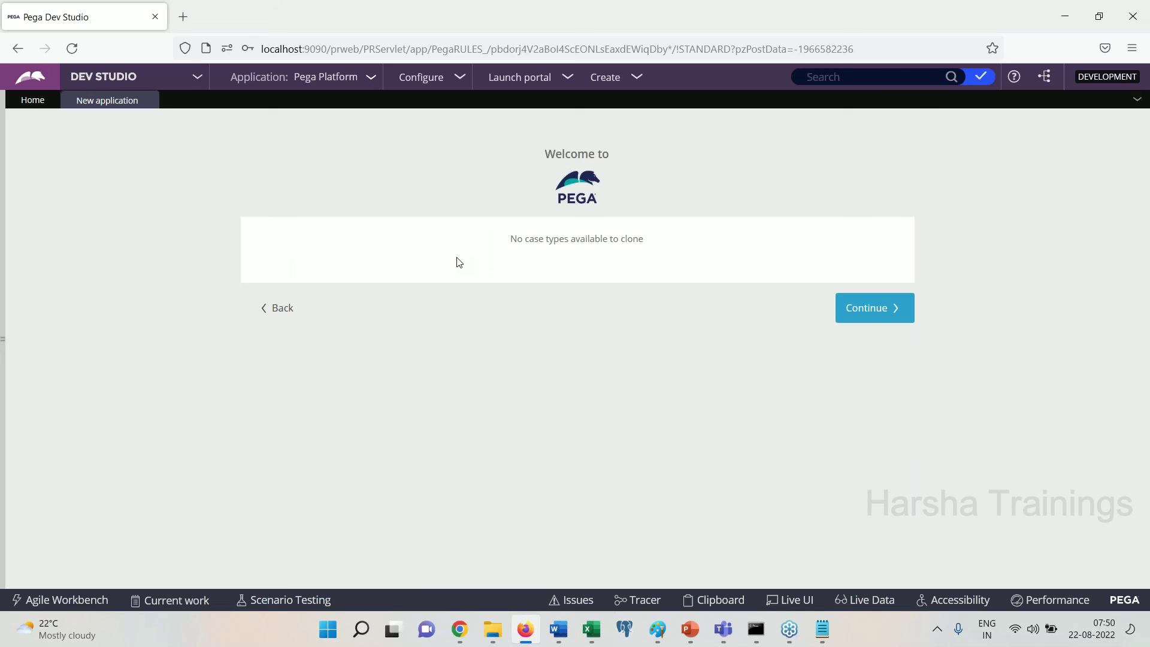
# - Paste the screenshot, note 'Continue', and continue past the empty case-type cloning step
pyautogui.moveTo(559, 629)
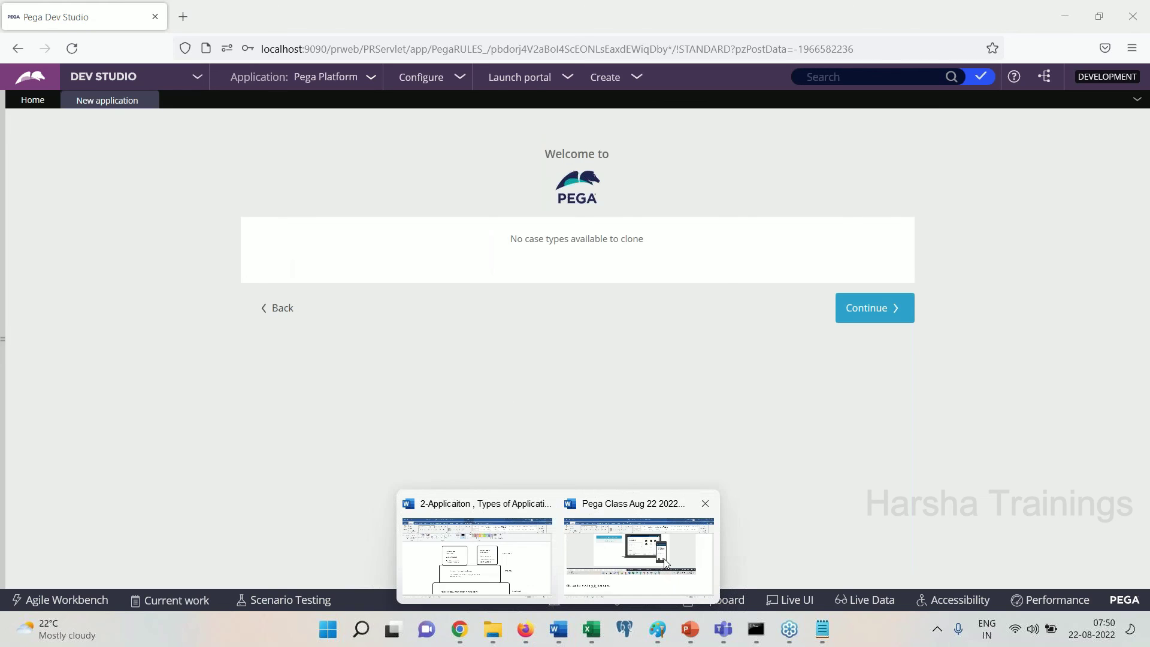
pyautogui.click(664, 562)
pyautogui.hotkey('ctrl', 'v')
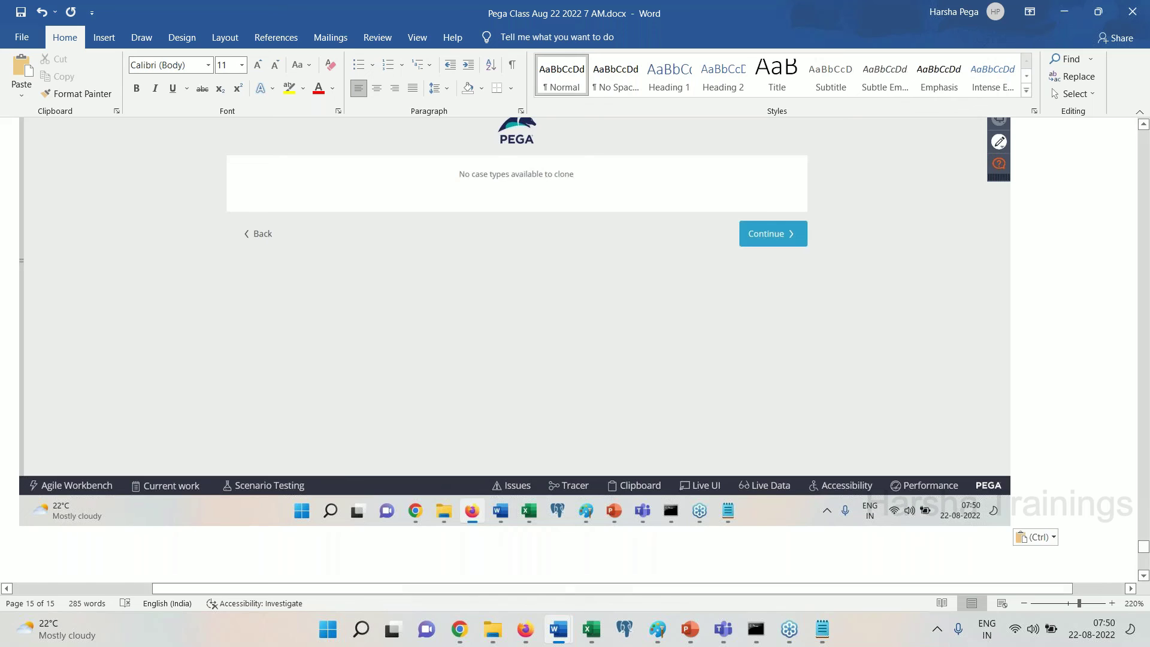
pyautogui.press('Return')
pyautogui.write('Continue')
pyautogui.press('Return')
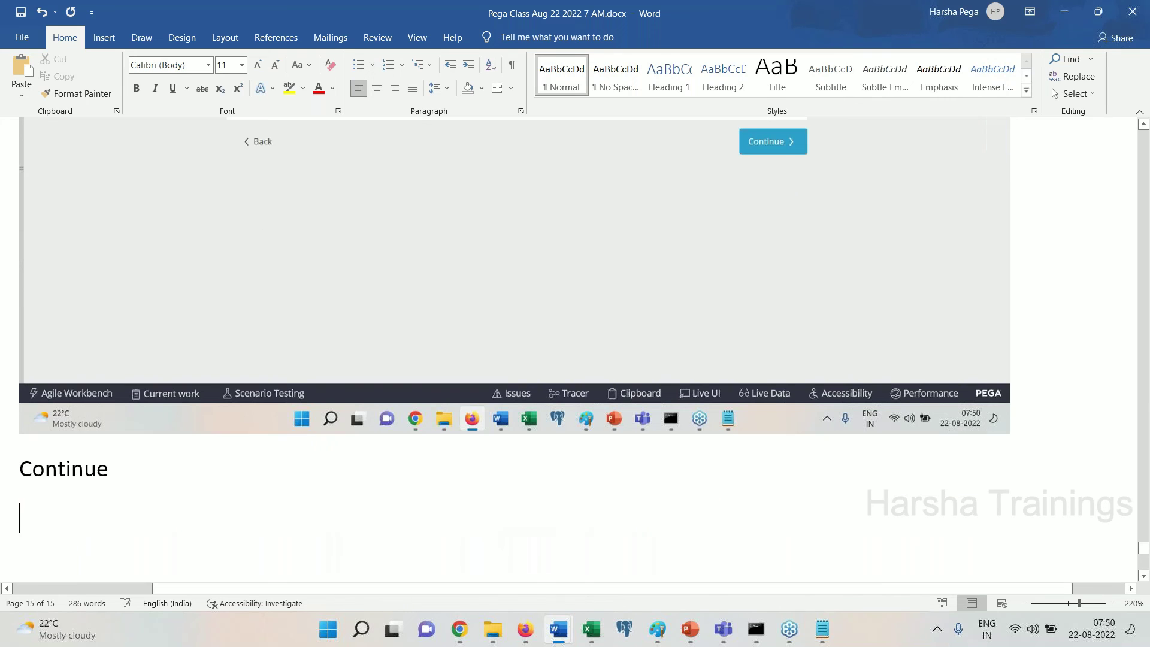
pyautogui.click(525, 628)
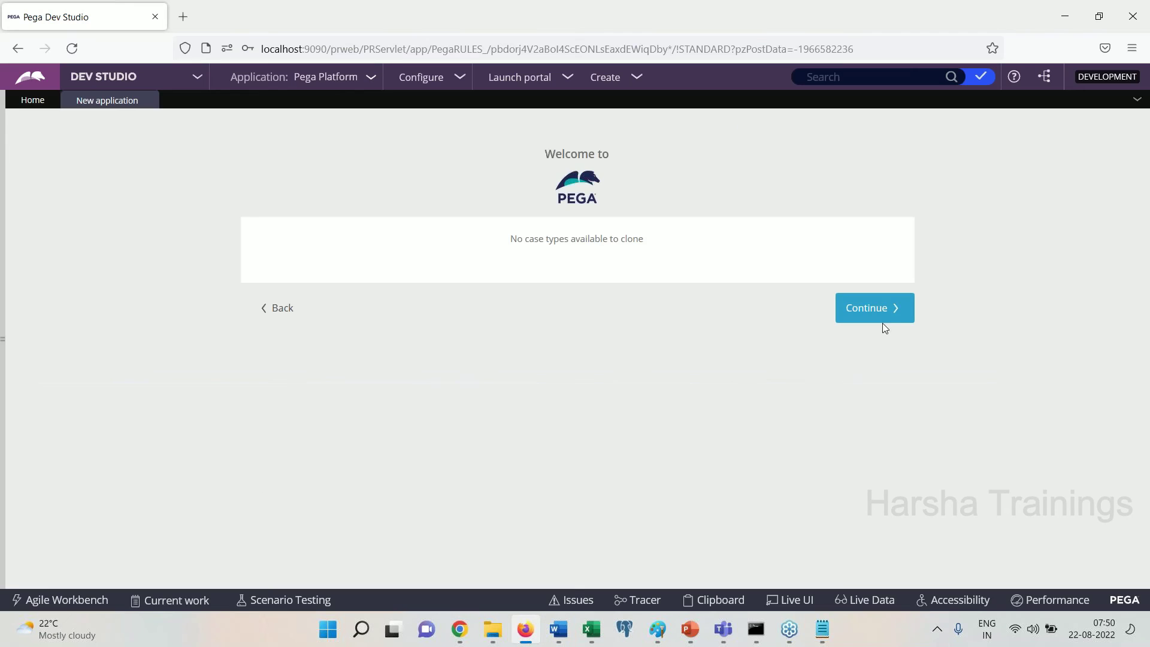
pyautogui.click(886, 318)
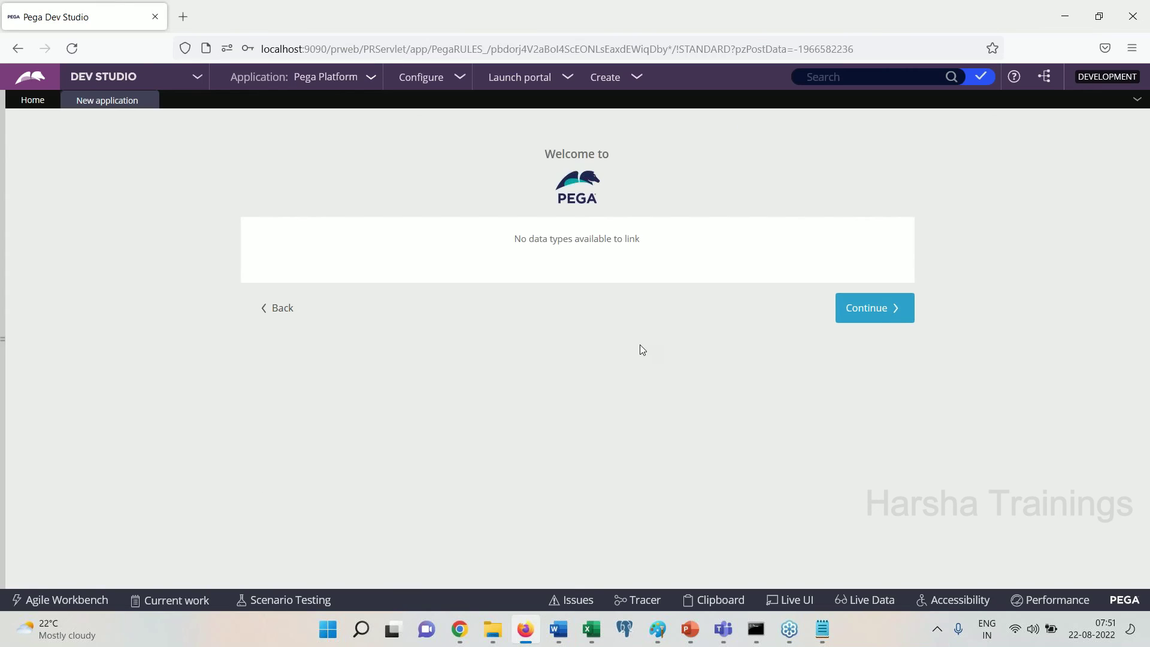
# - Paste another screenshot, note 'Continue', and continue past the empty data-type linking step
pyautogui.click(525, 629)
pyautogui.hotkey('ctrl', 'v')
pyautogui.write('Cin')
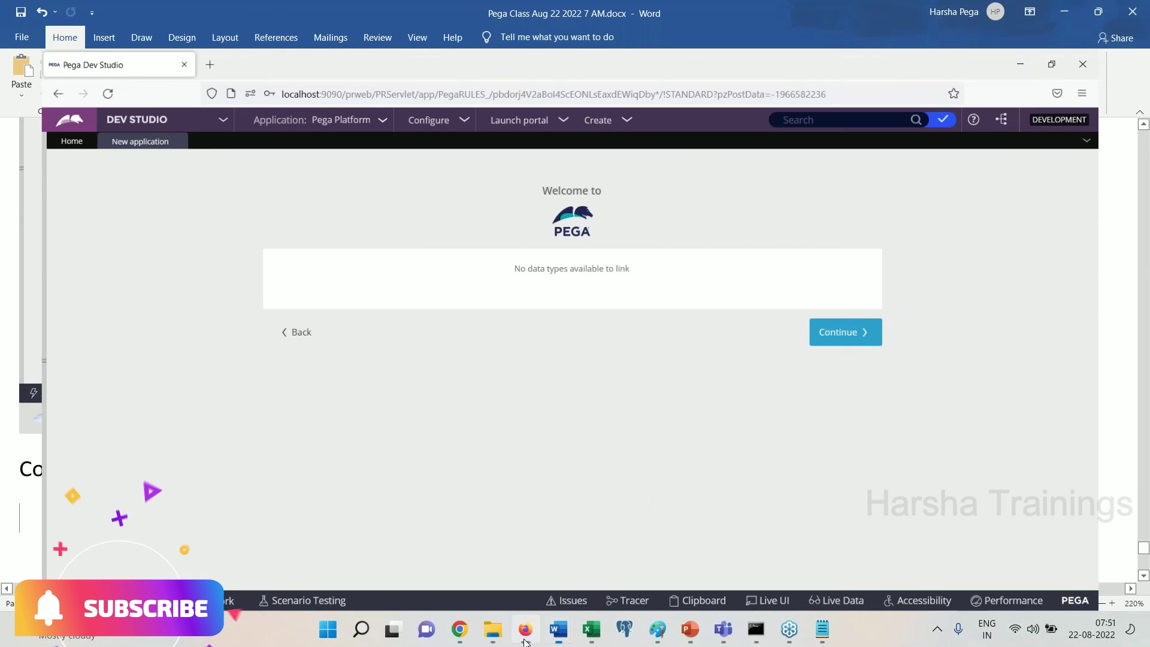
pyautogui.press('BackSpace')
pyautogui.press('BackSpace')
pyautogui.write('ontinue')
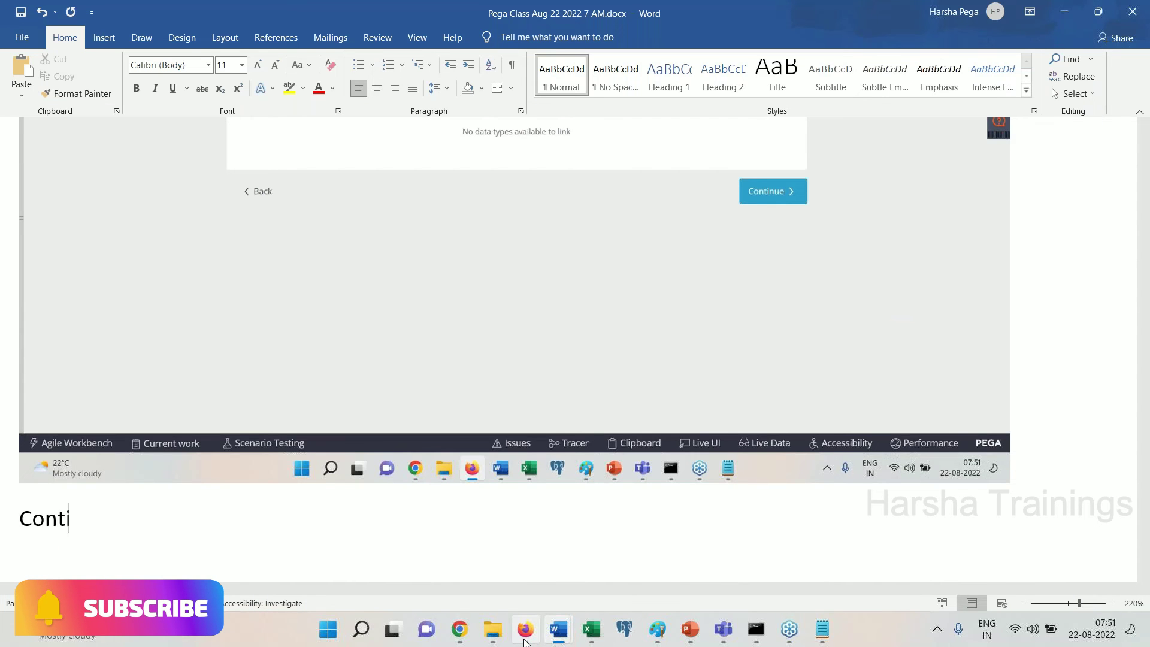
pyautogui.press('Return')
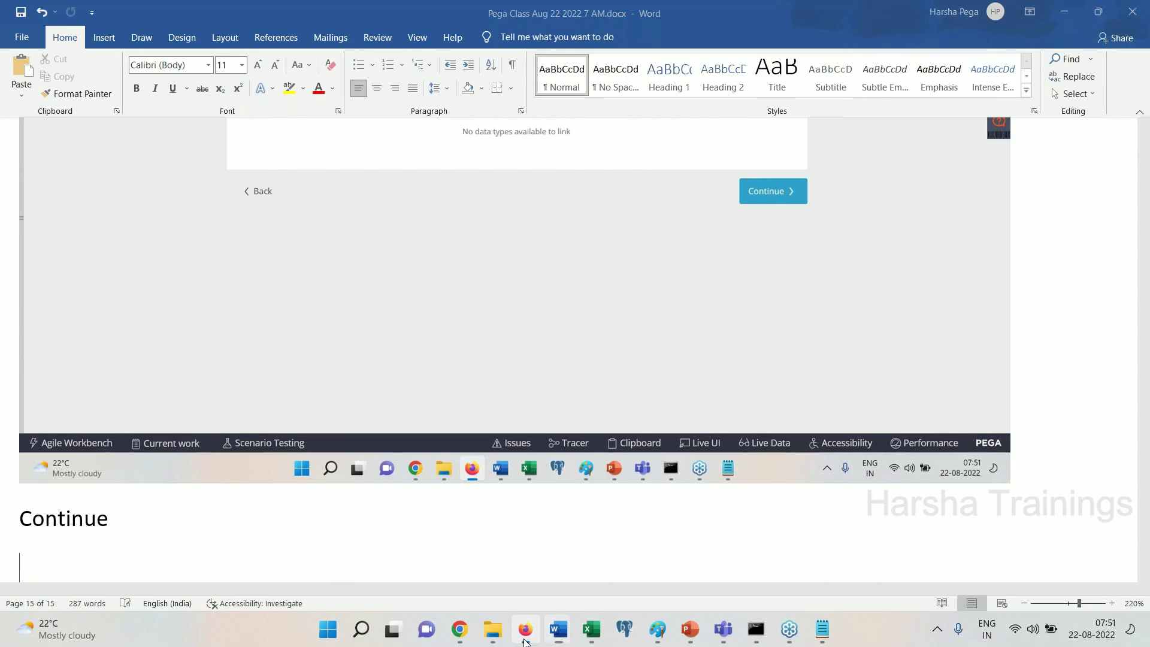
pyautogui.click(525, 638)
pyautogui.click(874, 308)
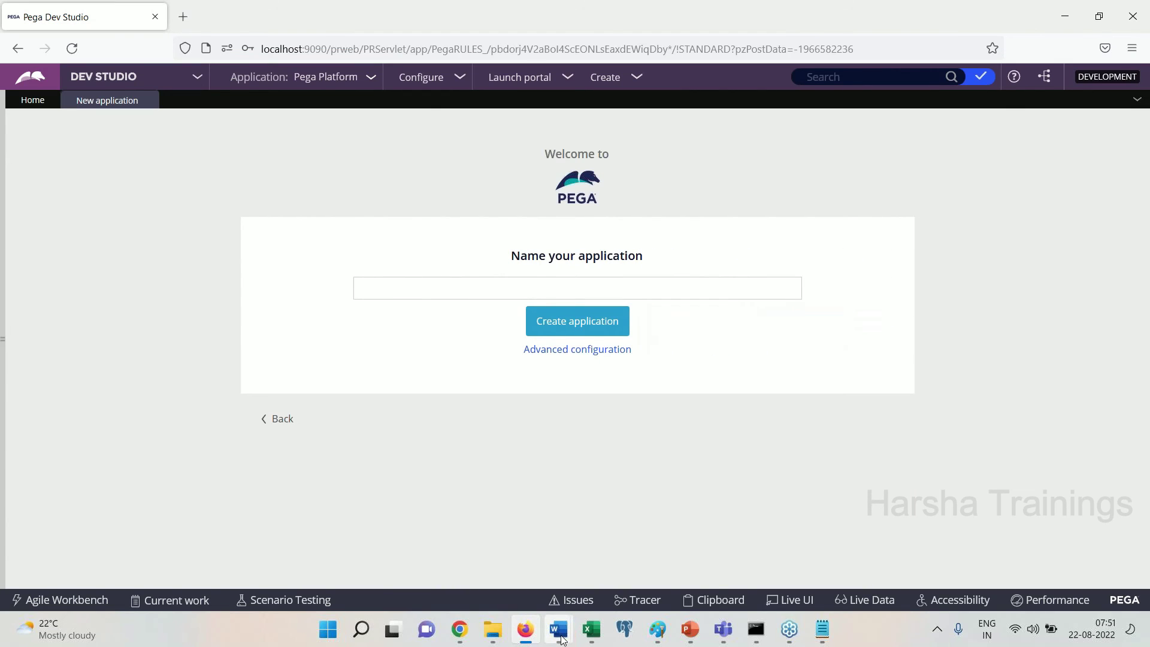
# - Paste the screenshot into Word and enter 'Bajaj Auto Insurance' as the application name
pyautogui.moveTo(558, 629)
pyautogui.click(672, 563)
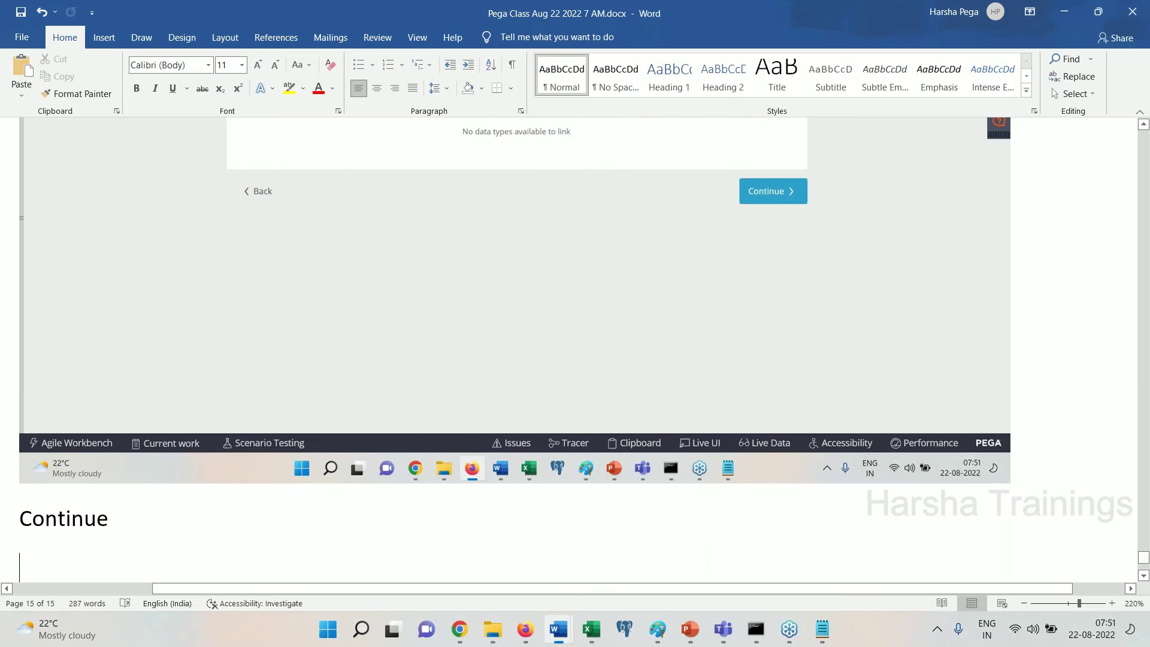
pyautogui.hotkey('ctrl', 'v')
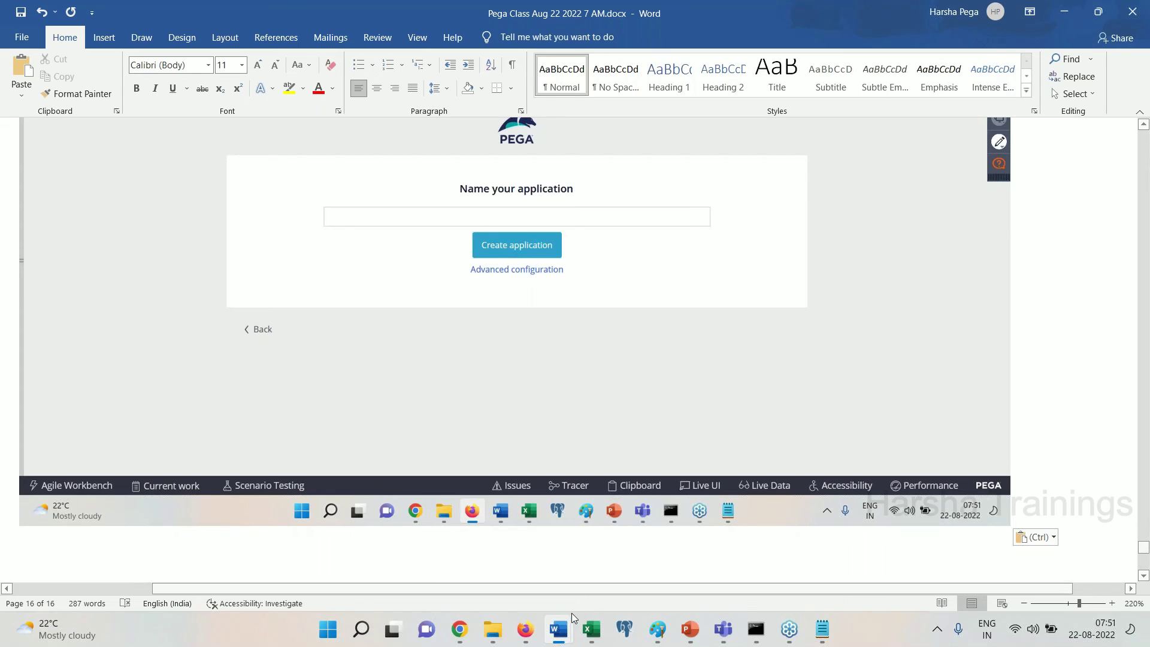
pyautogui.click(571, 612)
pyautogui.write('Bajaj Auto Insurnac')
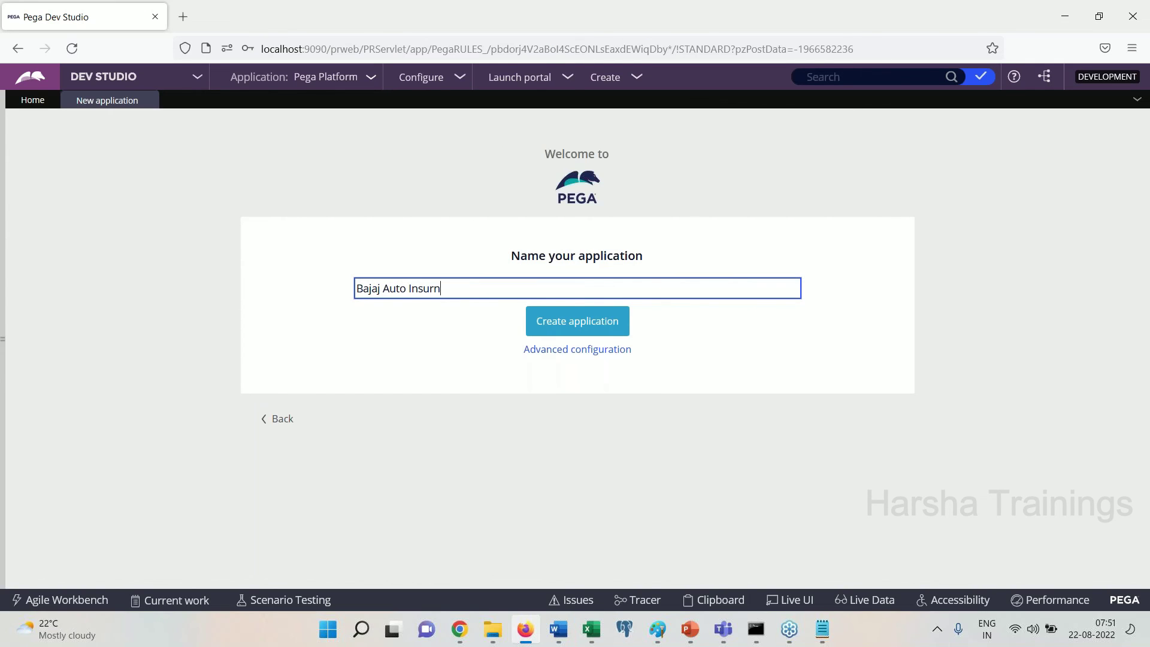
pyautogui.press('BackSpace')
pyautogui.press('BackSpace')
pyautogui.write('a')
pyautogui.press('BackSpace')
pyautogui.press('BackSpace')
pyautogui.write('ance')
pyautogui.press('Tab')
pyautogui.moveTo(357, 288); pyautogui.dragTo(462, 287)
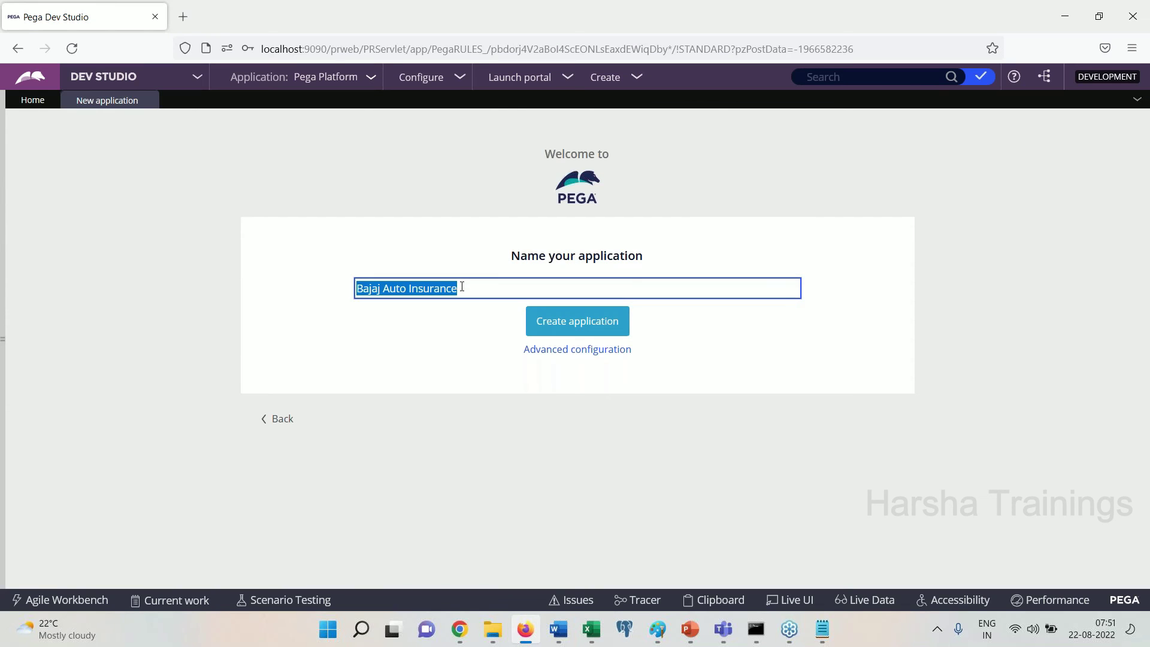
# - Paste the naming page screenshot and note 'Click on advanced configuration' in Word
pyautogui.click(526, 632)
pyautogui.hotkey('ctrl', 'v')
pyautogui.write('Click on advanced configuration')
pyautogui.press('Return')
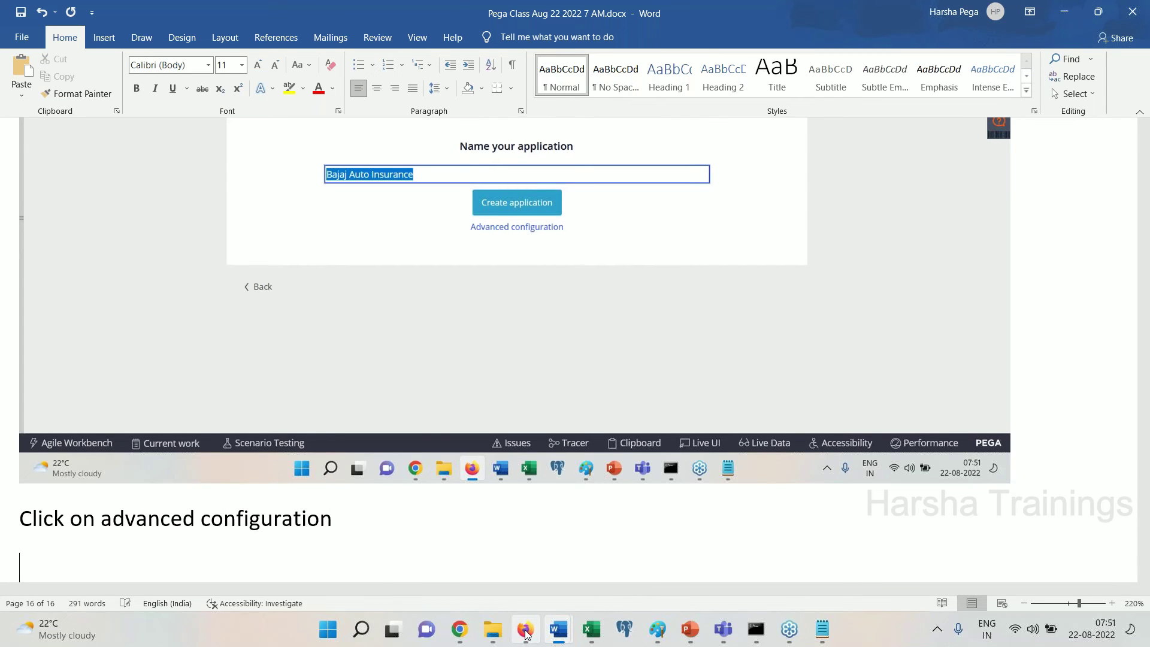
pyautogui.click(524, 630)
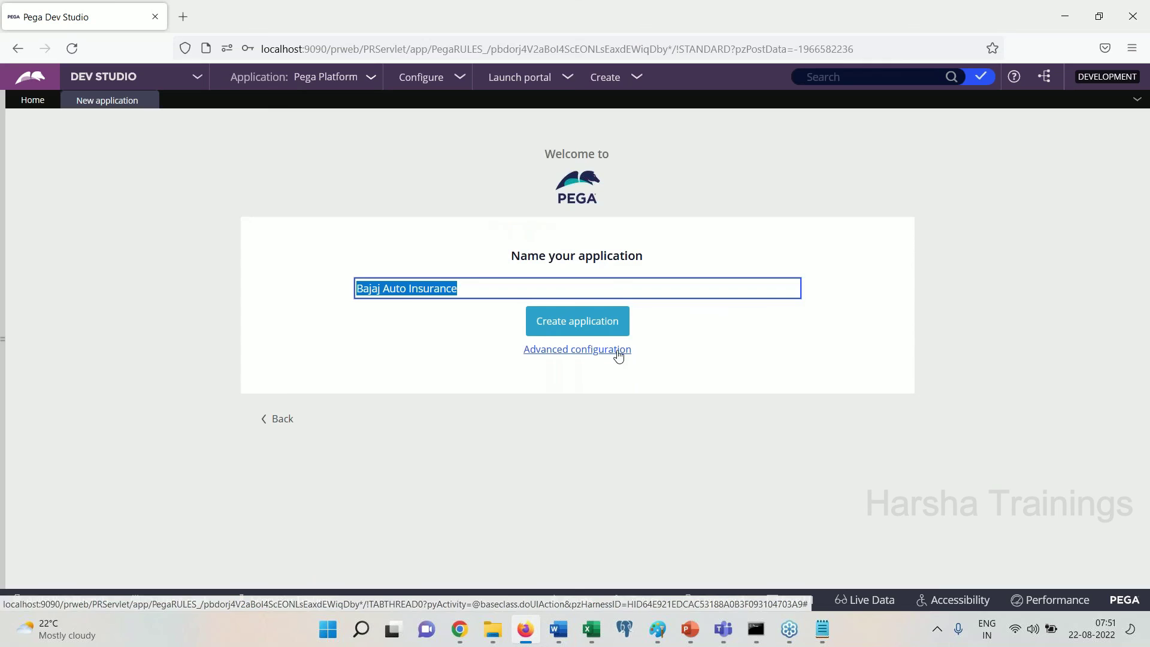
# - Open Advanced configuration and paste its screenshot into the Word notes
pyautogui.click(618, 356)
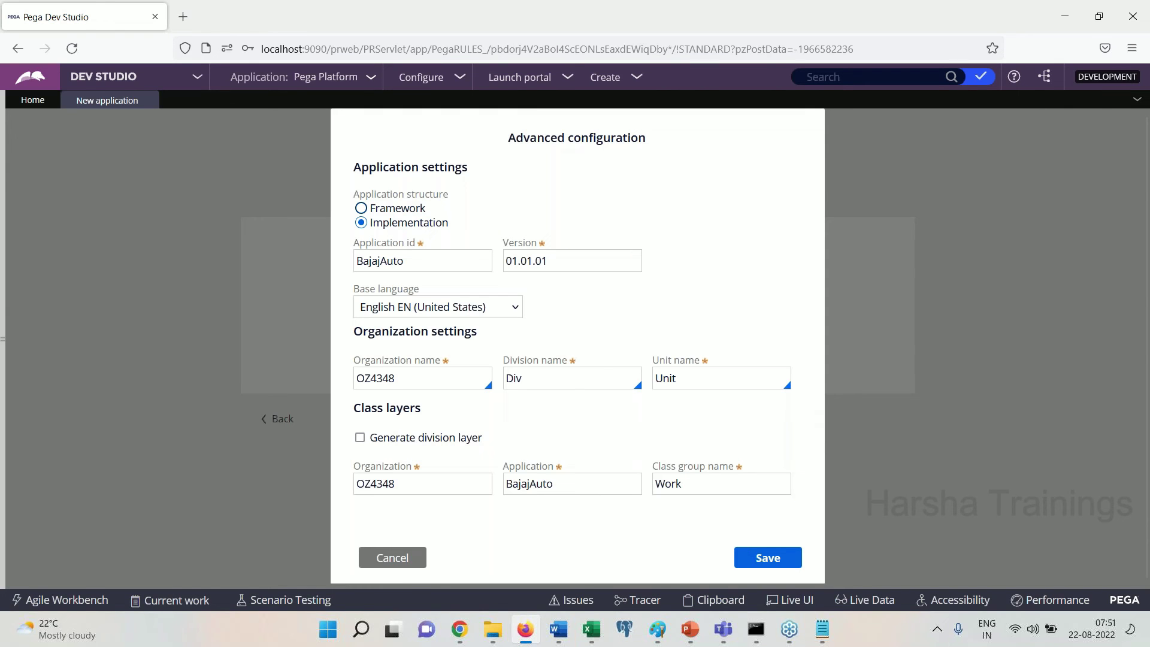
pyautogui.click(563, 633)
pyautogui.click(685, 554)
pyautogui.press('Return')
pyautogui.hotkey('ctrl', 'v')
pyautogui.click(526, 625)
# - Select the generated organization name OZ4348 and paste screenshots of it into Word
pyautogui.moveTo(370, 222); pyautogui.dragTo(463, 230)
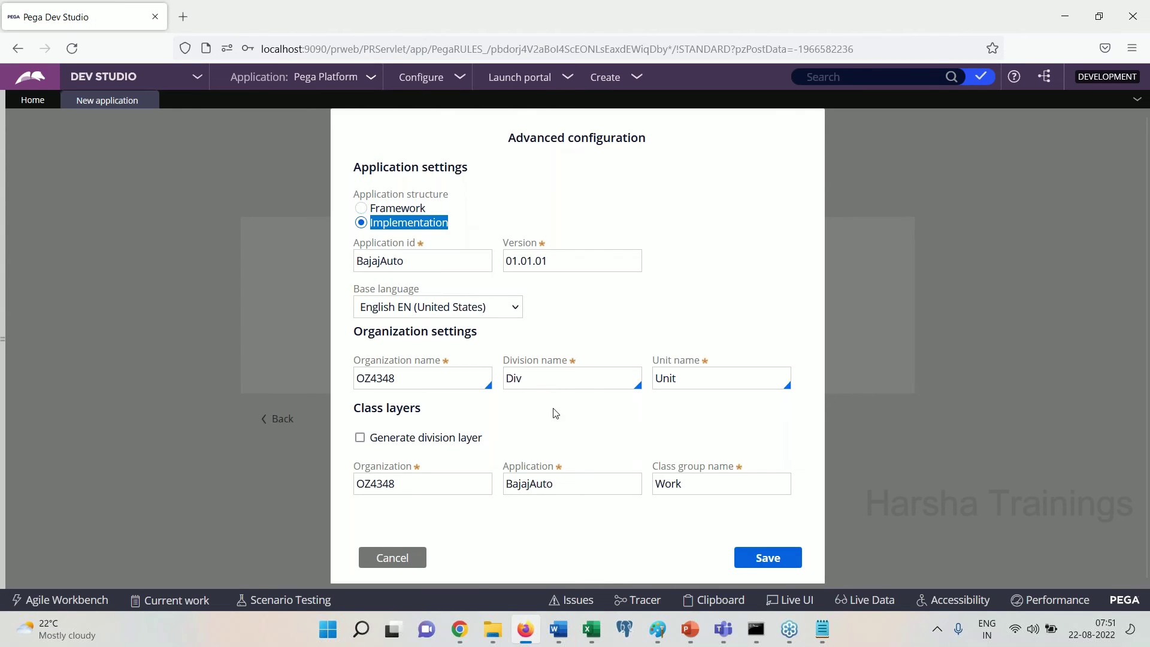
pyautogui.click(530, 626)
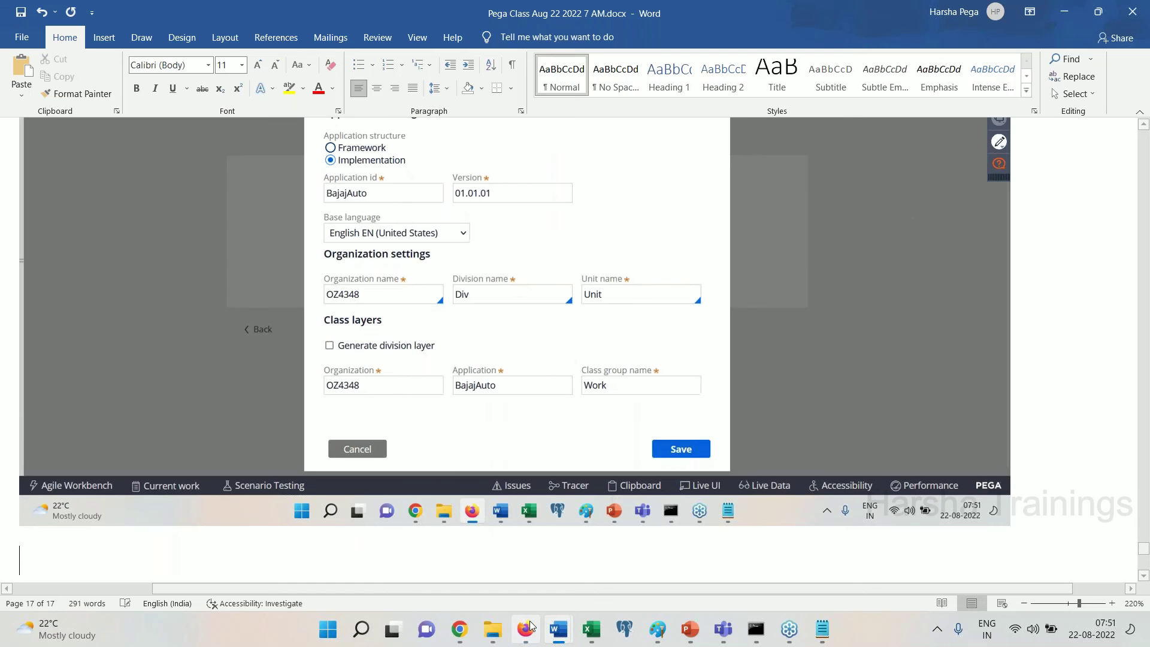
pyautogui.hotkey('ctrl', 'v')
pyautogui.click(530, 626)
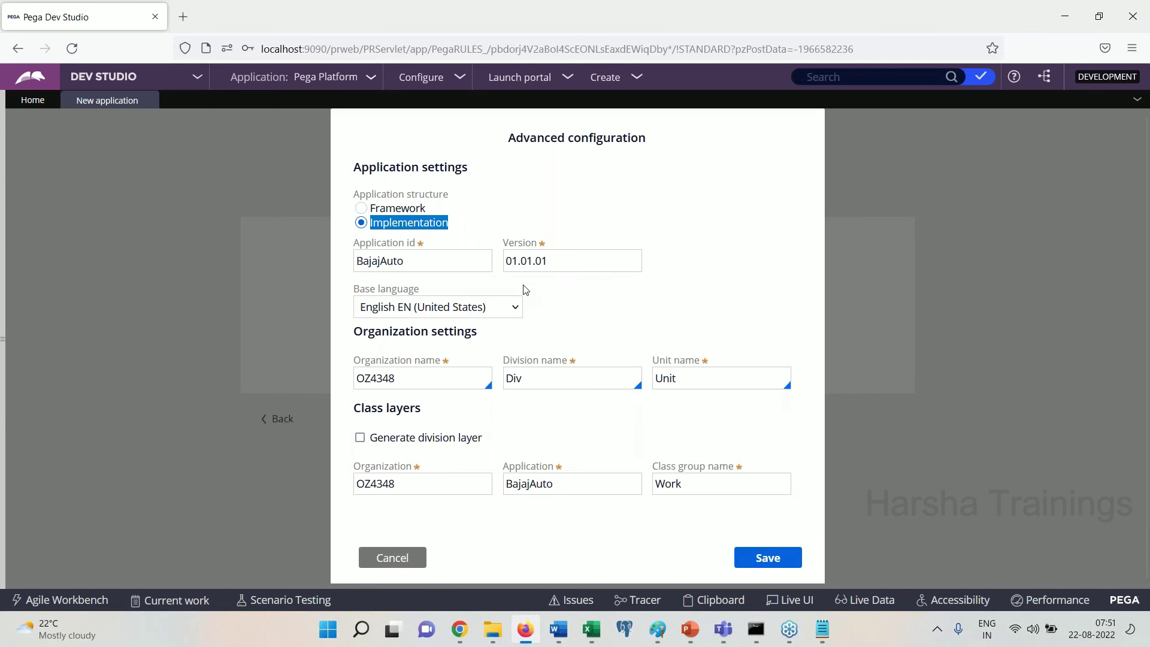
pyautogui.doubleClick(434, 381)
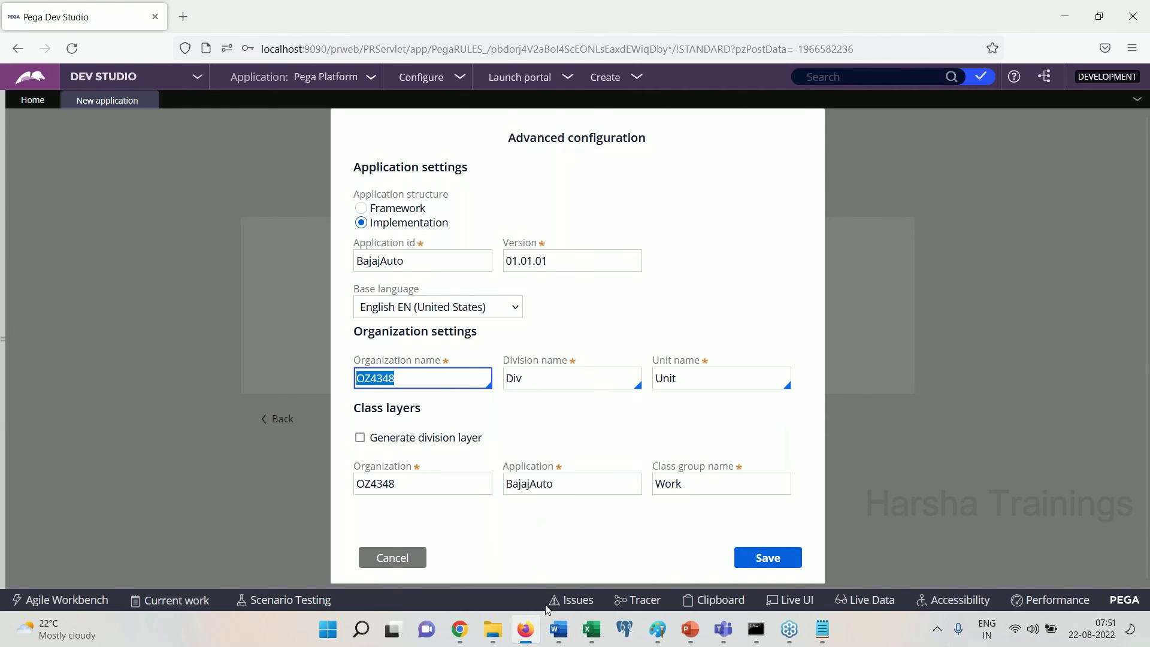
pyautogui.click(526, 628)
pyautogui.hotkey('ctrl', 'v')
# - Note that the random organization name will be removed, correcting 'exsiting' to 'existing'
pyautogui.press('Return')
pyautogui.write('A ram')
pyautogui.press('BackSpace')
pyautogui.write('ndom')
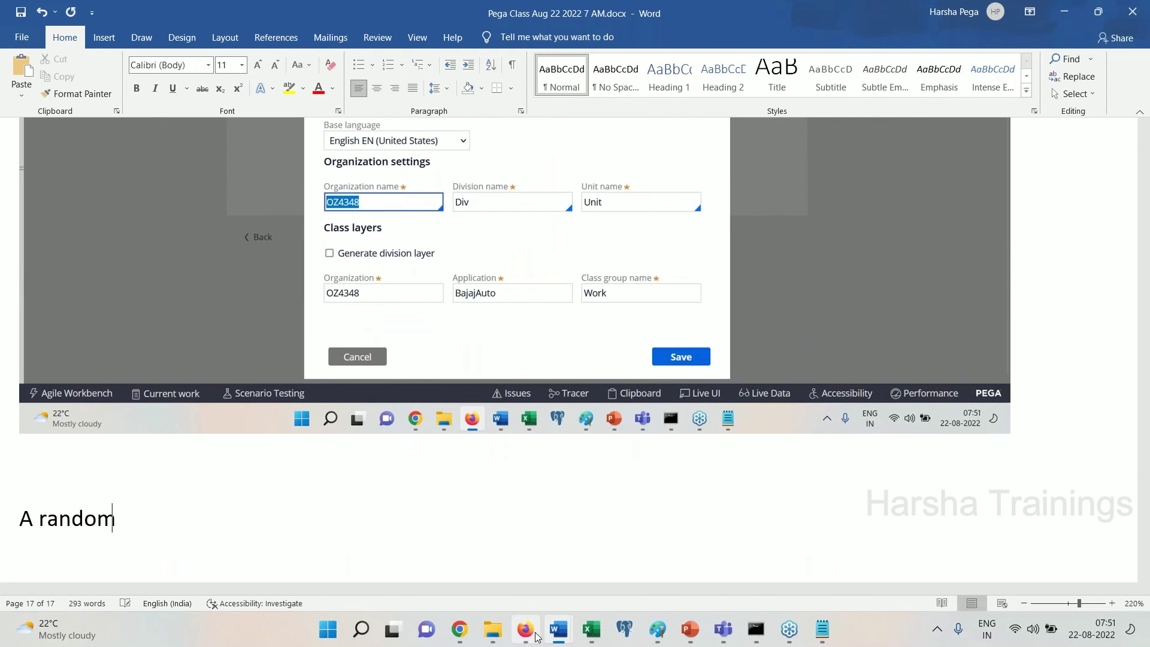
pyautogui.write(' organization n')
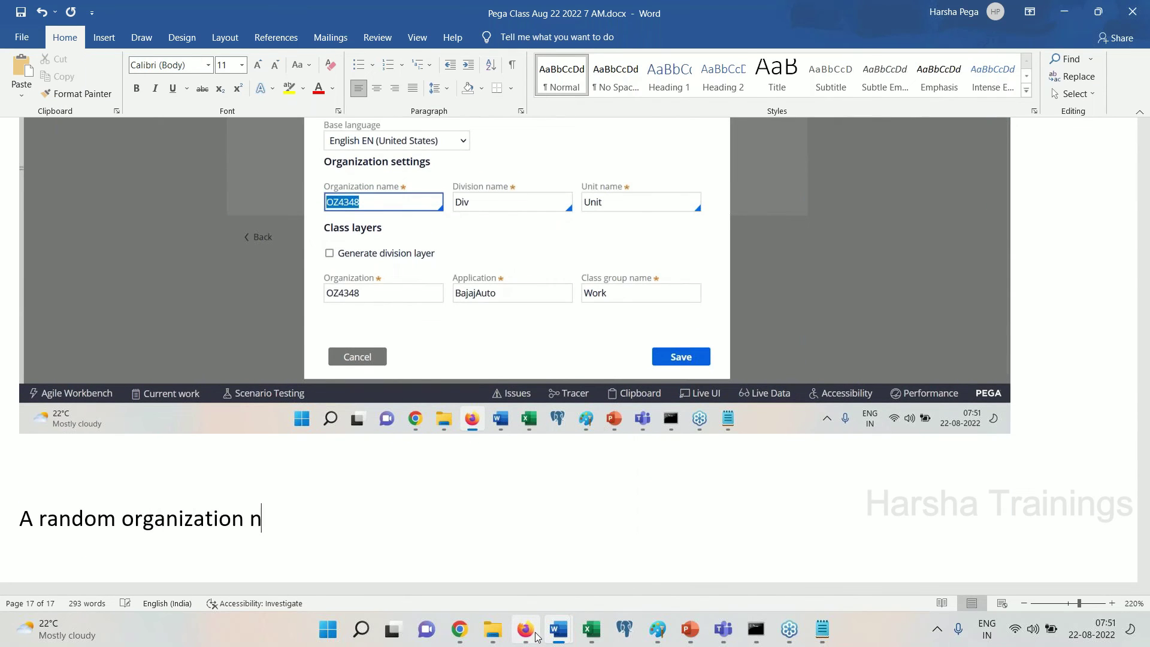
pyautogui.write('ame has been ge')
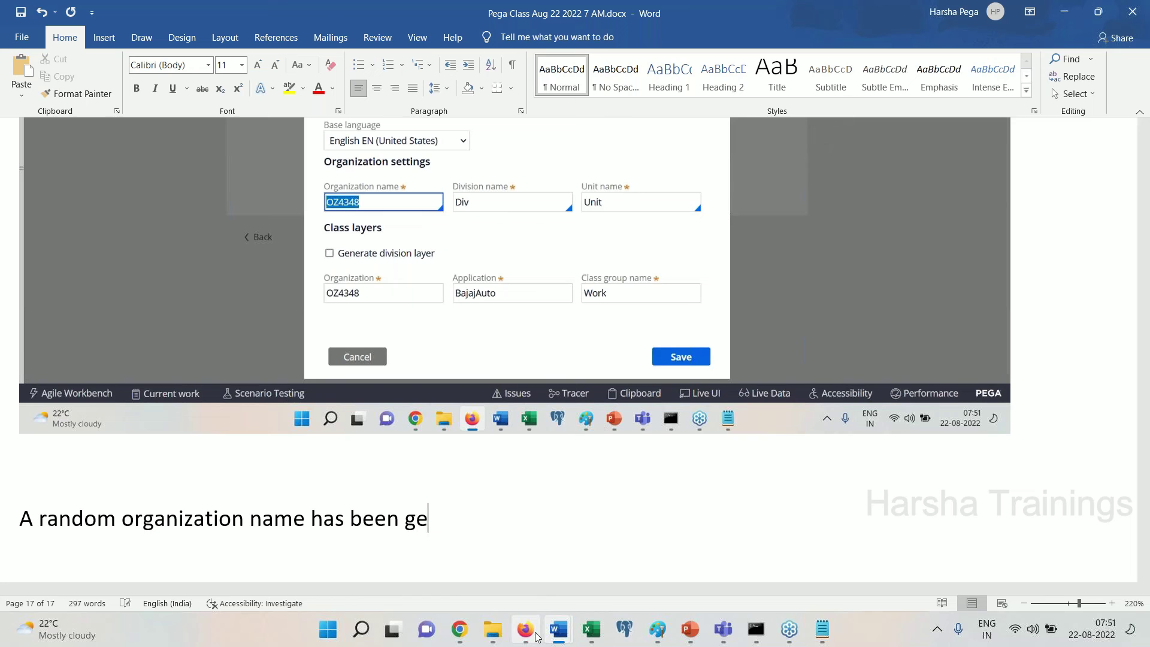
pyautogui.write('nerated, ')
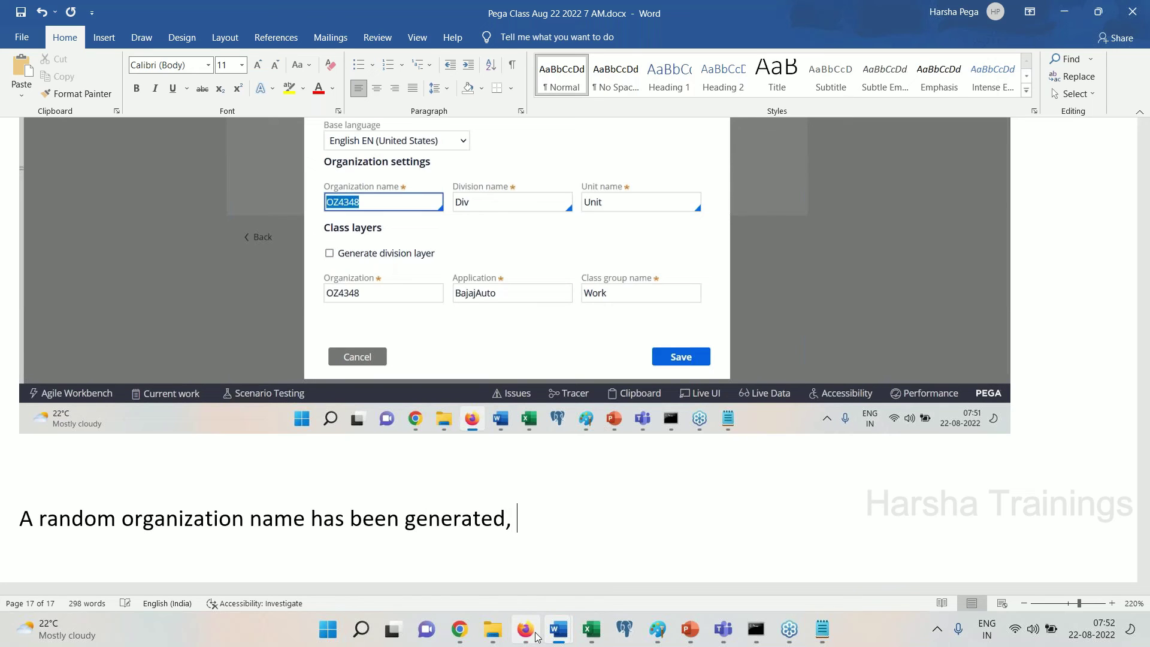
pyautogui.write('lets remove that')
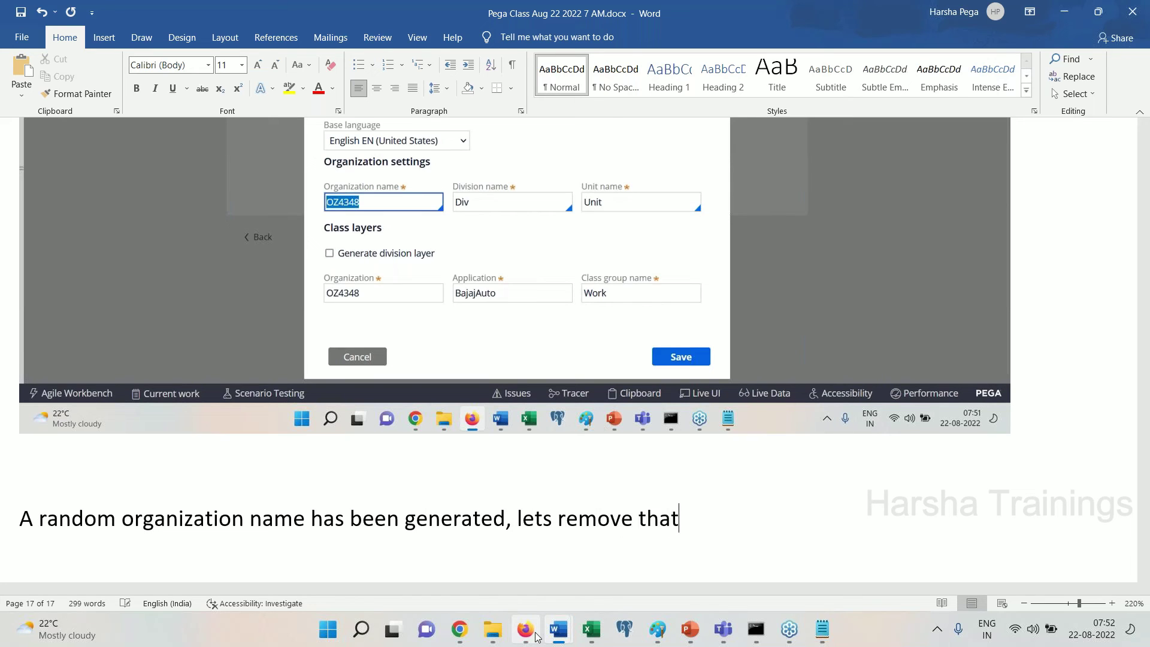
pyautogui.write(' and choose ex')
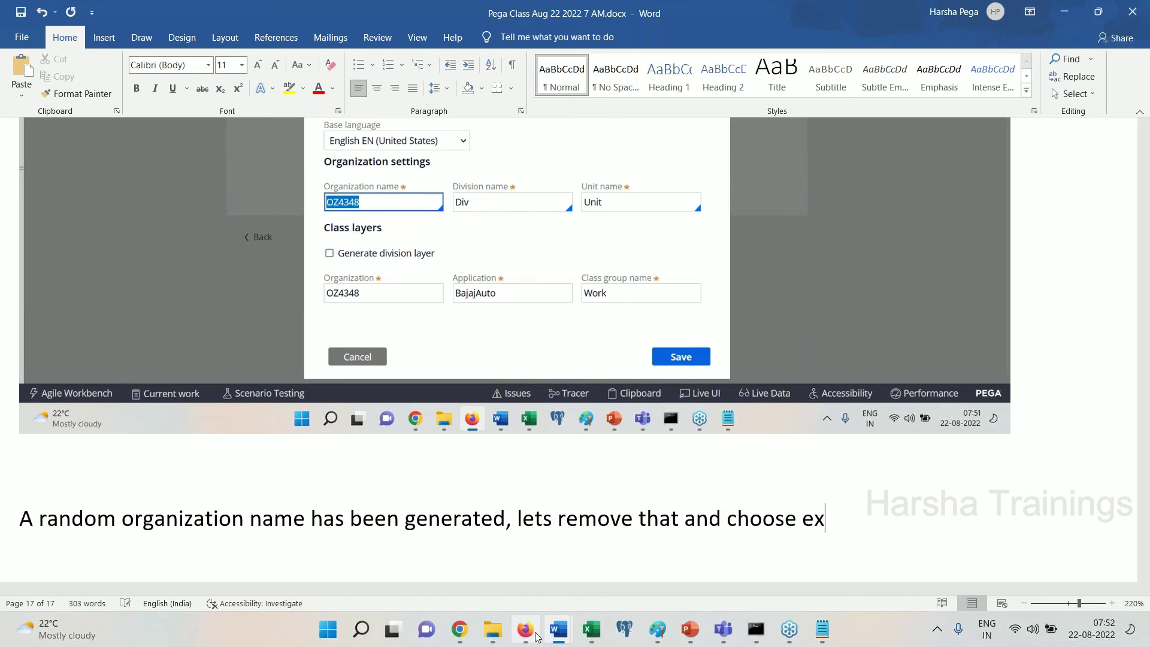
pyautogui.write('siting Organization')
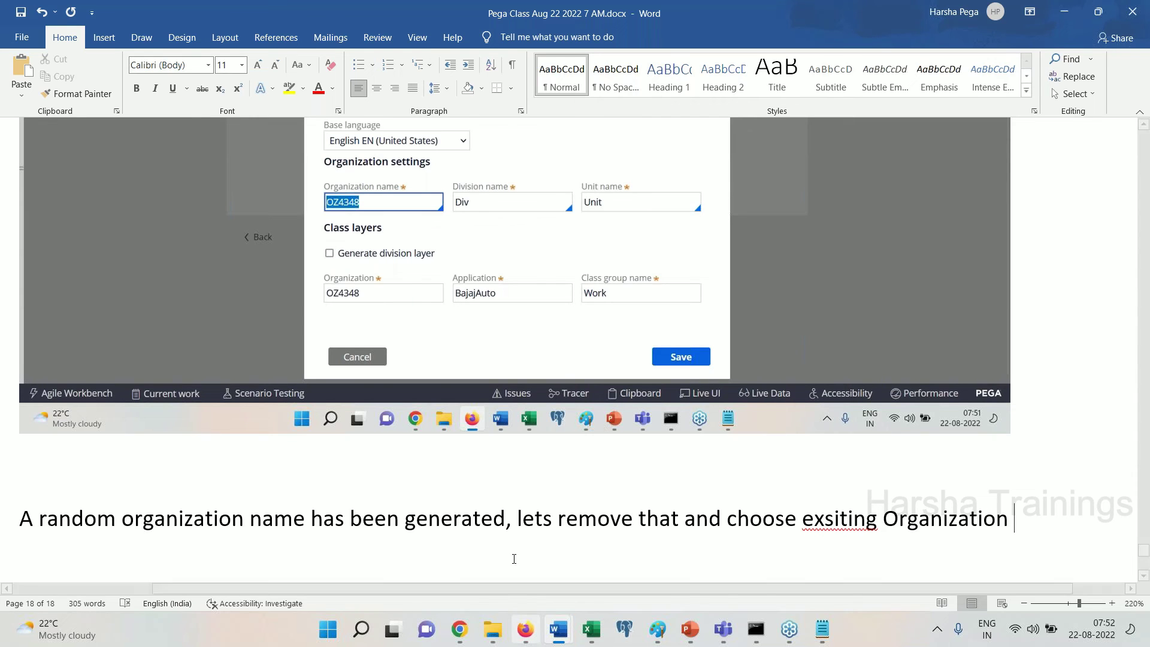
pyautogui.rightClick(815, 518)
pyautogui.click(821, 228)
# - Add that 'Bajaj' was created with the FW application, then clear OZ4348 in Pega
pyautogui.press('End')
pyautogui.write('"Bajaj')
pyautogui.write('" whihc')
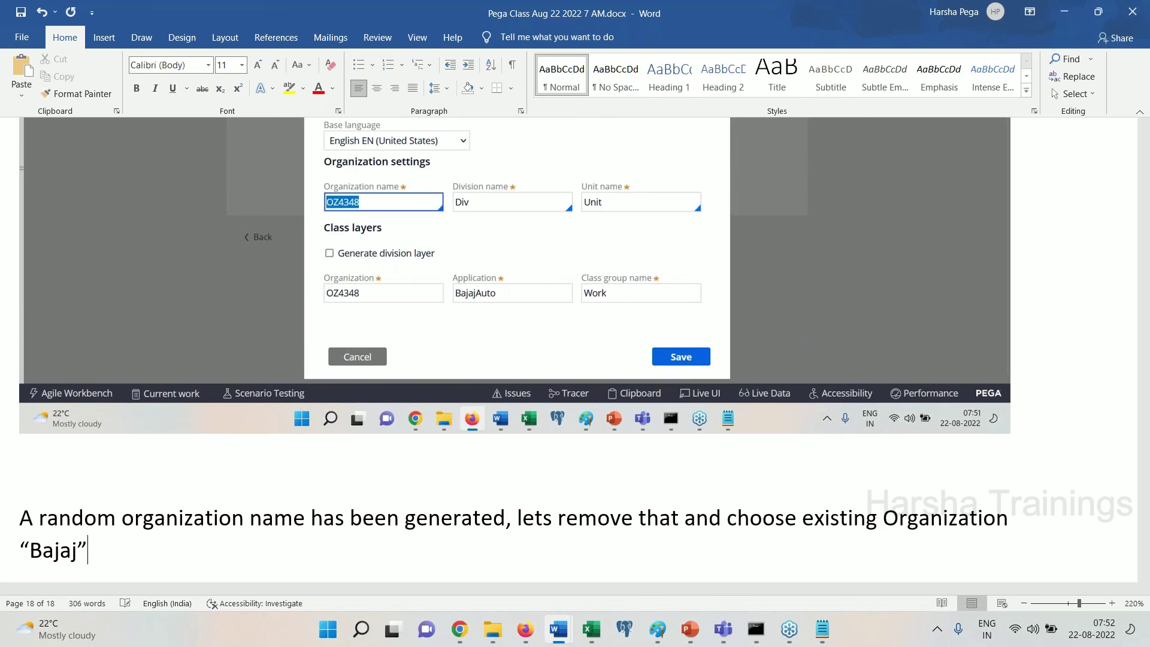
pyautogui.press('BackSpace')
pyautogui.press('BackSpace')
pyautogui.write('ch was be')
pyautogui.press('BackSpace')
pyautogui.write('as been cr')
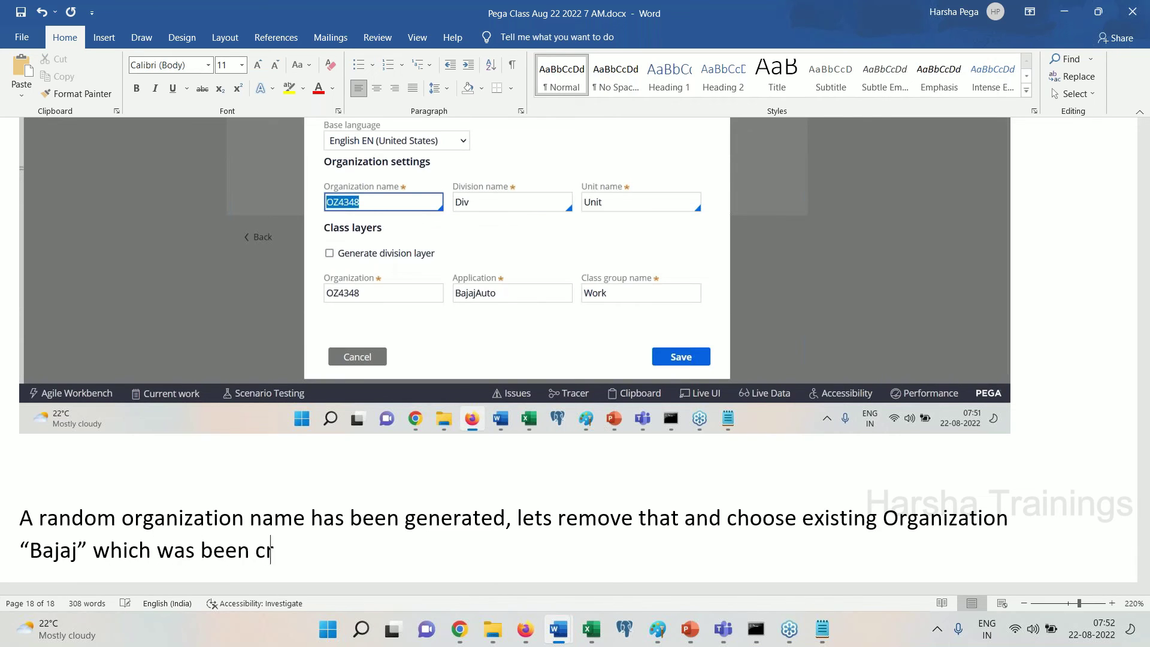
pyautogui.write('eated whi')
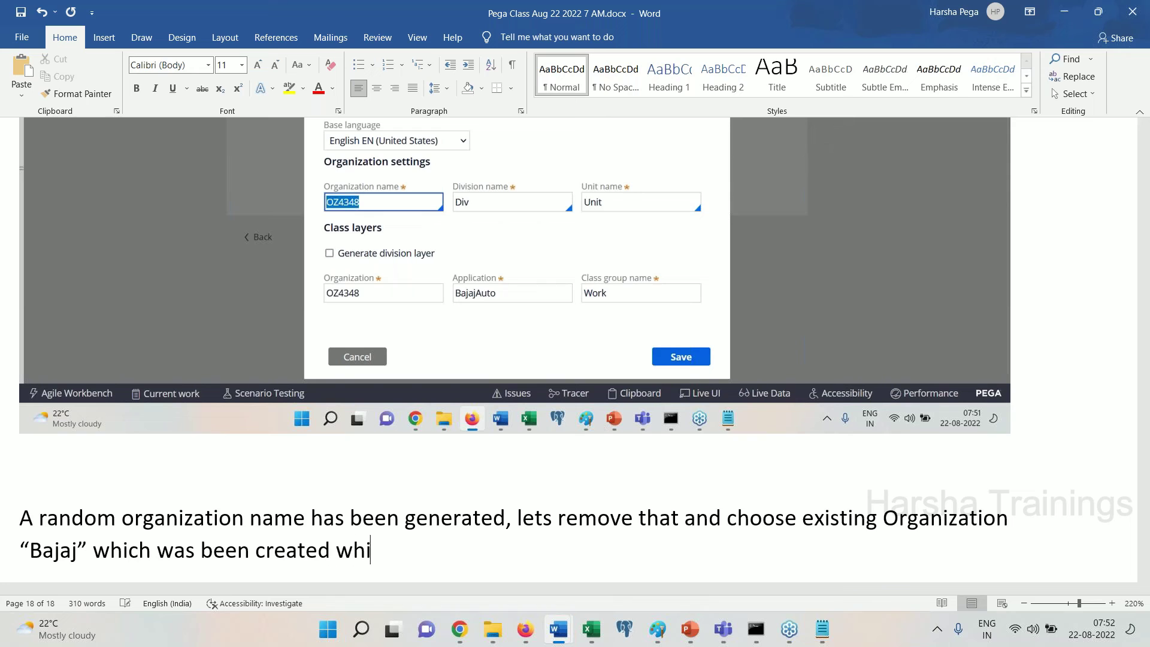
pyautogui.write('le FW appl')
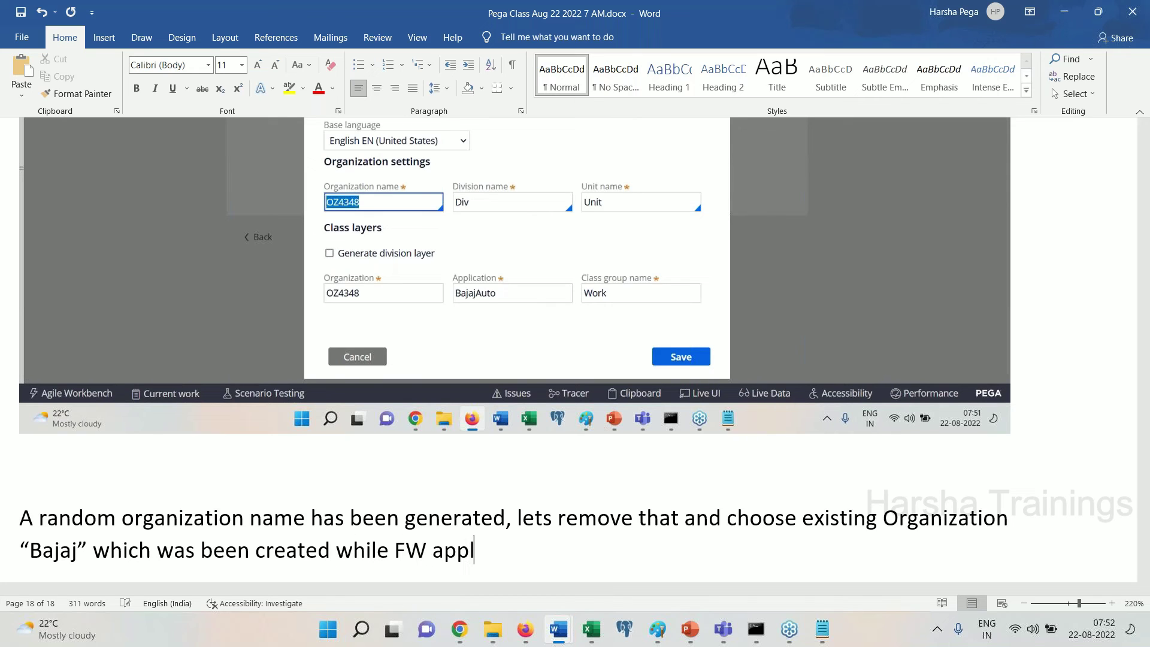
pyautogui.write('ciation got created.')
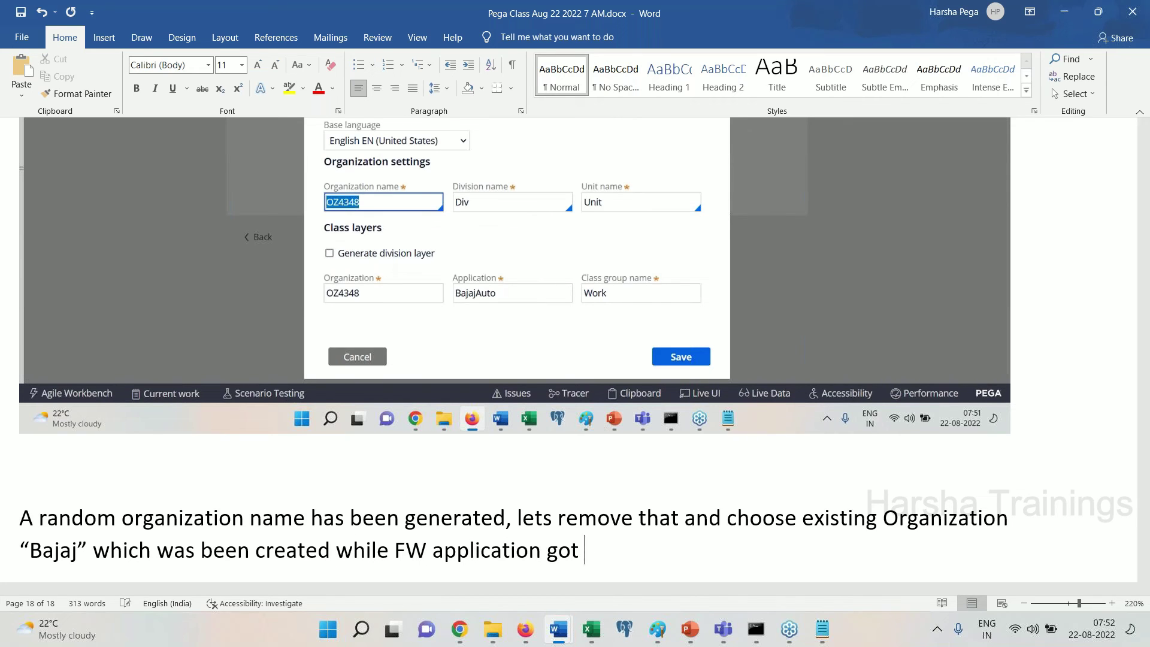
pyautogui.press('Return')
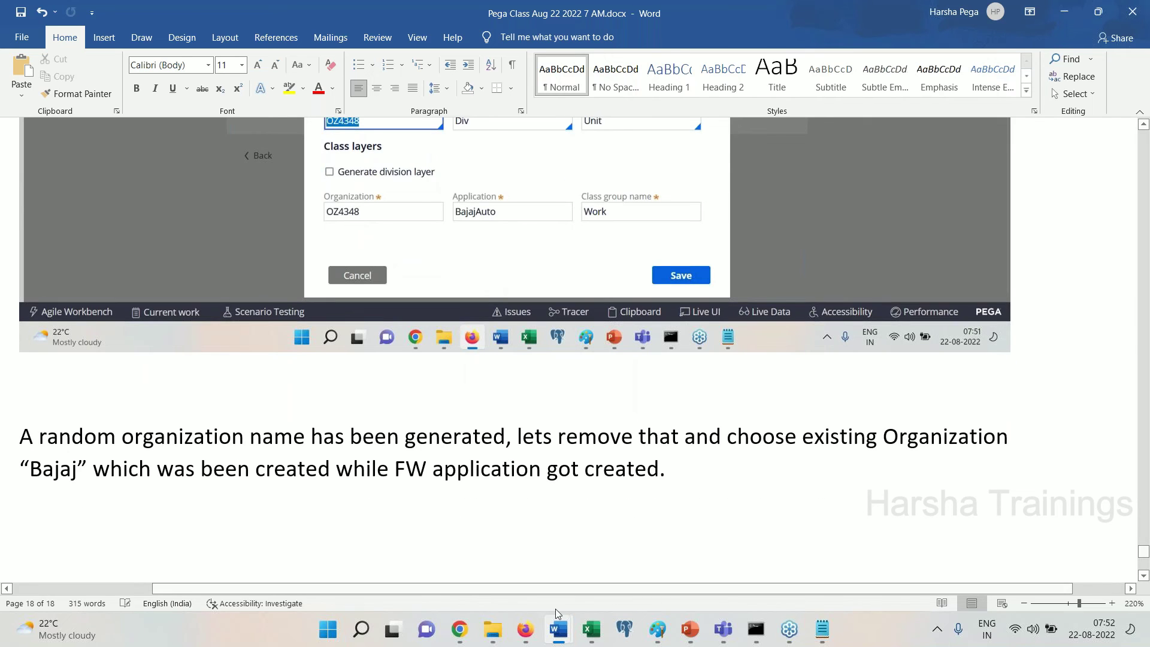
pyautogui.click(525, 629)
pyautogui.press('BackSpace')
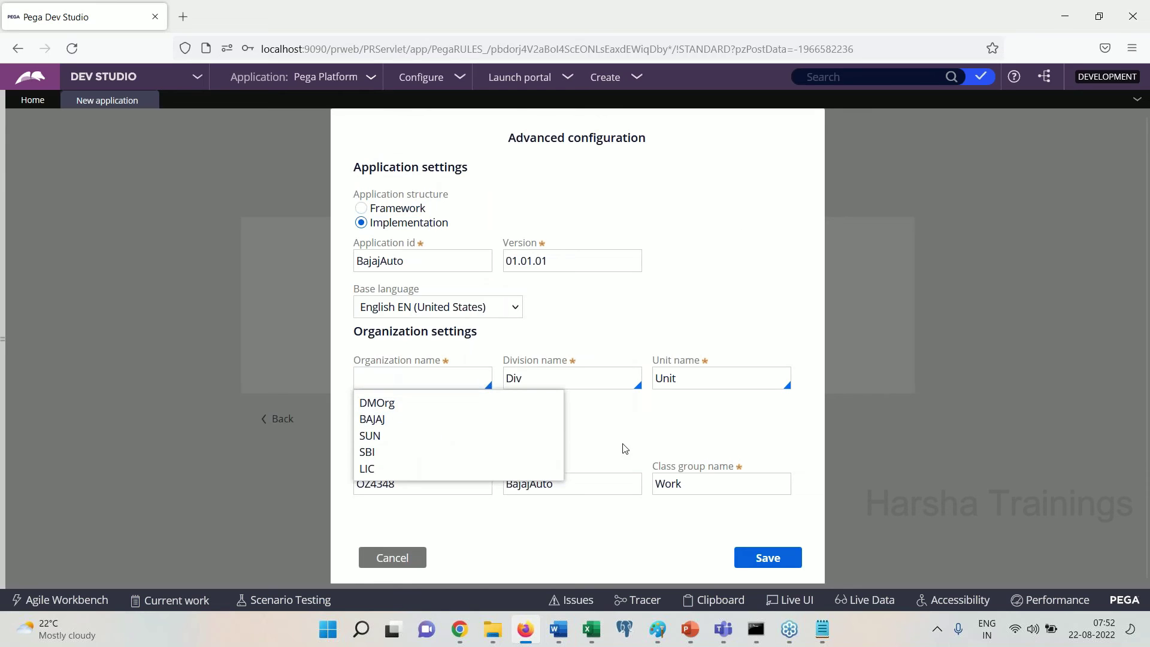
# - Choose the existing BAJAJ organization from the Organization name suggestion list
pyautogui.click(532, 378)
pyautogui.click(409, 378)
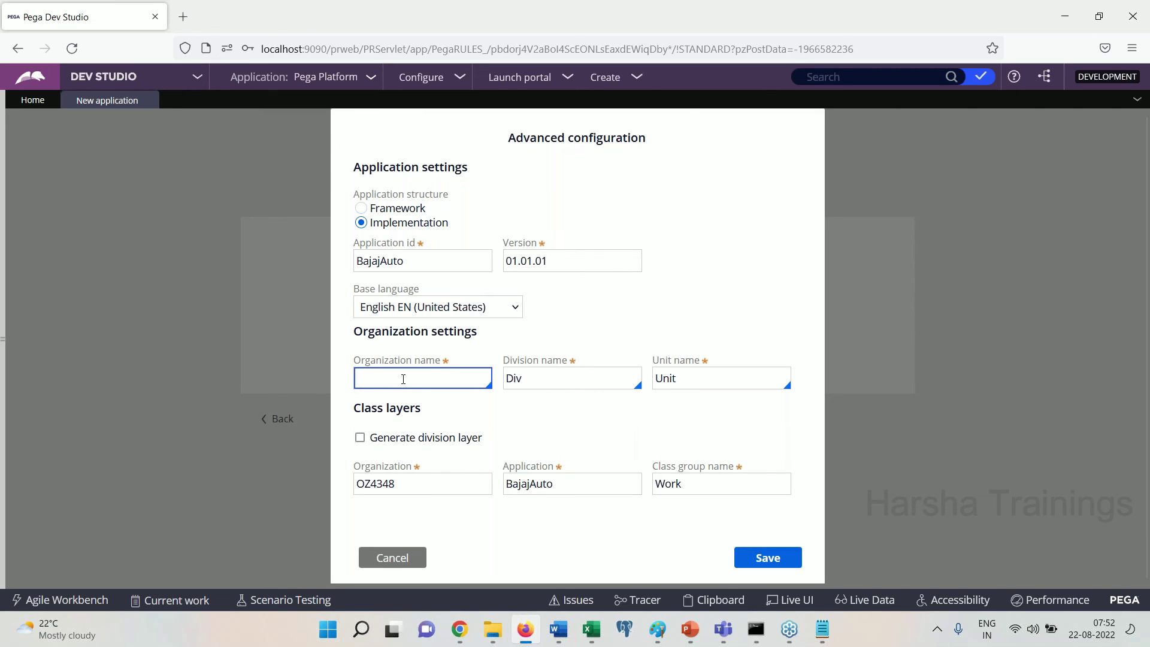
pyautogui.click(403, 379)
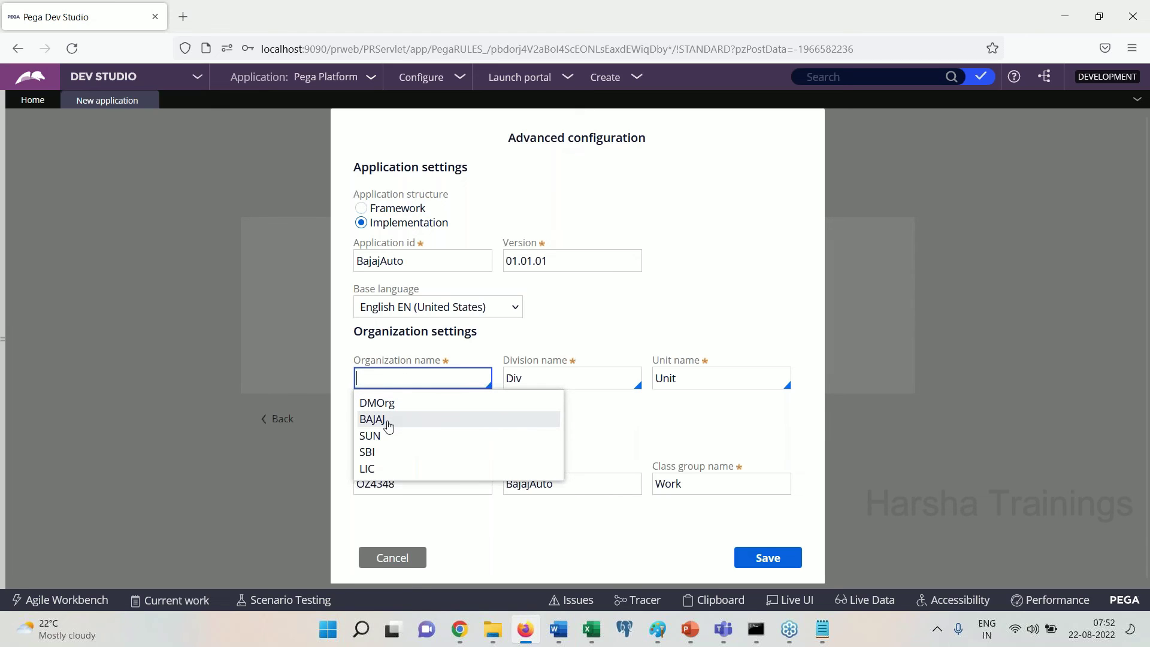
pyautogui.click(443, 425)
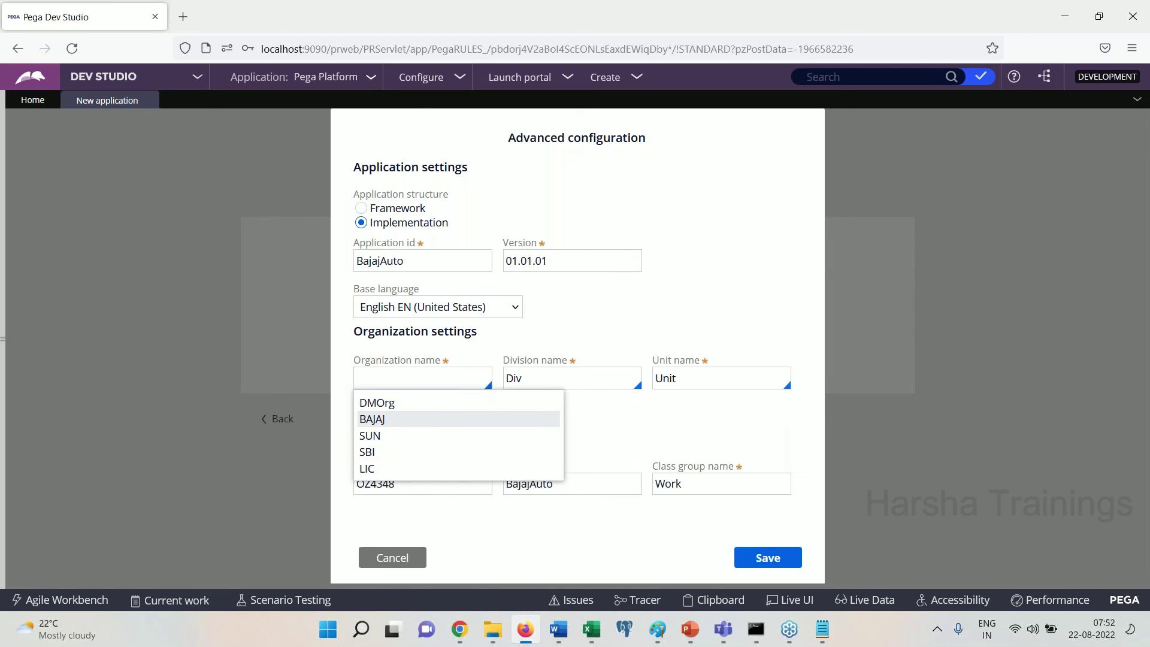
pyautogui.click(535, 631)
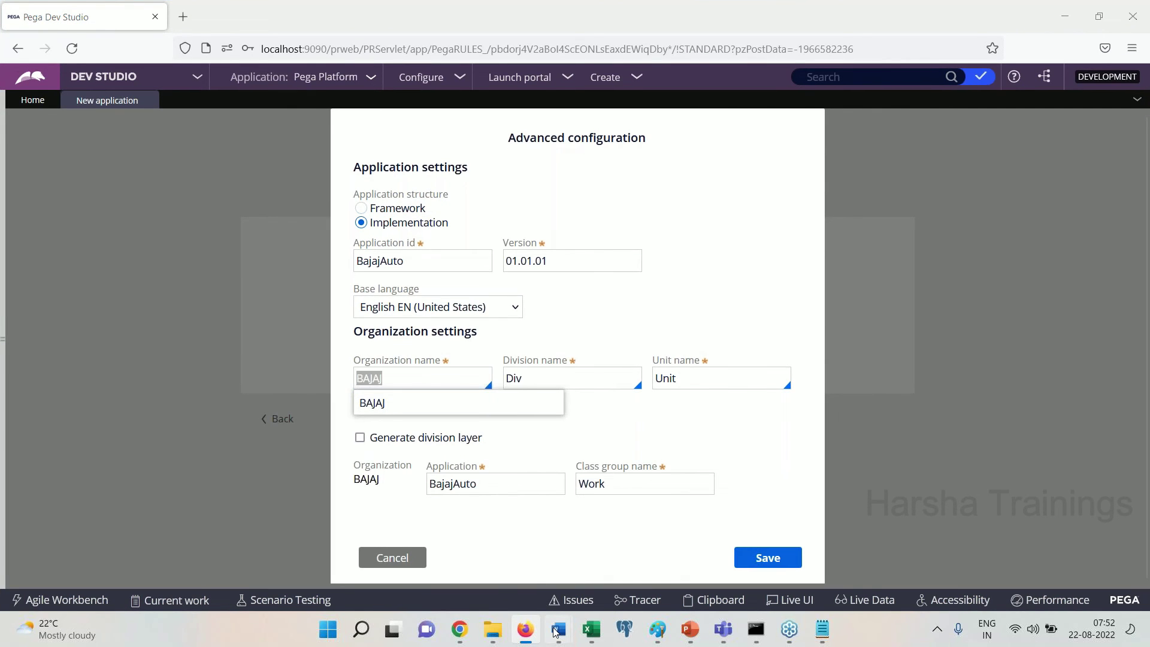
# - Paste the BAJAJ screenshot into Word and note 'Save.'
pyautogui.click(555, 631)
pyautogui.hotkey('ctrl', 'v')
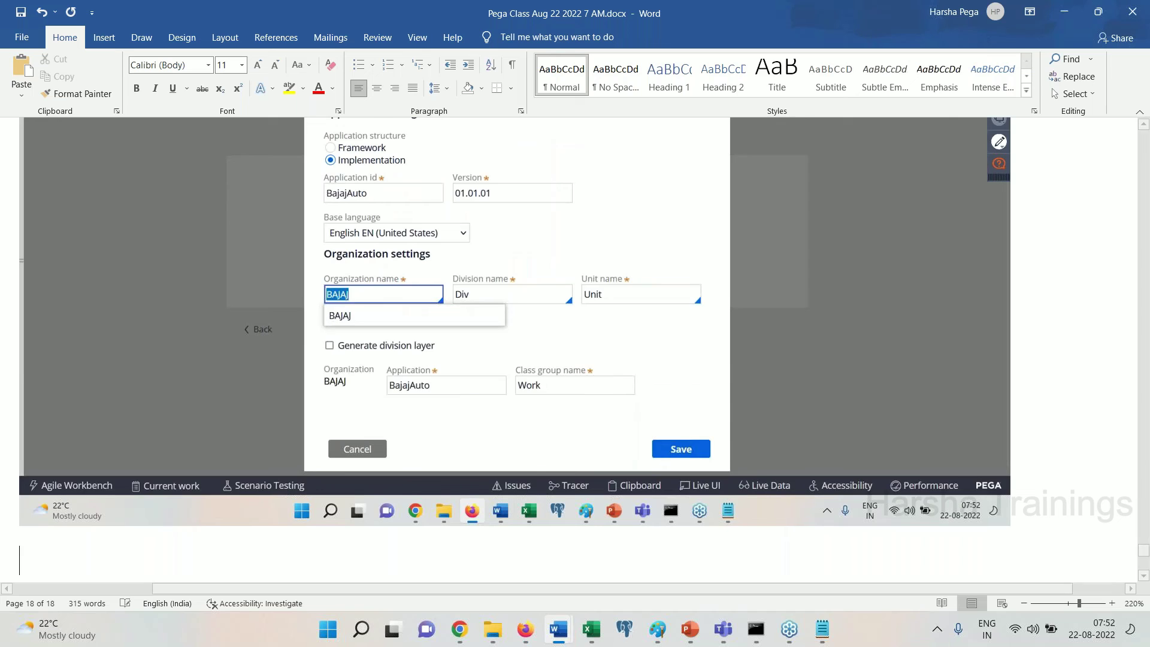
pyautogui.press('Return')
pyautogui.write('Save.')
pyautogui.press('Return')
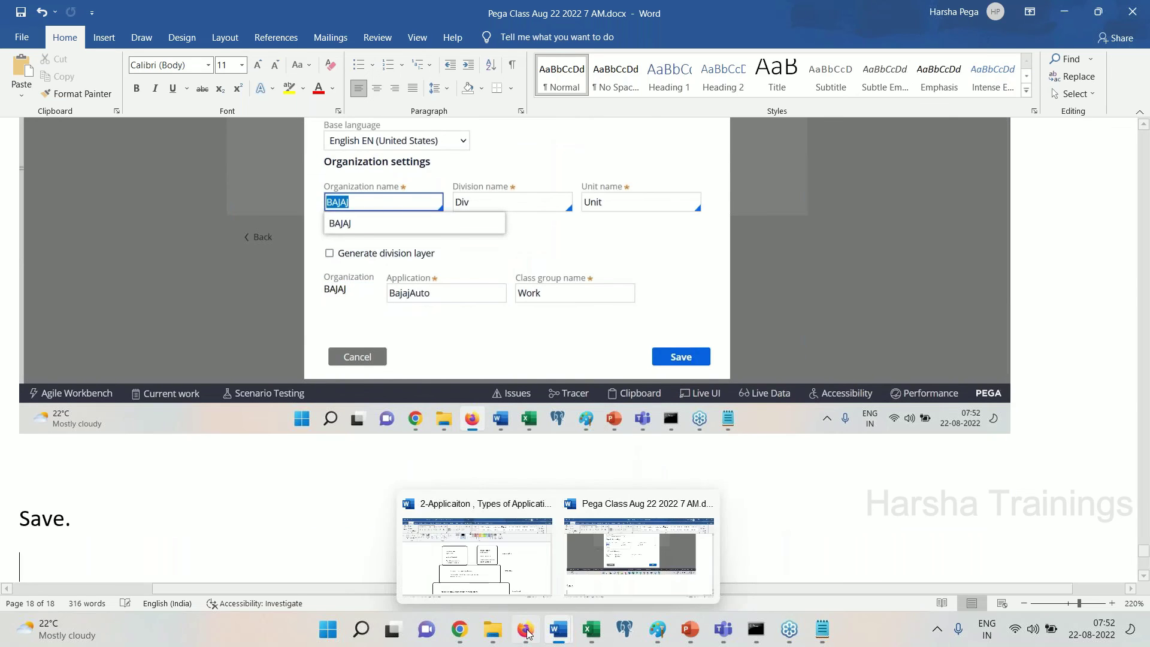
pyautogui.click(525, 629)
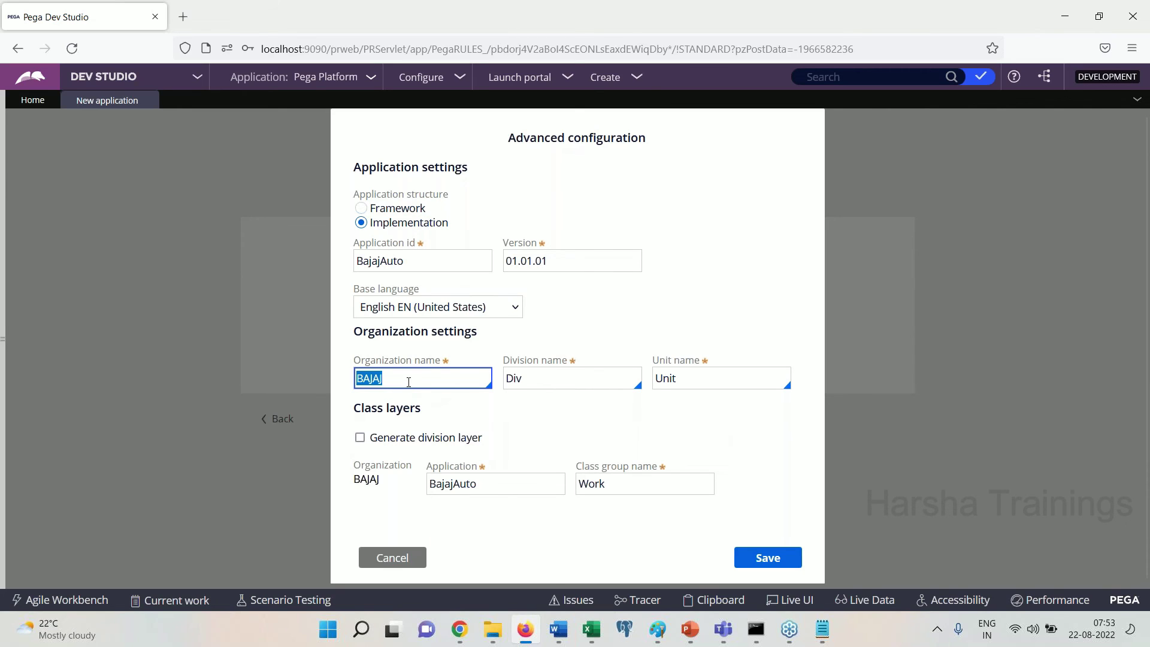
# - Paste the naming screenshot into the class notes and note 'Click on create application'
pyautogui.click(557, 634)
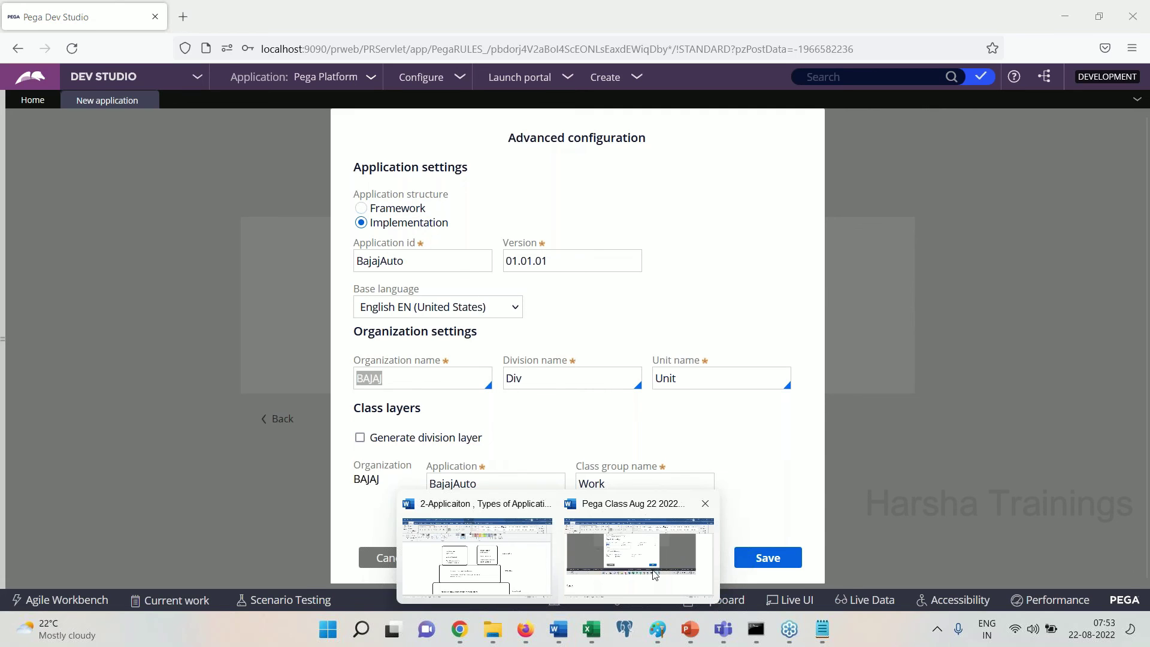
pyautogui.click(653, 572)
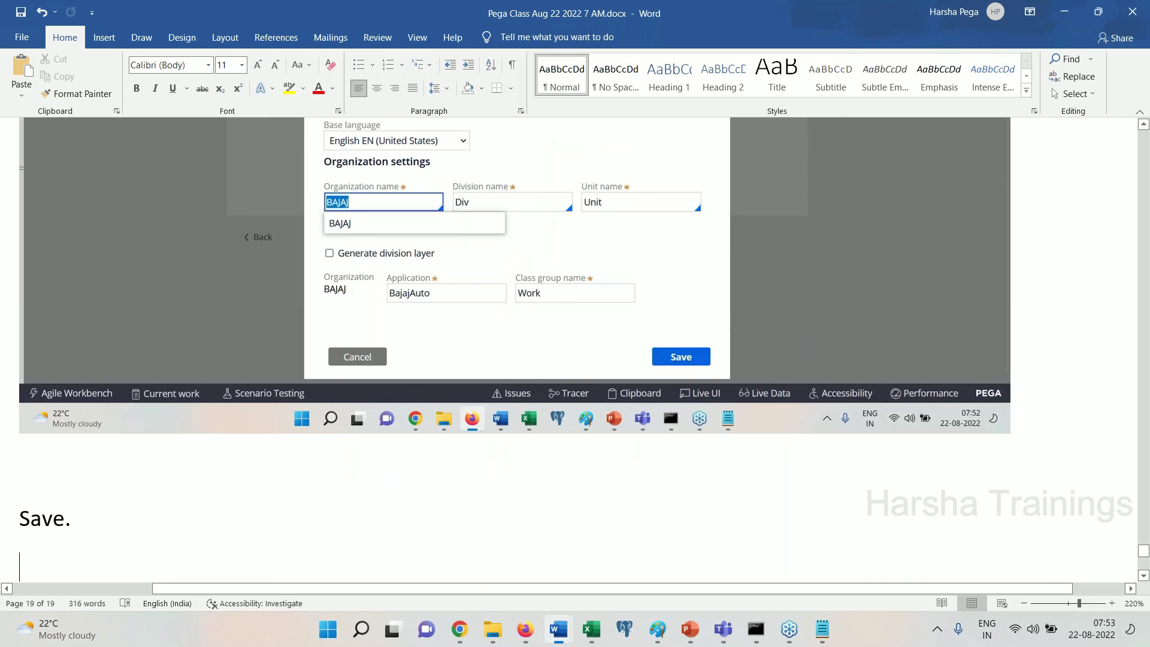
pyautogui.click(530, 639)
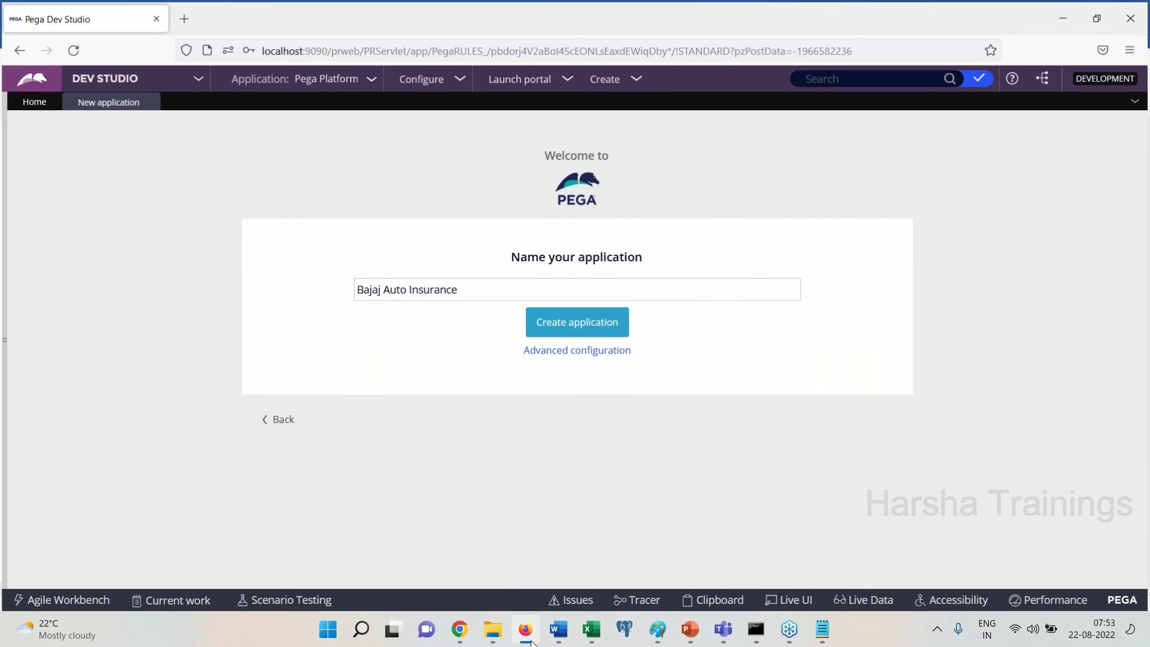
pyautogui.click(526, 630)
pyautogui.hotkey('ctrl', 'v')
pyautogui.press('Return')
pyautogui.write('Click on create ap')
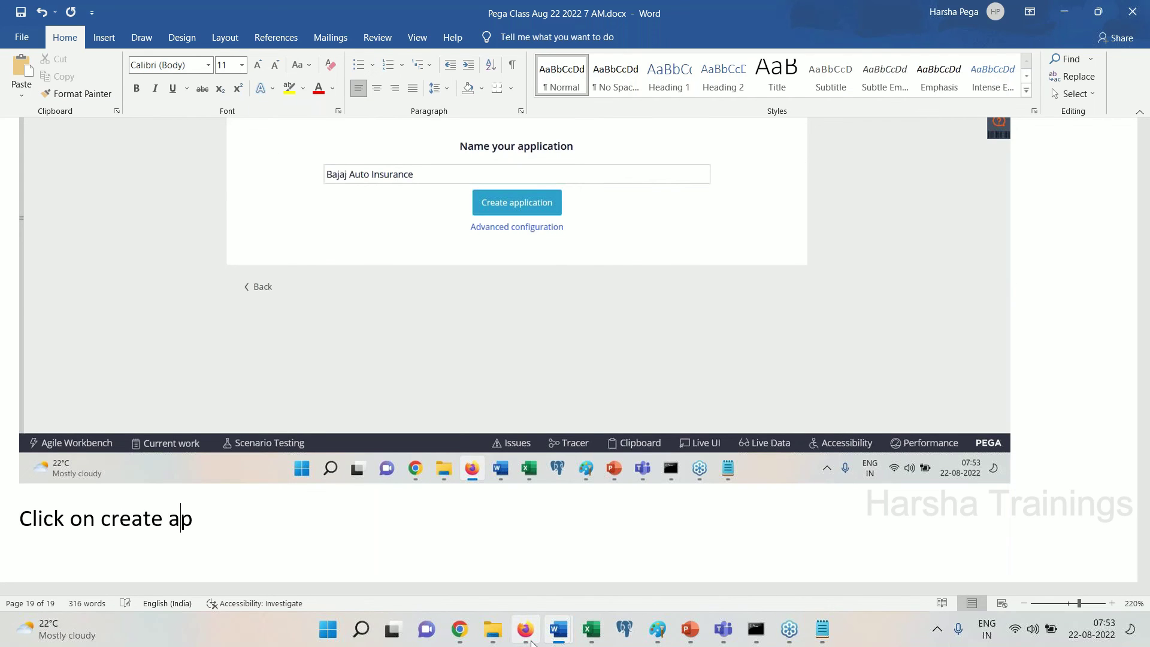
pyautogui.write('plciation')
pyautogui.press('Return')
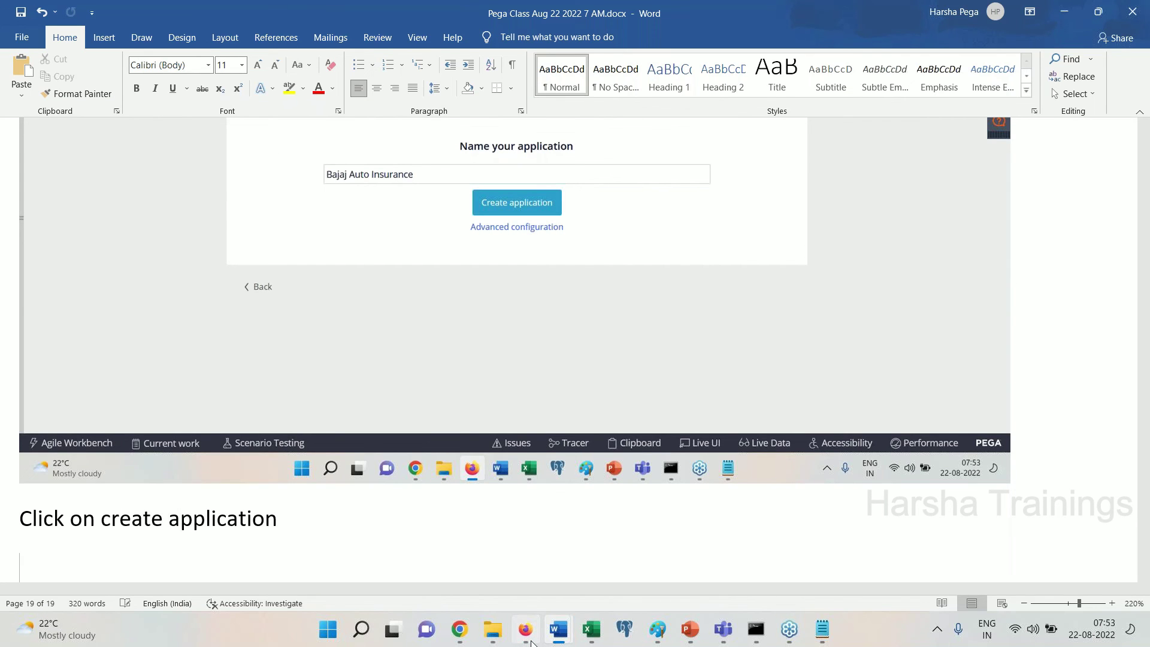
pyautogui.click(531, 639)
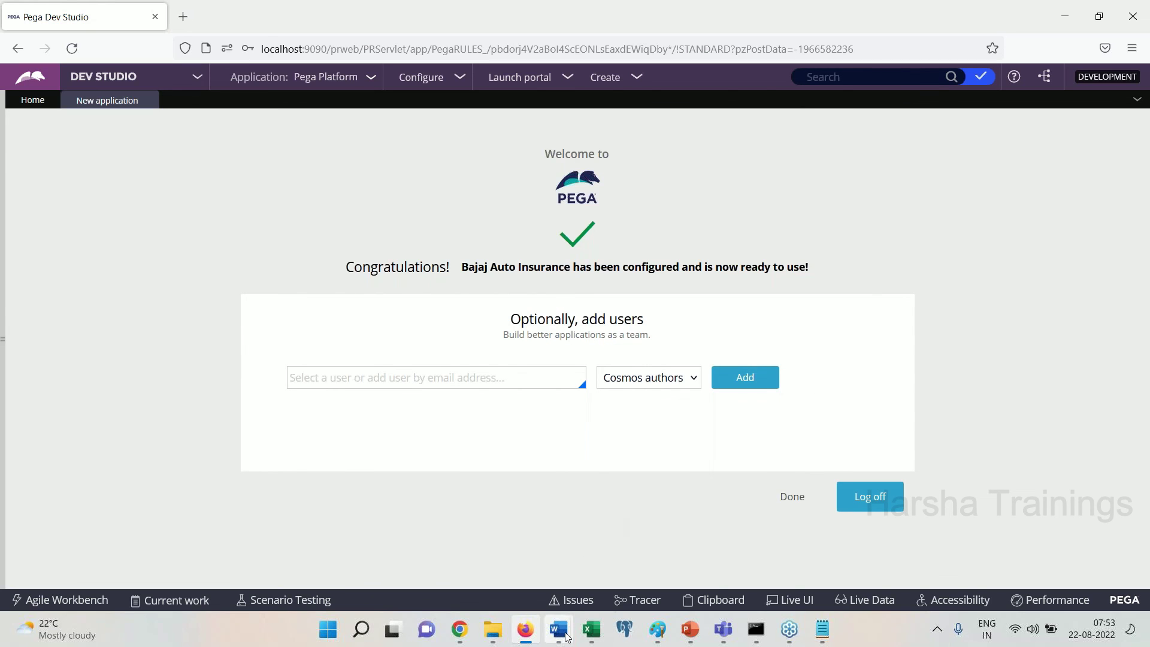
# - Paste the congratulations screenshot and enter the new developer's e-mail in the add-users box
pyautogui.moveTo(558, 628)
pyautogui.click(637, 557)
pyautogui.press('Return')
pyautogui.press('Return')
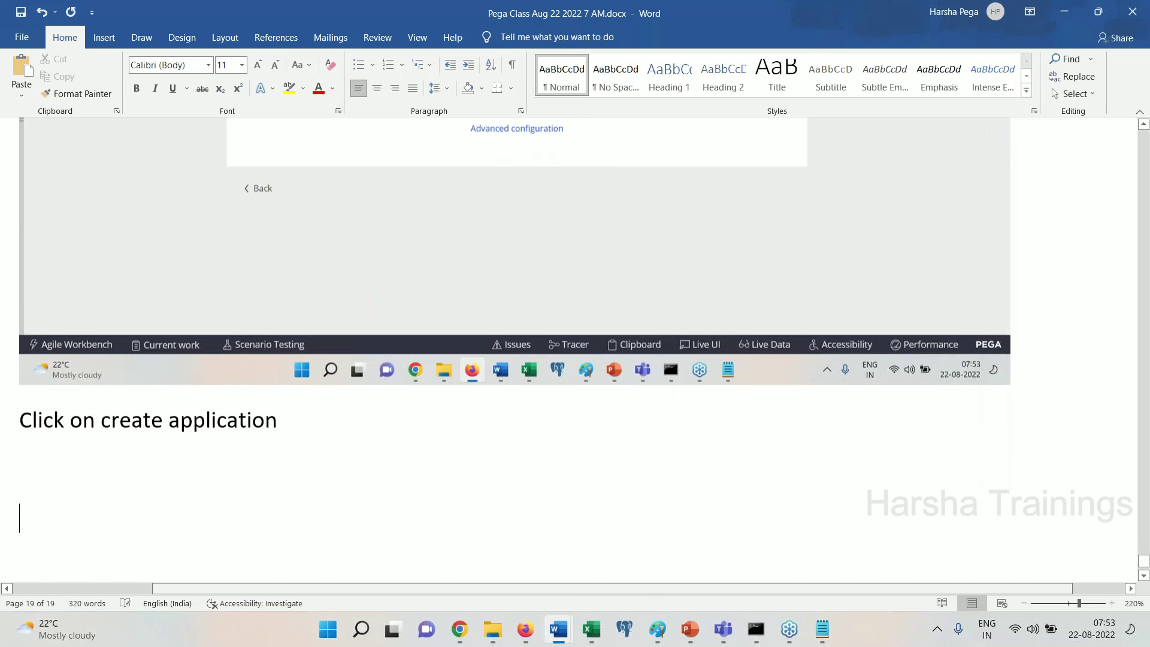
pyautogui.hotkey('ctrl', 'v')
pyautogui.press('Return')
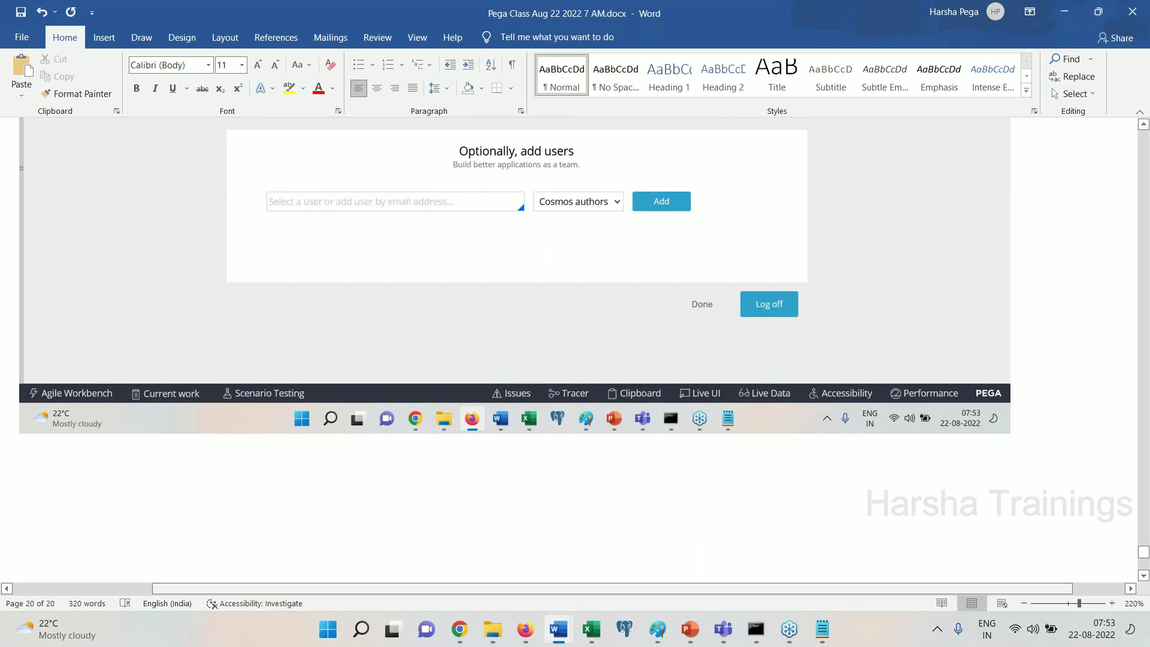
pyautogui.click(364, 371)
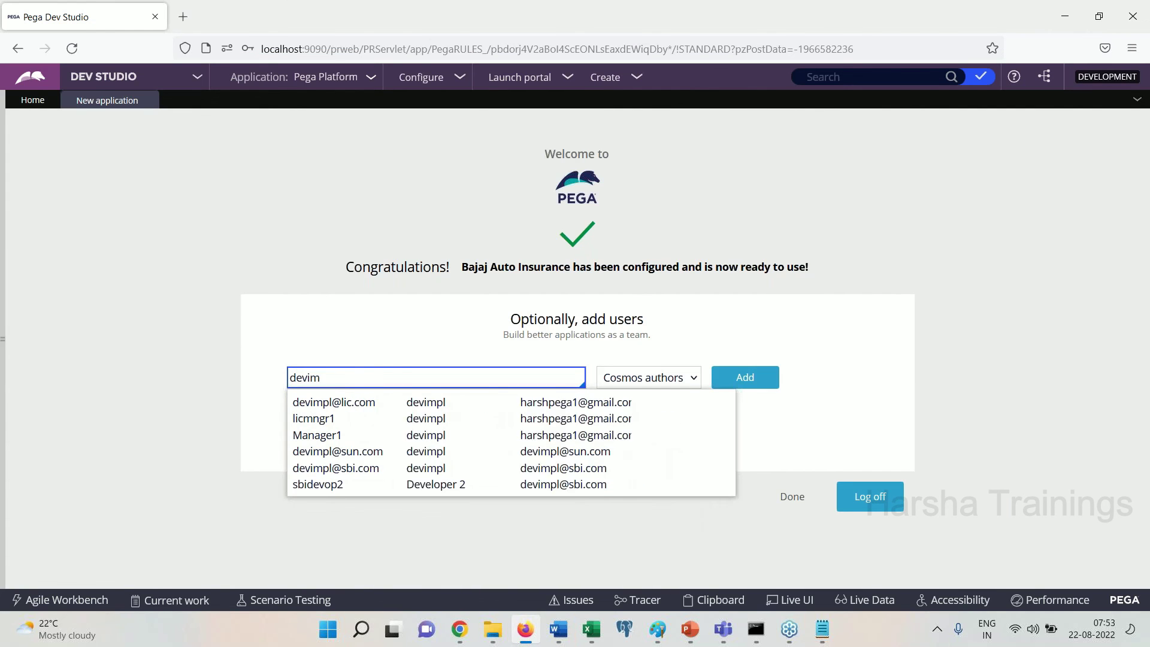
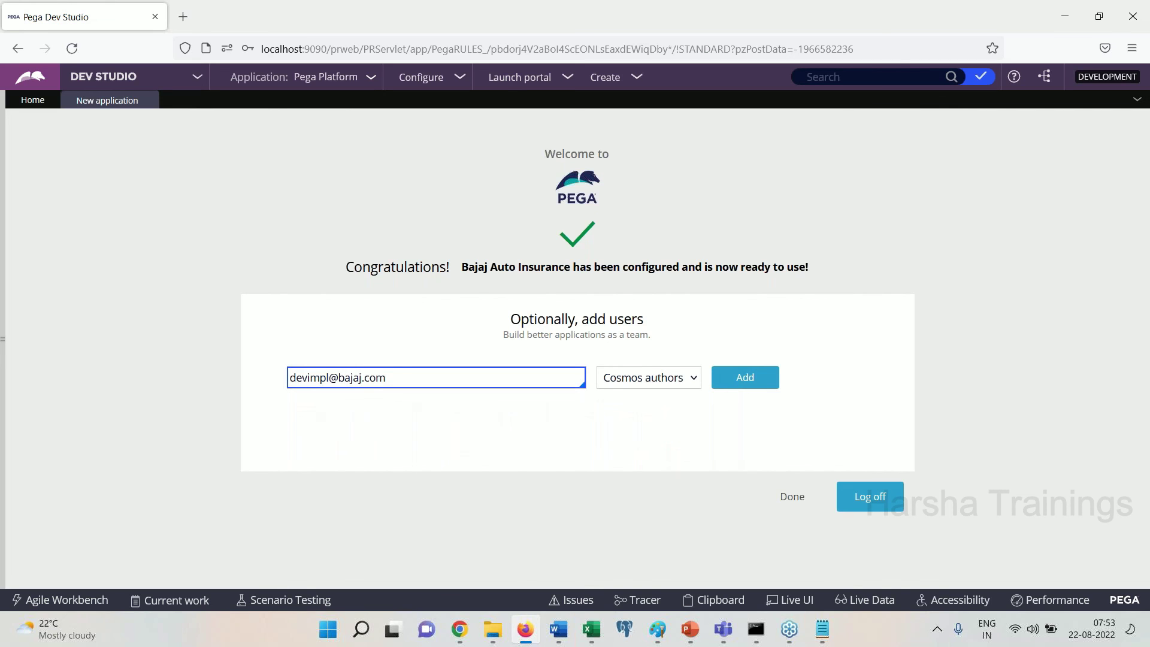
pyautogui.hotkey('ctrl', 'a')
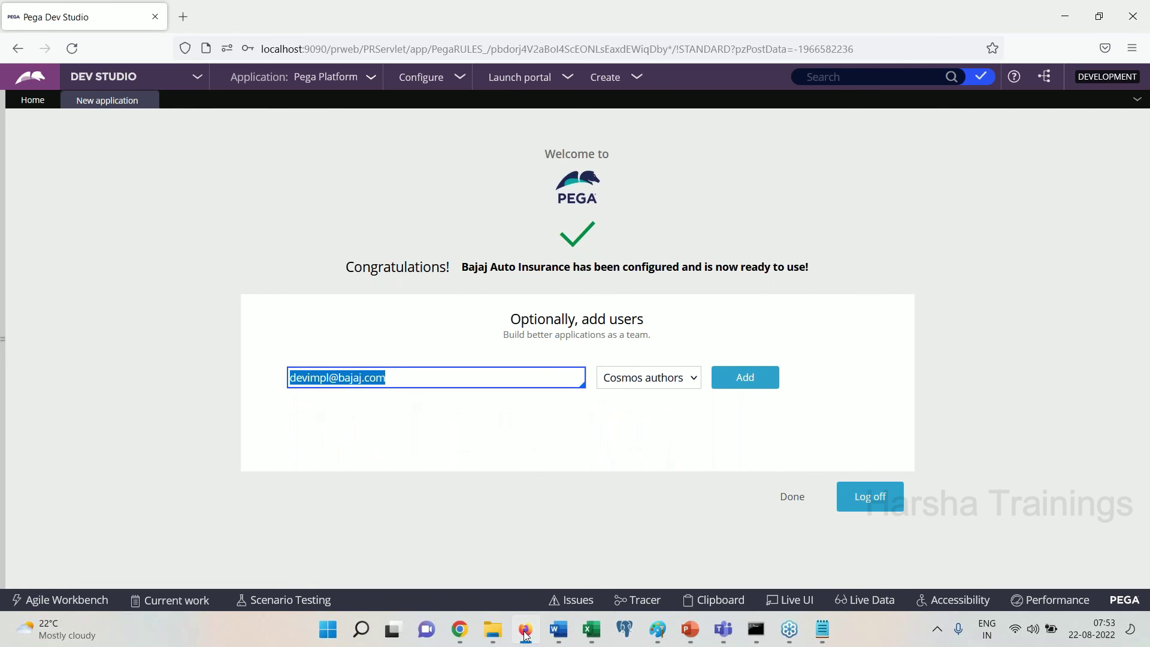
# - Note 'Click on add' with a screenshot, then add the user as Cosmos authors
pyautogui.click(525, 630)
pyautogui.hotkey('ctrl', 'v')
pyautogui.press('Return')
pyautogui.write('Click on add')
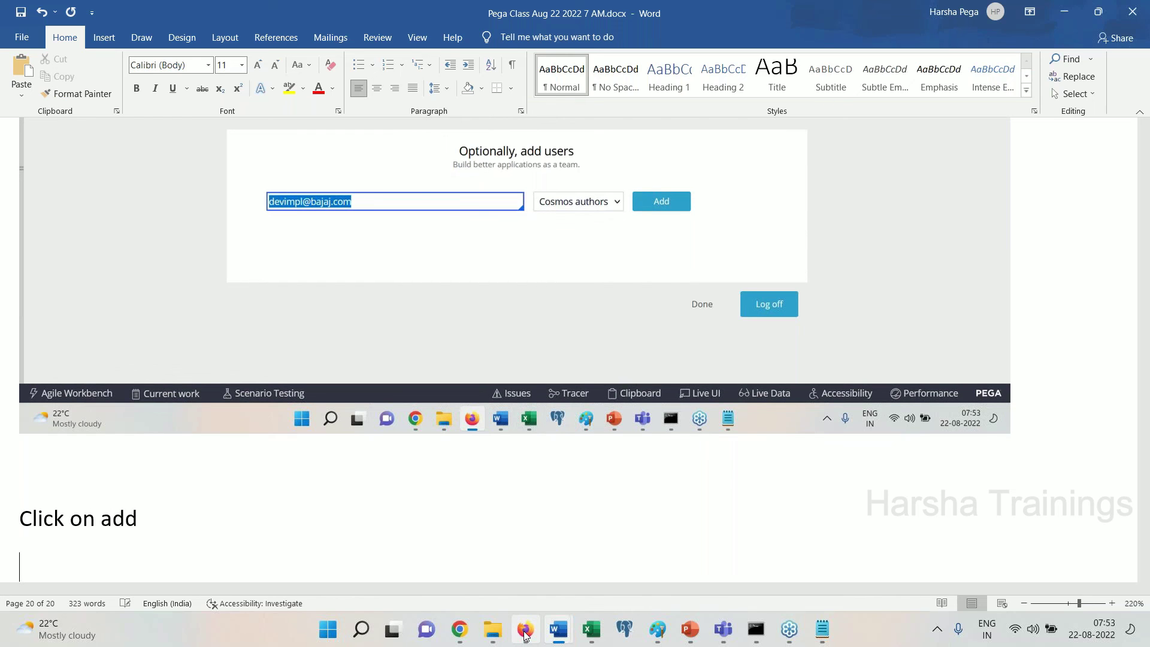
pyautogui.click(525, 630)
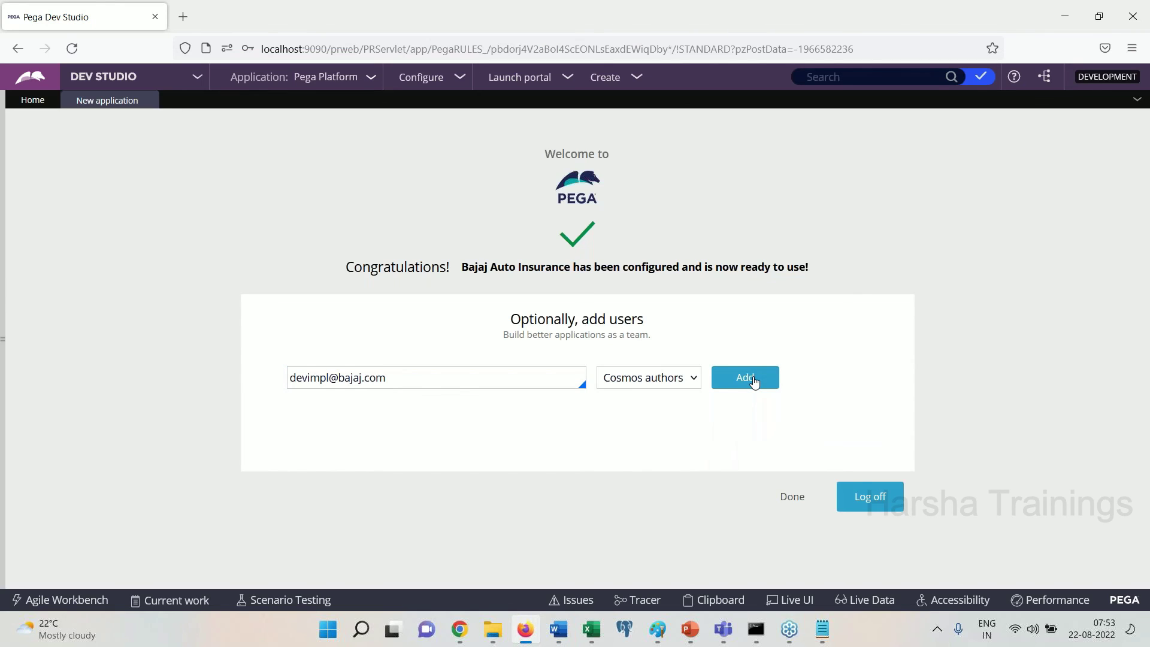
pyautogui.click(753, 381)
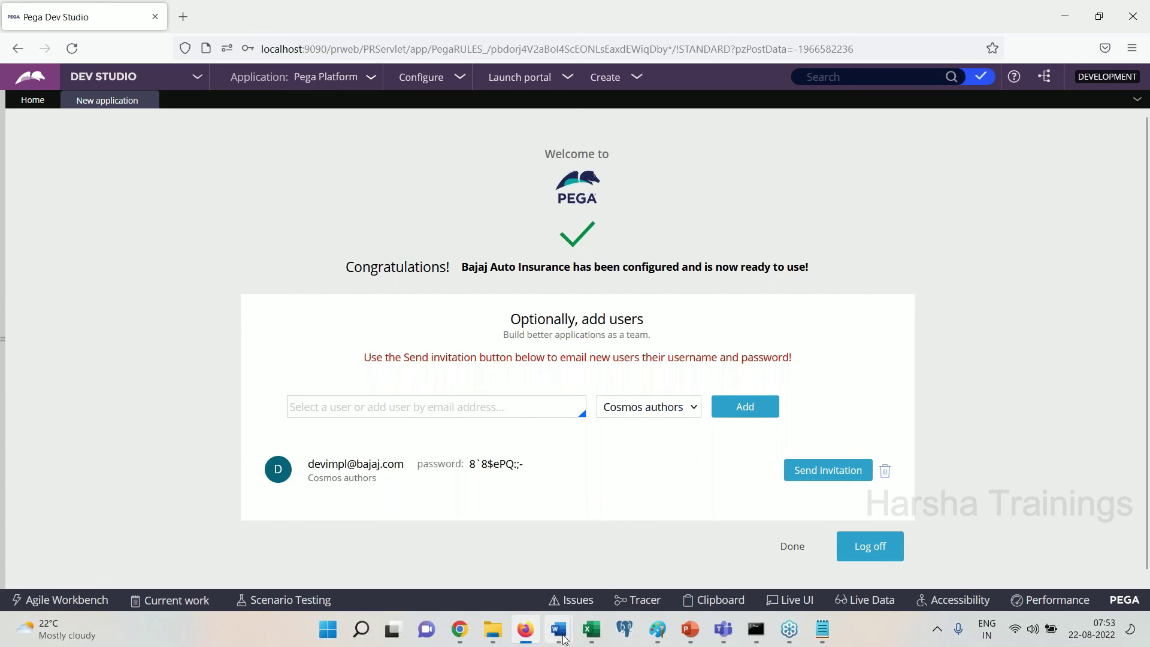
# - Note 'Copy this UN and PWD to note pad' in Word
pyautogui.click(524, 630)
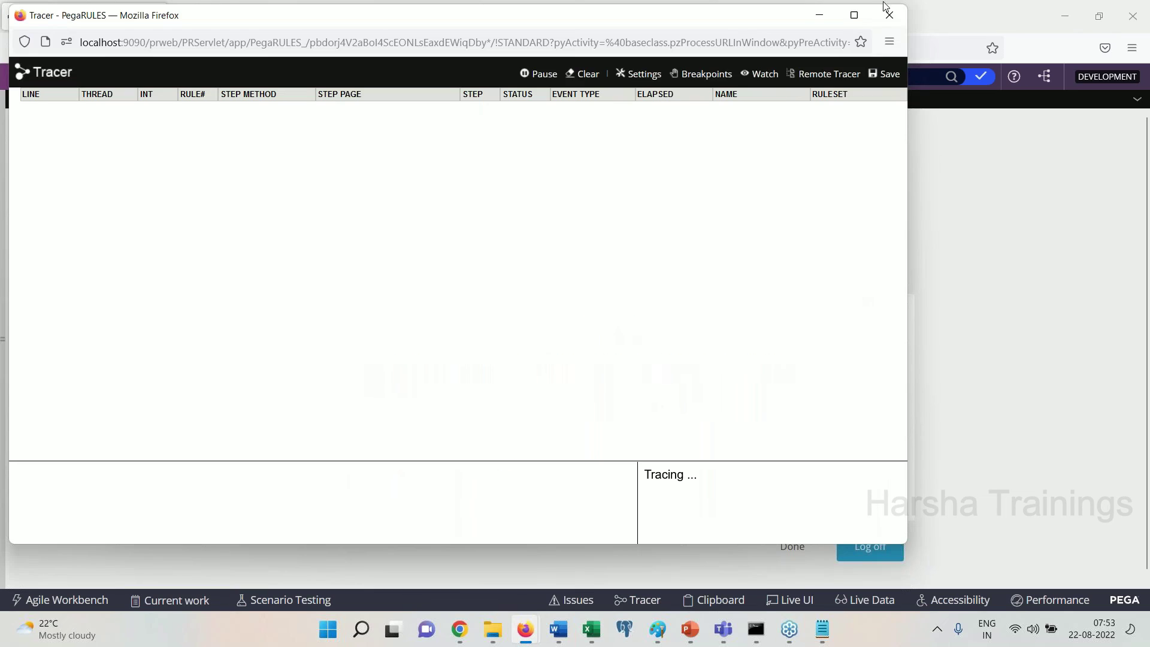
pyautogui.click(525, 630)
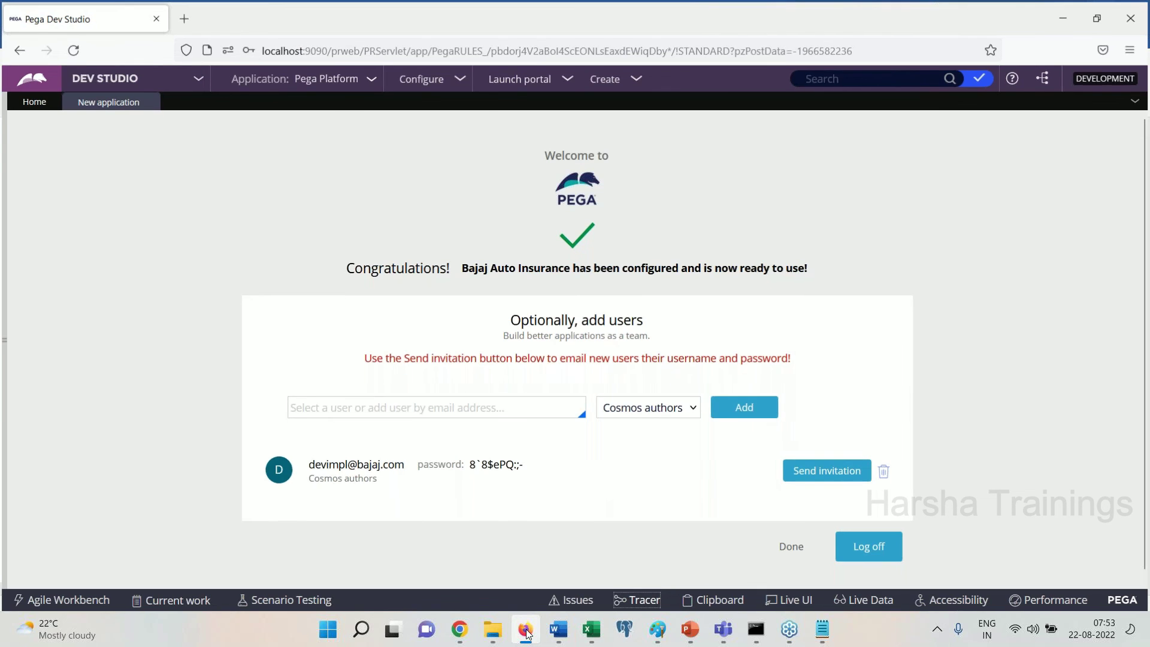
pyautogui.click(526, 630)
pyautogui.press('Return')
pyautogui.write('Copy this ')
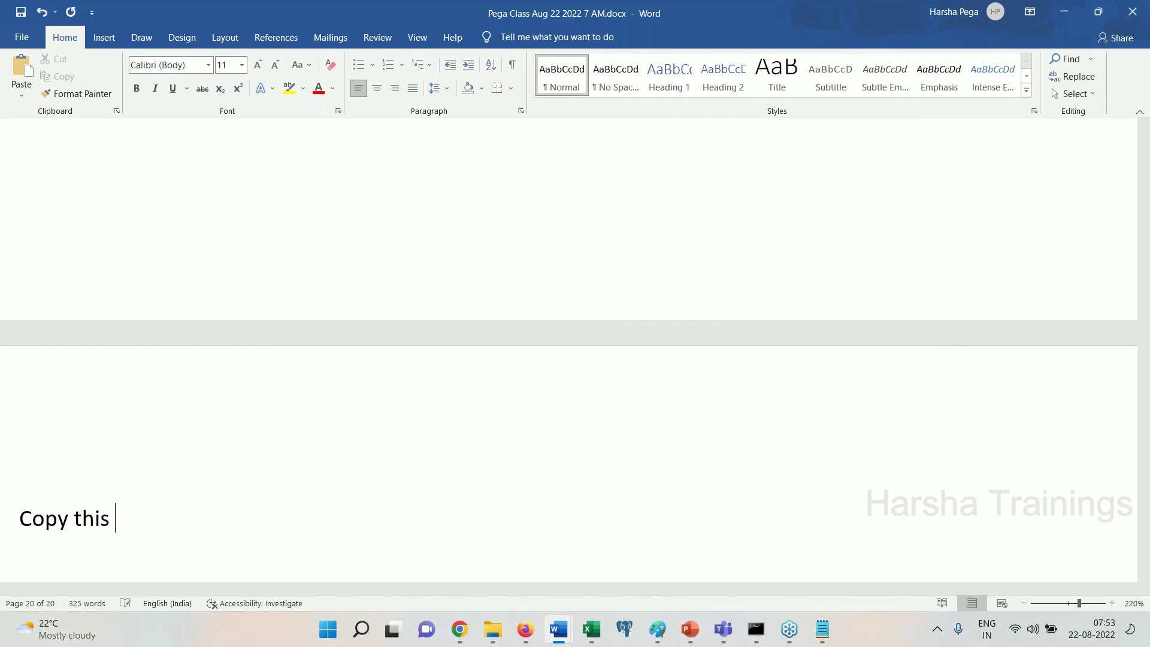
pyautogui.write('UN and PWSd')
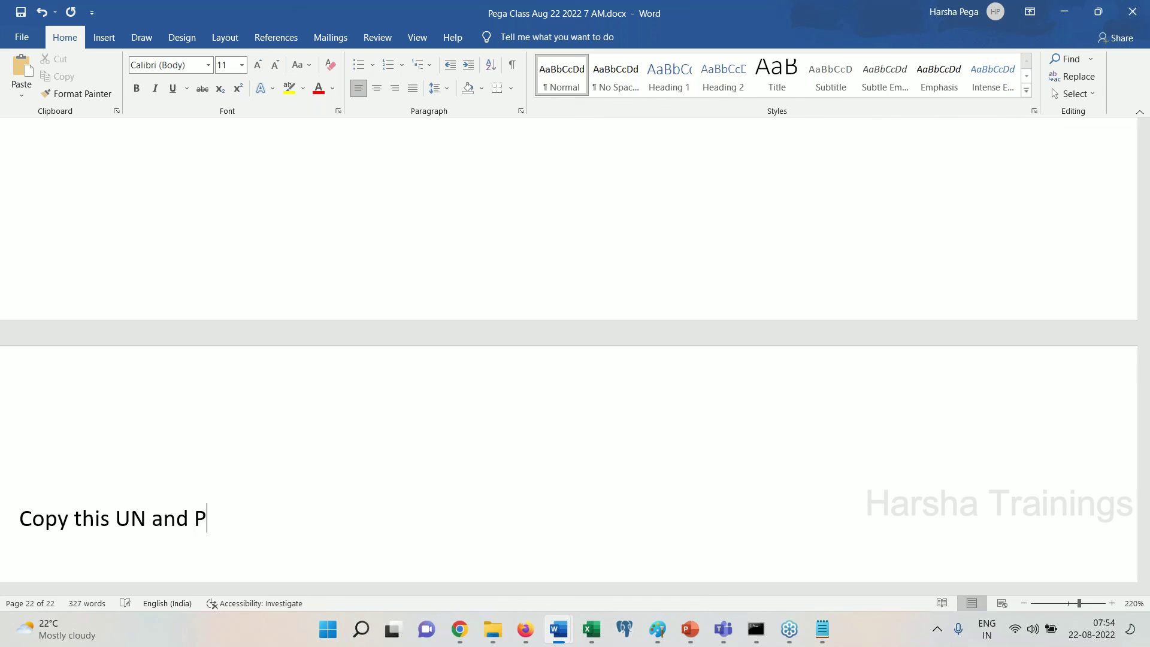
pyautogui.press('BackSpace')
pyautogui.press('BackSpace')
pyautogui.write('D to no')
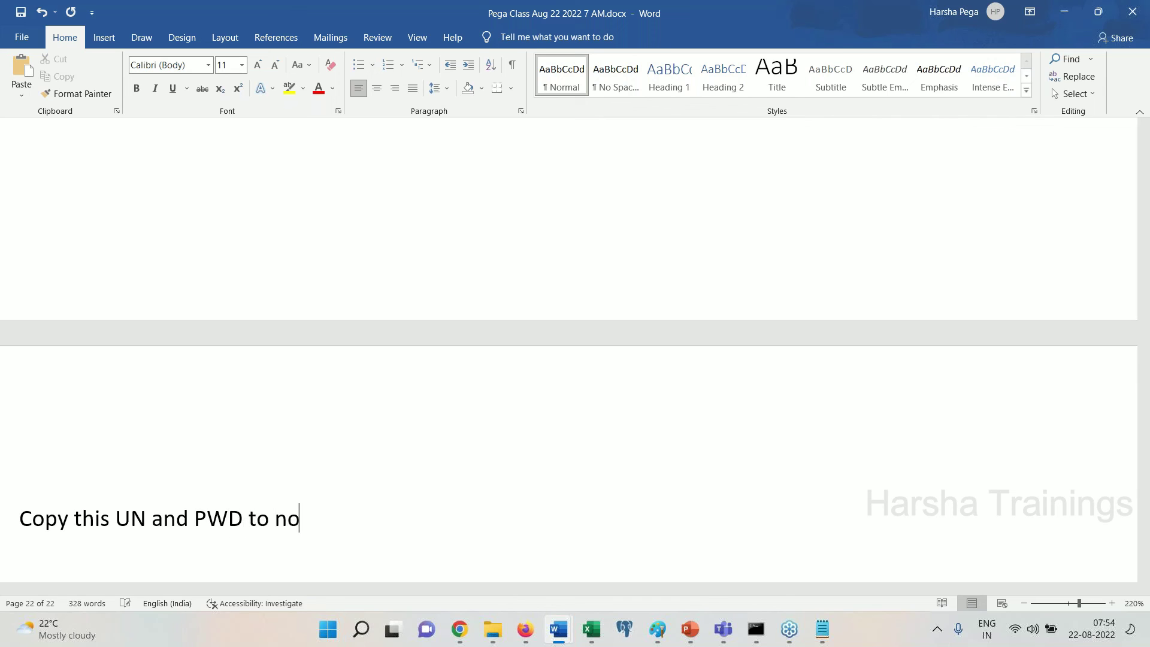
pyautogui.write('te pad')
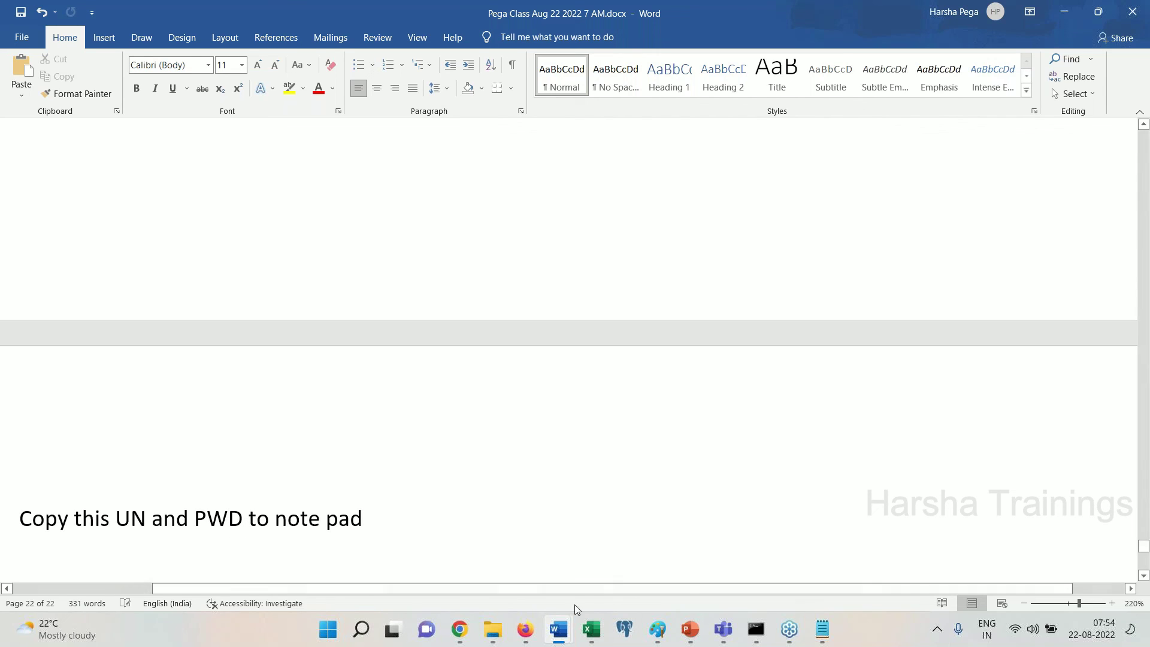
# - Copy the new user's name and password into Word and the Notepad credentials file
pyautogui.click(525, 628)
pyautogui.moveTo(533, 472); pyautogui.dragTo(310, 467)
pyautogui.hotkey('ctrl', 'c')
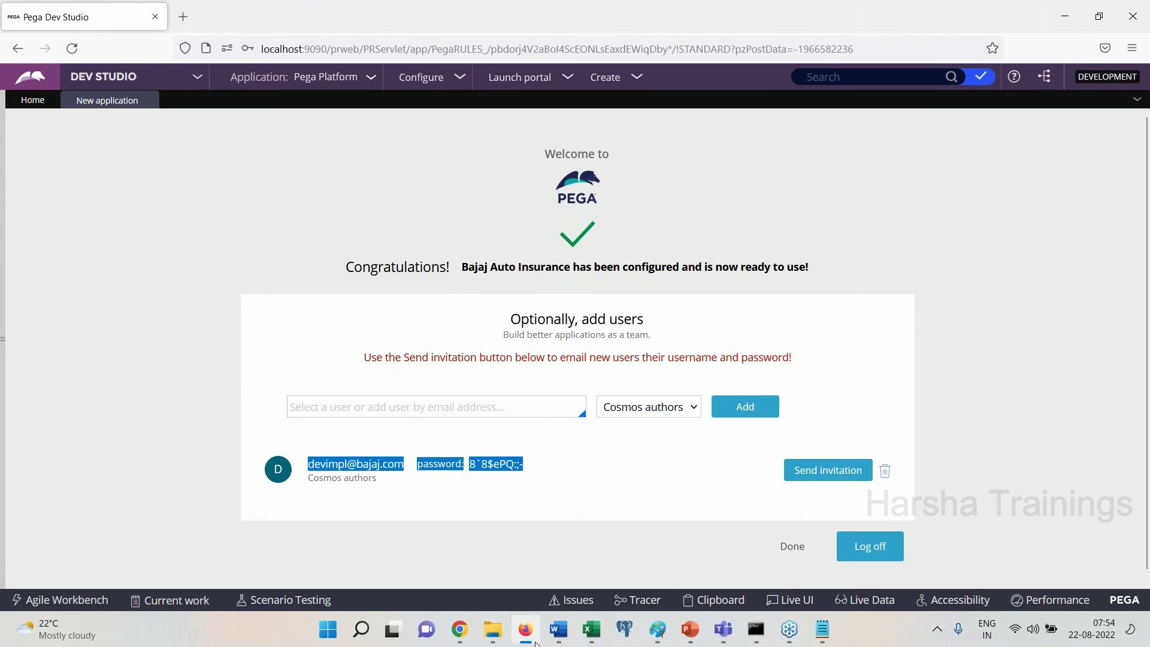
pyautogui.click(558, 629)
pyautogui.hotkey('ctrl', 'v')
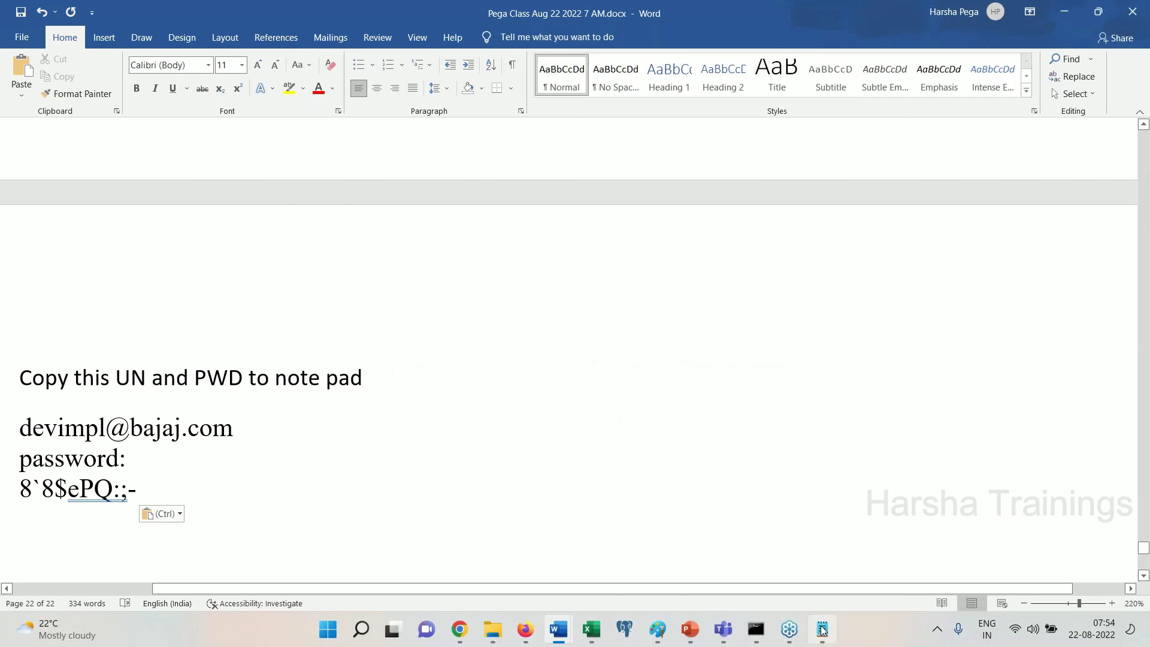
pyautogui.click(822, 629)
pyautogui.hotkey('ctrl', 'v')
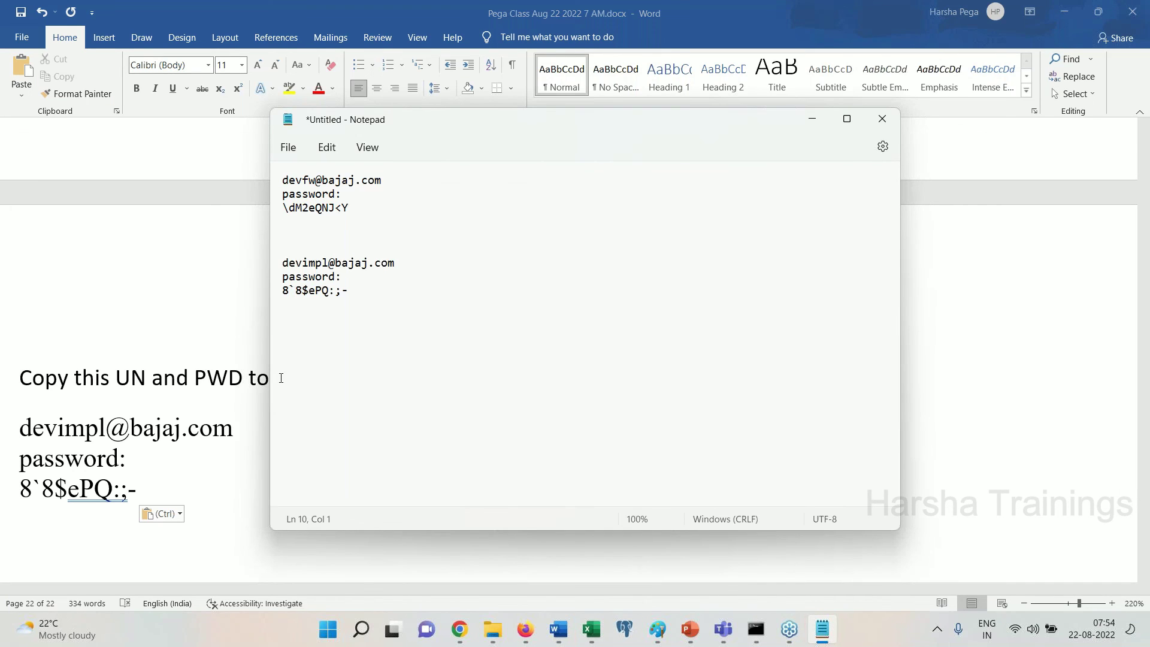
pyautogui.click(198, 479)
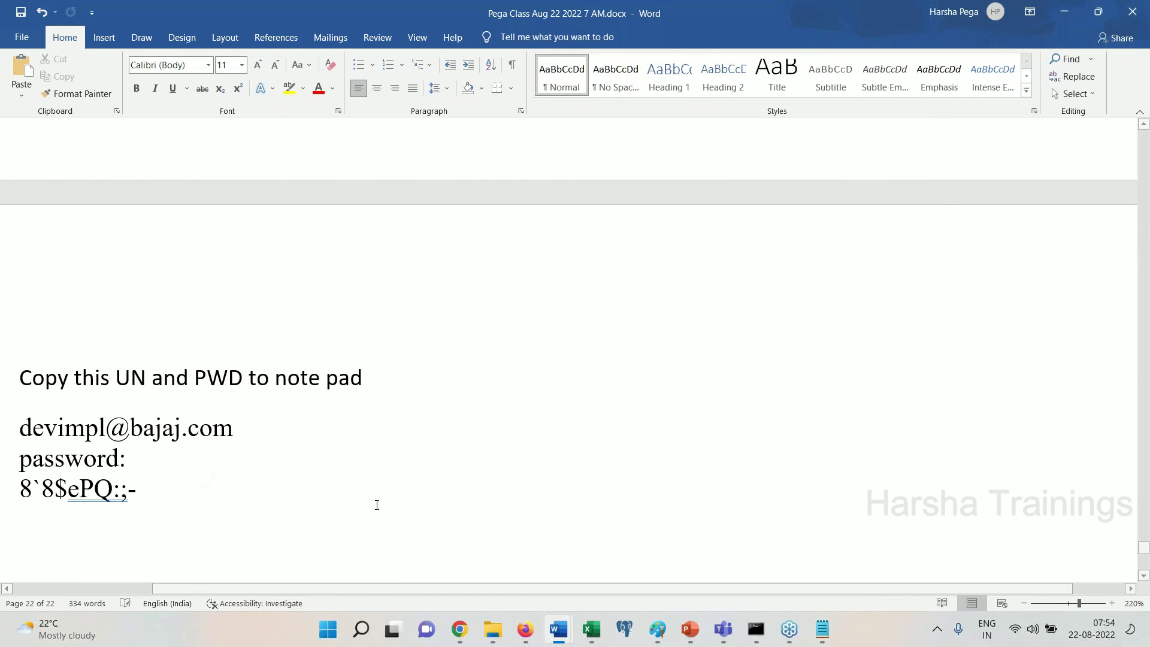
# - Add the step 'Click on log off.' to the Word notes
pyautogui.click(525, 628)
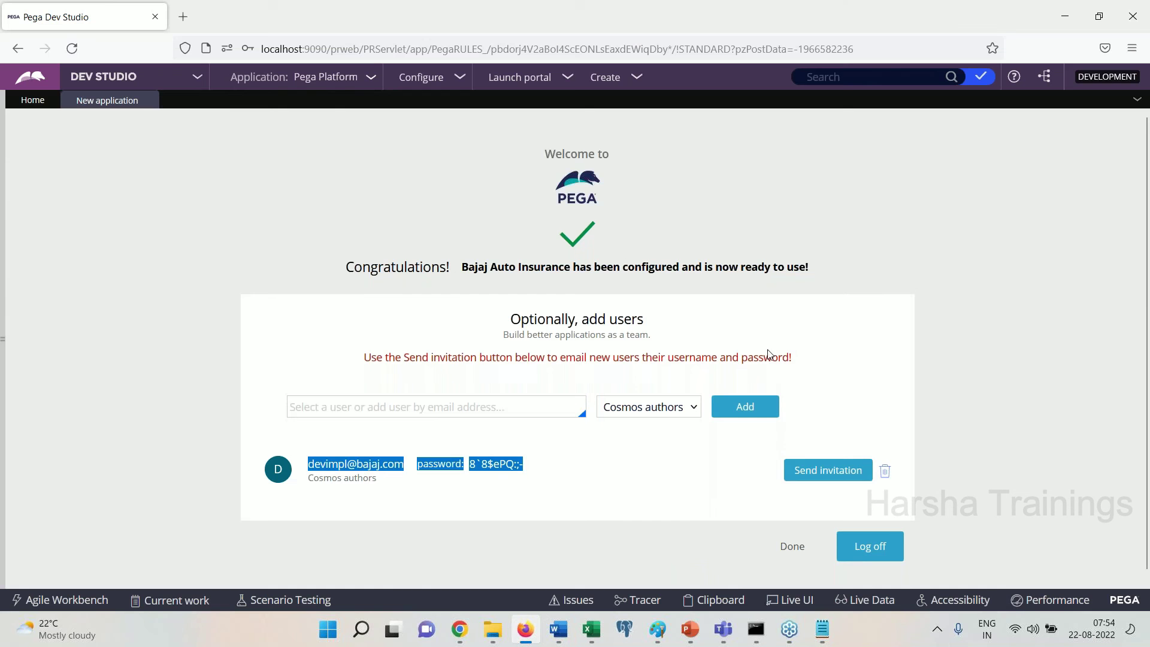
pyautogui.click(684, 509)
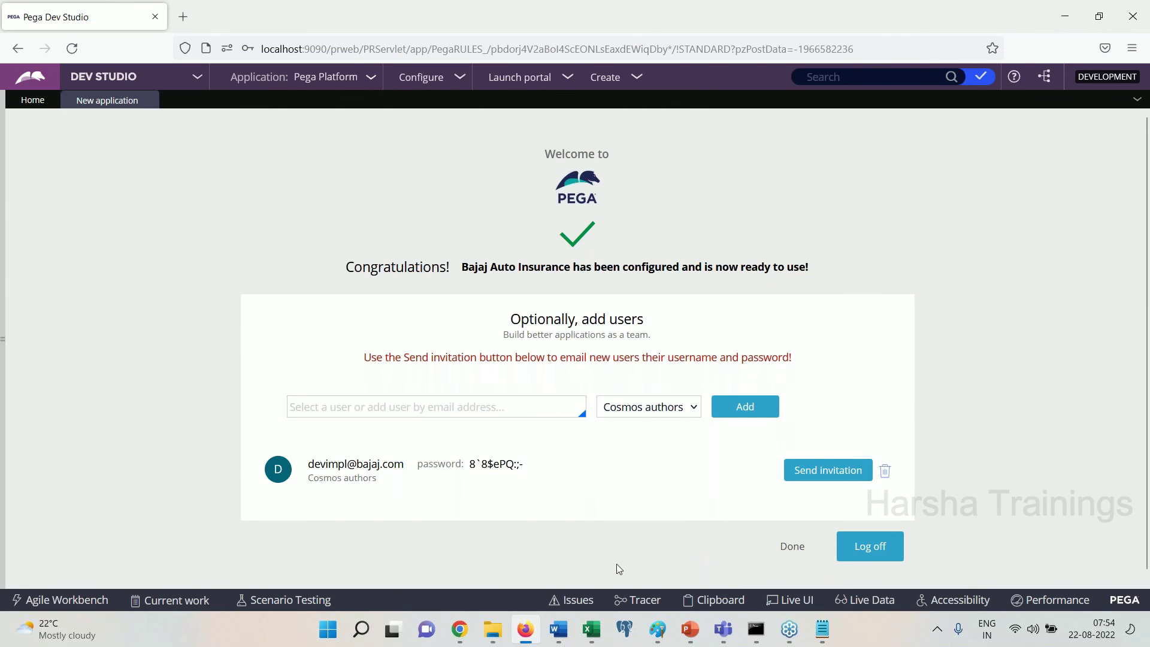
pyautogui.moveTo(558, 629)
pyautogui.click(689, 567)
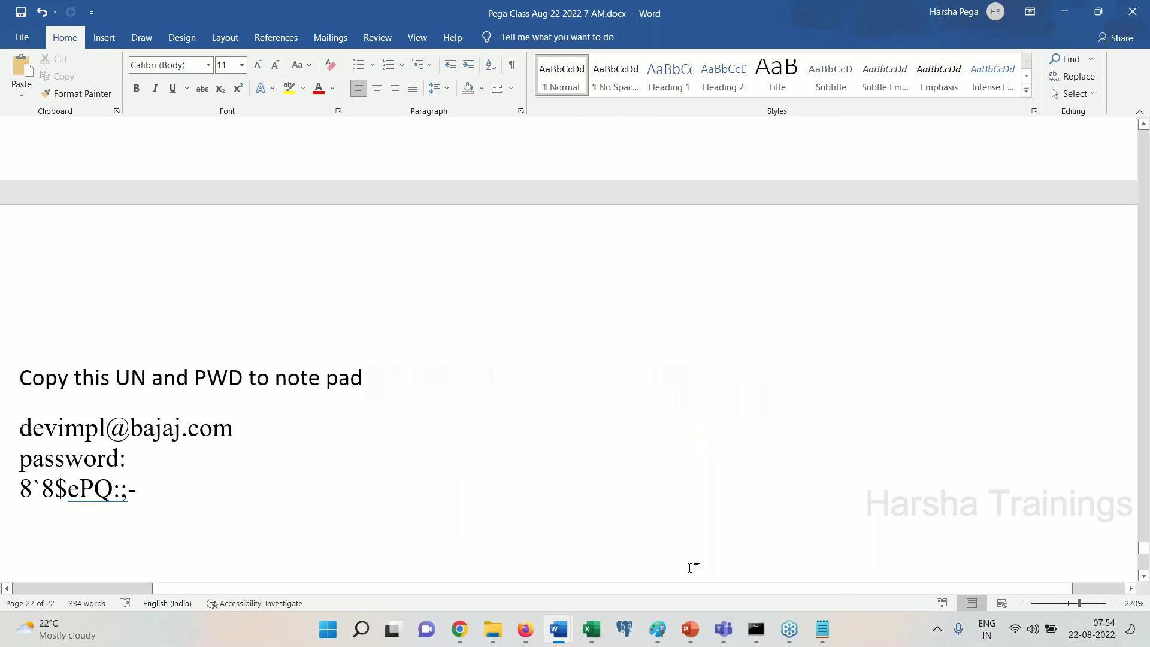
pyautogui.press('Return')
pyautogui.write('Click')
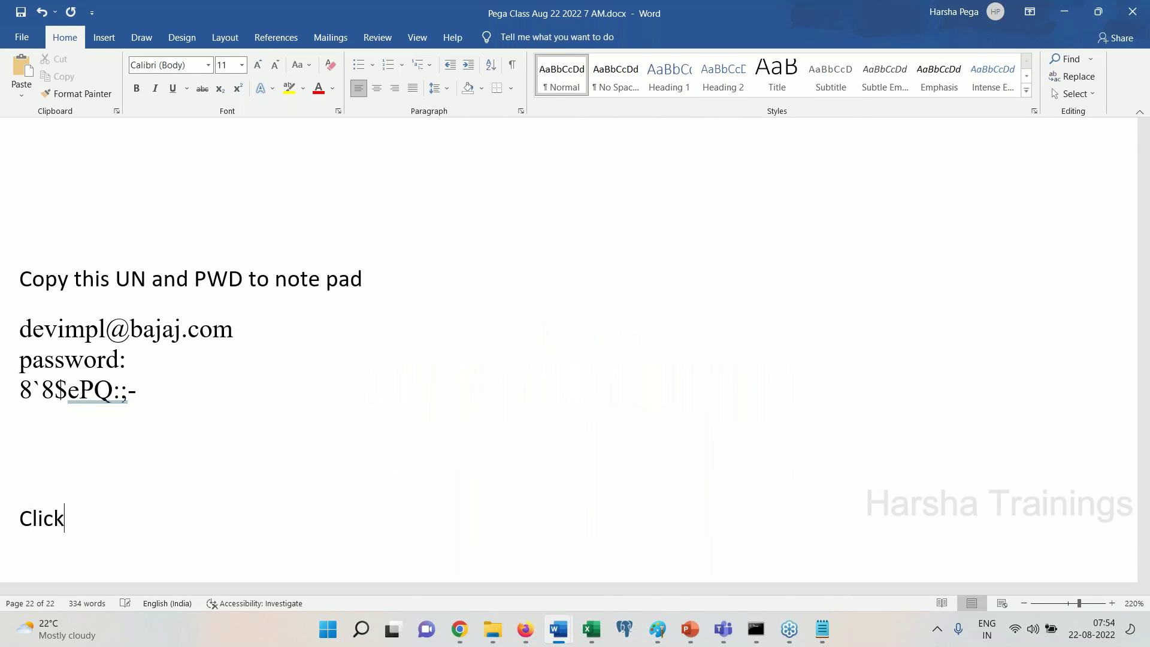
pyautogui.write(' on log off.')
pyautogui.press('Return')
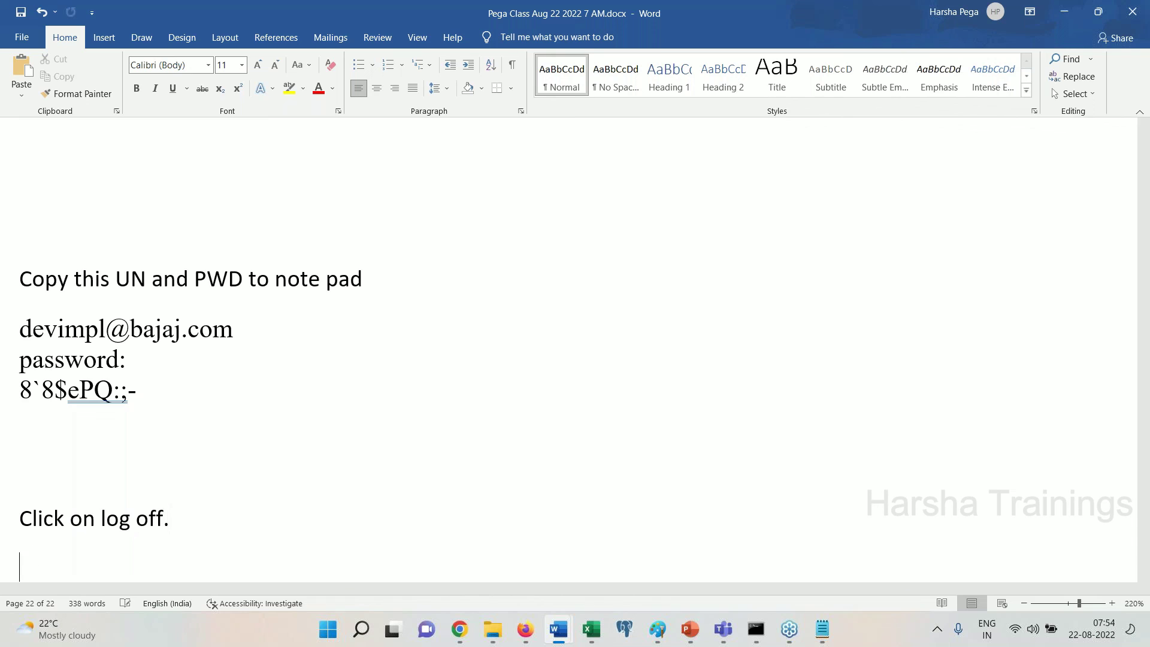
pyautogui.click(525, 628)
# - Log off, paste the login page screenshot, and note 'Done.' plus the FW login instruction
pyautogui.click(845, 553)
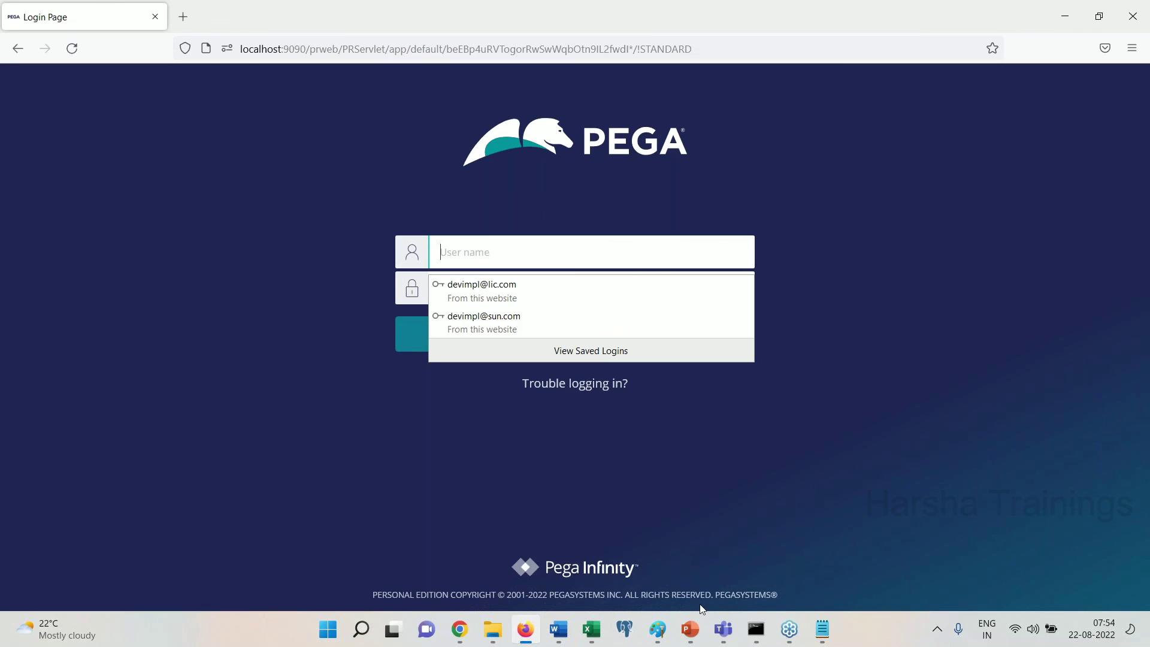
pyautogui.moveTo(558, 629)
pyautogui.click(639, 551)
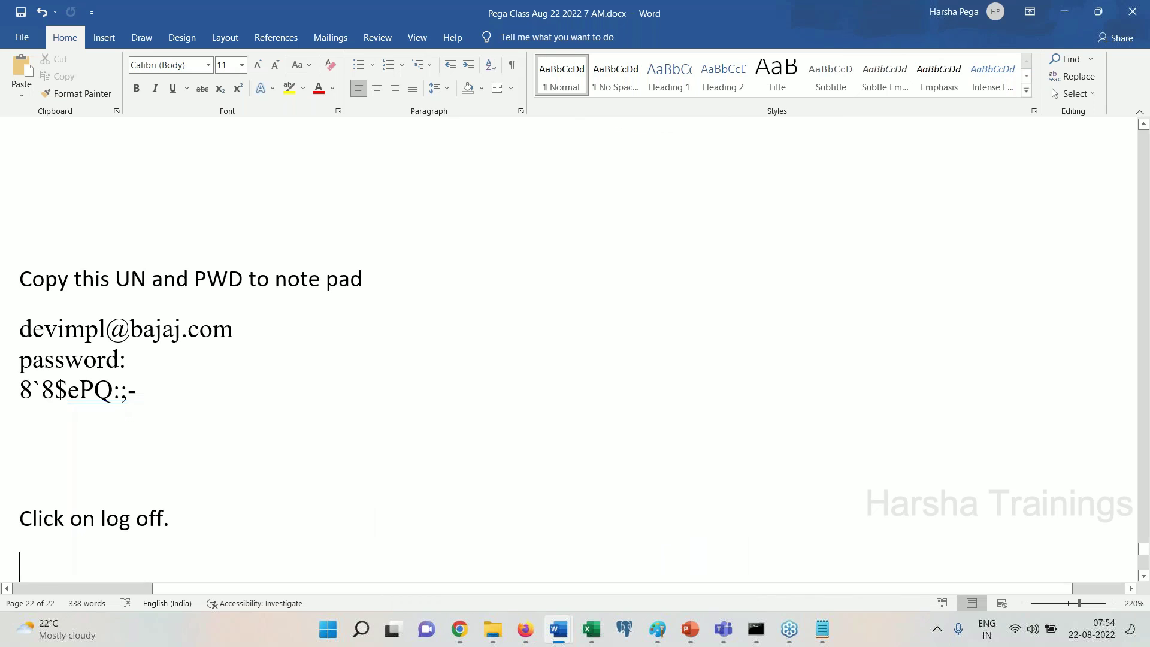
pyautogui.hotkey('ctrl', 'v')
pyautogui.press('Return')
pyautogui.write('Done.')
pyautogui.press('Return')
pyautogui.write('Now, Login to')
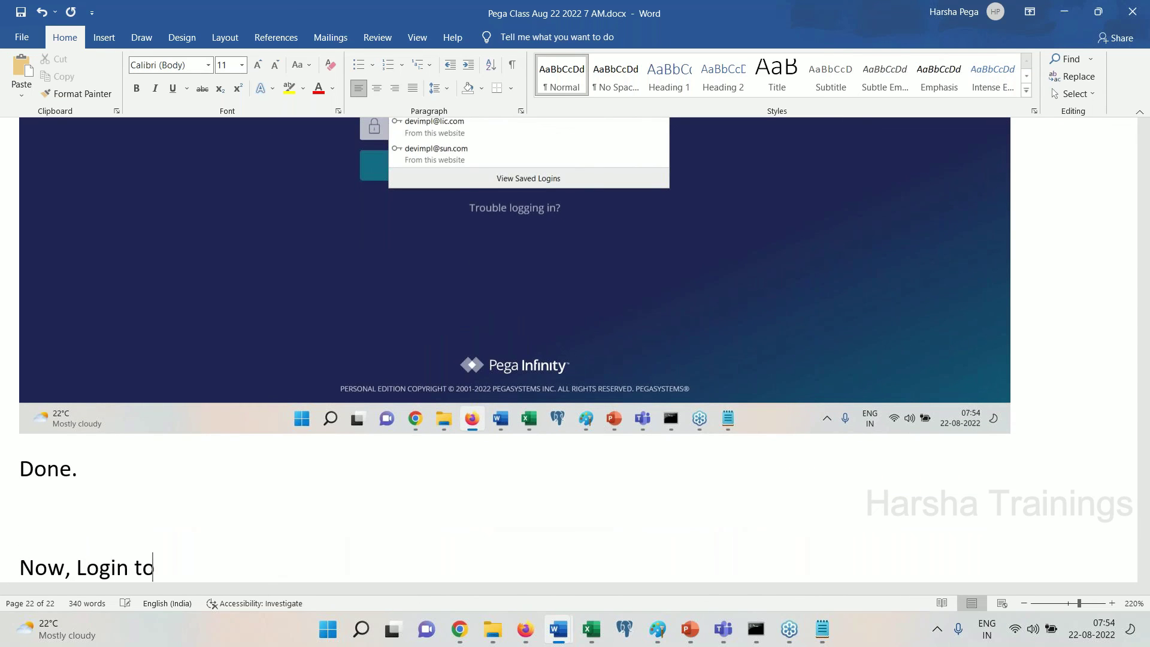
pyautogui.write(' FW application using t')
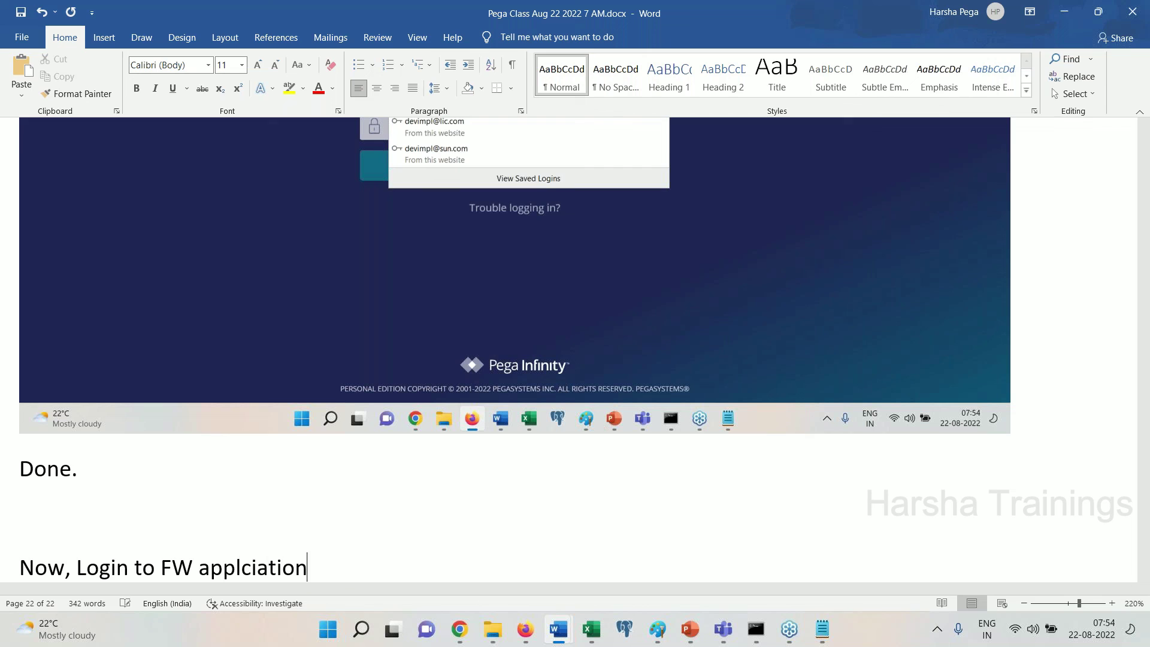
pyautogui.write('he credentials for generated.')
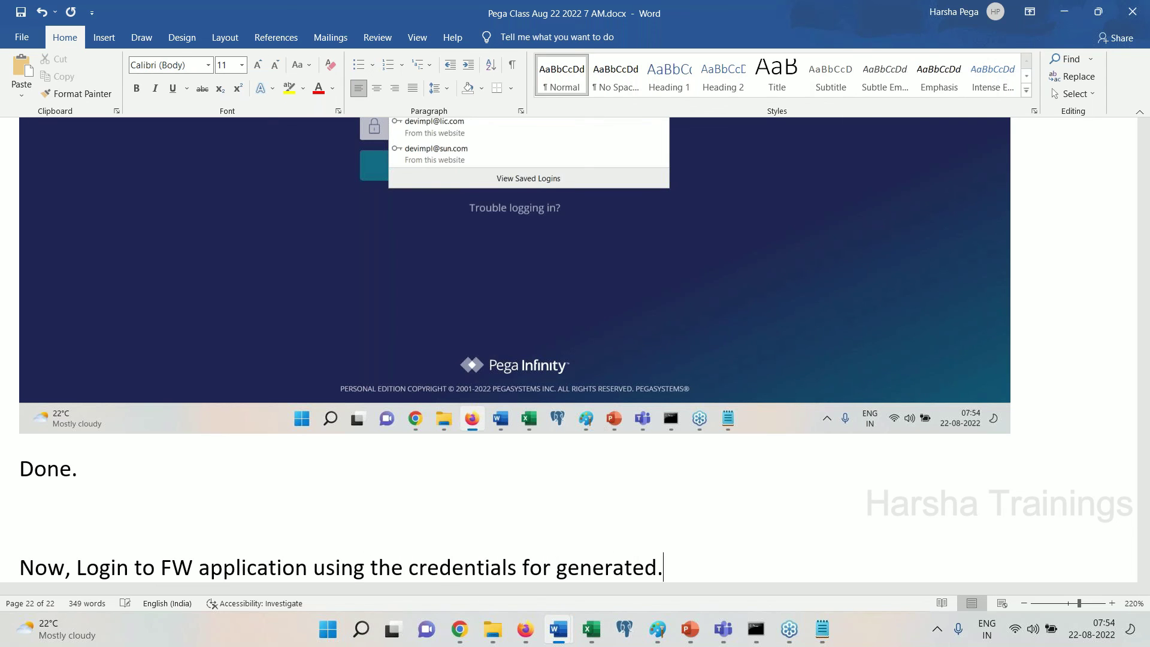
pyautogui.press('Return')
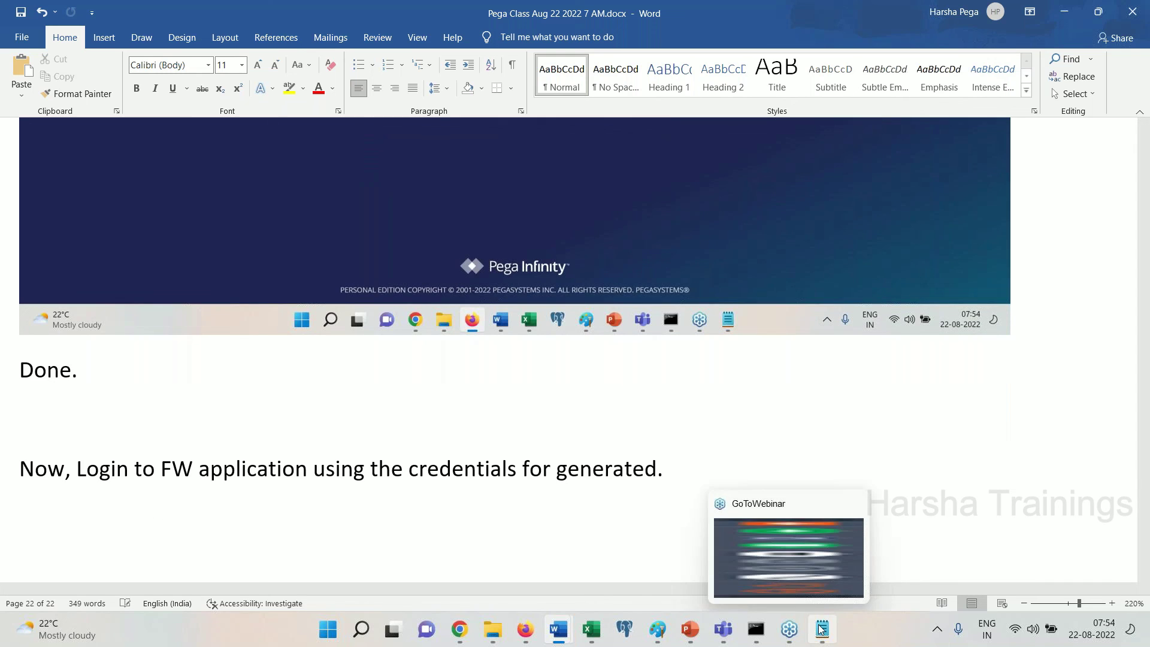
# - Copy the framework developer's password from the saved credentials in Notepad
pyautogui.click(821, 628)
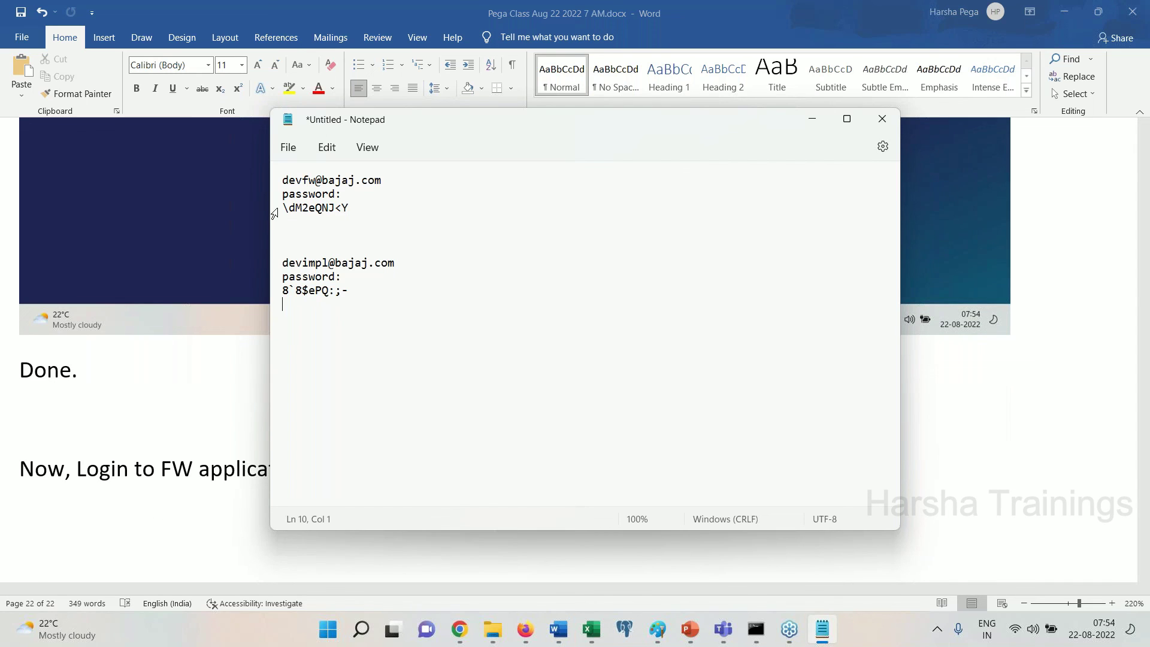
pyautogui.moveTo(273, 211); pyautogui.dragTo(353, 209)
pyautogui.click(343, 216)
pyautogui.hotkey('shift', 'Left')
pyautogui.hotkey('shift', 'Left')
pyautogui.hotkey('shift', 'Left')
pyautogui.hotkey('shift', 'Left')
pyautogui.hotkey('shift', 'Left')
pyautogui.hotkey('shift', 'Left')
pyautogui.hotkey('shift', 'Left')
pyautogui.hotkey('shift', 'Left')
pyautogui.hotkey('shift', 'Left')
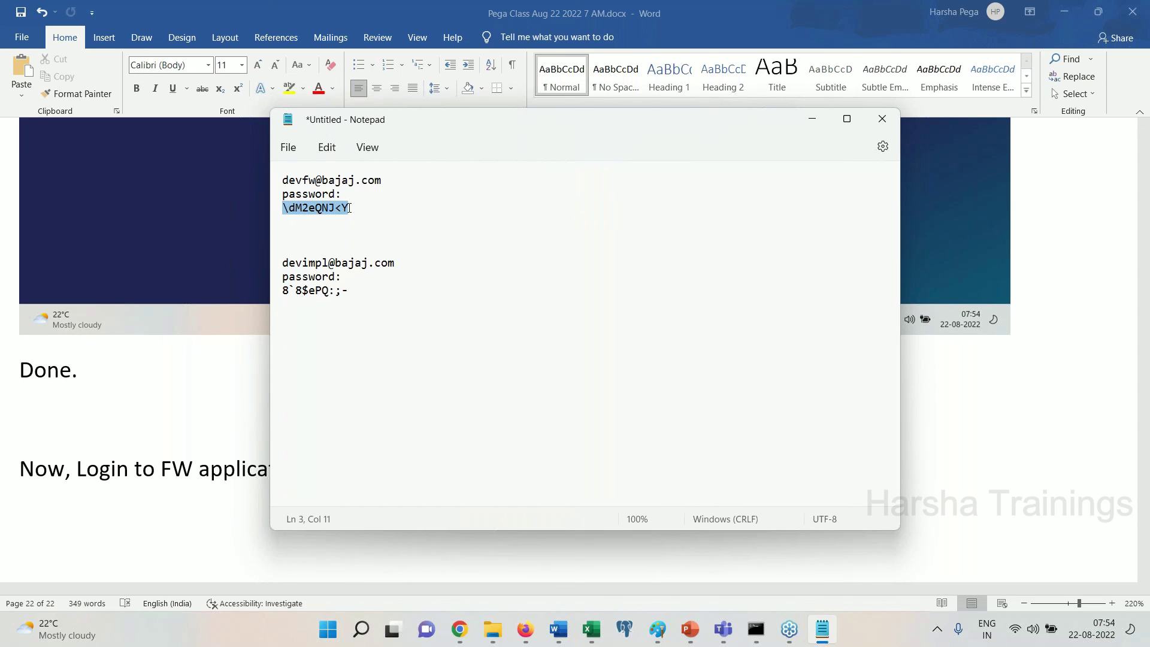
pyautogui.click(802, 124)
# - On the Pega login page, paste the password and enter the framework developer's user name
pyautogui.click(525, 629)
pyautogui.click(490, 260)
pyautogui.hotkey('ctrl', 'v')
pyautogui.hotkey('ctrl', 'a')
pyautogui.press('BackSpace')
pyautogui.click(825, 429)
pyautogui.click(509, 280)
pyautogui.hotkey('ctrl', 'v')
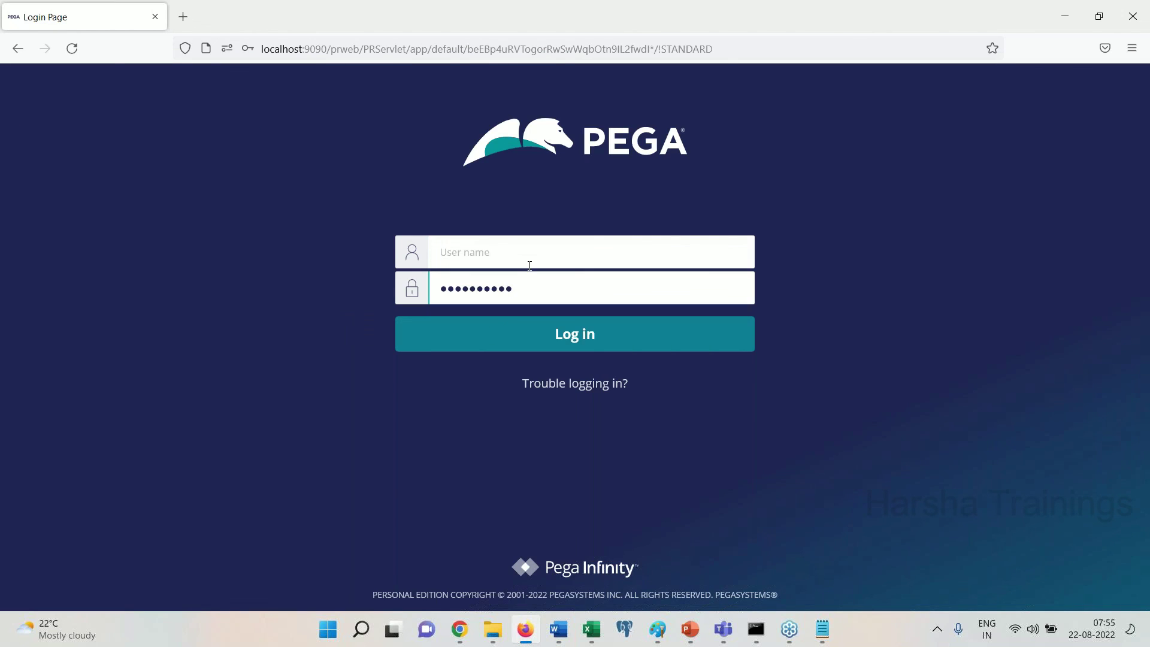
pyautogui.click(519, 257)
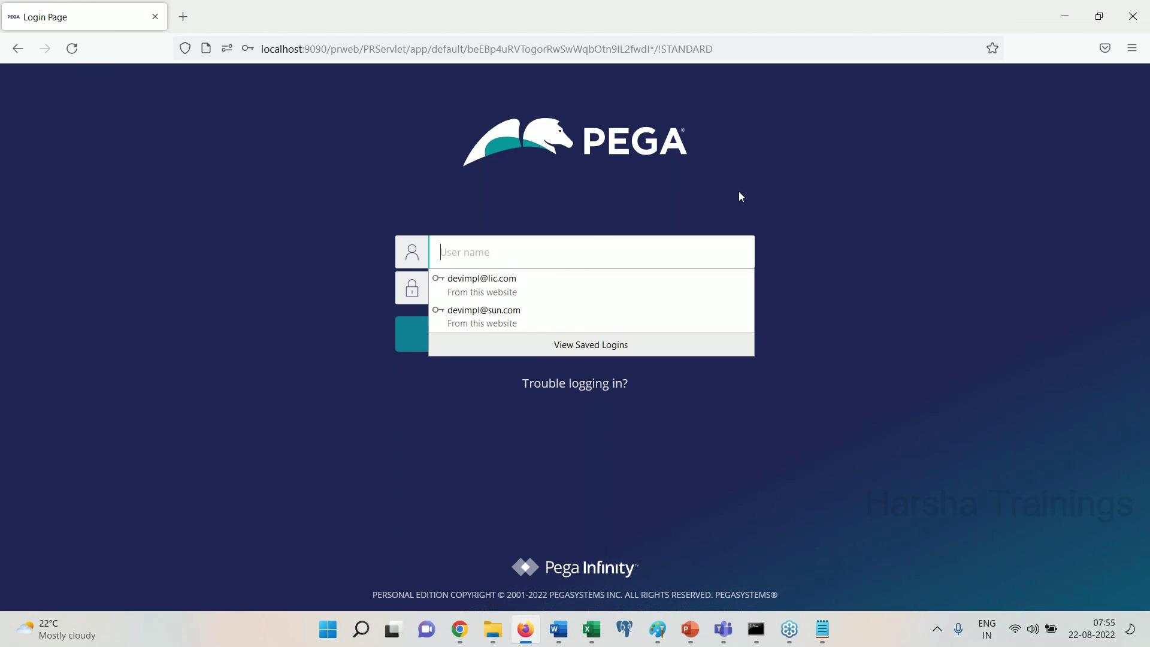
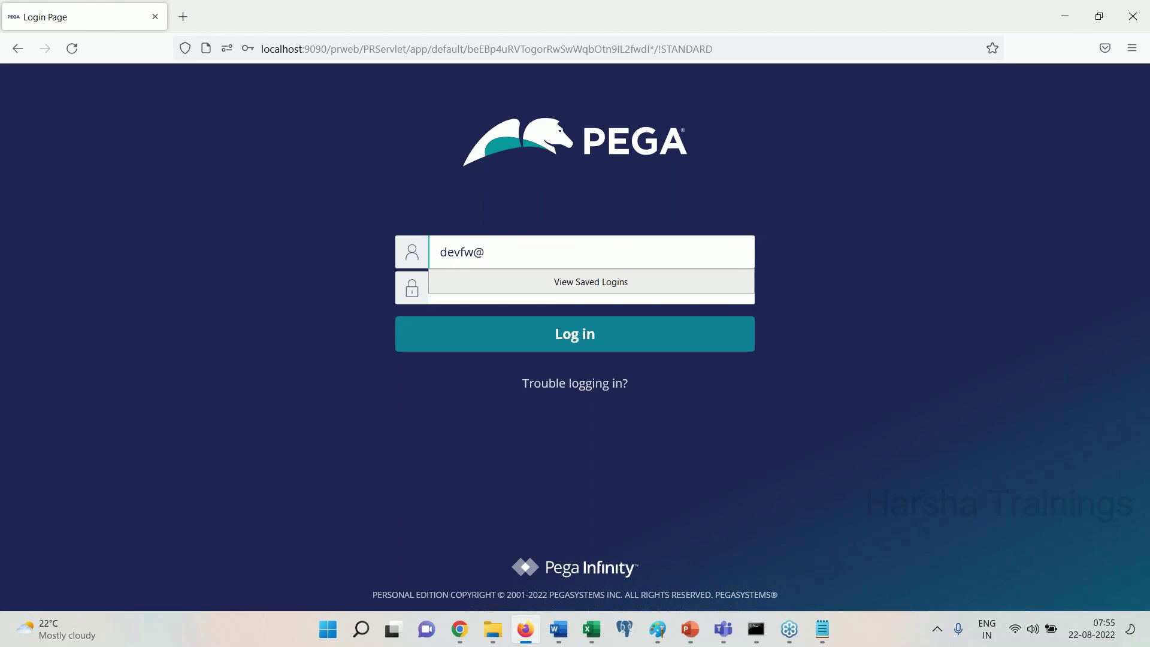
pyautogui.press('Tab')
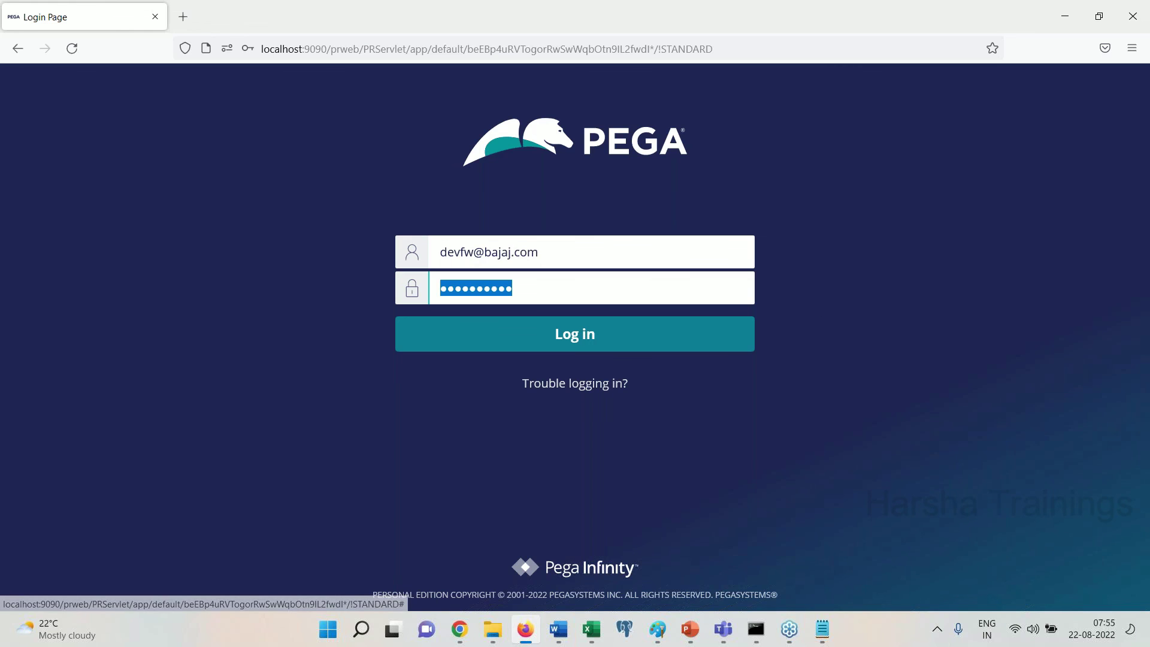
# - Paste the filled login page screenshot into Word, then log in to Pega
pyautogui.click(558, 628)
pyautogui.click(637, 545)
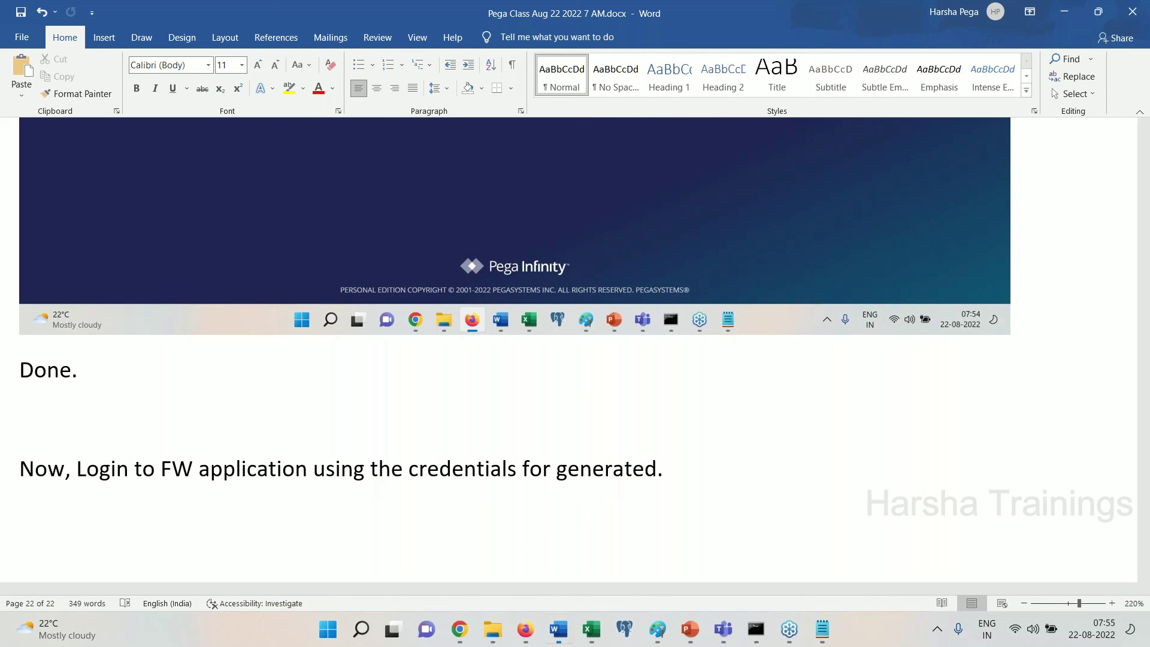
pyautogui.hotkey('ctrl', 'v')
pyautogui.click(525, 628)
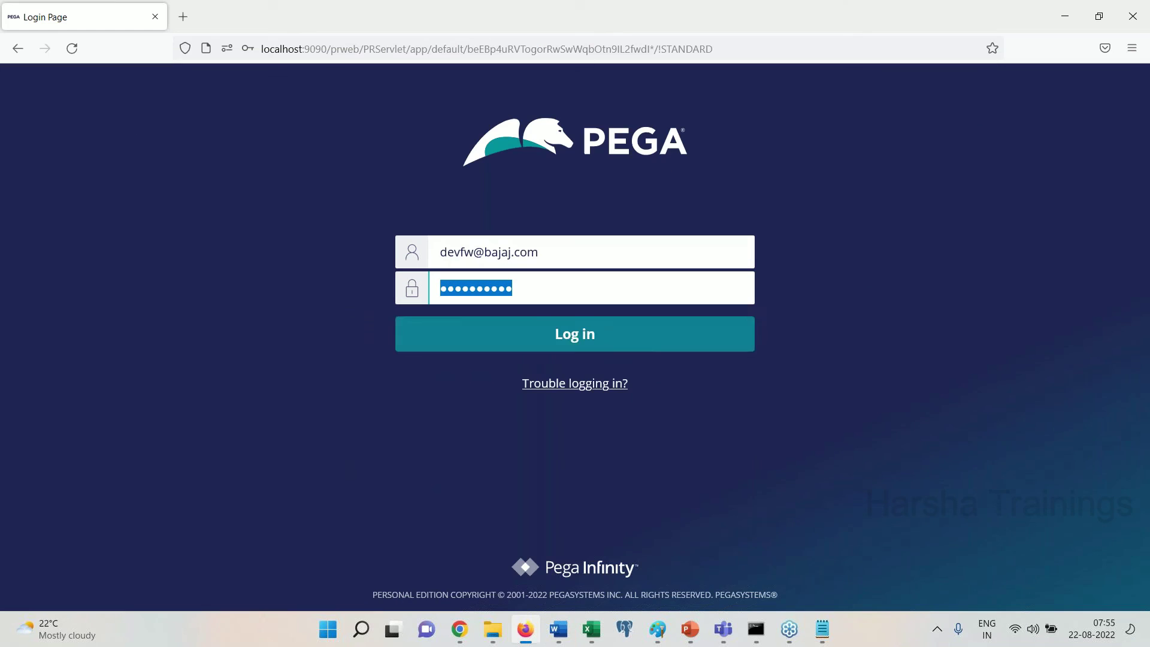
pyautogui.click(587, 345)
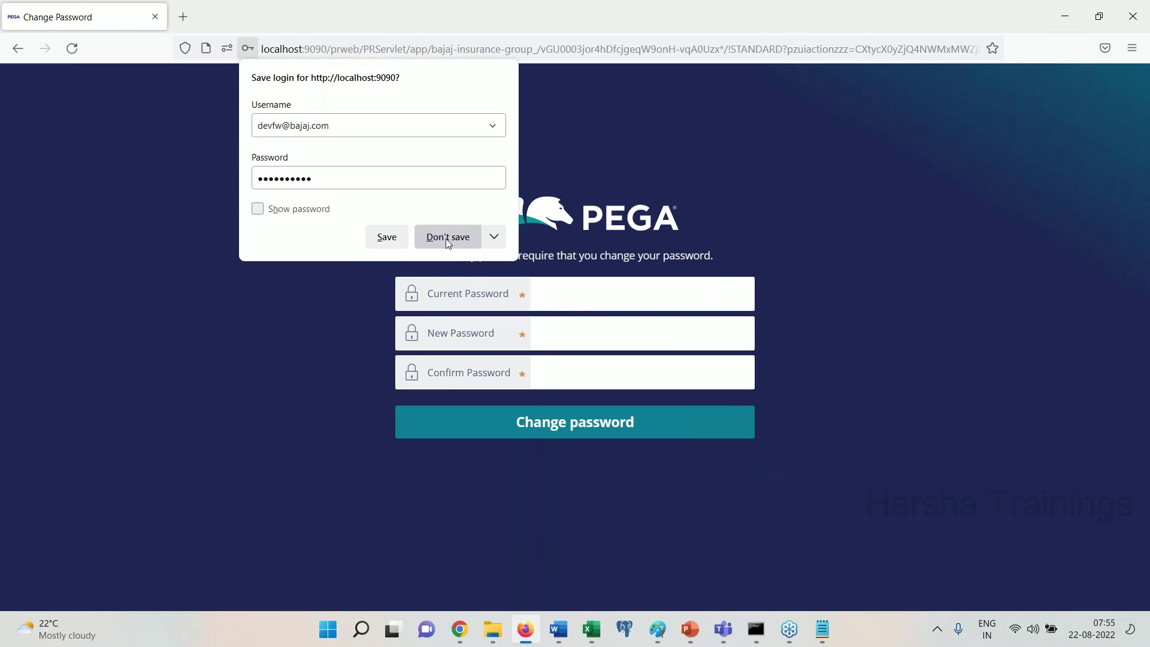
# - Decline saving the login and paste the Change Password screenshot into Word
pyautogui.click(448, 238)
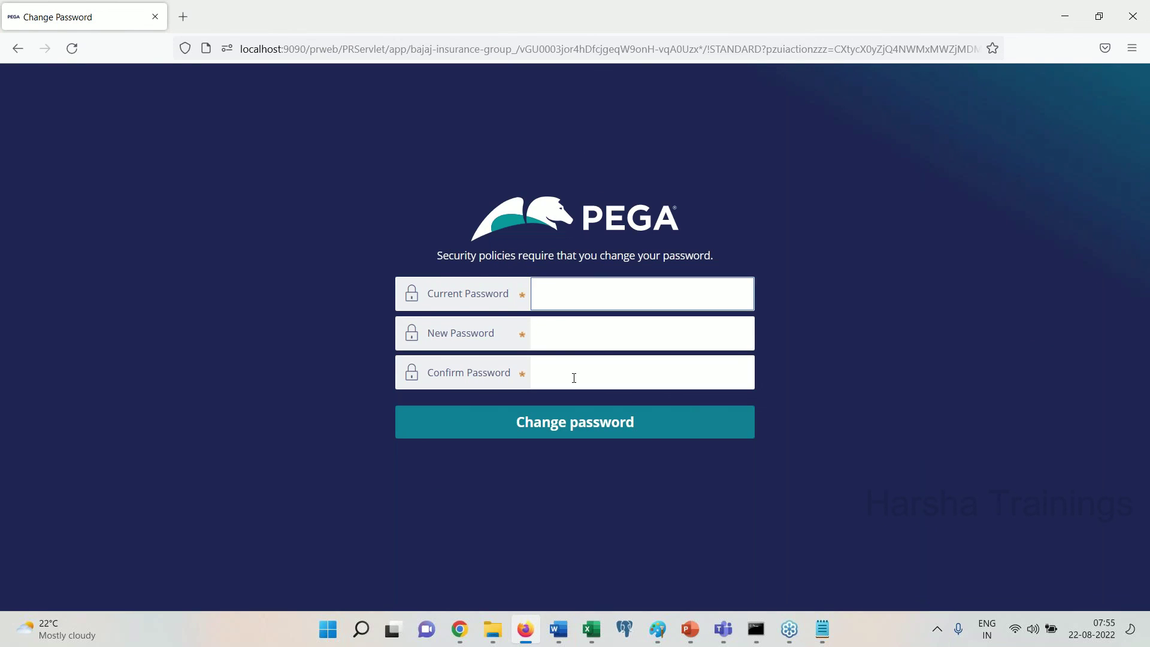
pyautogui.moveTo(558, 629)
pyautogui.click(715, 546)
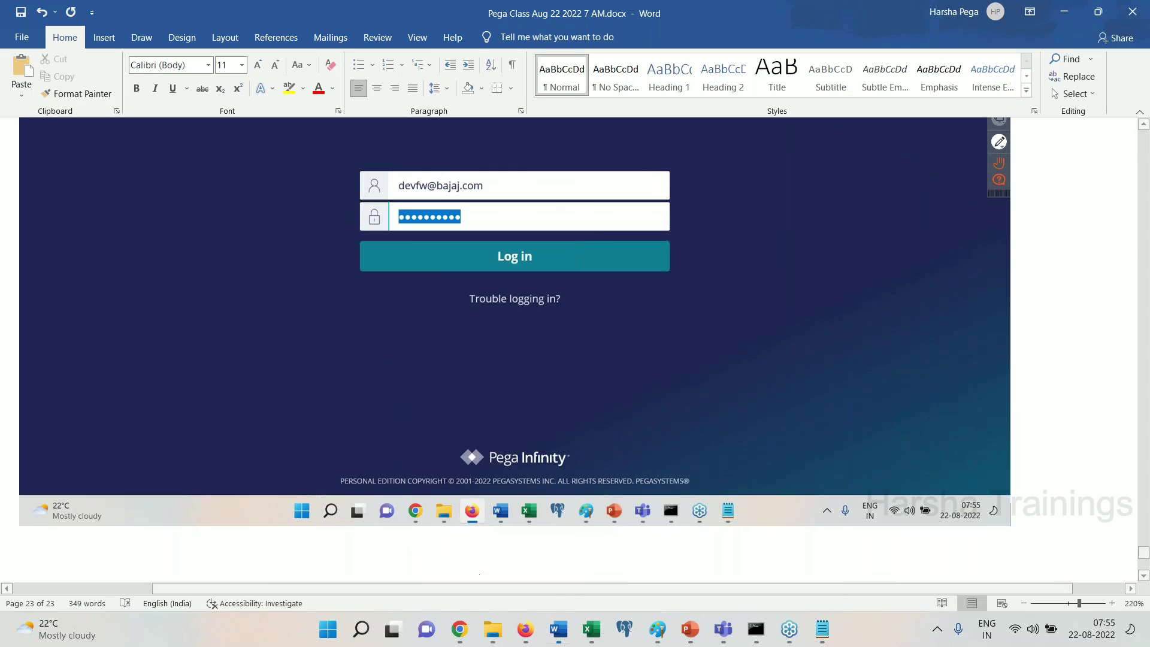
pyautogui.hotkey('ctrl', 'v')
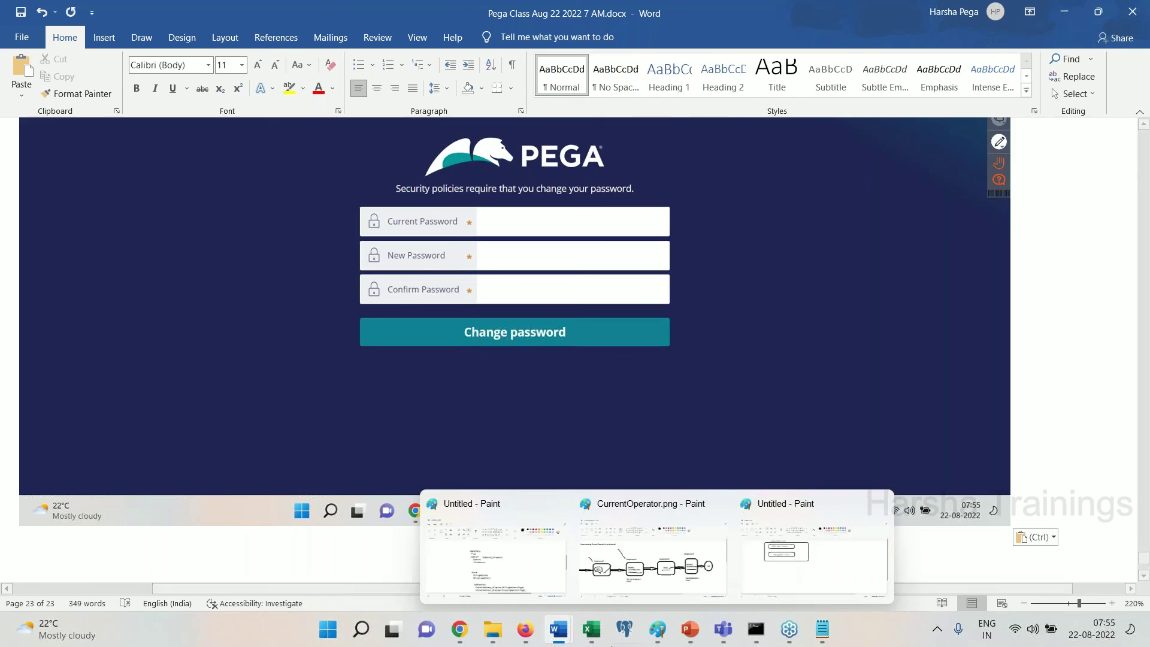
# - Fill Current Password from the Notepad notes and enter the new password twice
pyautogui.click(525, 628)
pyautogui.click(541, 288)
pyautogui.click(822, 628)
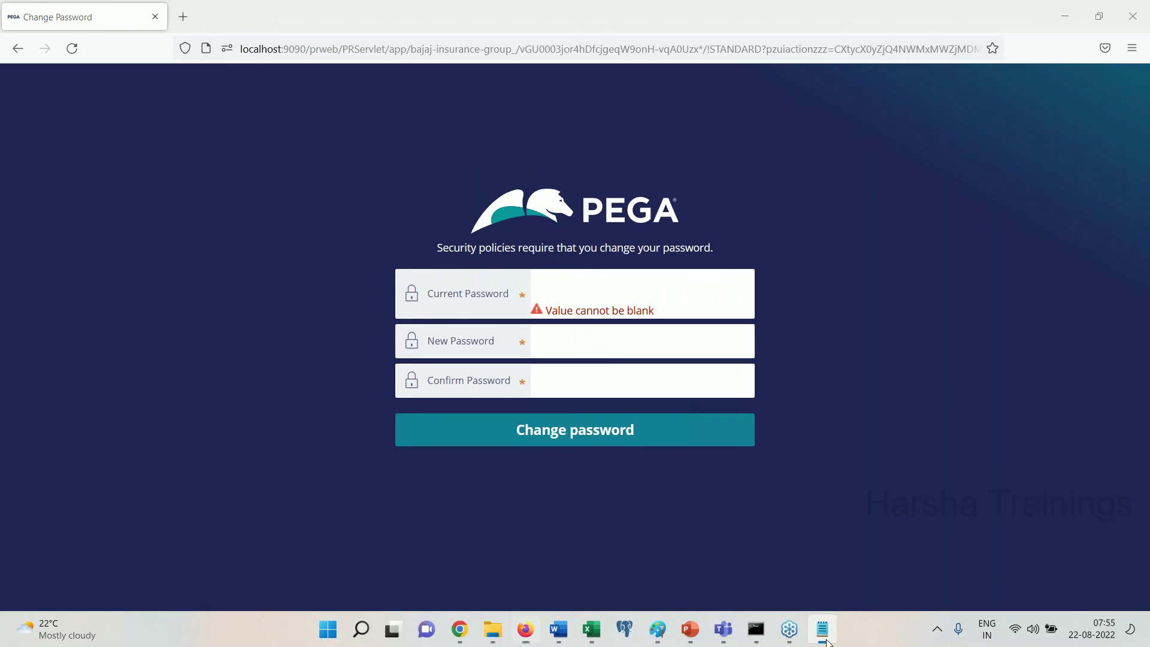
pyautogui.click(342, 208)
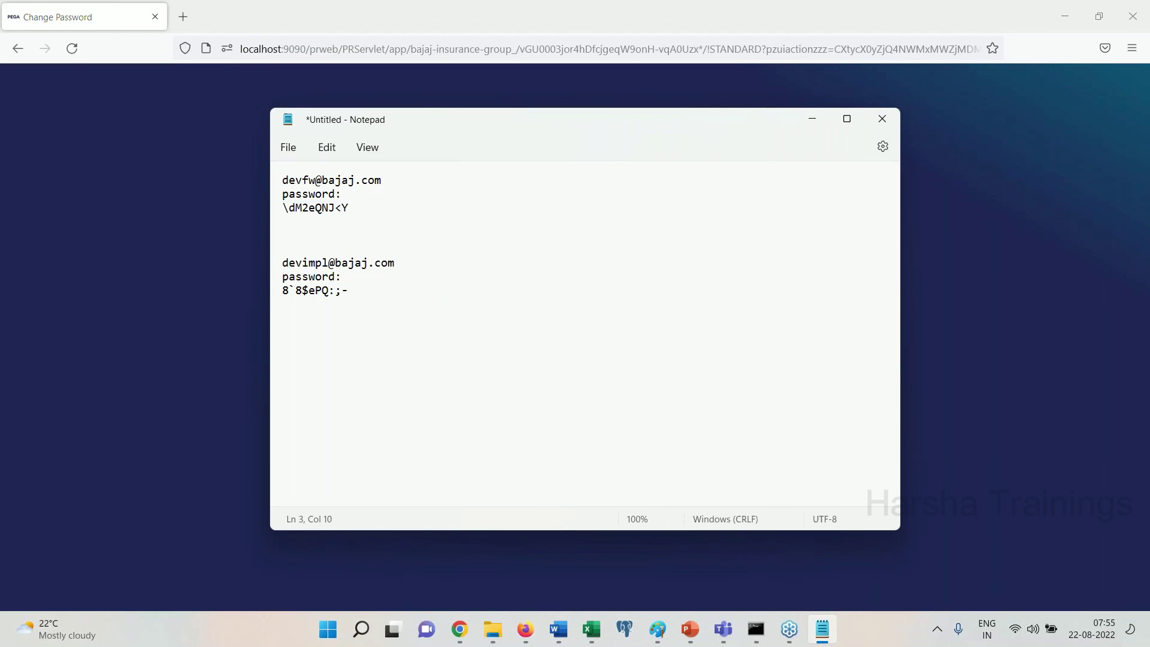
pyautogui.keyDown('shift'); pyautogui.click(286, 211); pyautogui.keyUp('shift')
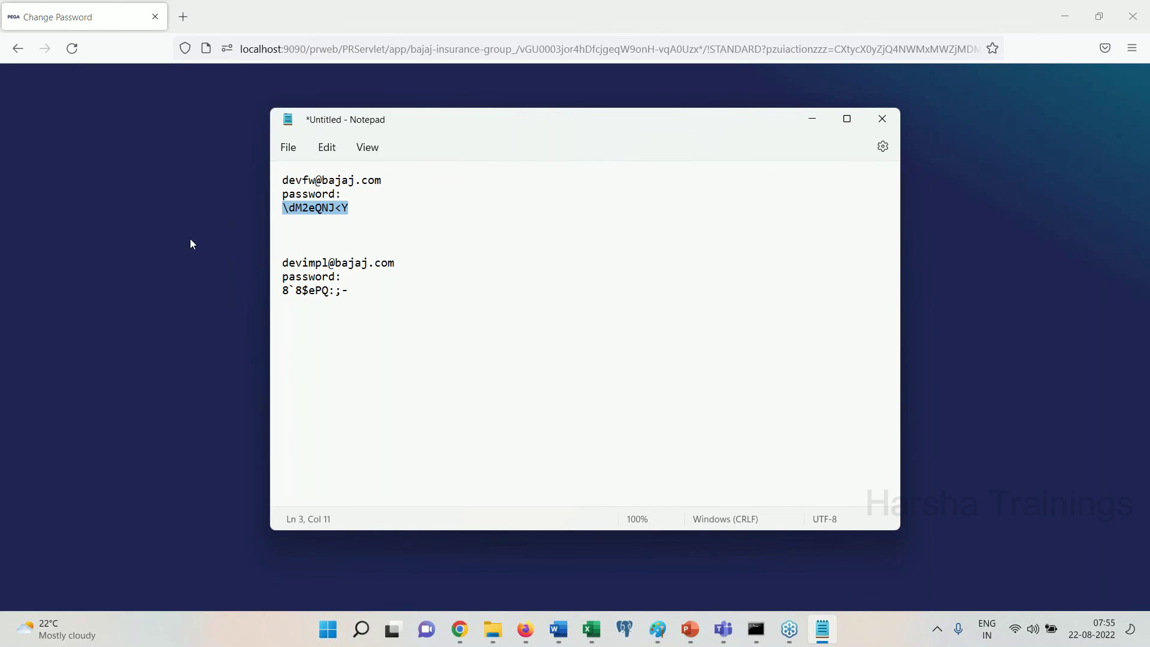
pyautogui.hotkey('alt', 'Tab')
pyautogui.click(543, 286)
pyautogui.hotkey('ctrl', 'v')
pyautogui.click(556, 344)
pyautogui.press('Tab')
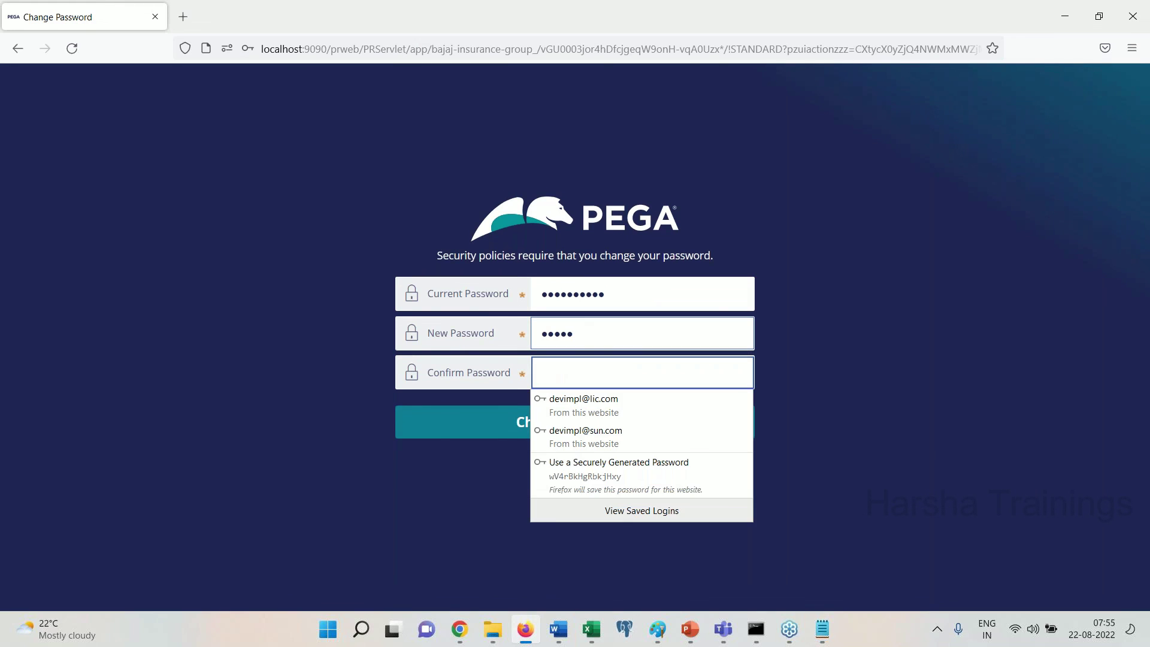
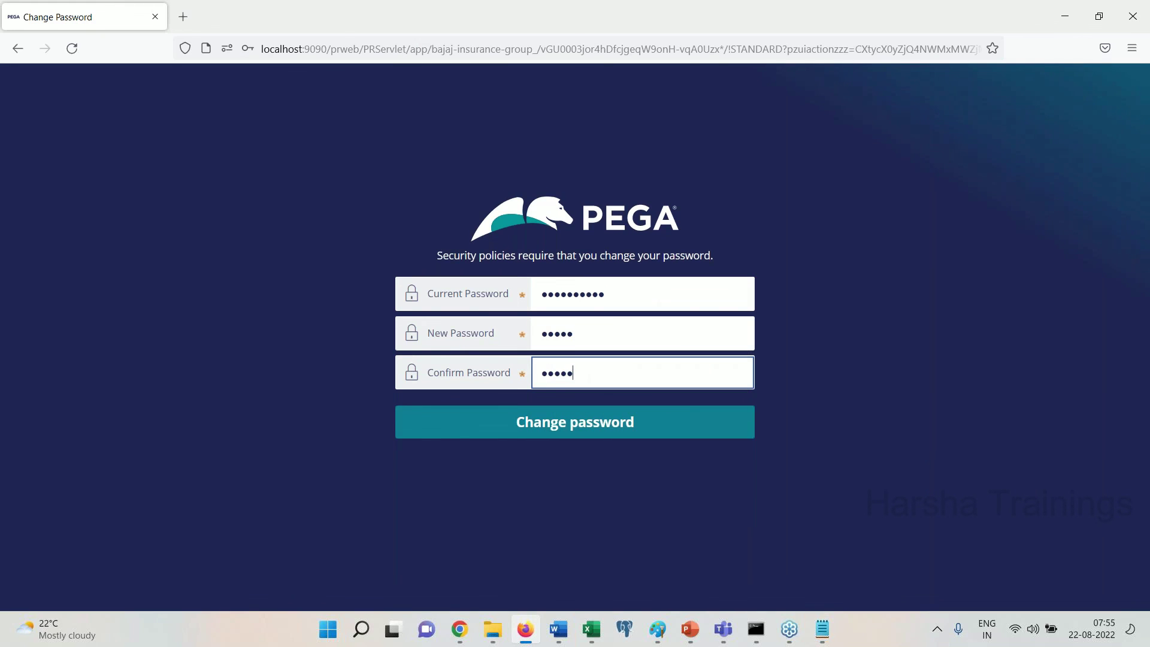
# - Add 'Click on change password' to the Word notes, then submit the password change
pyautogui.click(558, 629)
pyautogui.click(655, 570)
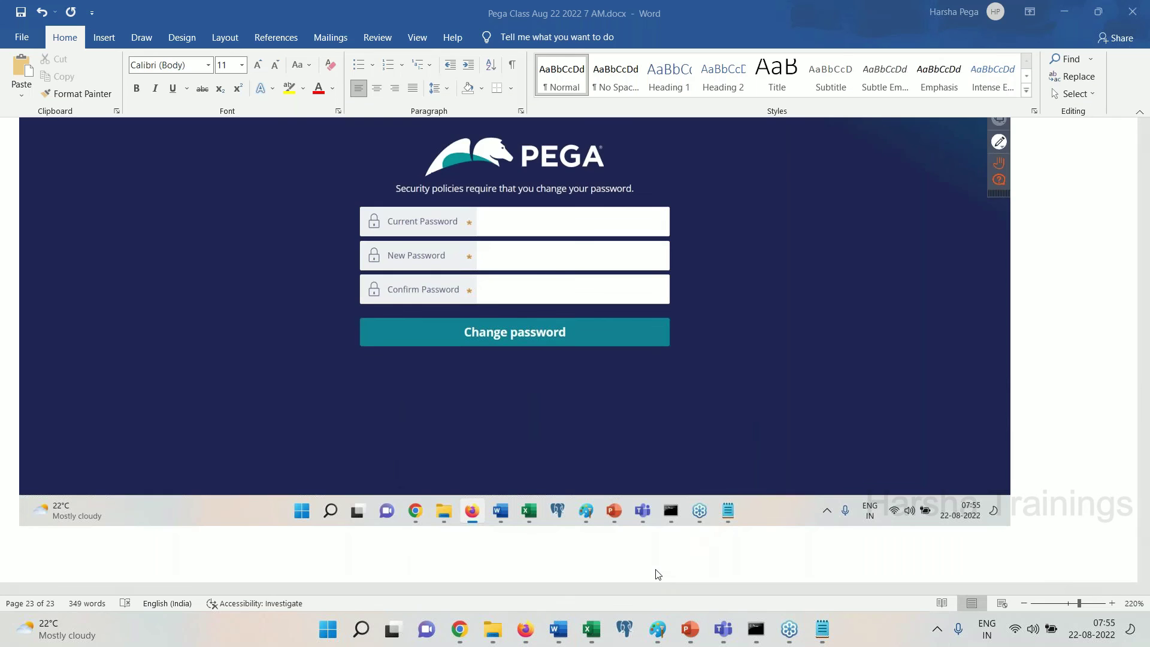
pyautogui.scroll(-5, 656, 570)
pyautogui.write('Click ')
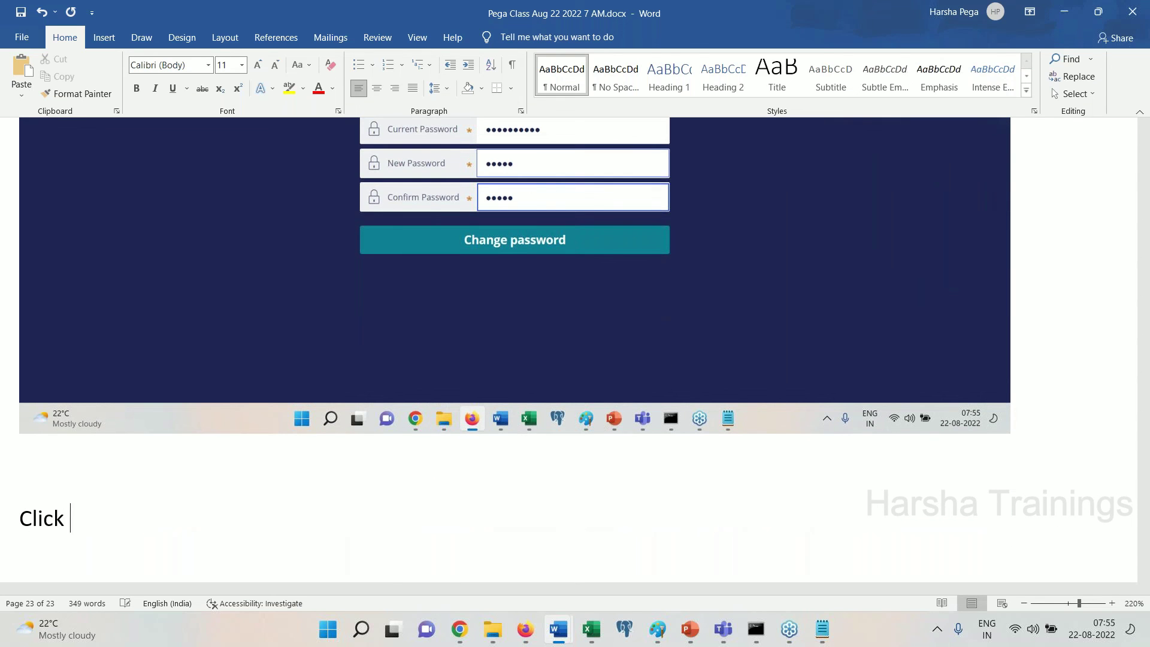
pyautogui.write('on change password')
pyautogui.press('Return')
pyautogui.click(525, 628)
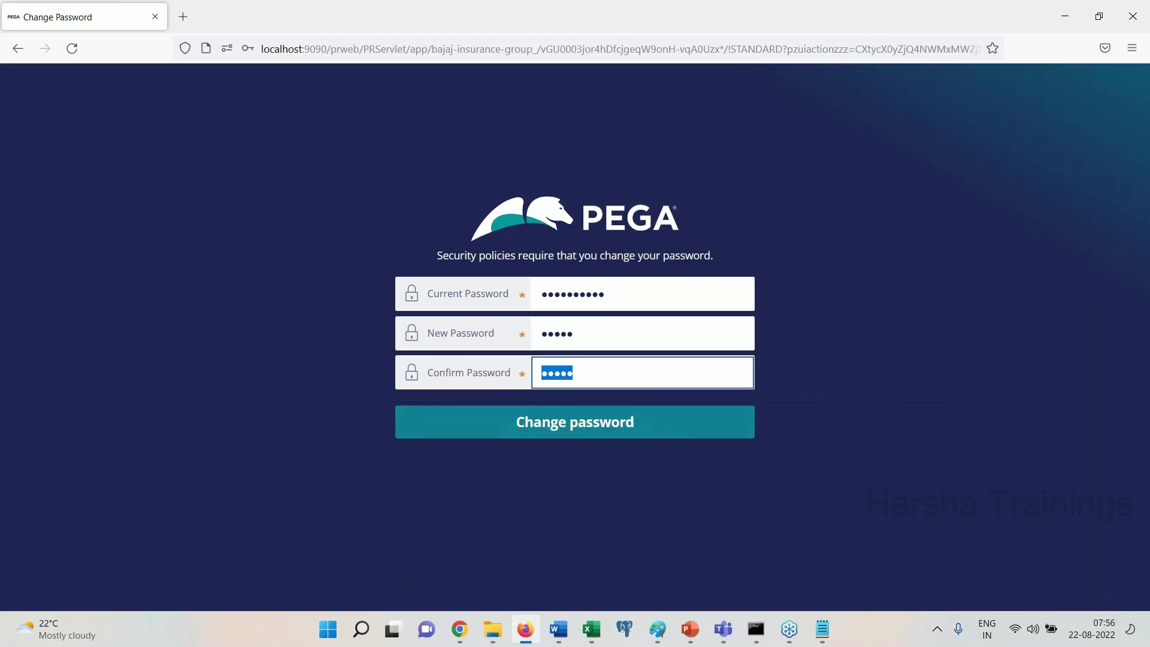
pyautogui.click(573, 426)
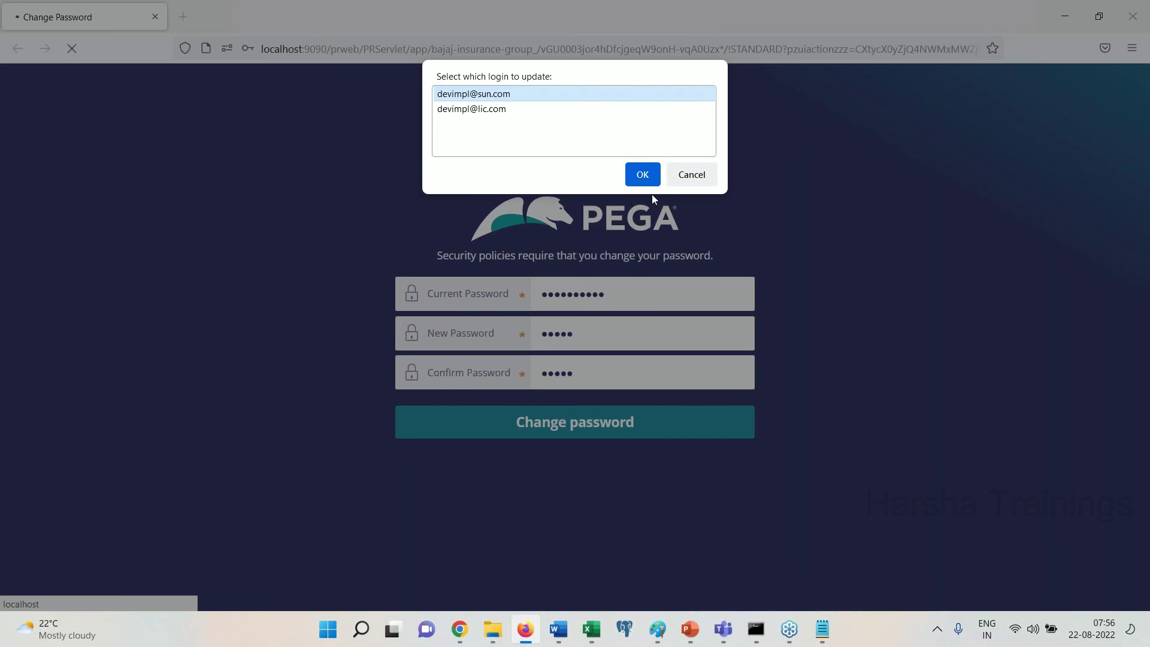
pyautogui.click(699, 175)
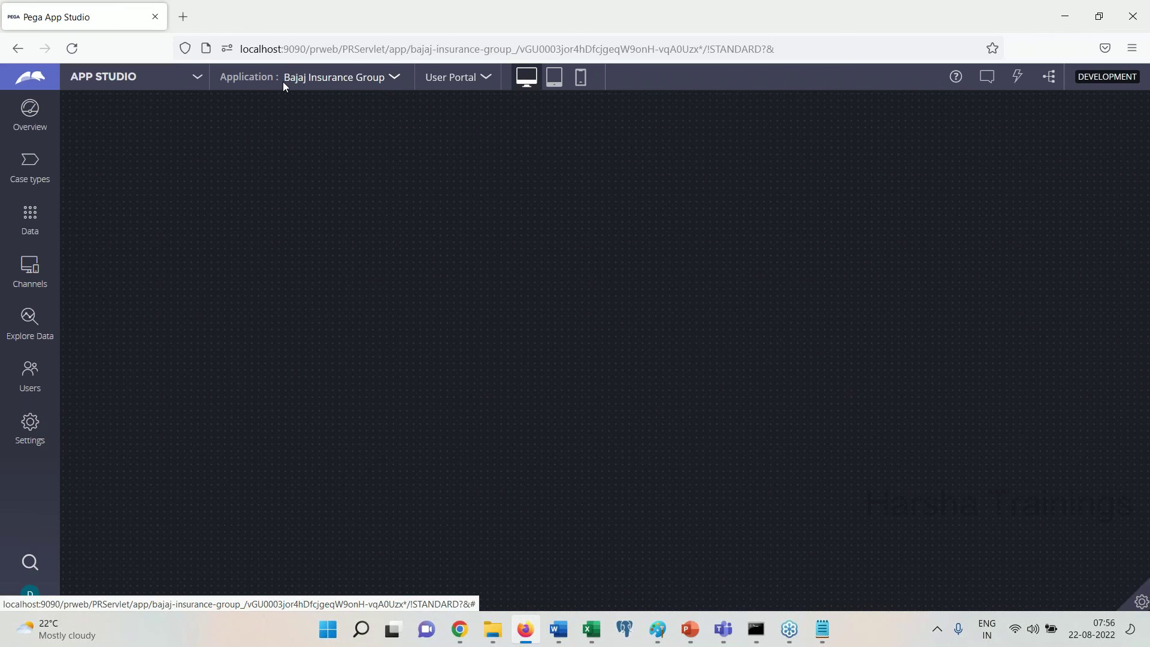
# - Paste the App Studio screenshot into Word, add 'Click on top menu', and save
pyautogui.moveTo(283, 82); pyautogui.dragTo(390, 88)
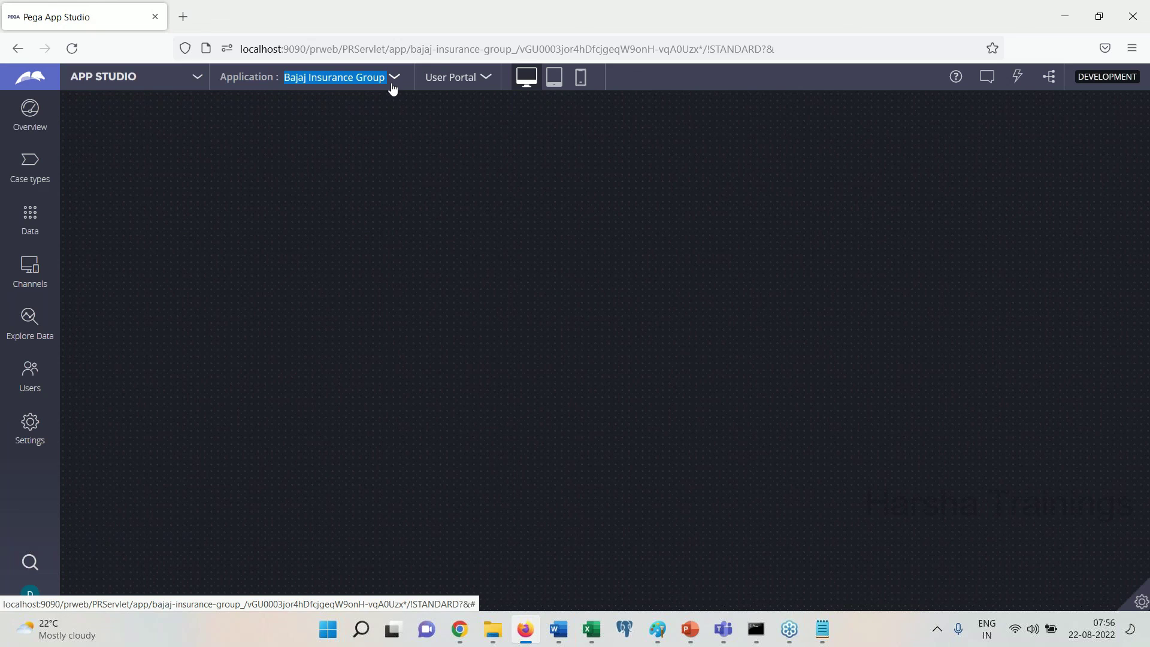
pyautogui.click(558, 629)
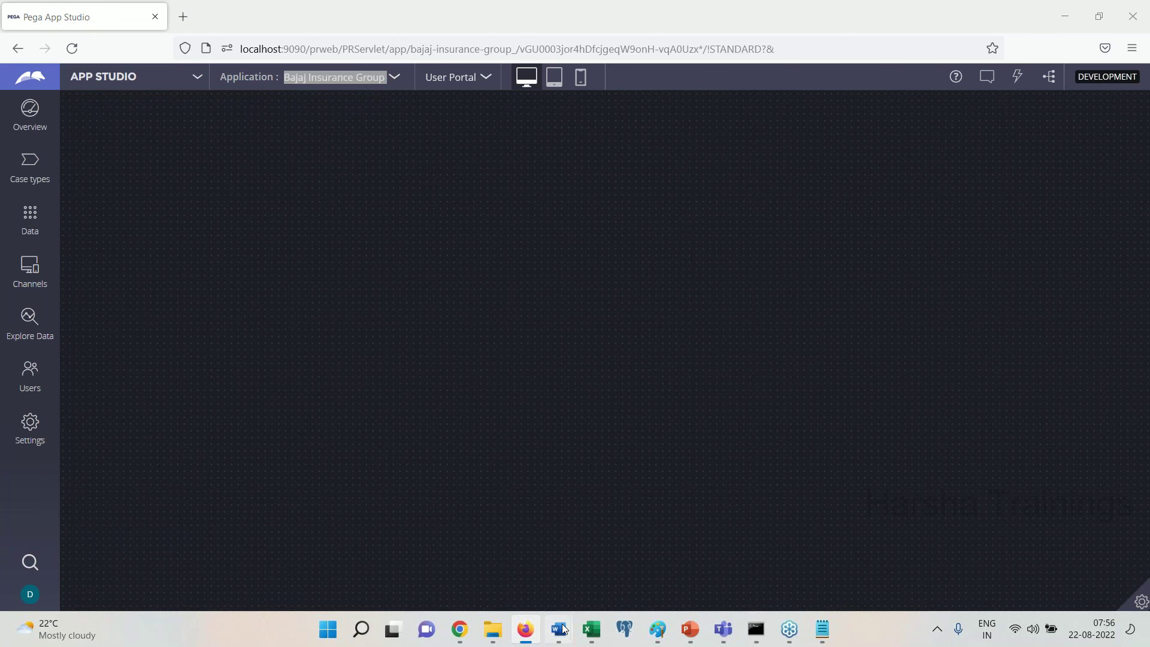
pyautogui.press('Return')
pyautogui.hotkey('ctrl', 'v')
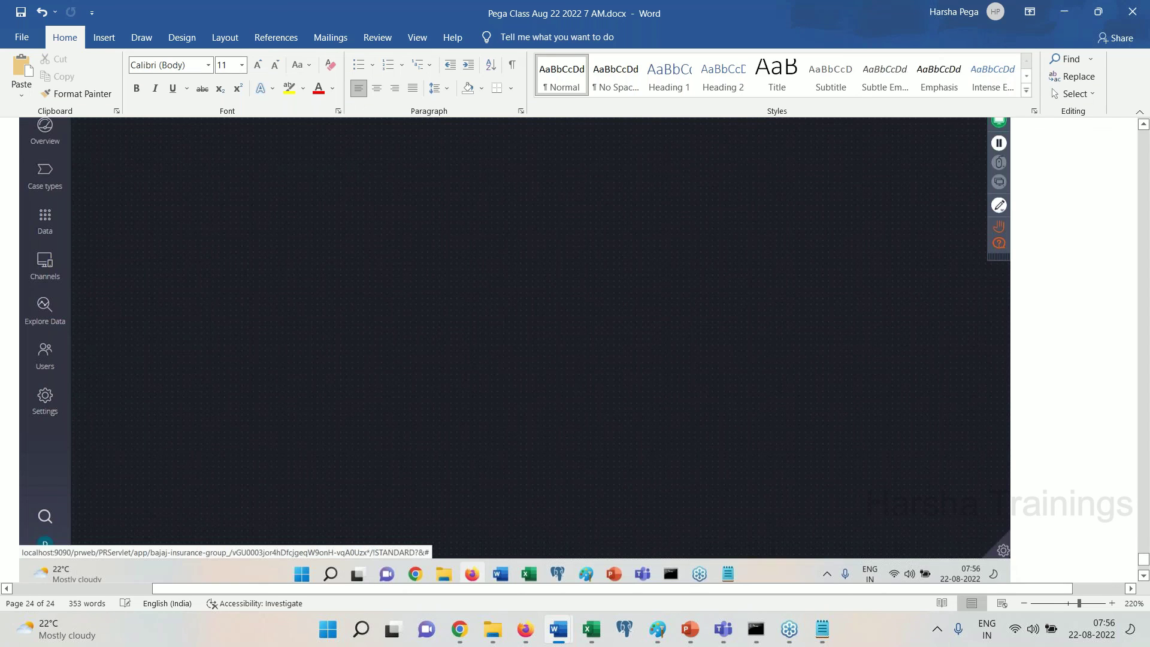
pyautogui.press('Return')
pyautogui.write('Click on top menu')
pyautogui.press('Return')
pyautogui.hotkey('ctrl', 's')
# - Open the studio list and note 'App studio and choose dev studio which is for developers.'
pyautogui.click(525, 628)
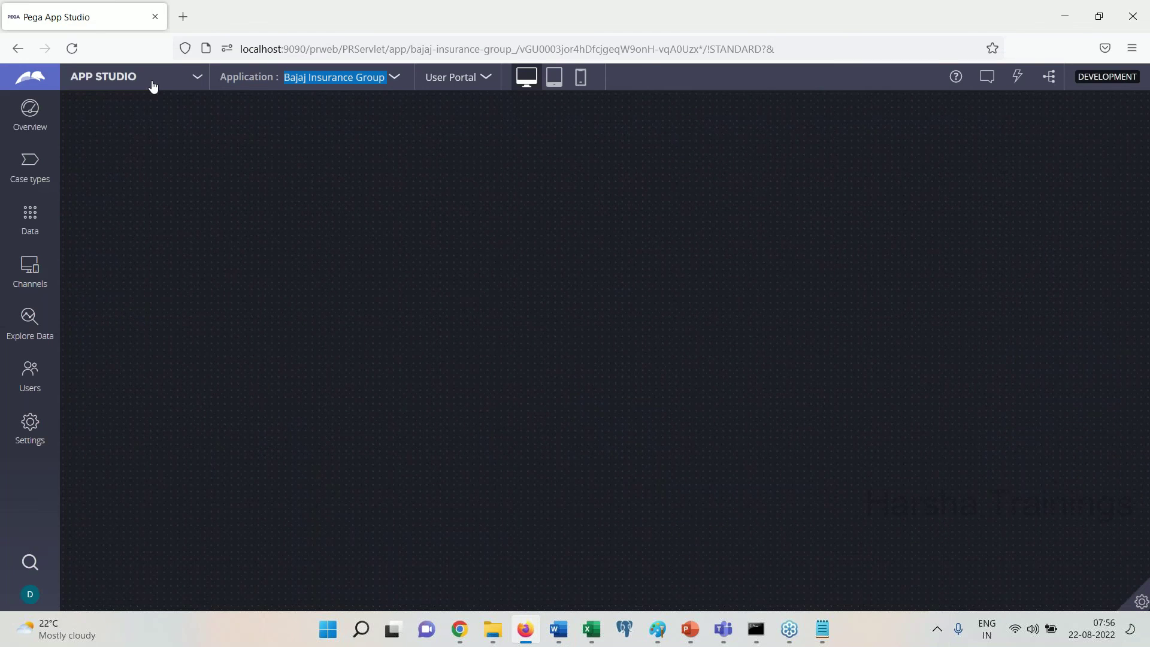
pyautogui.click(146, 87)
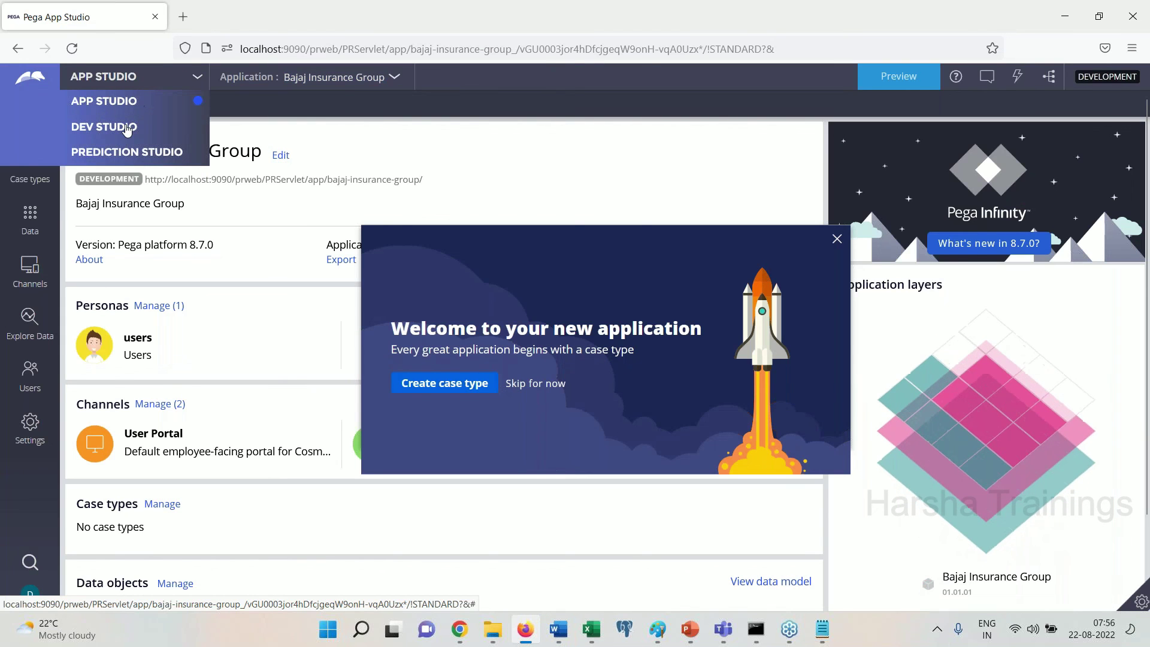
pyautogui.click(526, 635)
pyautogui.hotkey('ctrl', 'v')
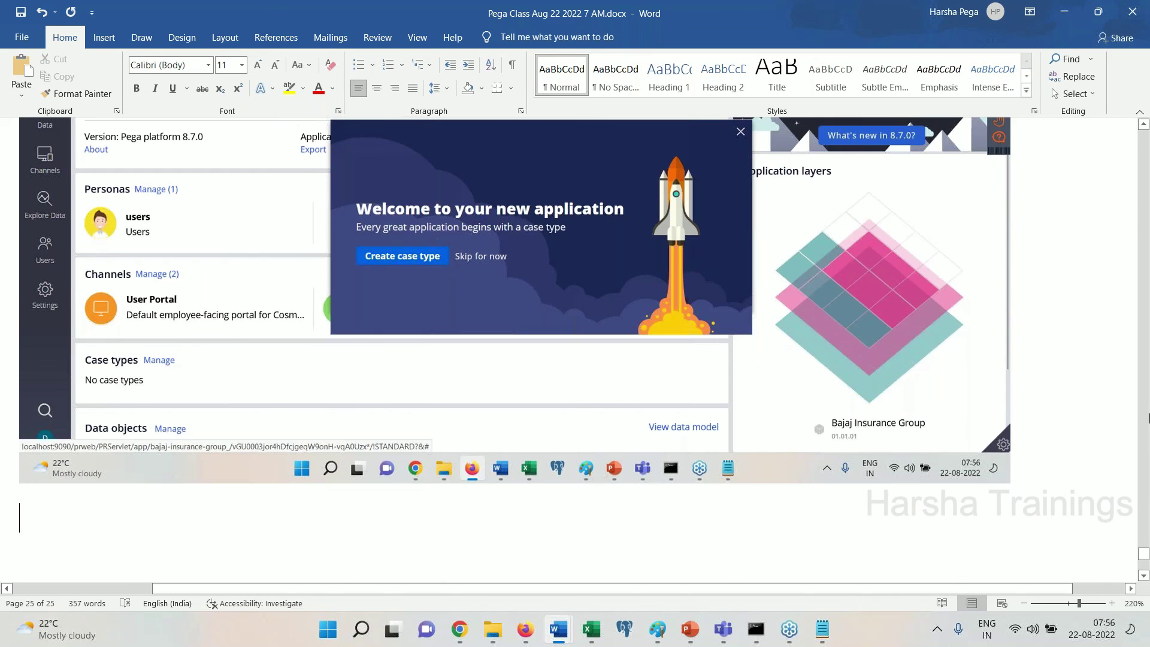
pyautogui.hotkey('ctrl', 'z')
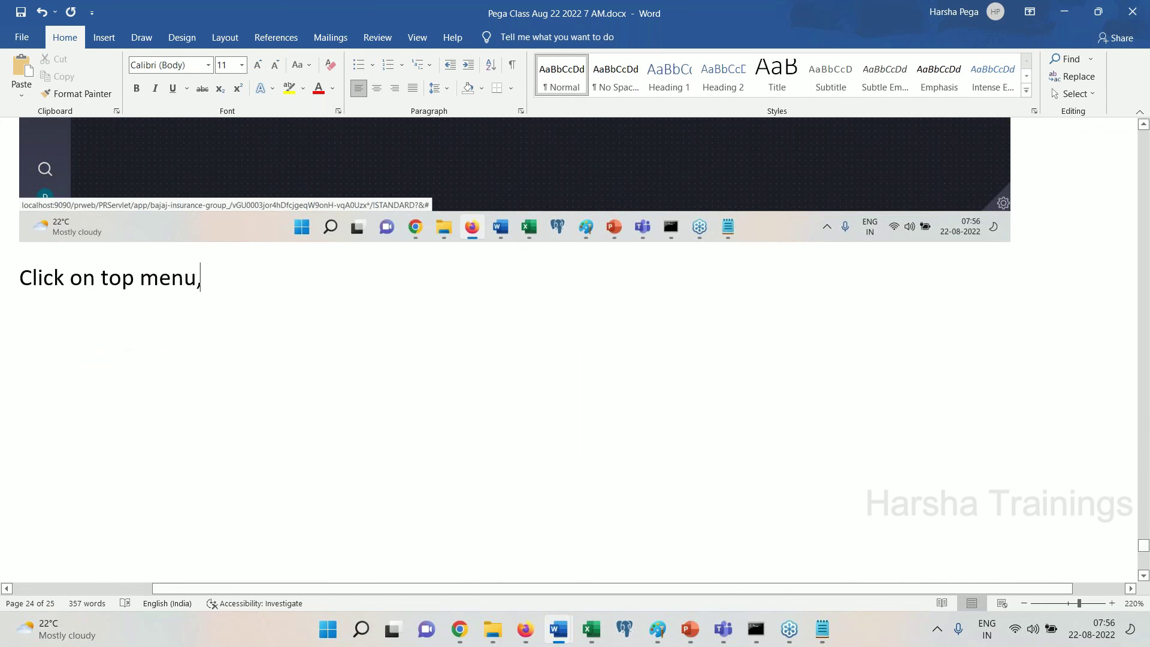
pyautogui.write('App studio and choose dev studio whihc is go')
pyautogui.press('BackSpace')
pyautogui.press('BackSpace')
pyautogui.write('for developers.')
pyautogui.press('Return')
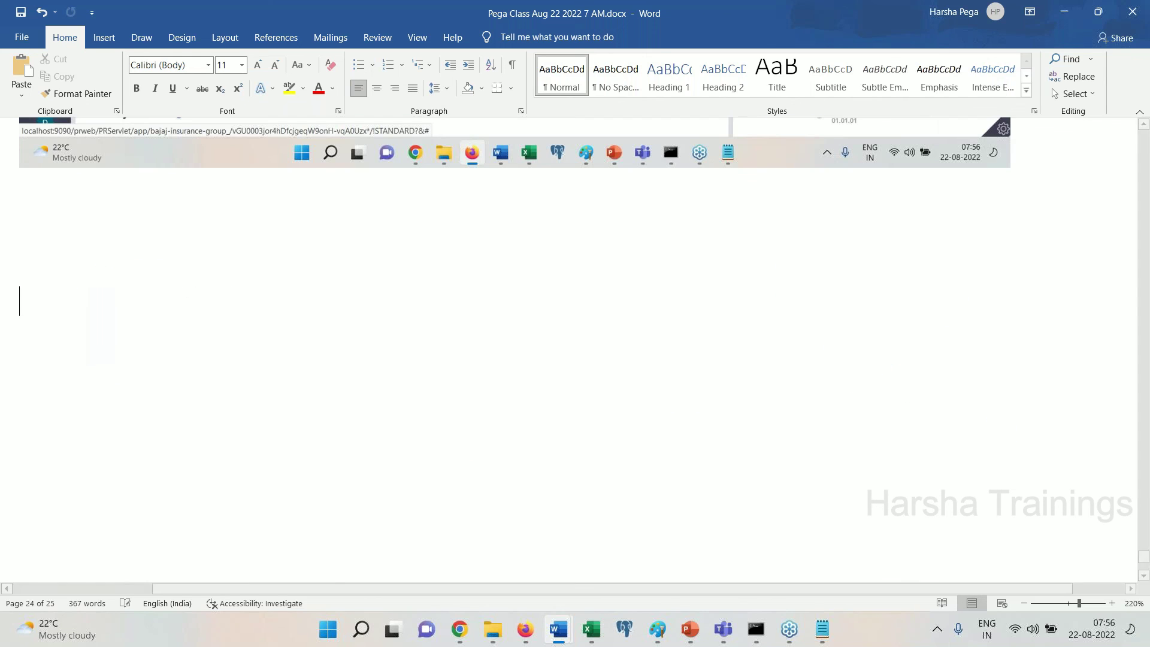
pyautogui.click(526, 630)
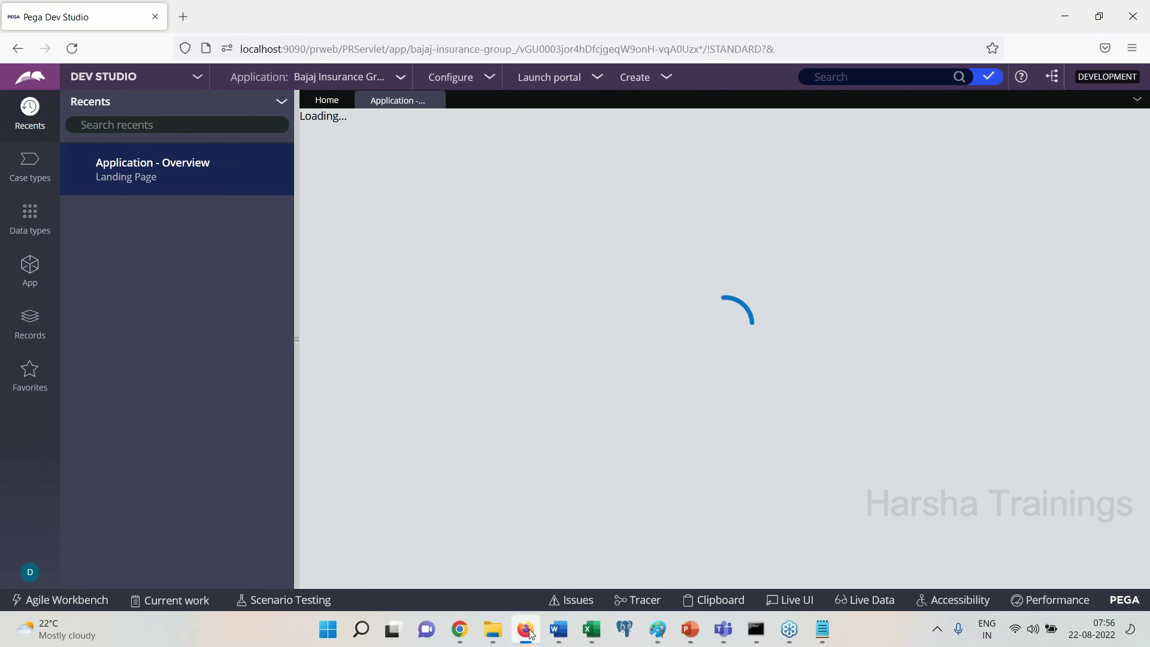
# - Paste the Dev Studio screenshot into Word with the note 'Click on app explorer on left panel'
pyautogui.click(526, 628)
pyautogui.hotkey('ctrl', 'v')
pyautogui.write('Click on app exp')
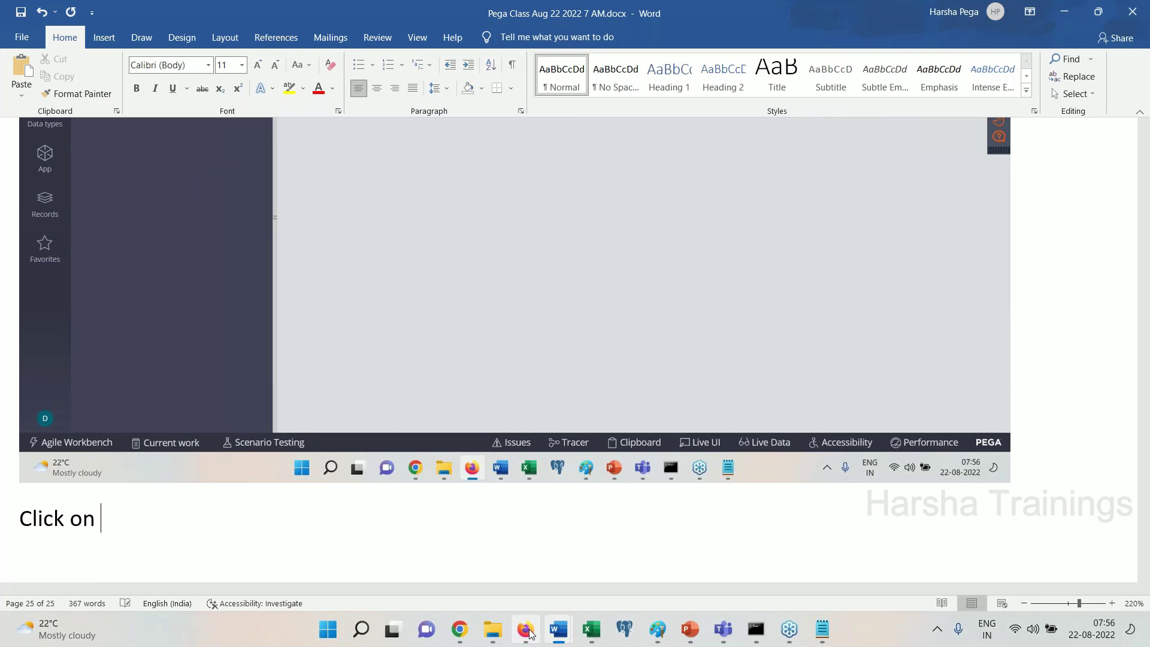
pyautogui.write('r on left l')
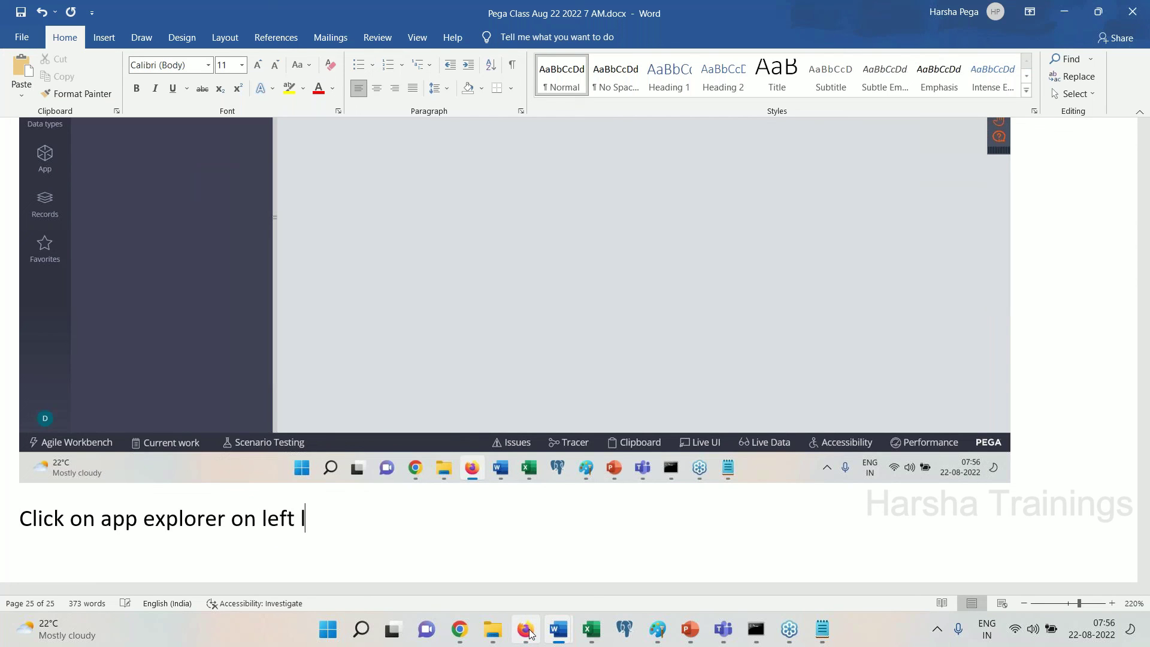
pyautogui.press('BackSpace')
pyautogui.write('panel')
pyautogui.press('Return')
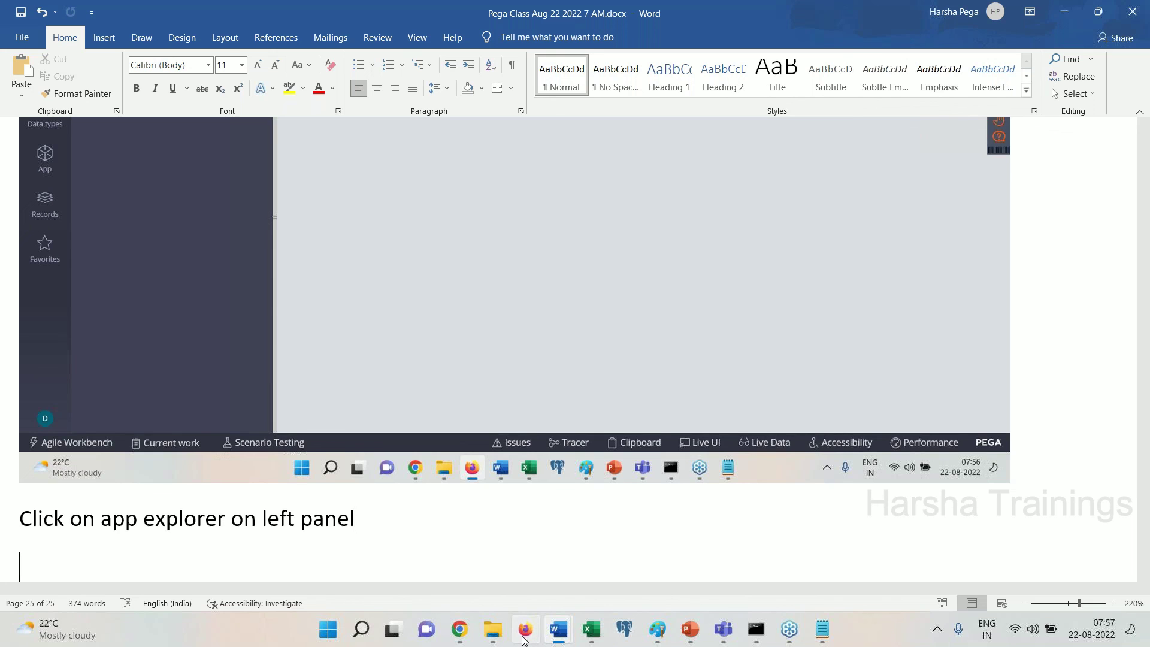
# - Paste screenshots of the App Explorer classes and the two included applications into Word
pyautogui.click(525, 629)
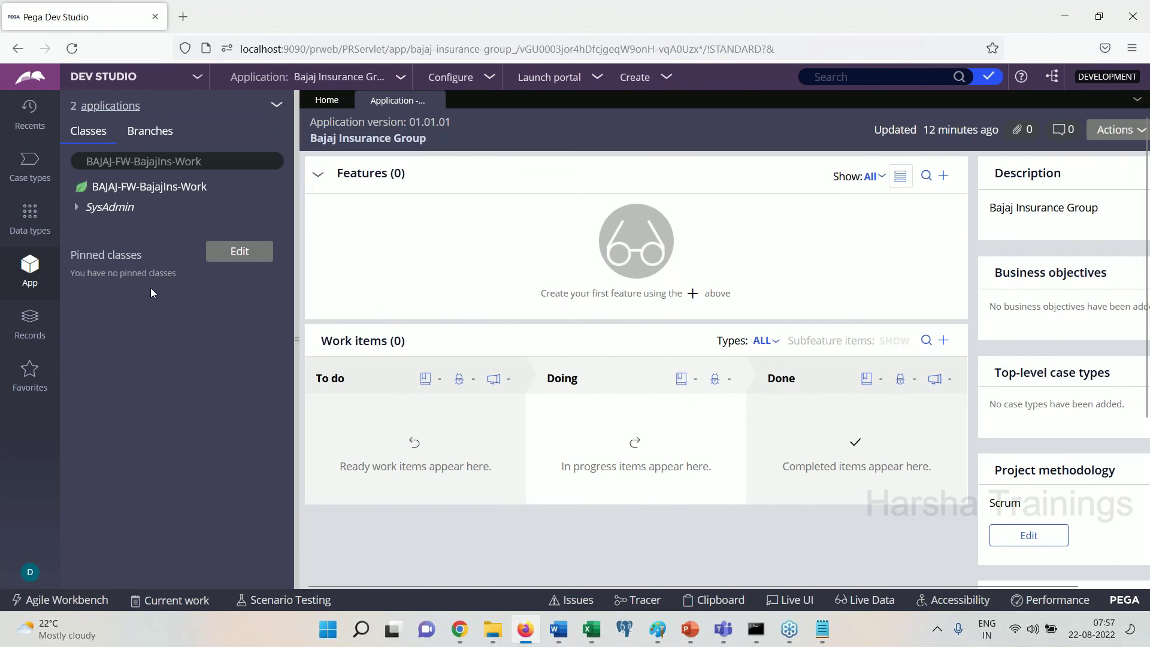
pyautogui.click(525, 639)
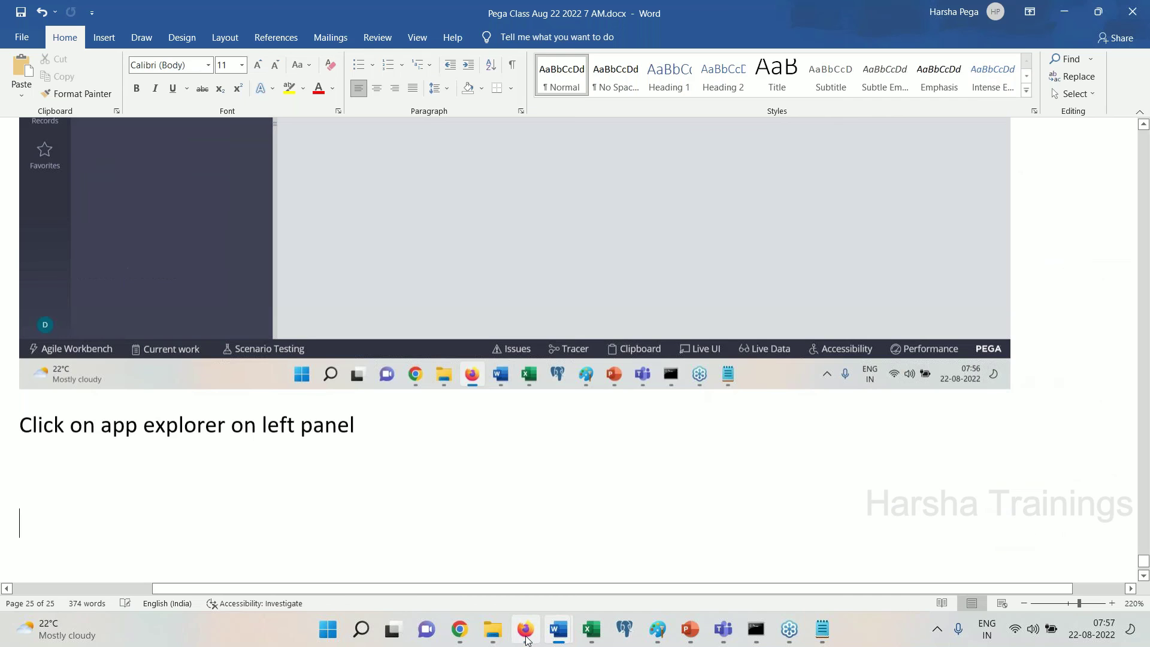
pyautogui.hotkey('ctrl', 'v')
pyautogui.click(525, 638)
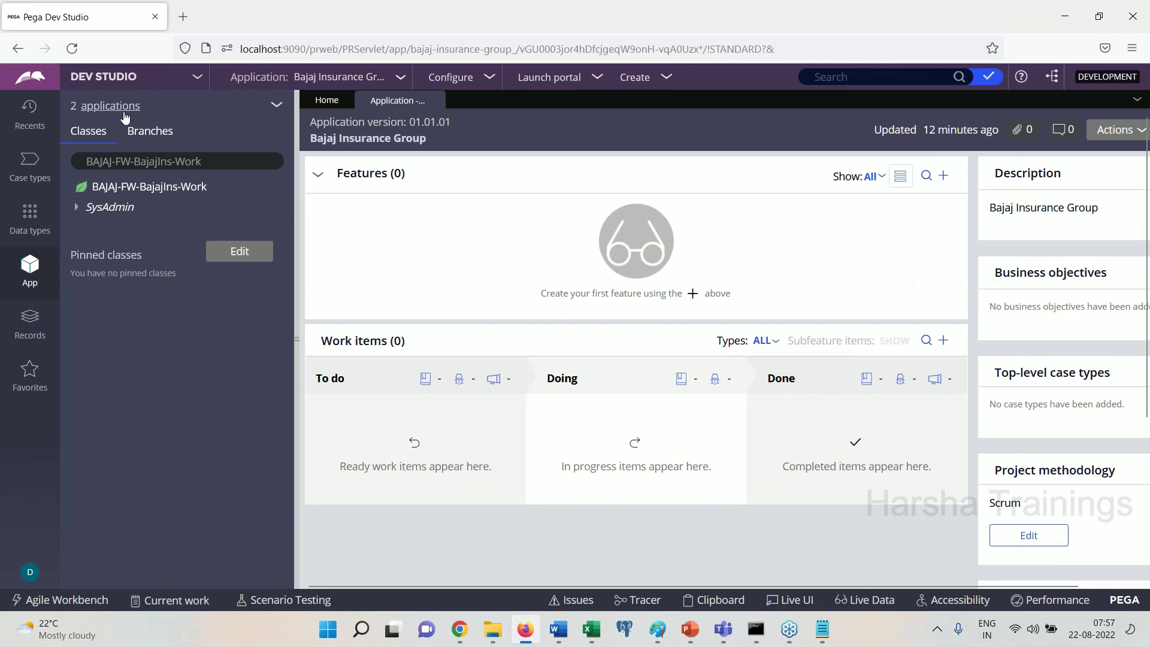
pyautogui.click(129, 112)
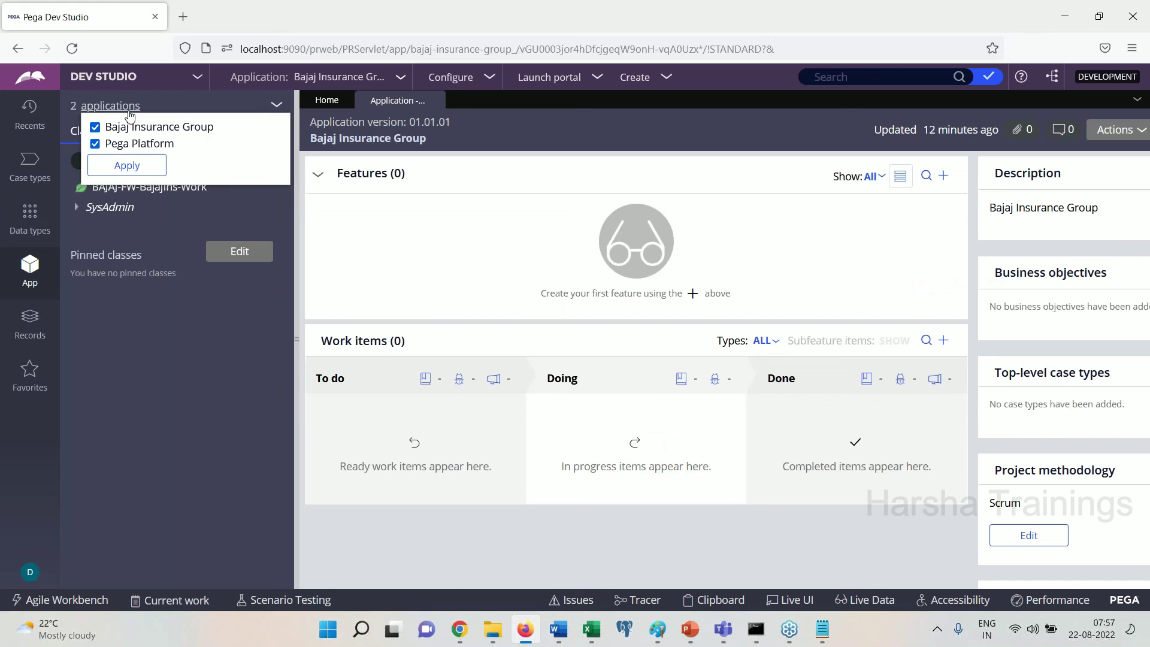
pyautogui.click(524, 629)
pyautogui.hotkey('ctrl', 'v')
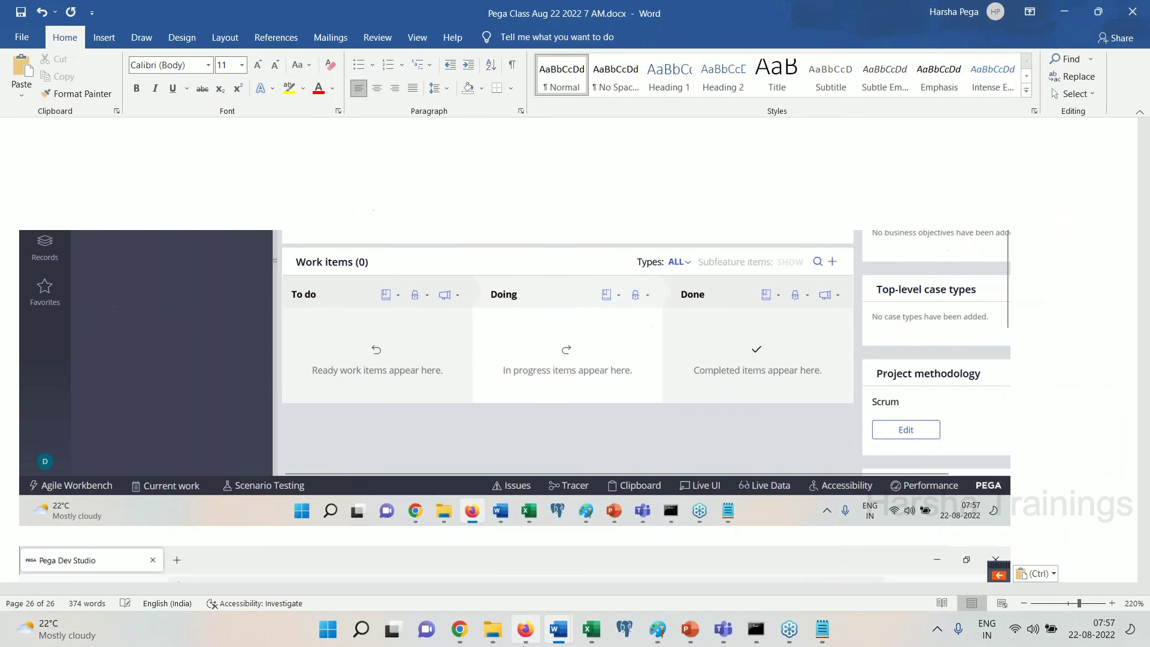
pyautogui.press('Return')
# - Note that the FW login grants access to the FW application and Pega Platform, add 'Done.', and save
pyautogui.write('By login to FW application we got access to FW application as well as Pega Plat form.')
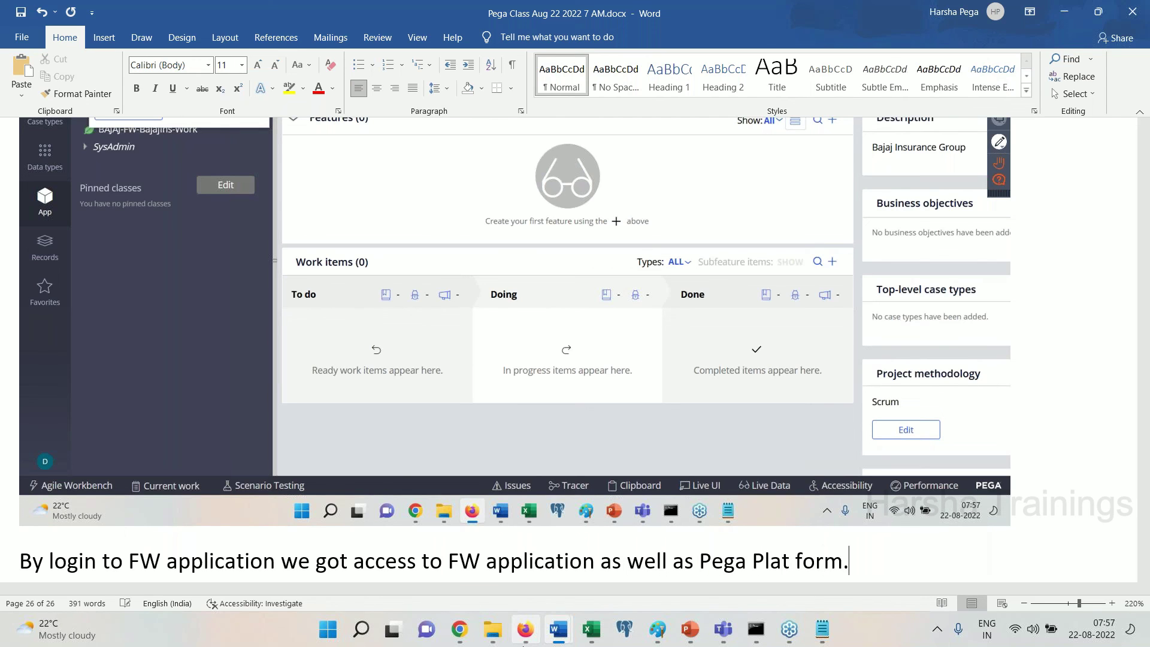
pyautogui.press('Return')
pyautogui.write('Done.')
pyautogui.press('Return')
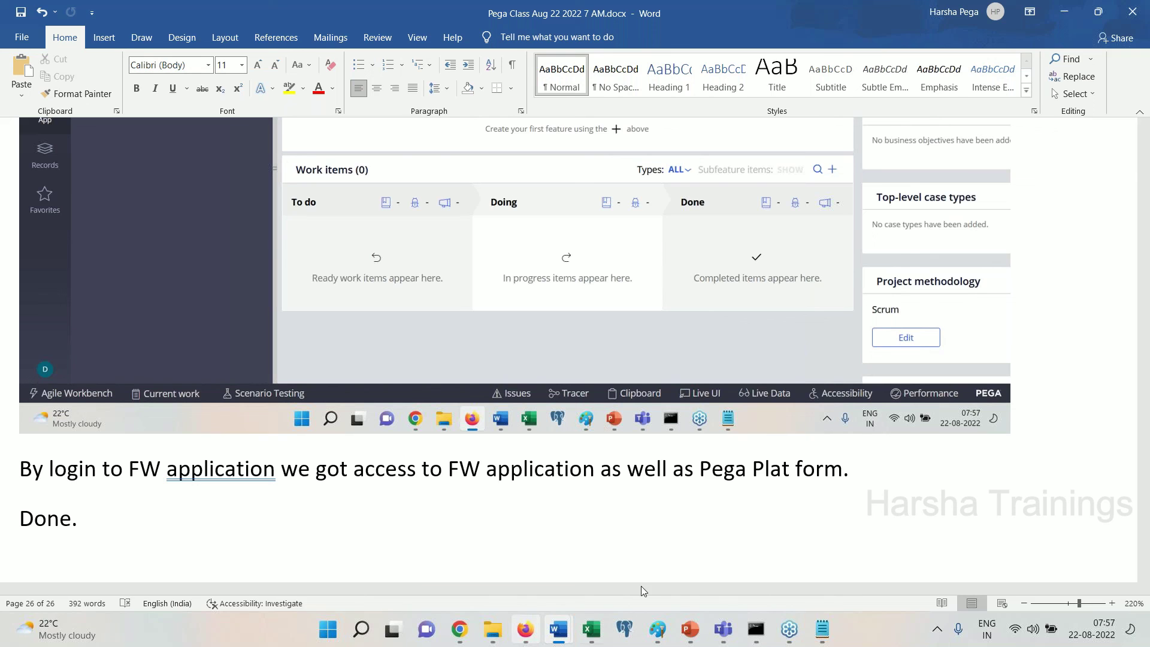
pyautogui.click(22, 13)
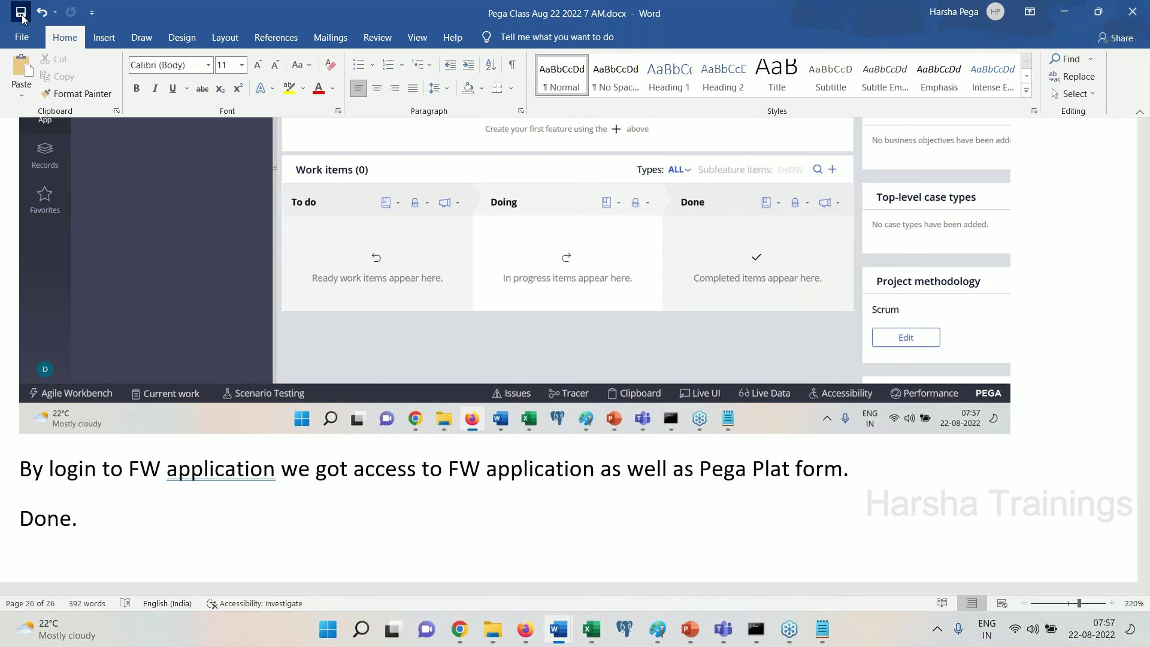
# - Minimize Word and start saving the Notepad login notes as a file
pyautogui.click(1071, 18)
pyautogui.click(288, 148)
pyautogui.click(296, 242)
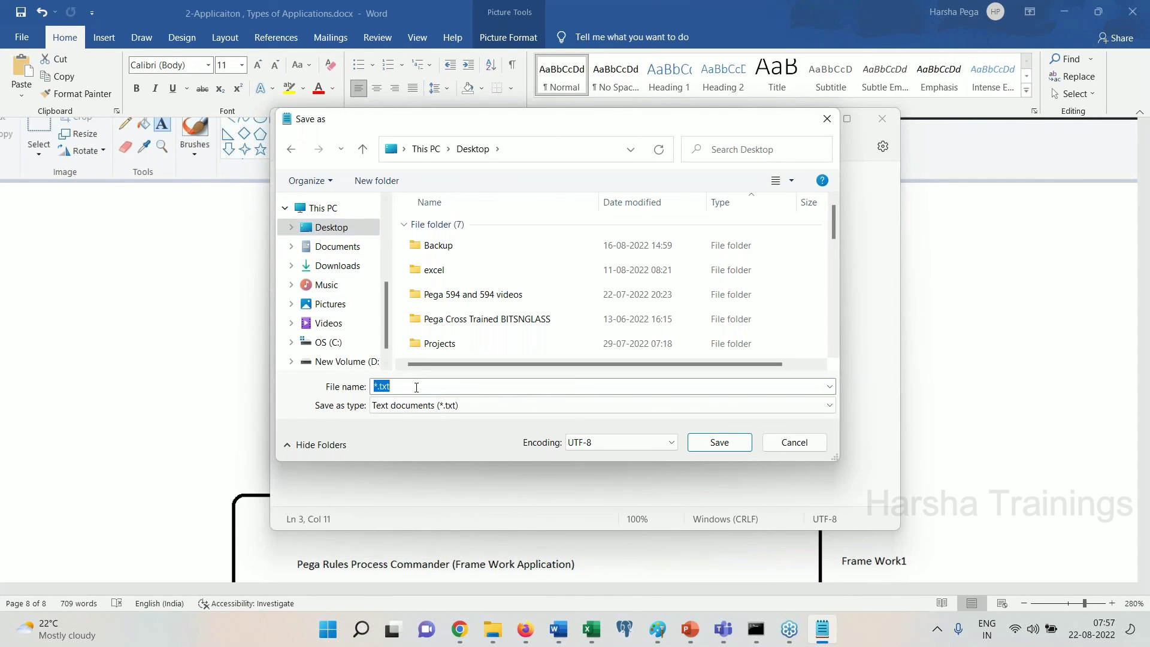
# - Save the credentials as 'BajajAppl logins.txt', close Notepad, and restore the Word window
pyautogui.write('BajajApp')
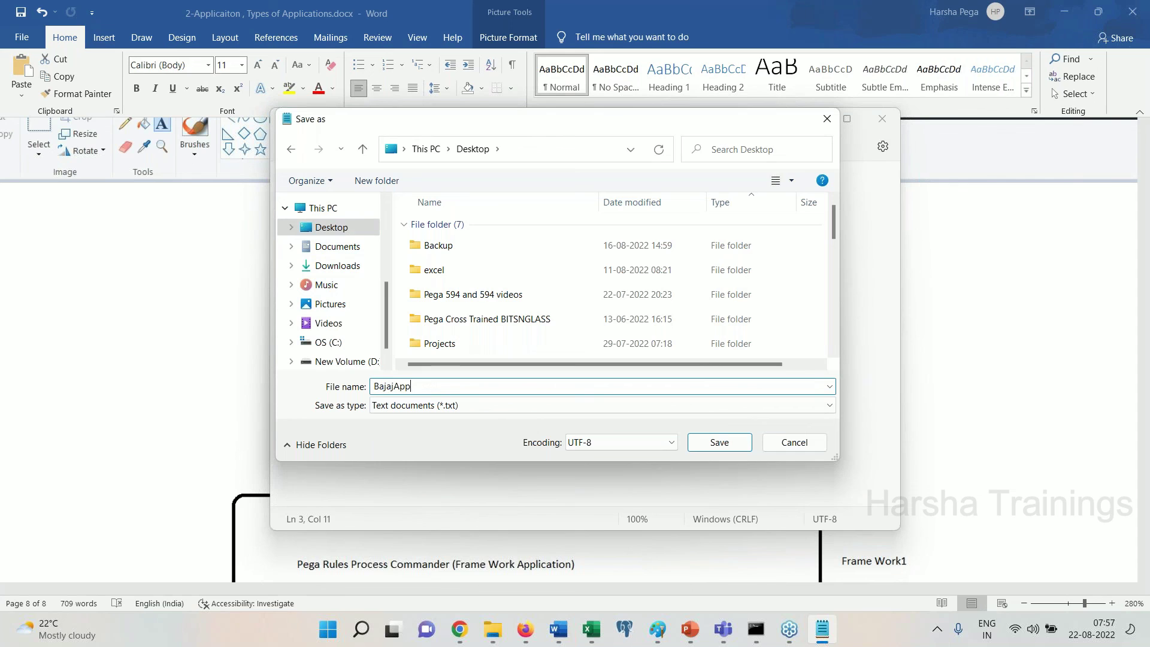
pyautogui.write('l logins')
pyautogui.press('Return')
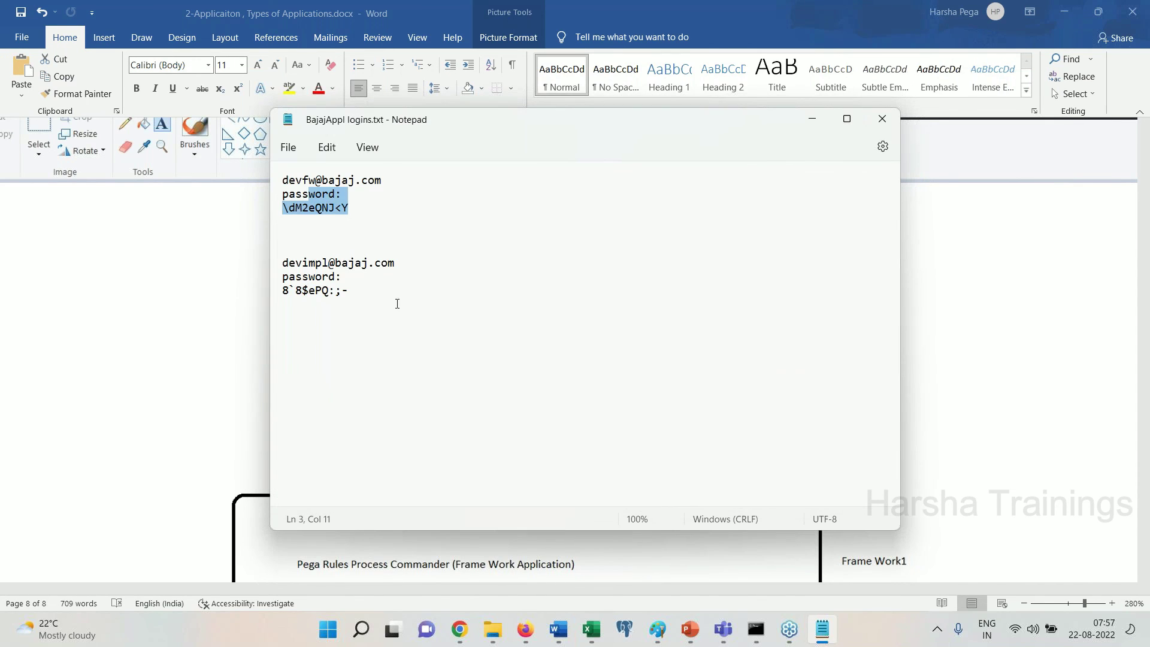
pyautogui.moveTo(397, 304); pyautogui.dragTo(383, 305)
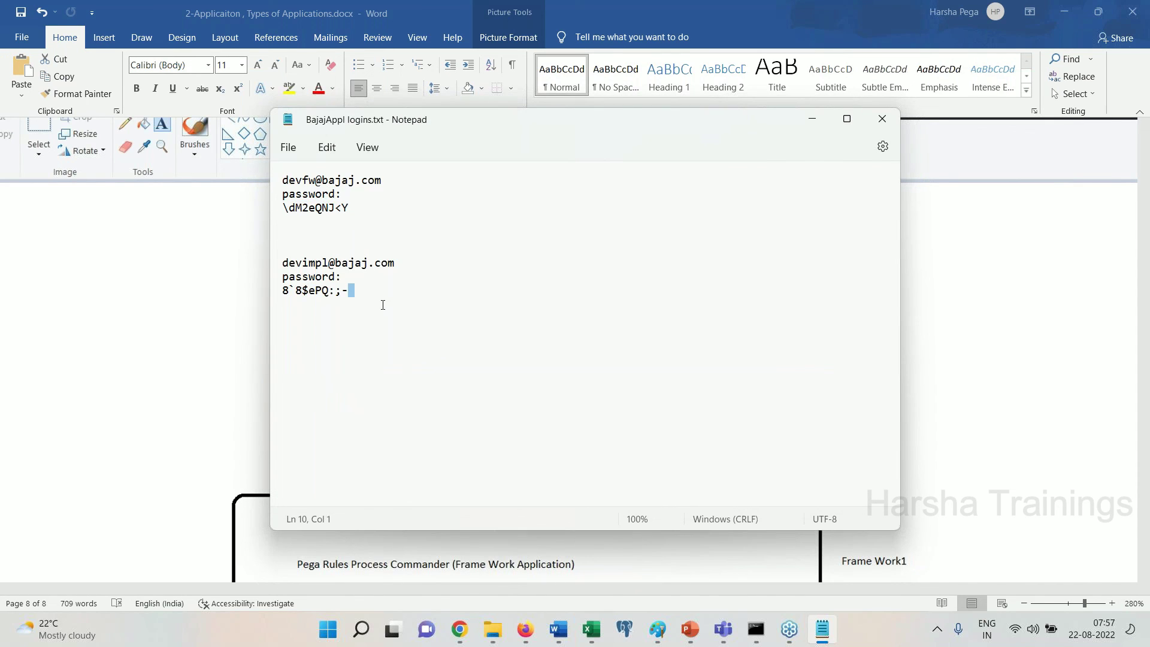
pyautogui.click(882, 119)
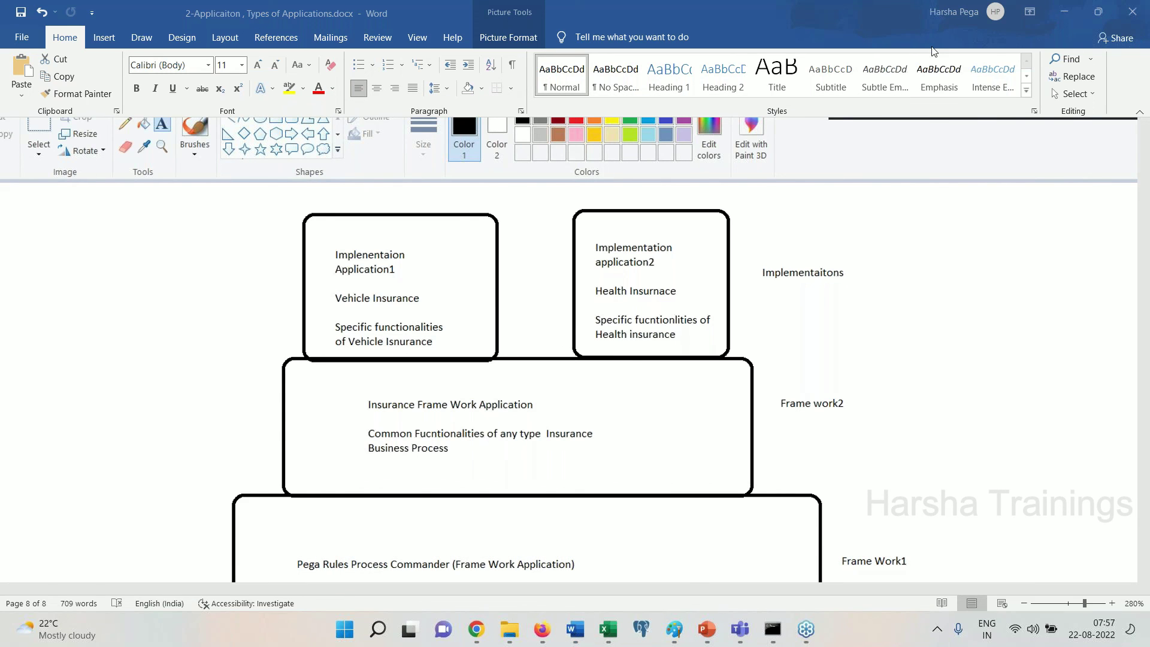
pyautogui.click(829, 274)
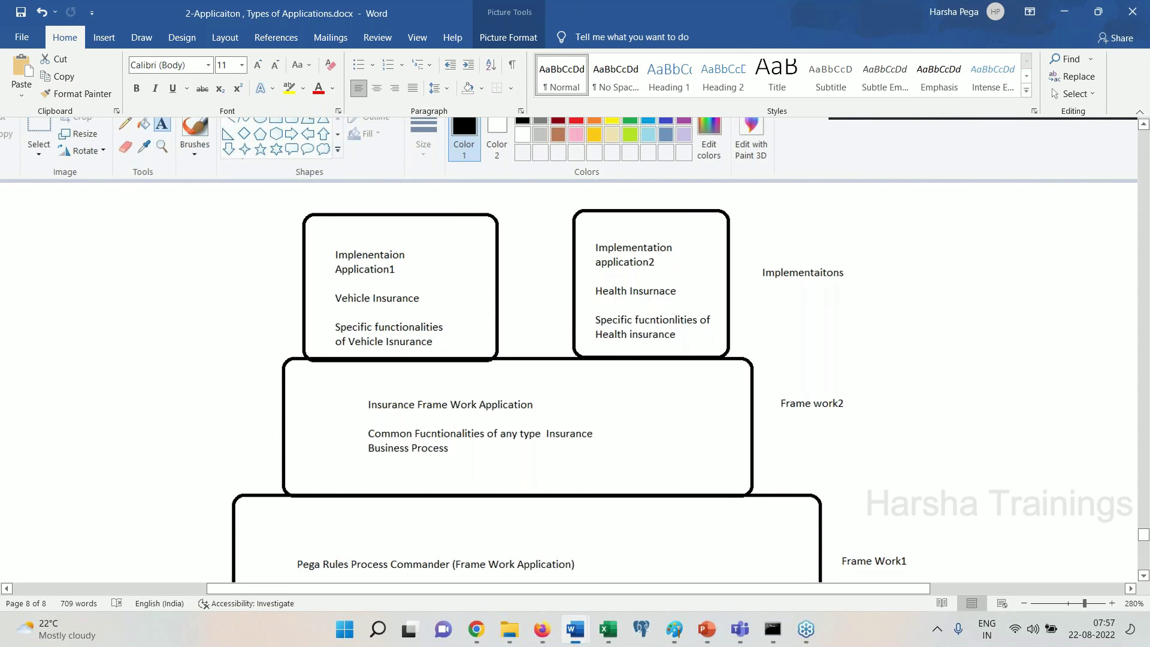
pyautogui.click(1094, 14)
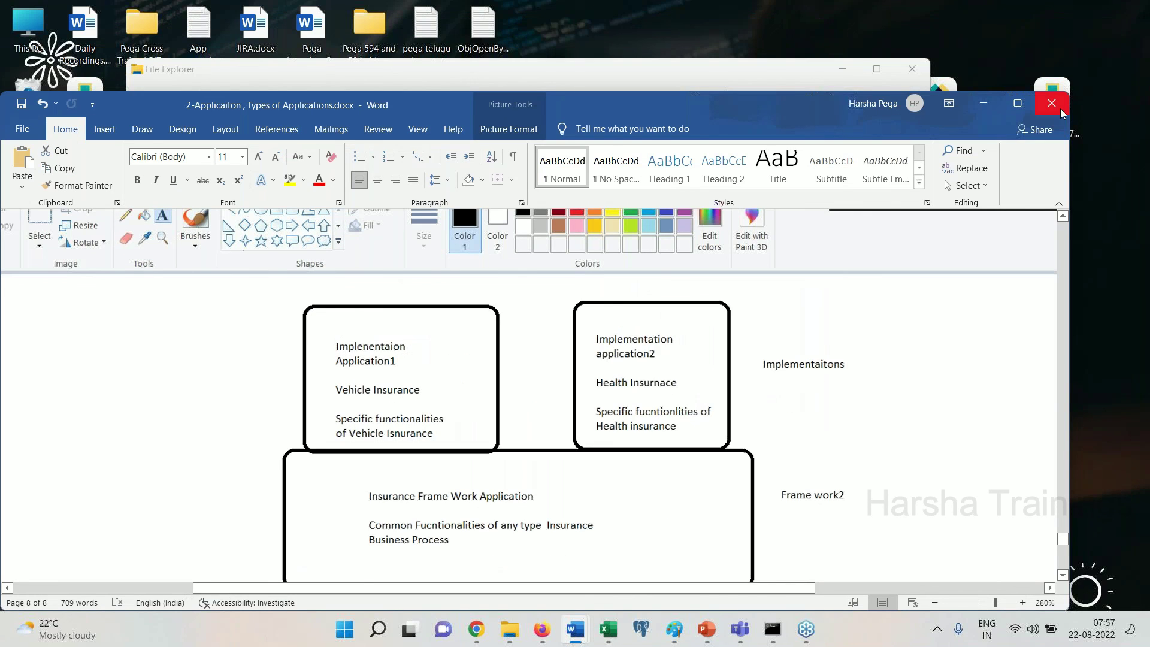